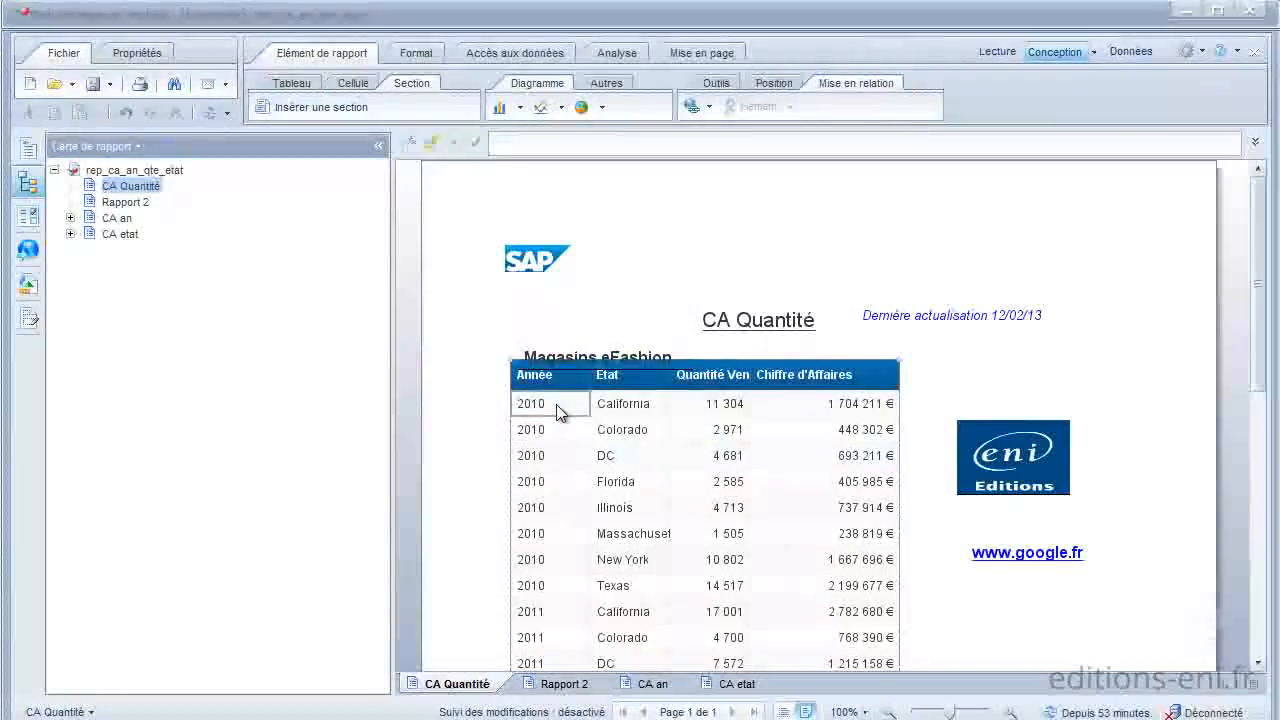
Step: Add a break on the Année column of the CA Quantité table
click(556, 404)
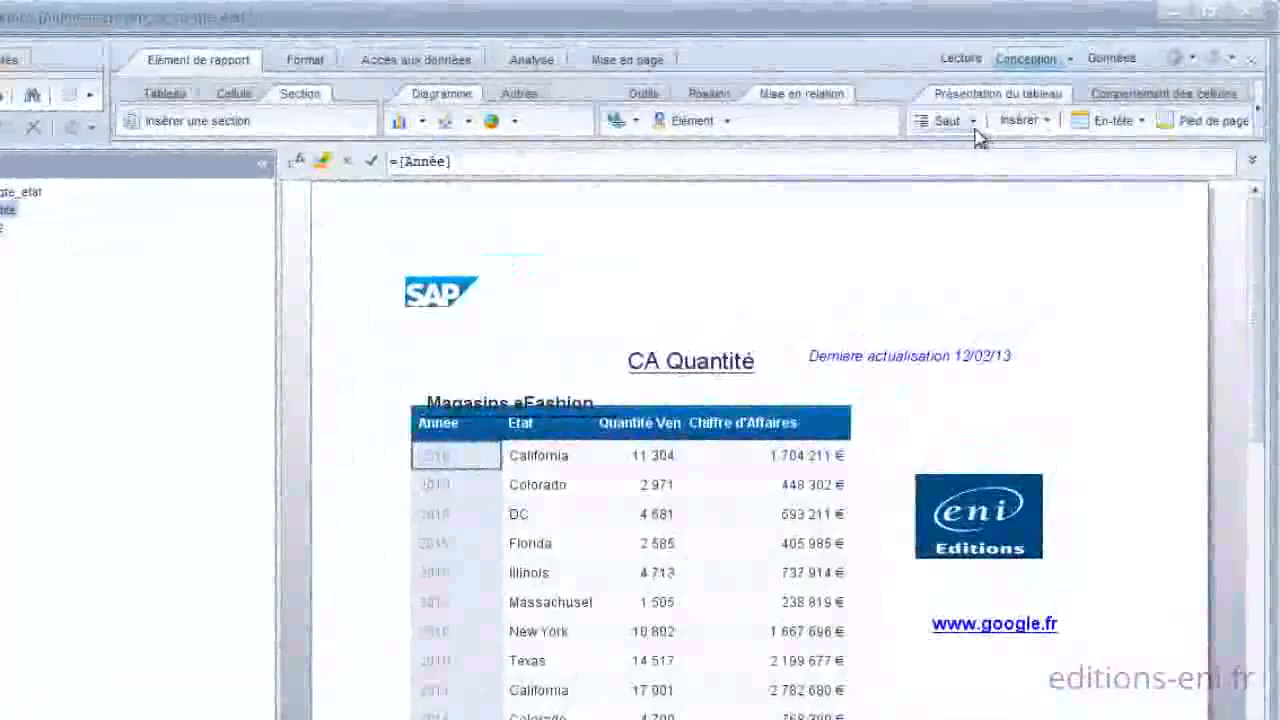
click(975, 123)
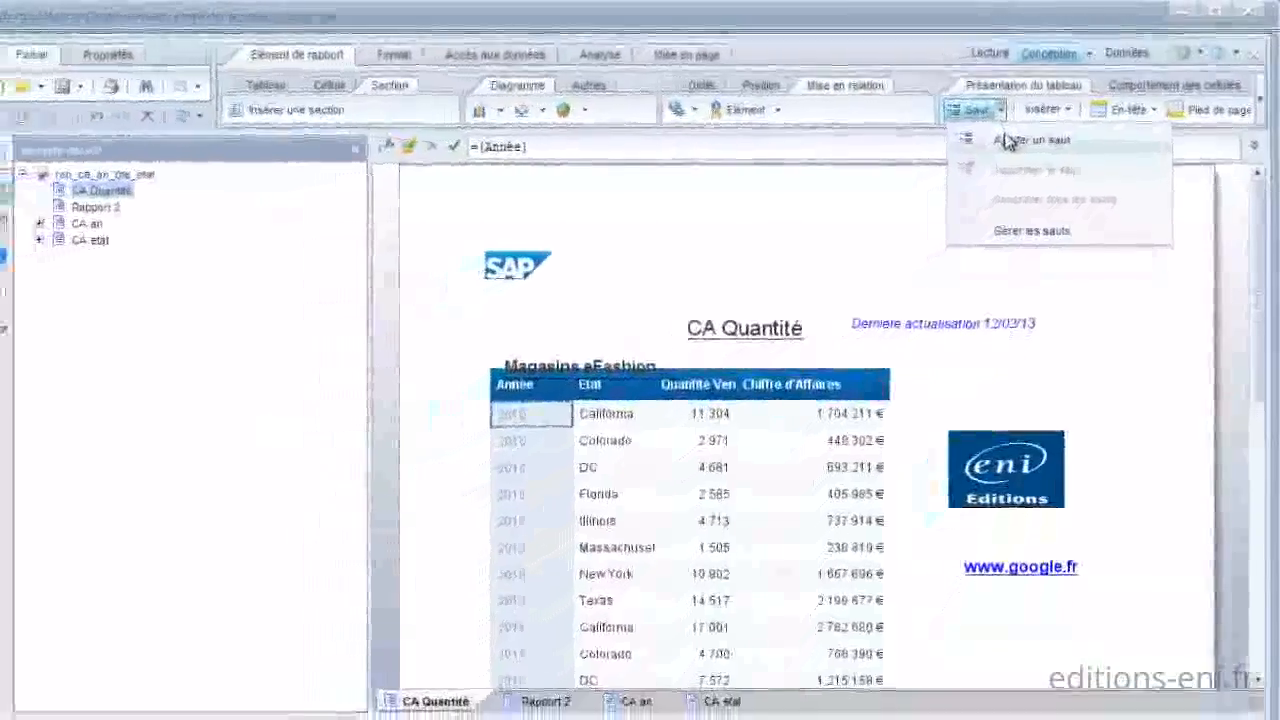
click(976, 150)
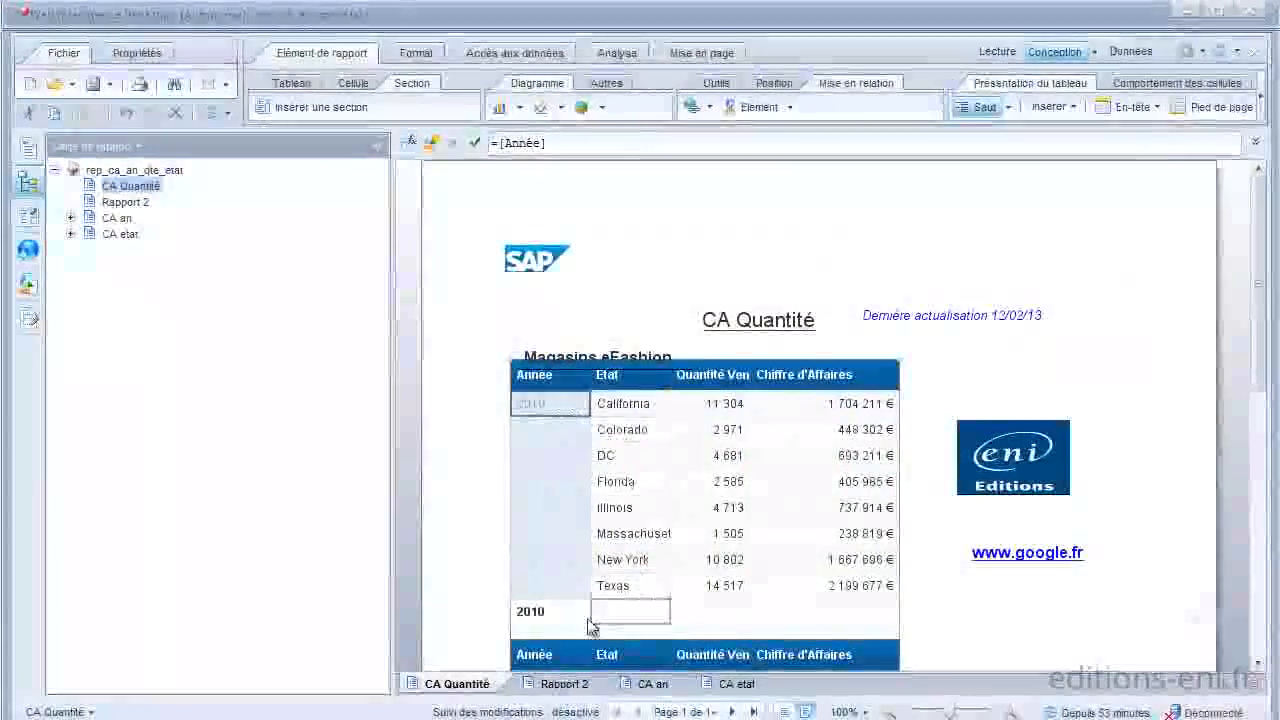
drag(565, 622, 795, 567)
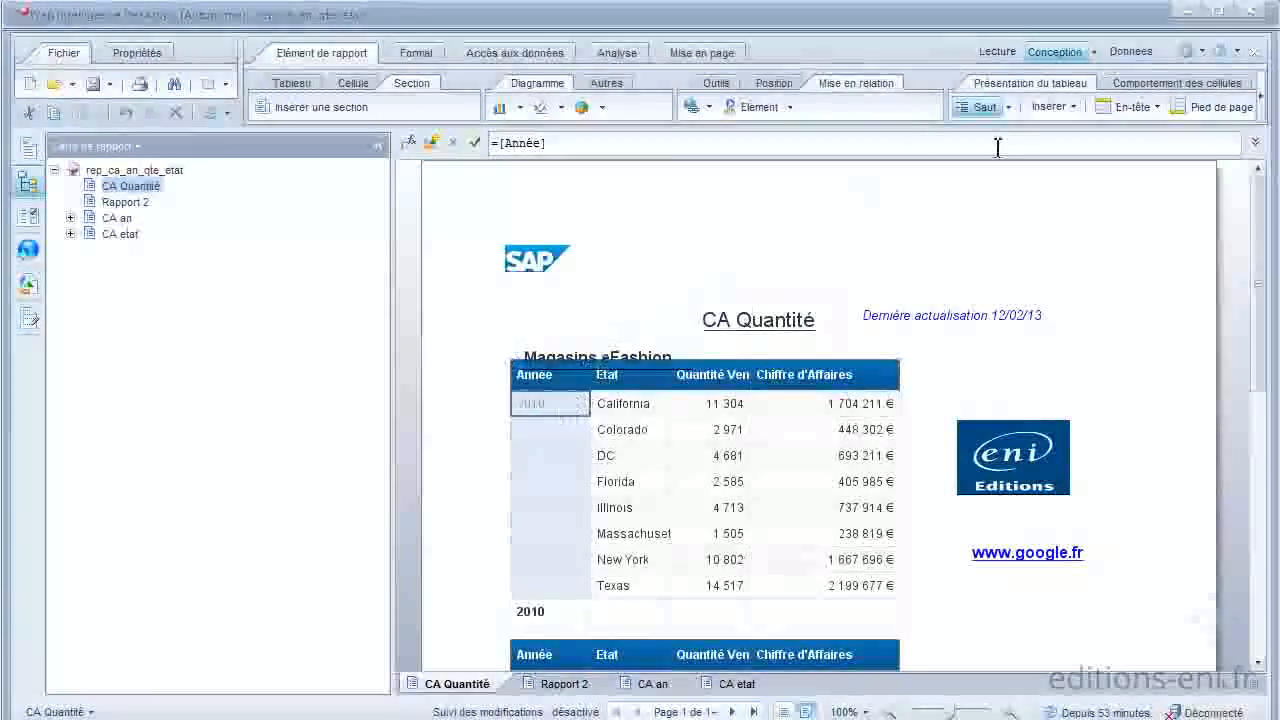
Step: Remove the break from the Année column
click(1008, 107)
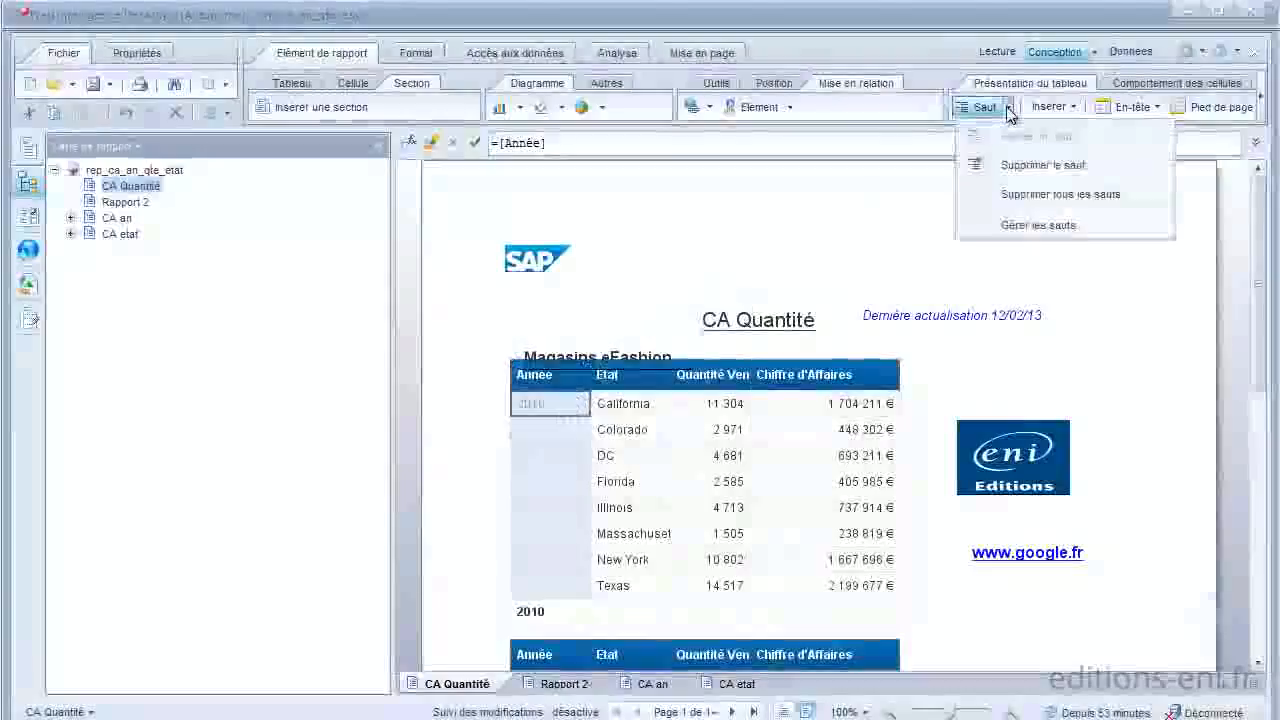
click(1025, 166)
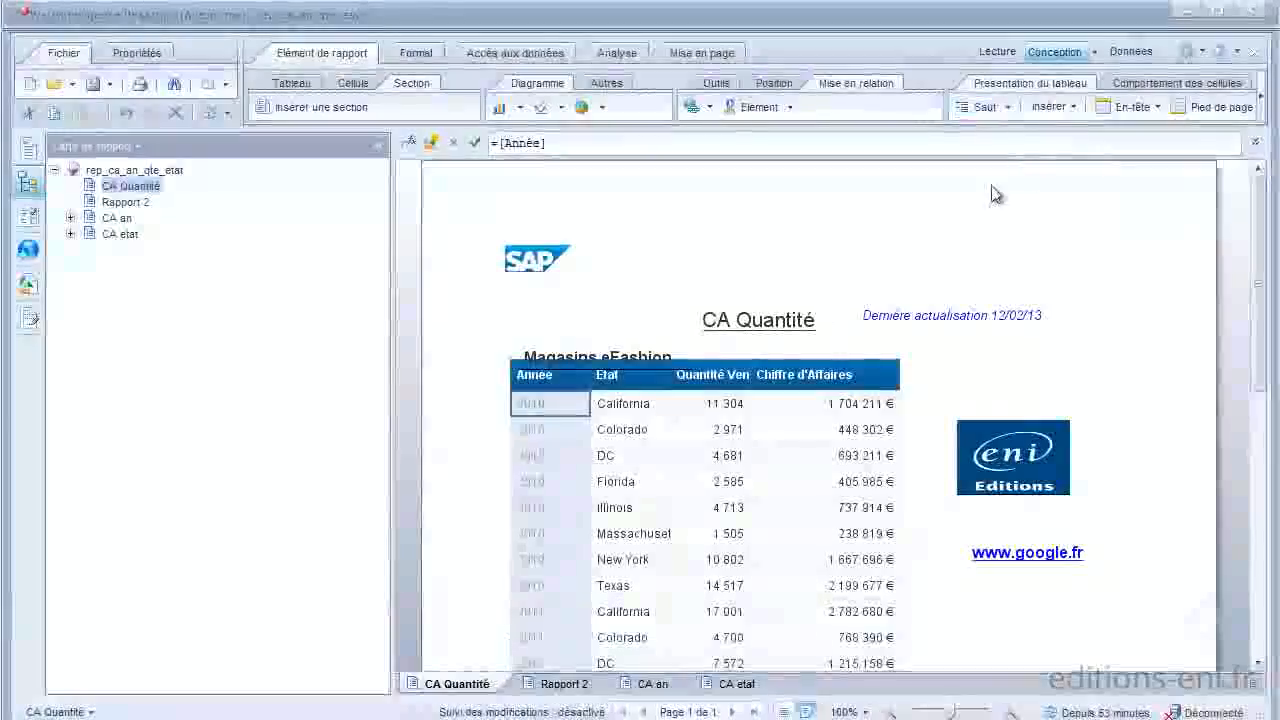
Step: Add a break on the Etat column of the CA Quantité table
click(623, 412)
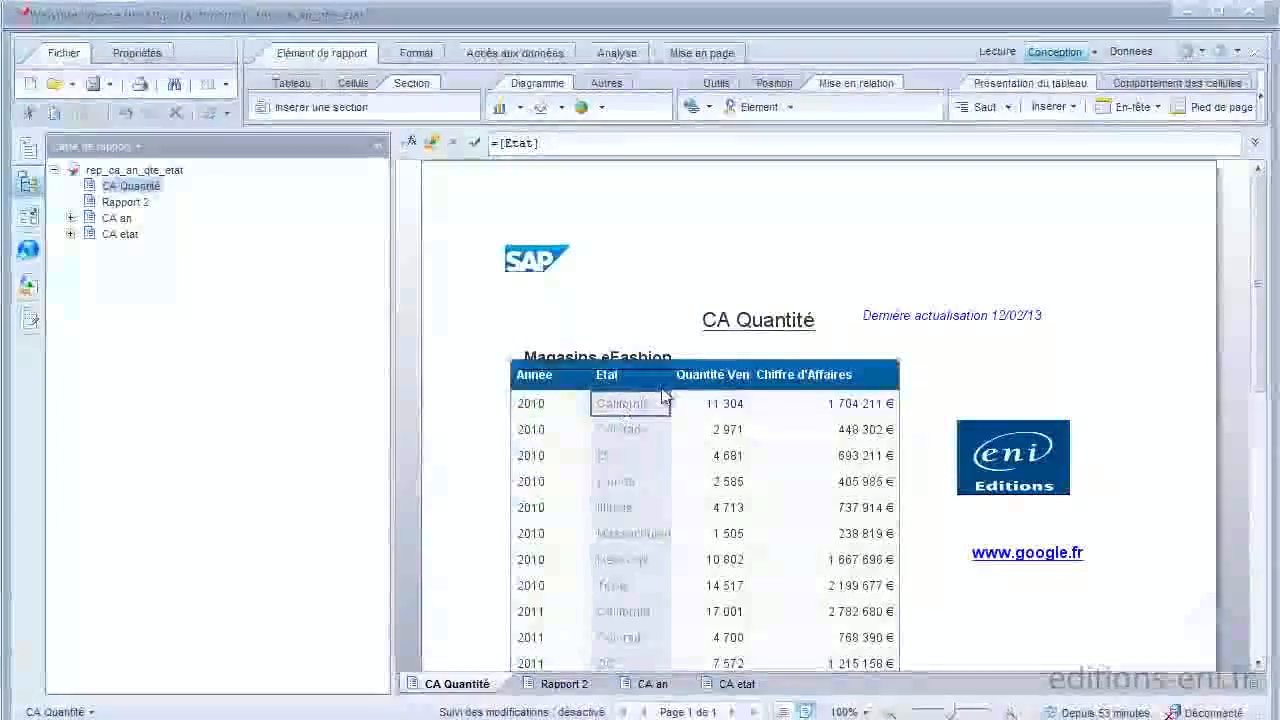
click(1007, 107)
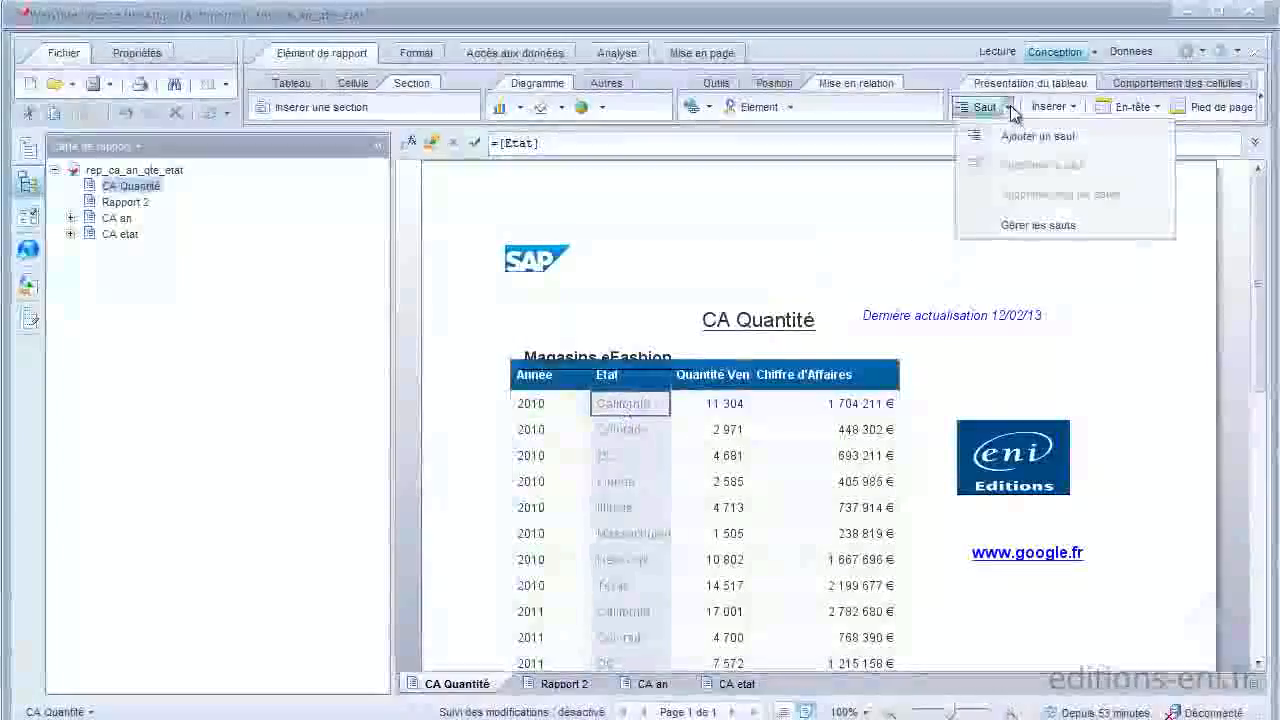
click(1004, 136)
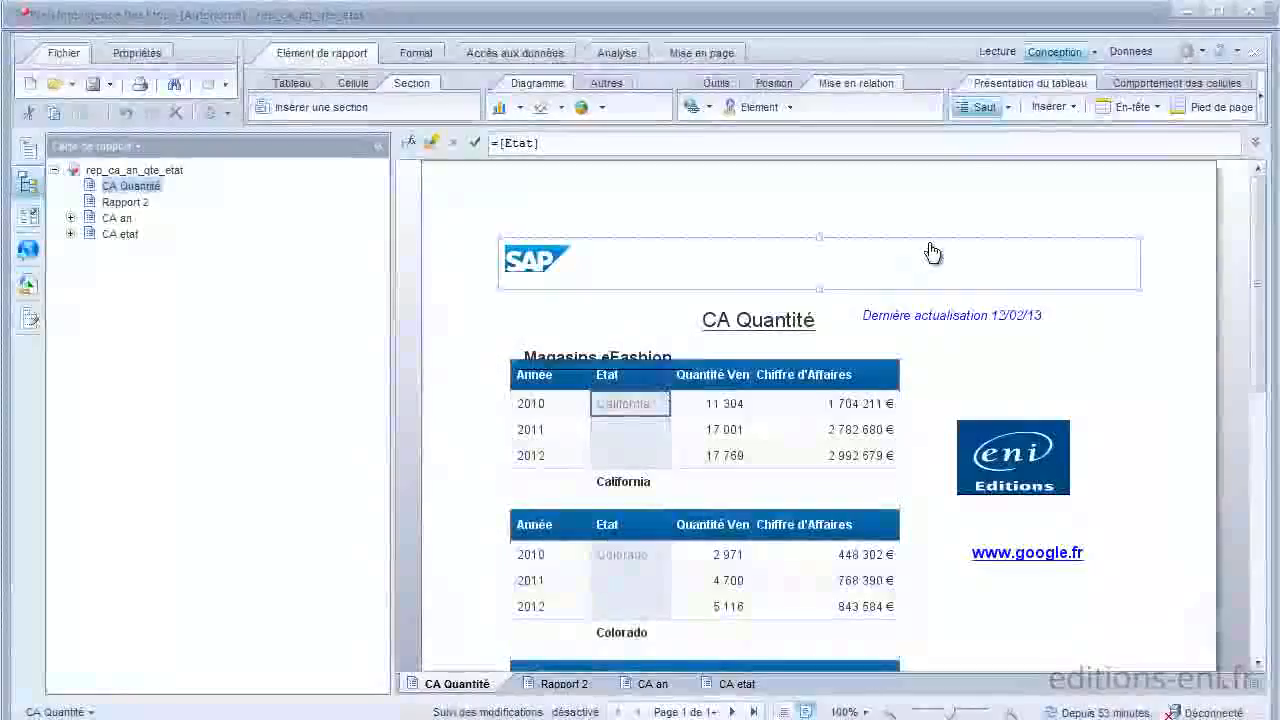
Step: Review the Etat break's properties in the break manager and close it without applying changes
click(1009, 107)
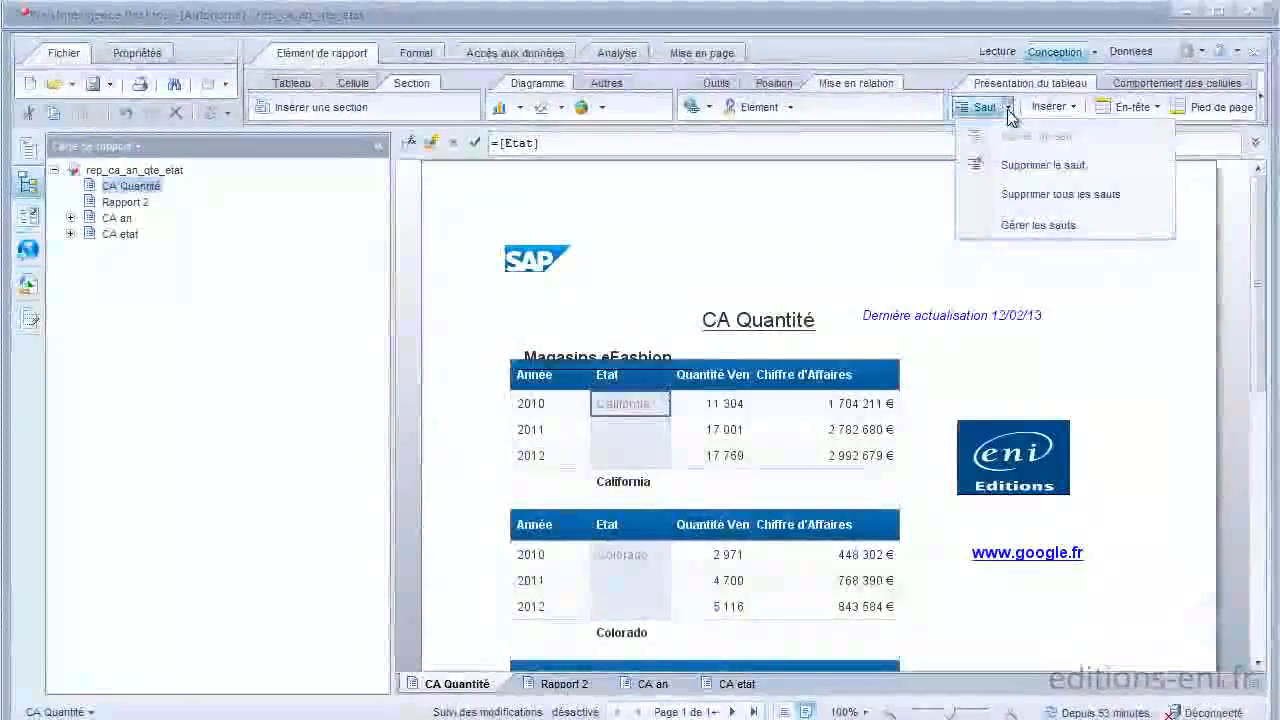
click(1002, 227)
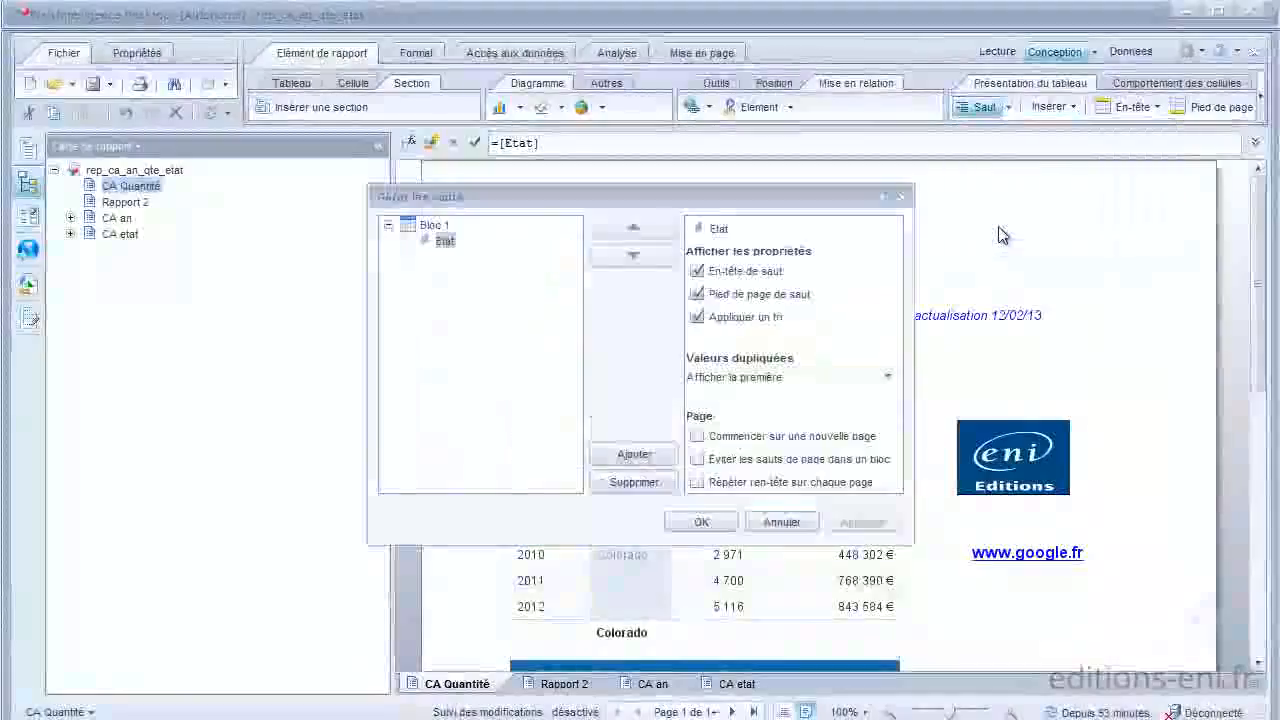
click(782, 523)
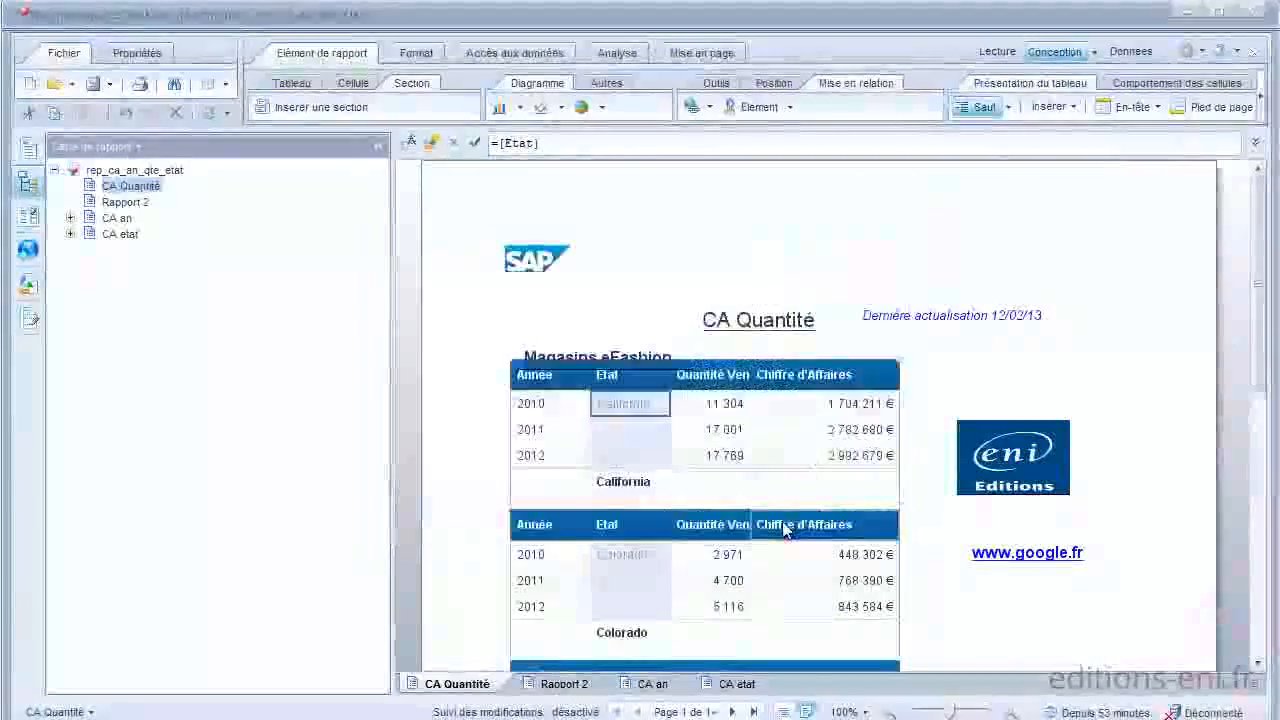
Step: Replace the break on the Etat column with a break on the Année column
click(1008, 107)
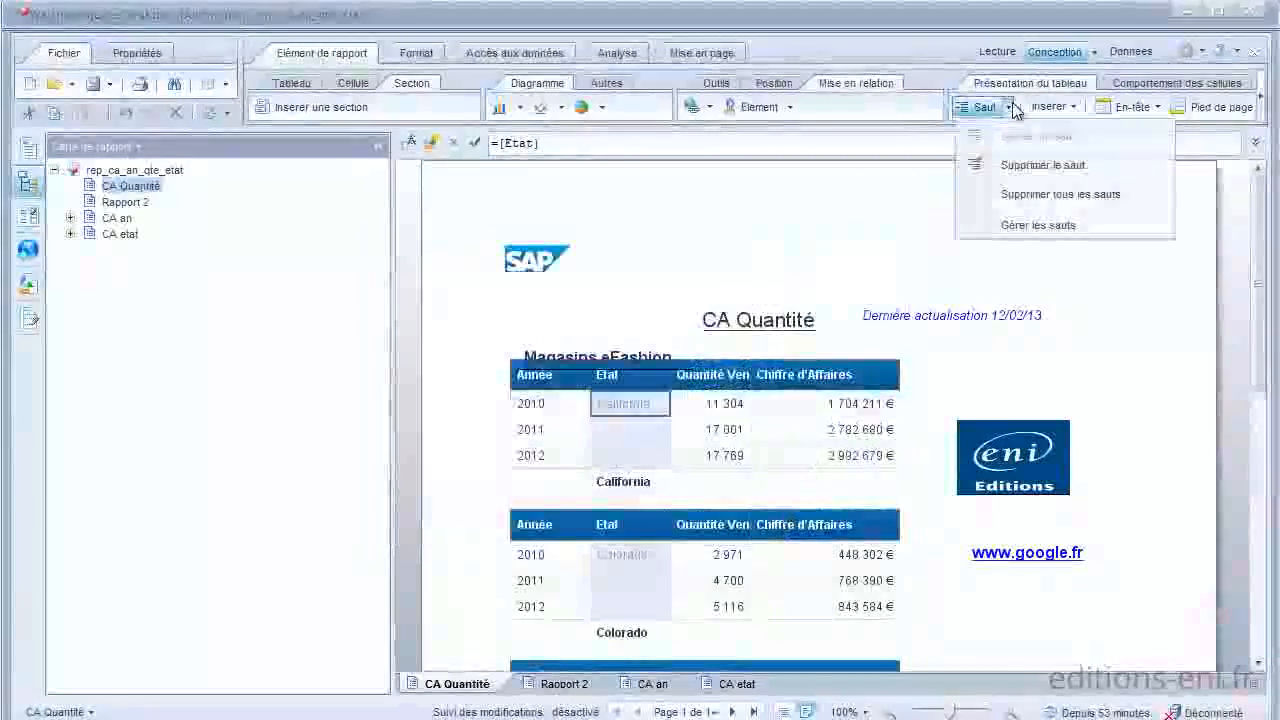
click(1016, 170)
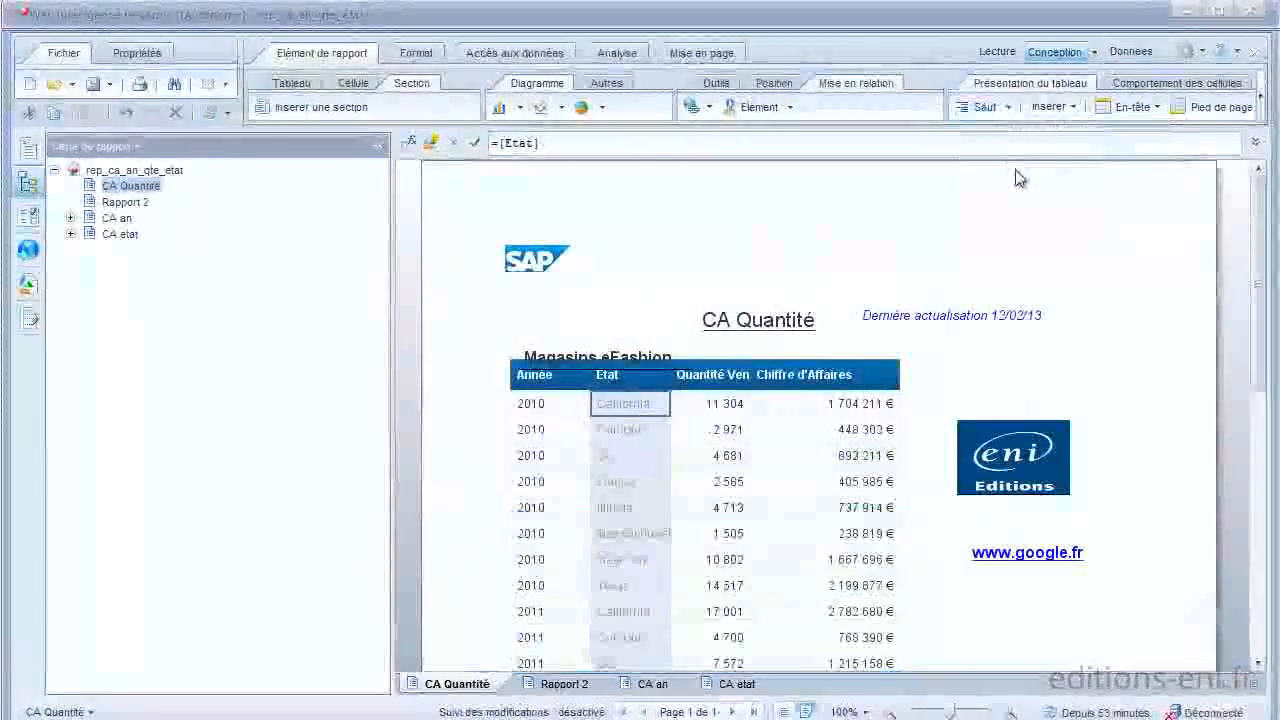
click(566, 406)
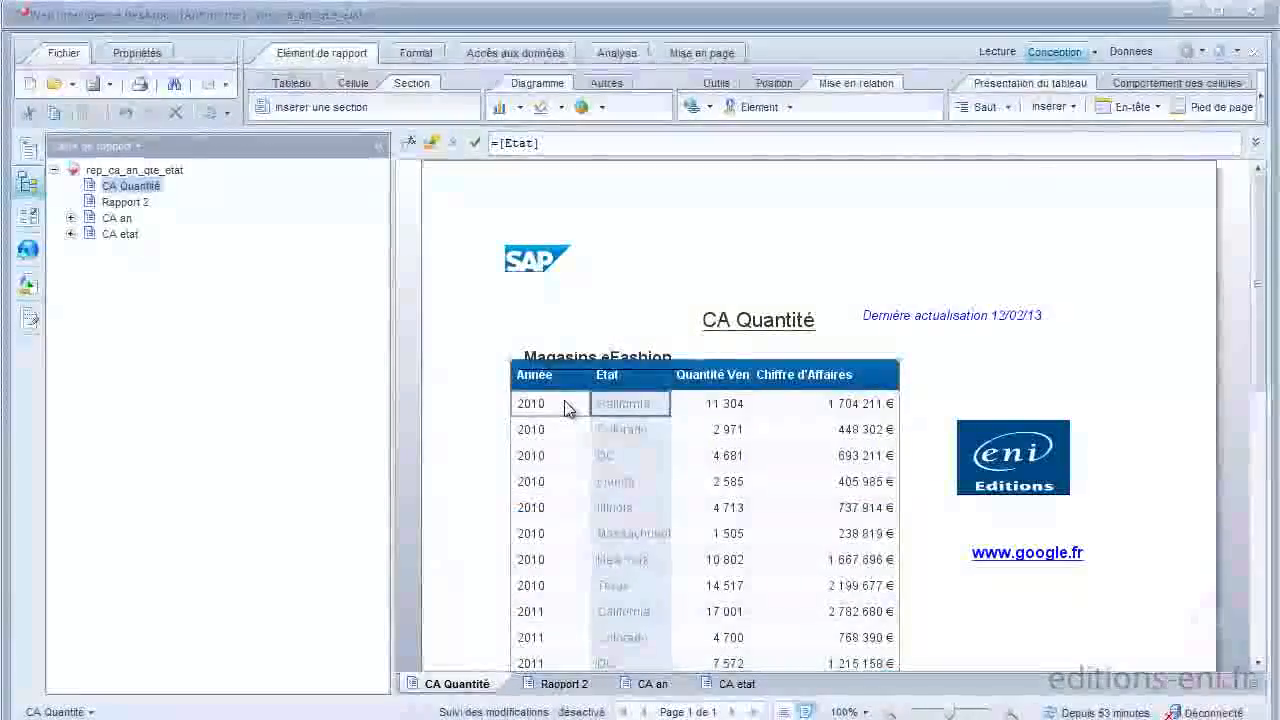
click(988, 107)
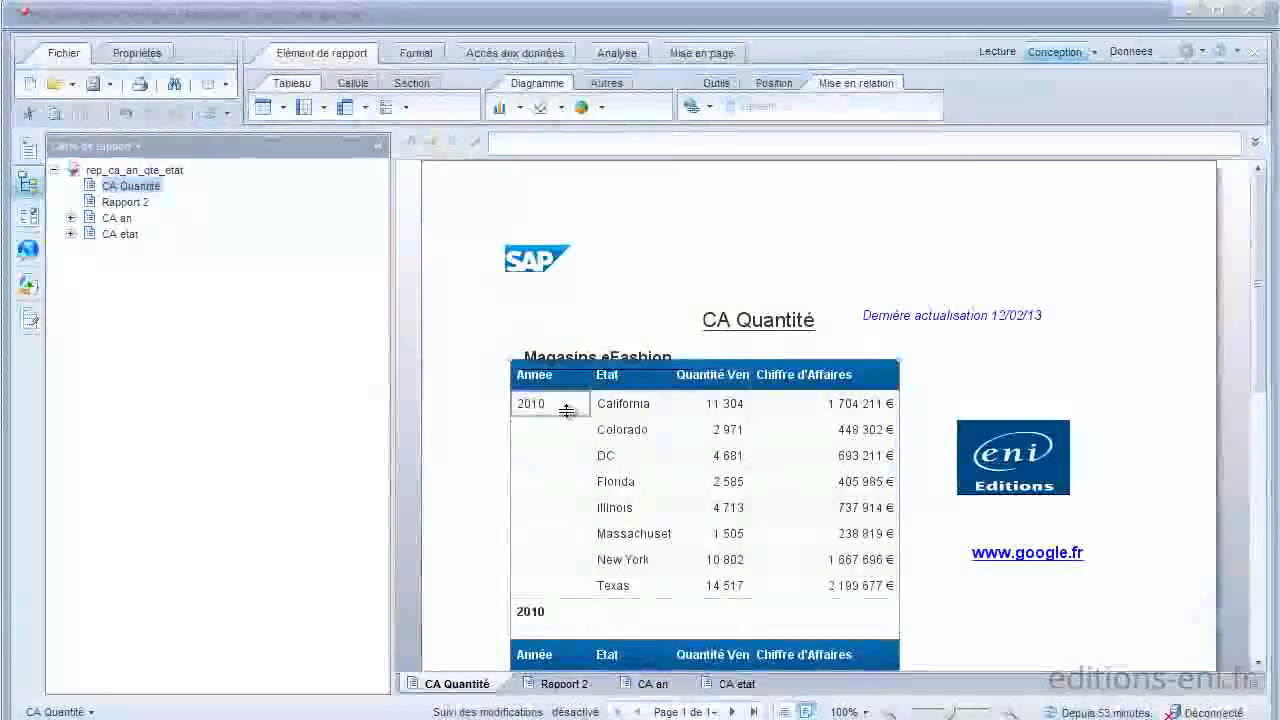
Step: Examine how the CA an report is organised into year and state sections, and return to the CA Quantité report
click(664, 688)
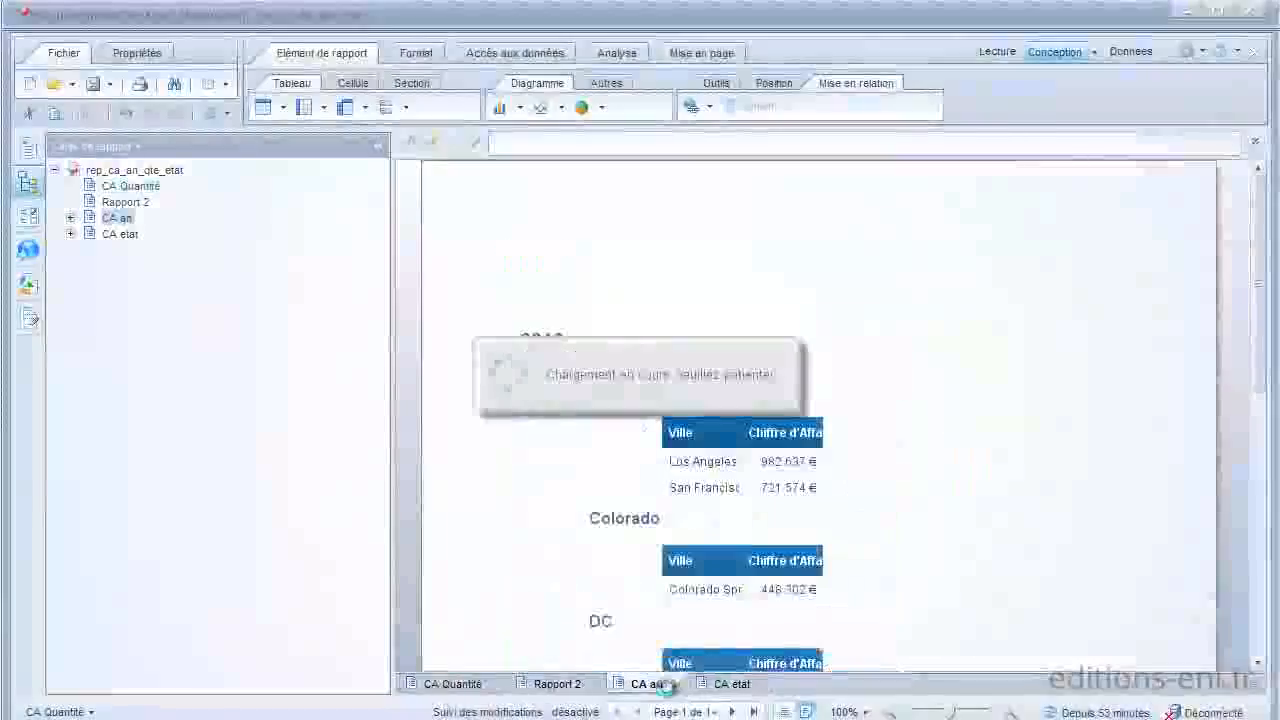
click(541, 350)
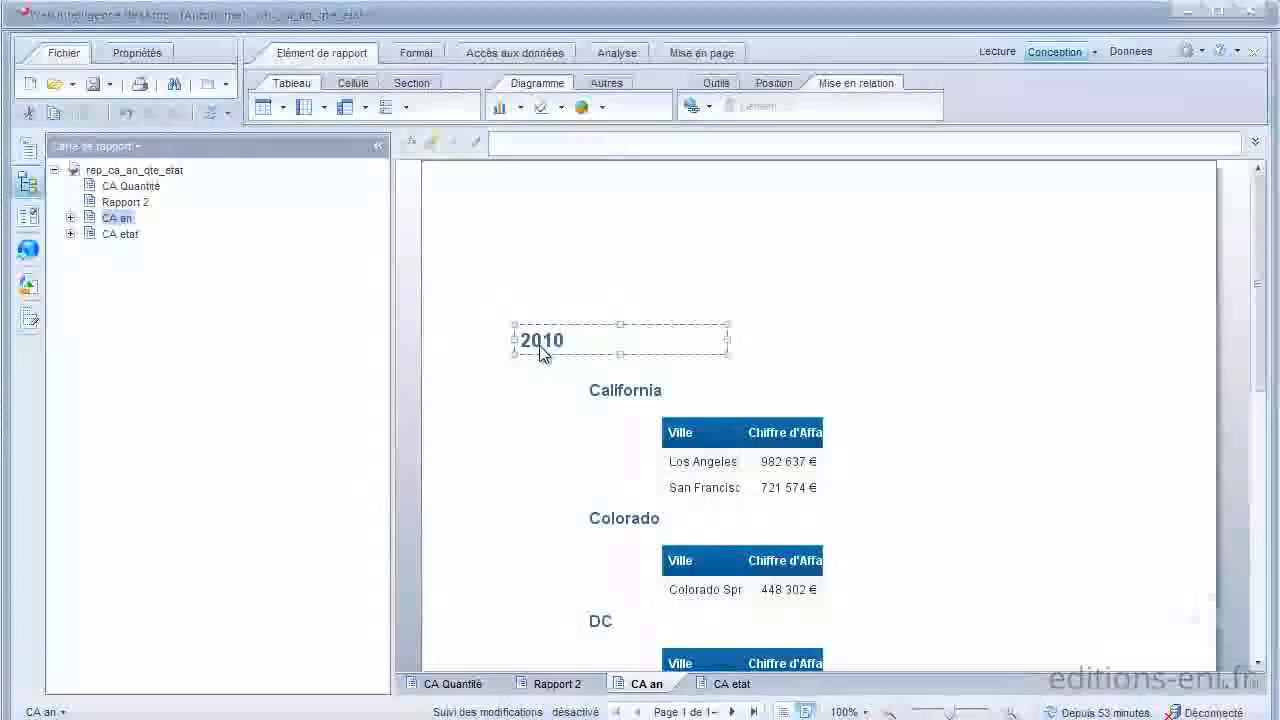
click(543, 630)
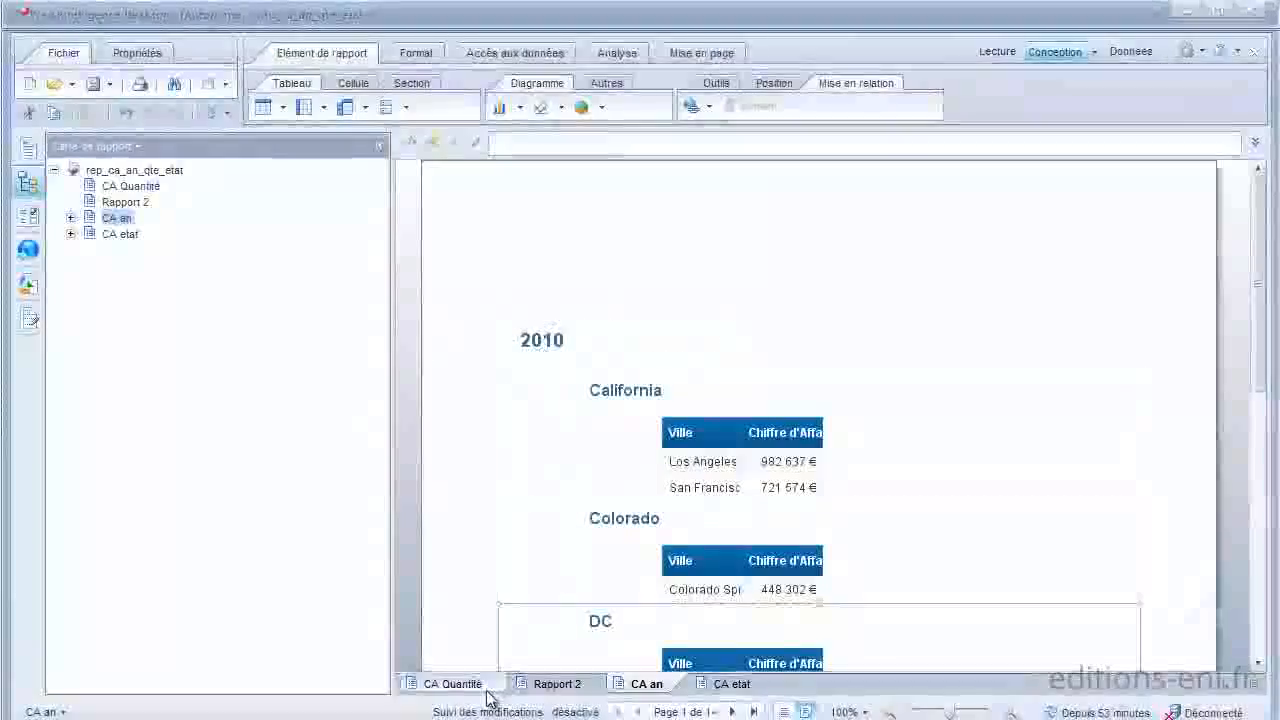
click(453, 684)
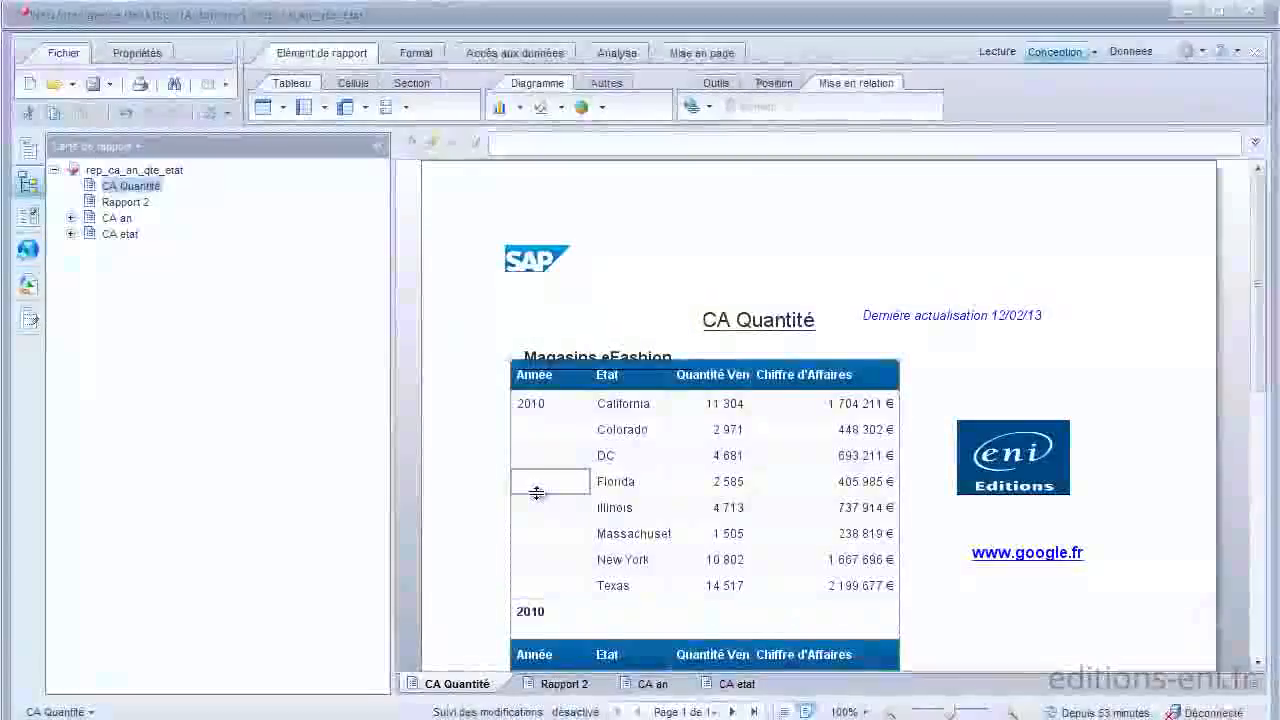
Step: Expand CA an and its 2010 entry in the report map, examine the matching report sections, and return to CA Quantité
click(69, 219)
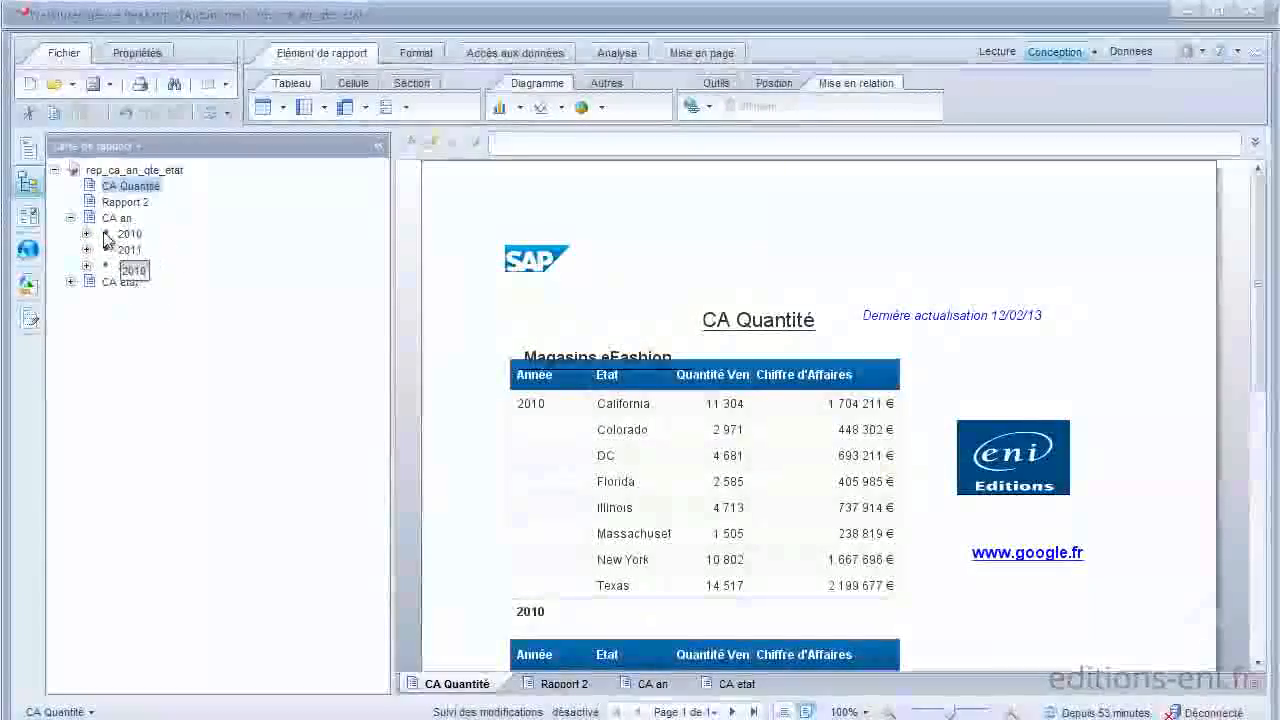
click(86, 234)
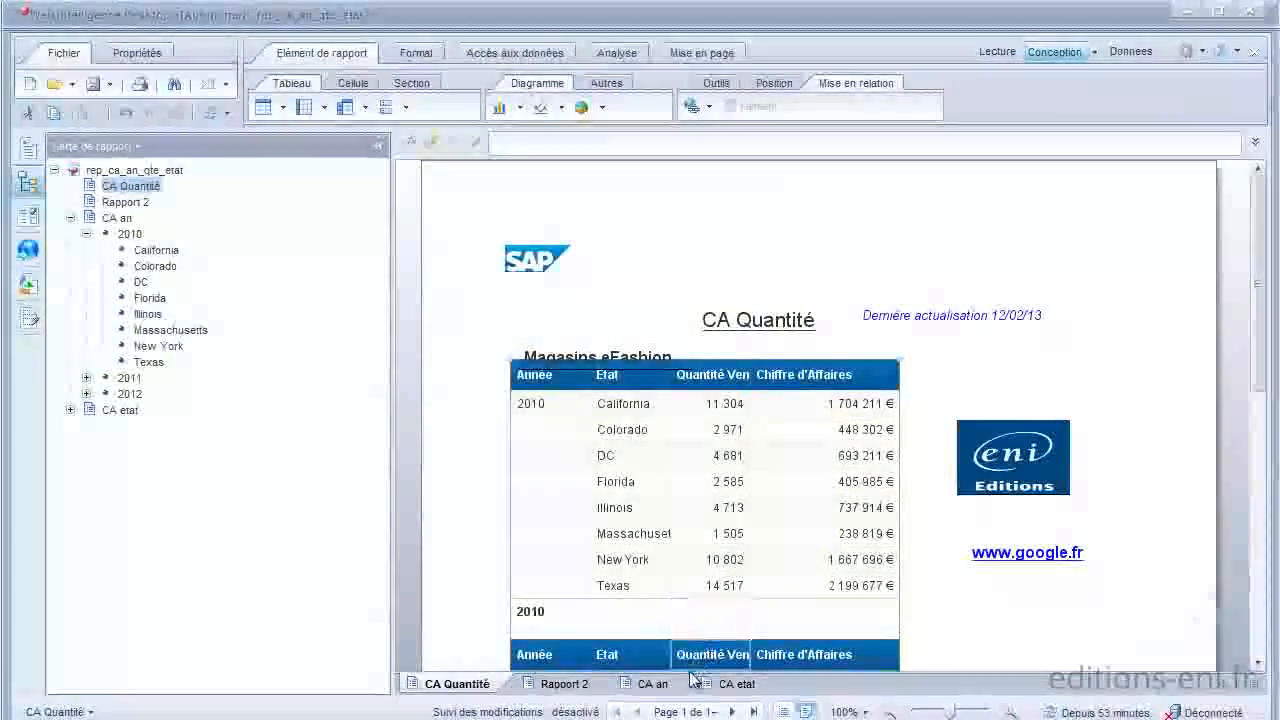
click(652, 683)
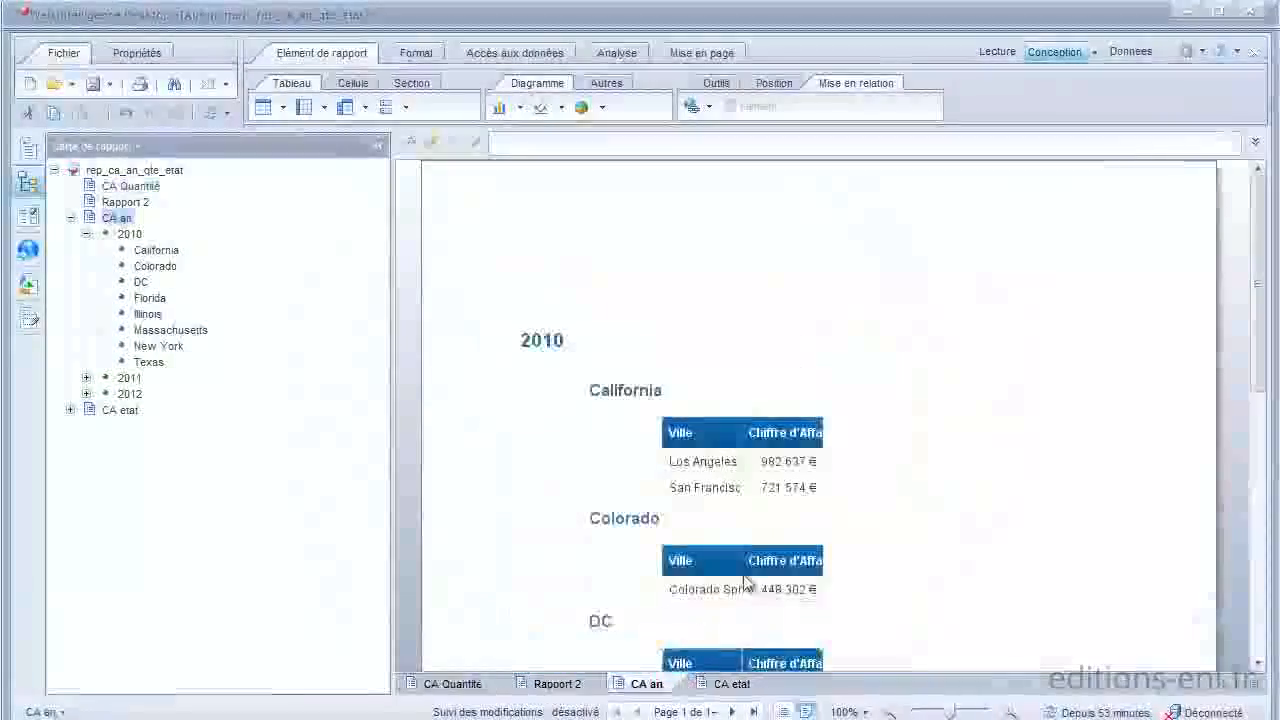
click(848, 364)
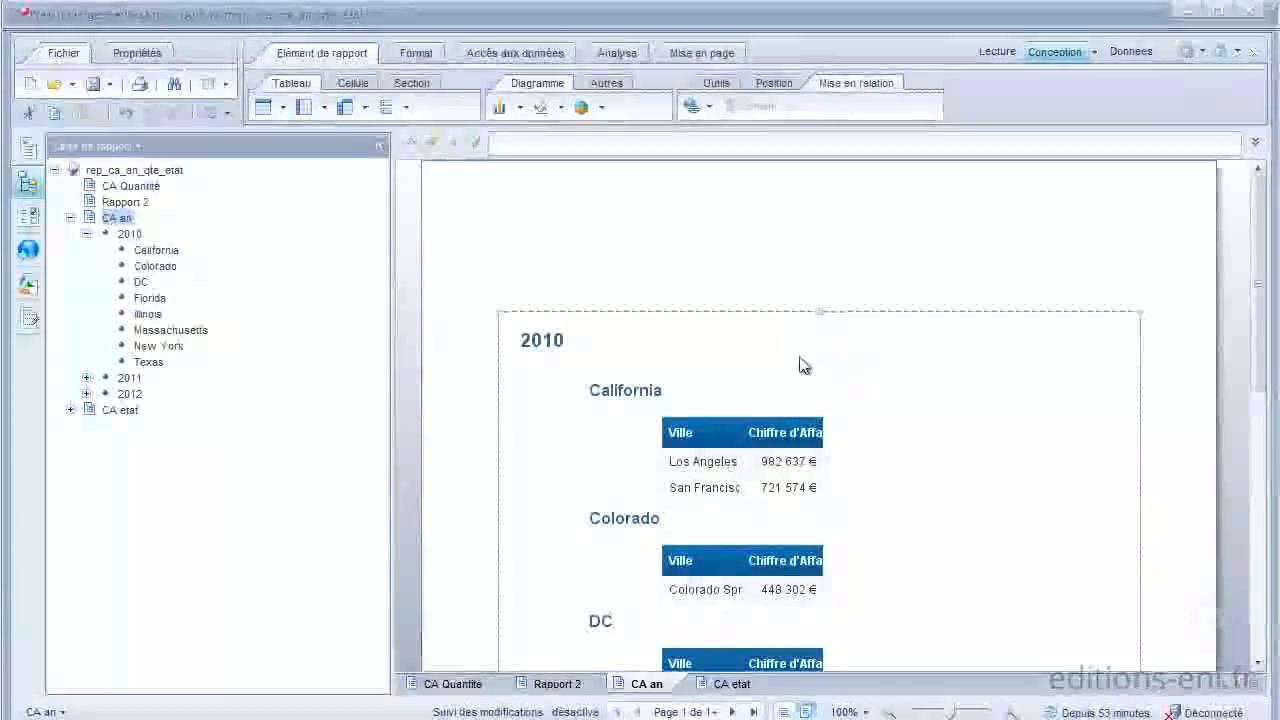
click(728, 389)
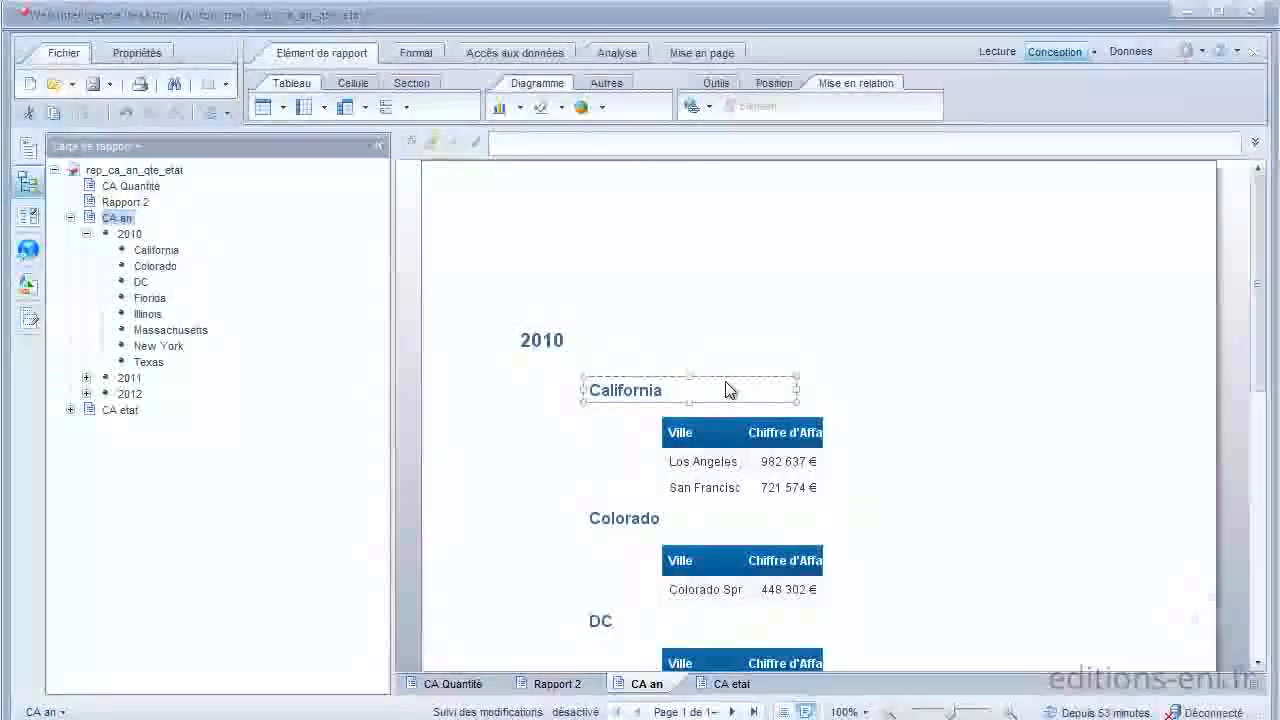
click(441, 683)
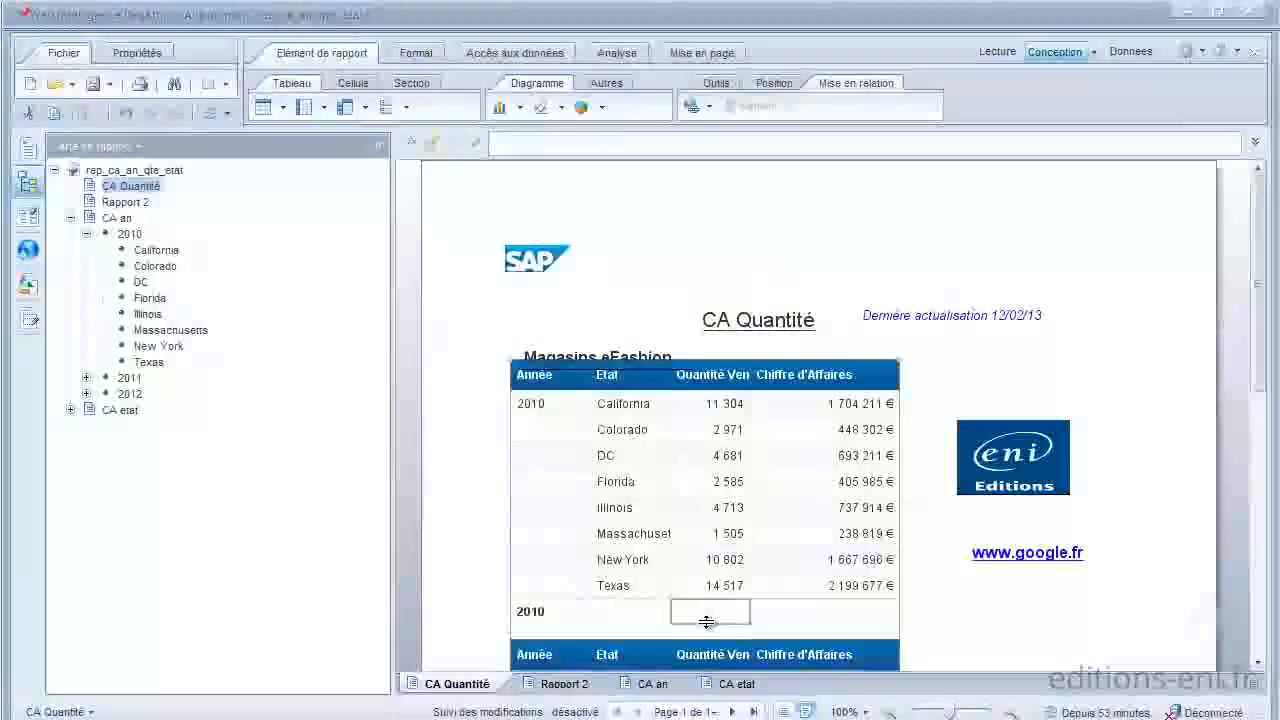
Step: Turn off the break footer (Pied de page de saut) for the Année break and apply the change
click(577, 416)
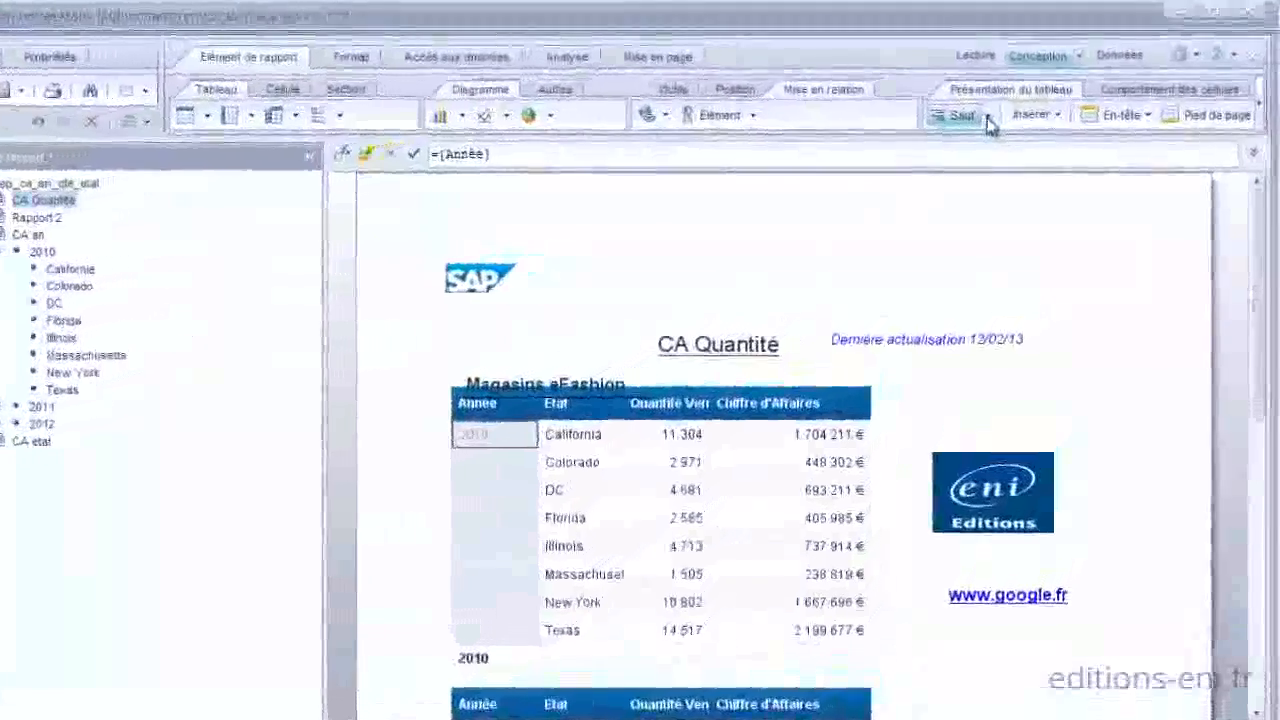
click(1008, 108)
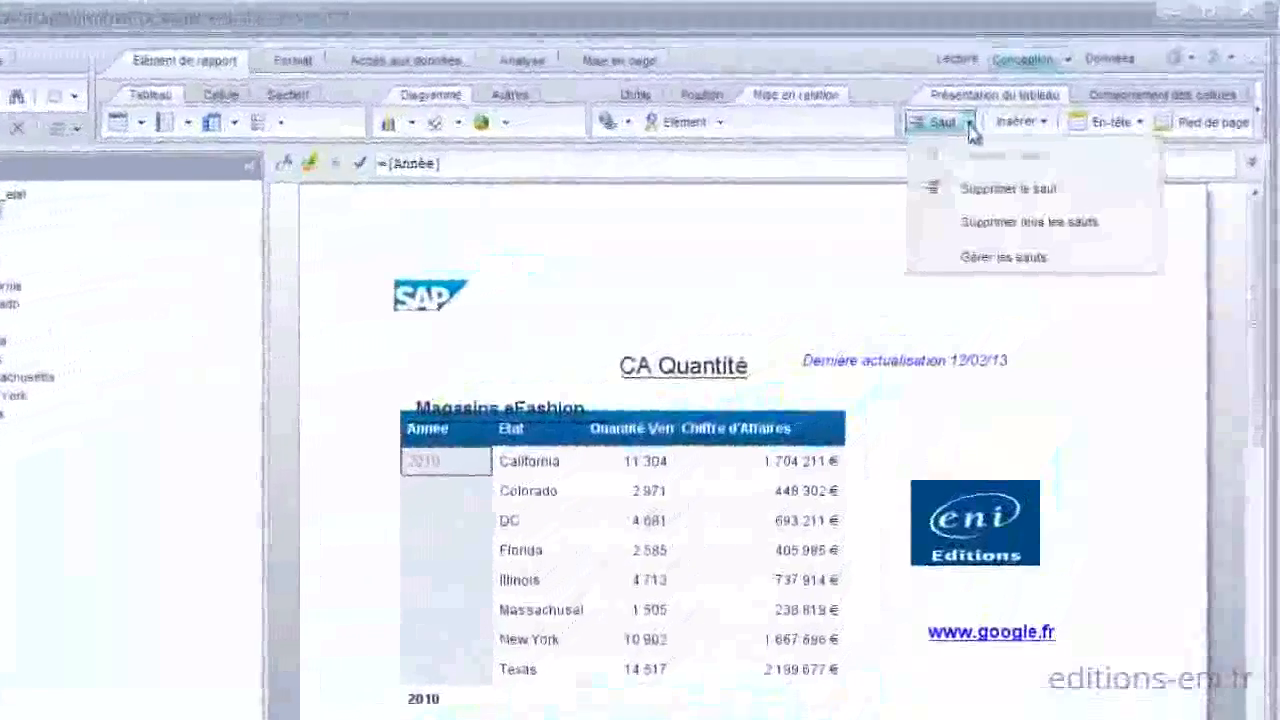
click(968, 258)
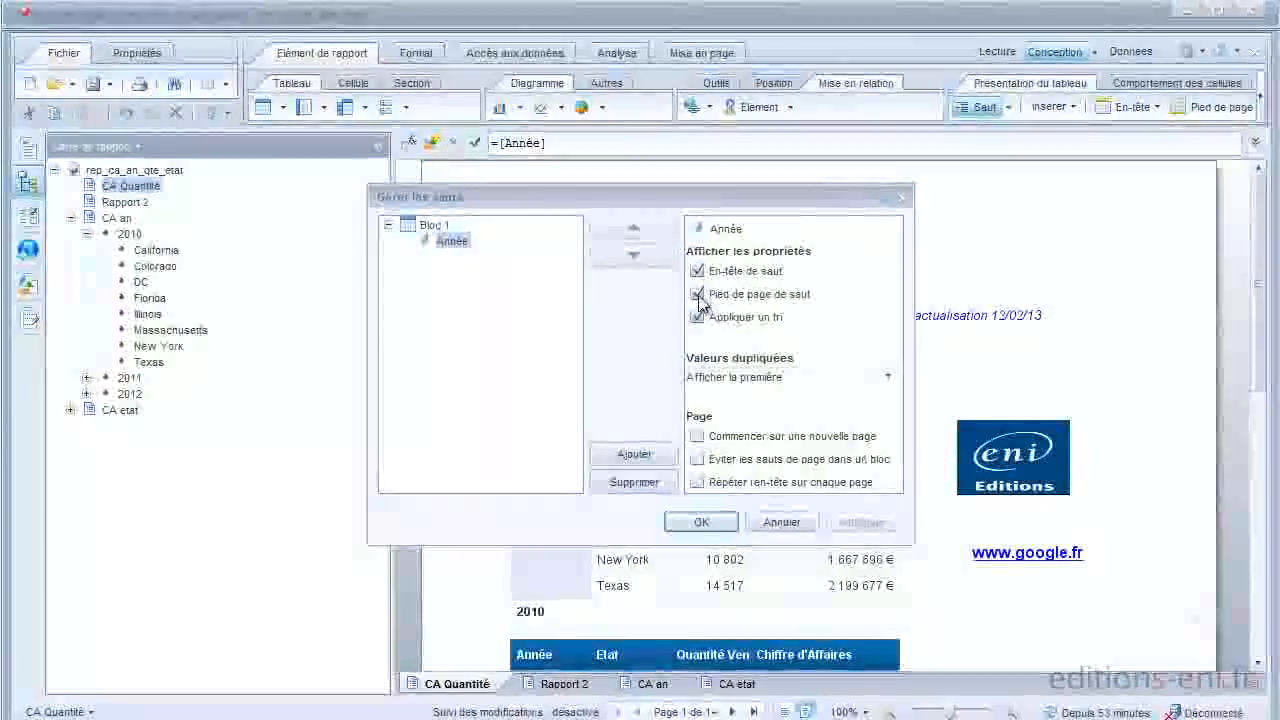
click(698, 295)
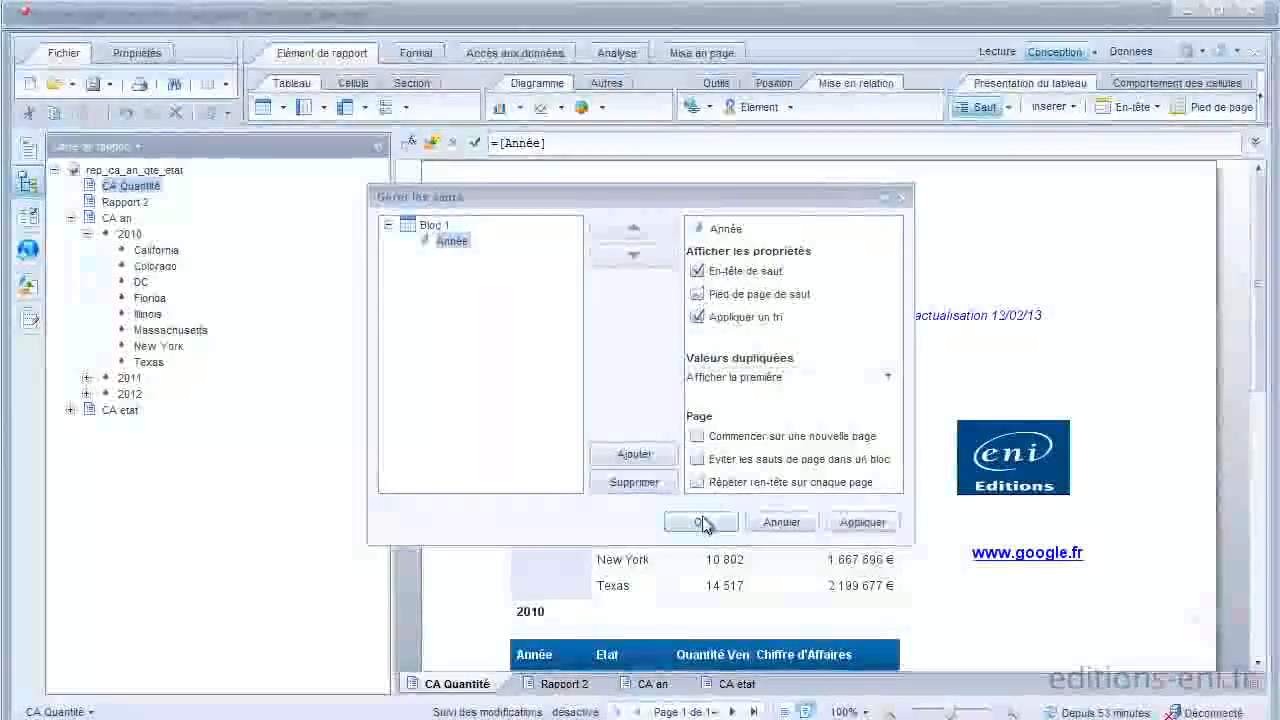
click(703, 524)
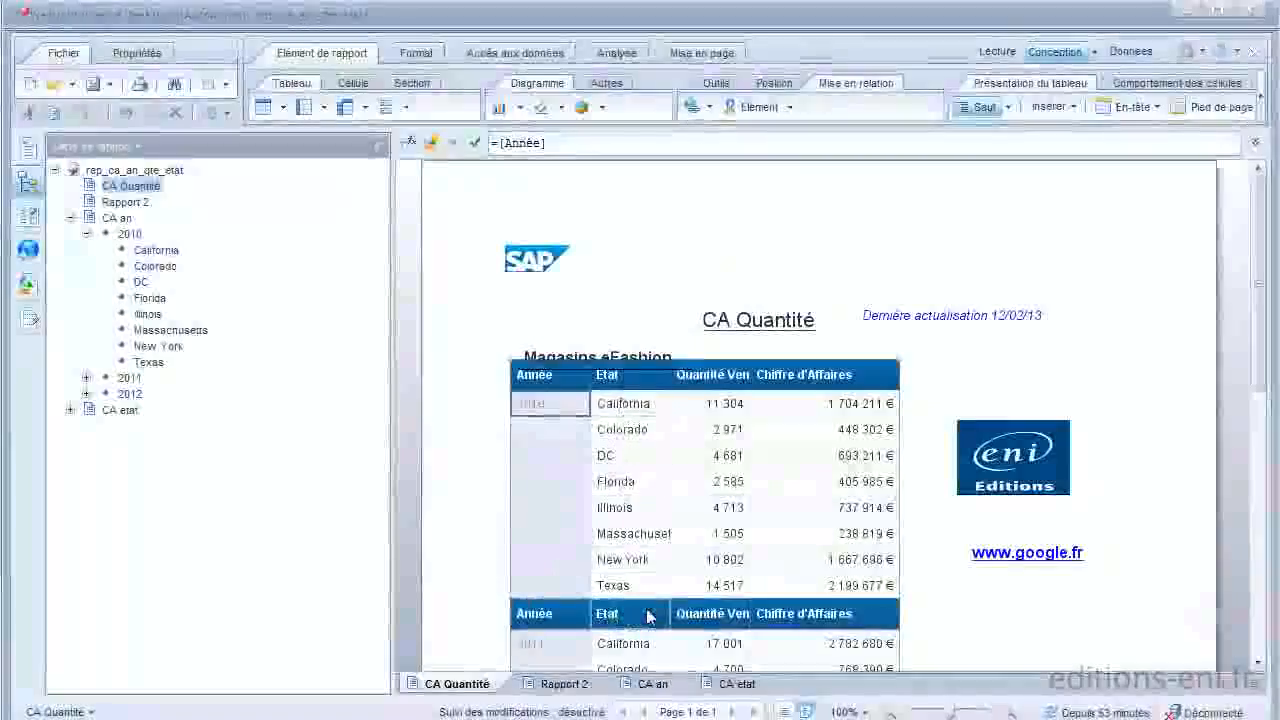
Step: Review the remaining properties of the Année break in the break manager and close it without applying changes
click(1009, 110)
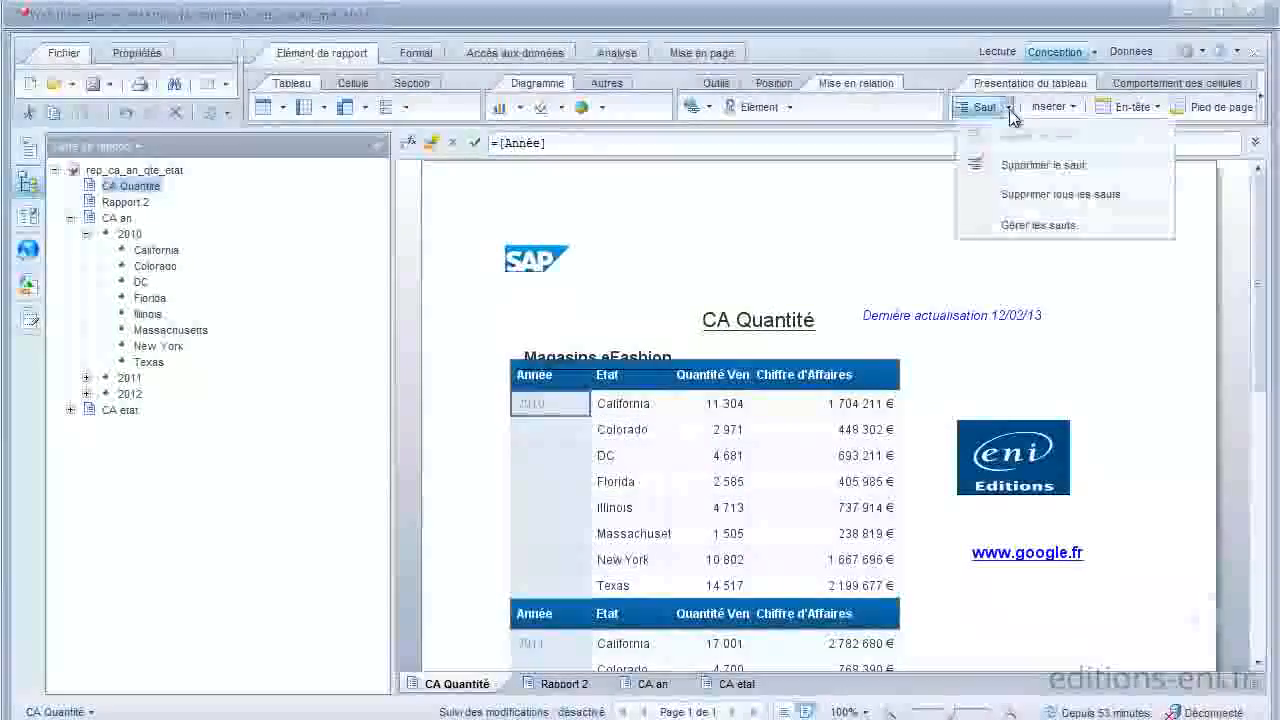
click(1012, 228)
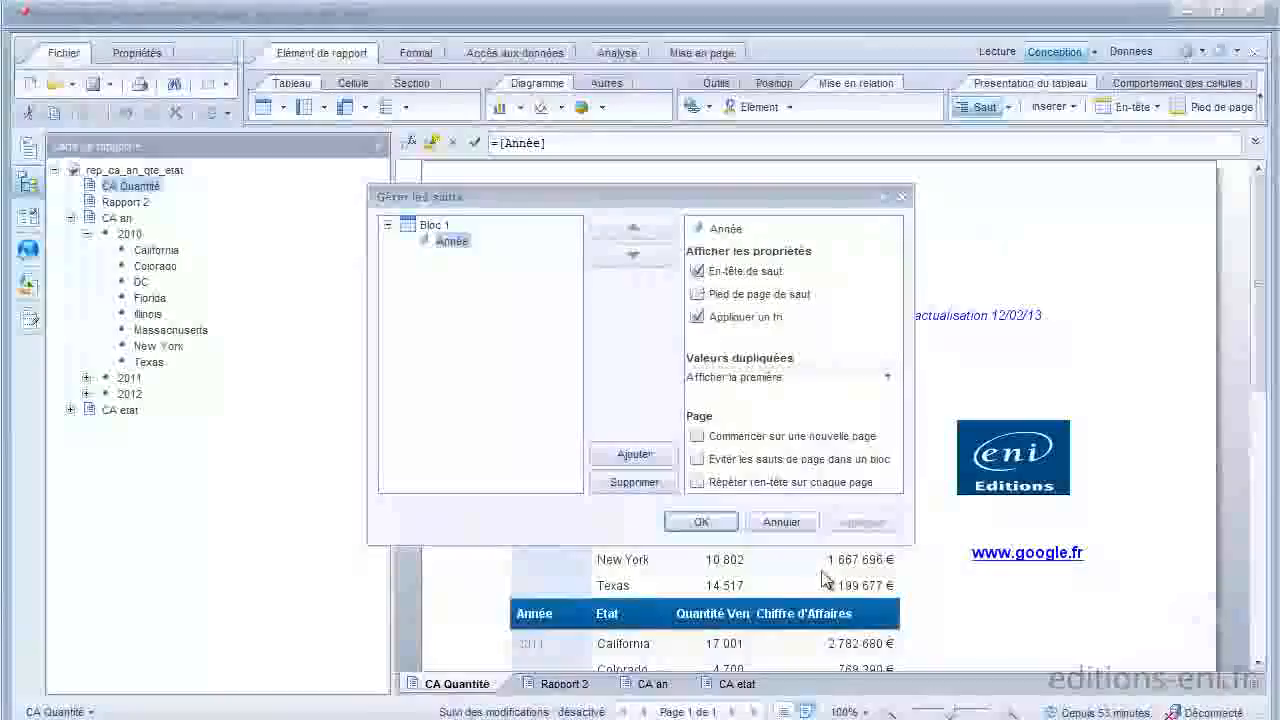
click(800, 522)
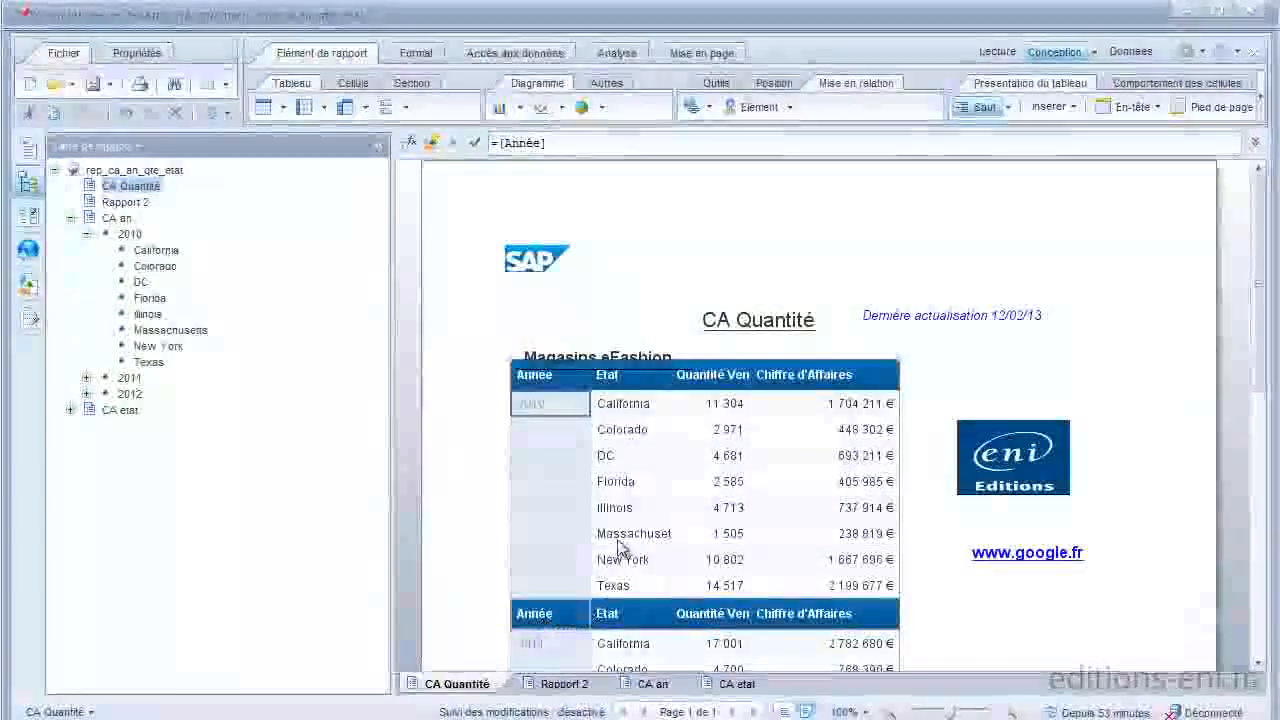
Step: Turn off the break header (En-tête de saut) for the Année break and apply the change
click(1012, 107)
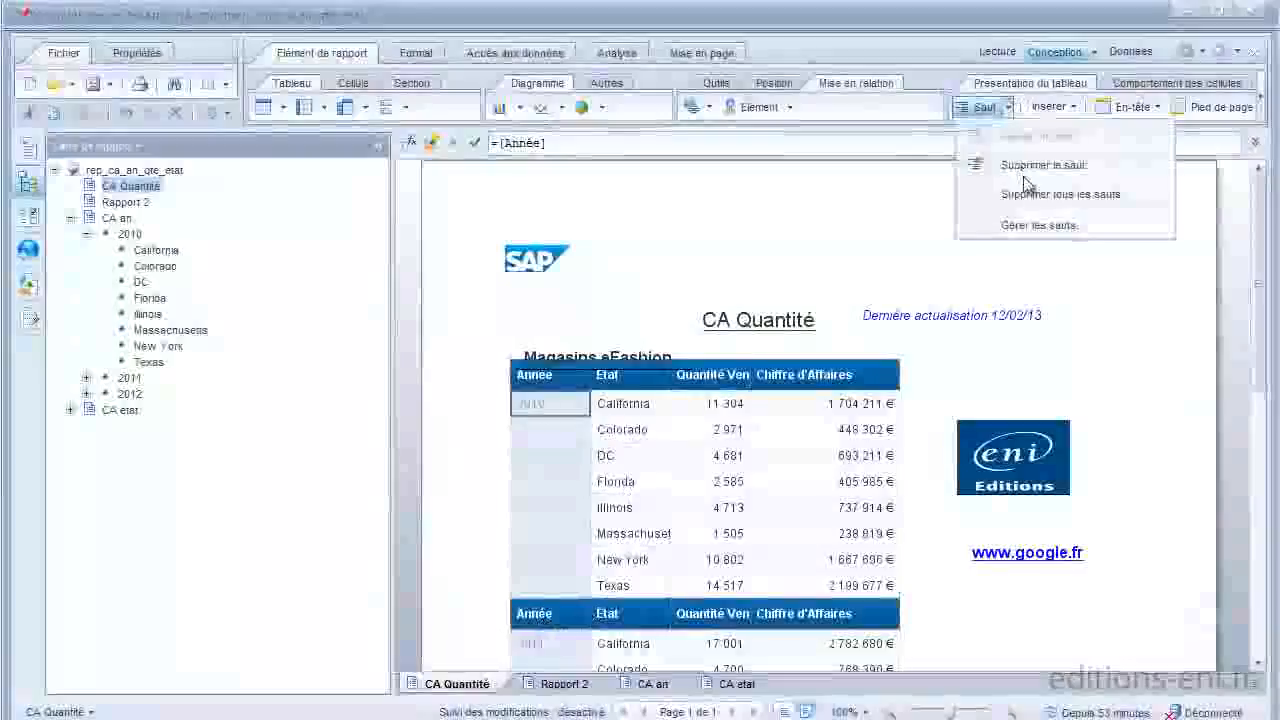
click(1038, 226)
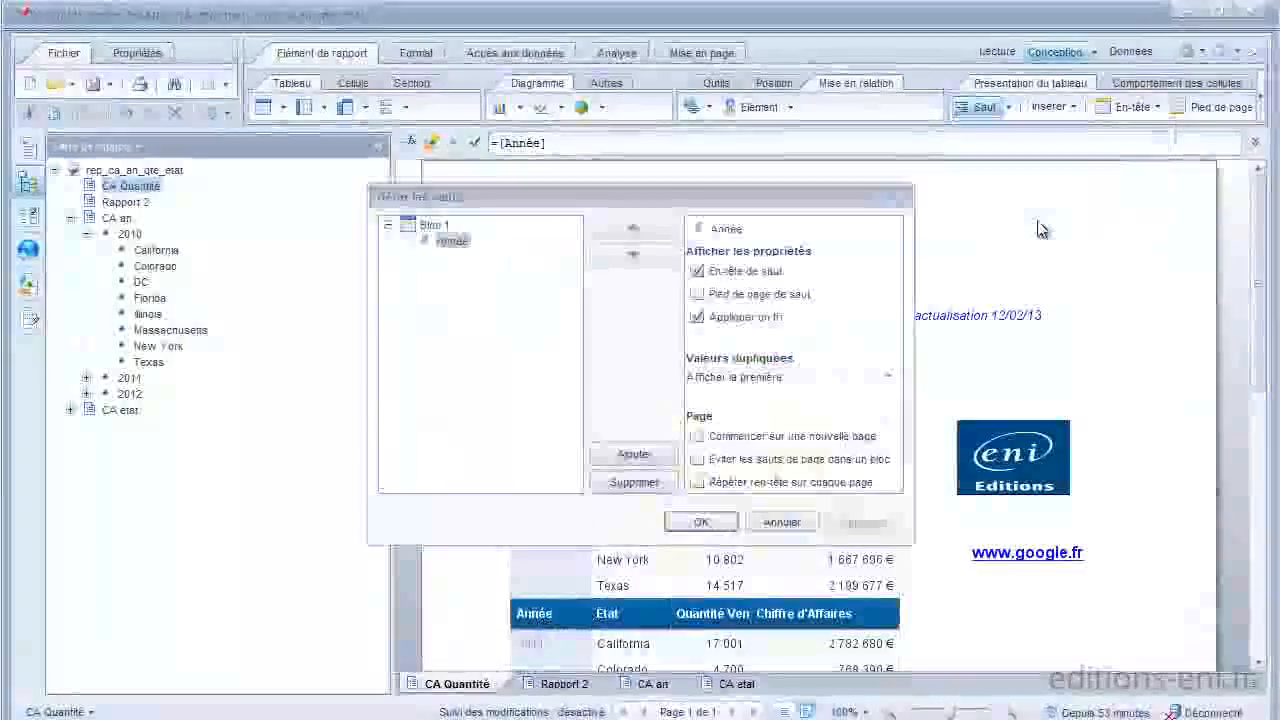
click(697, 271)
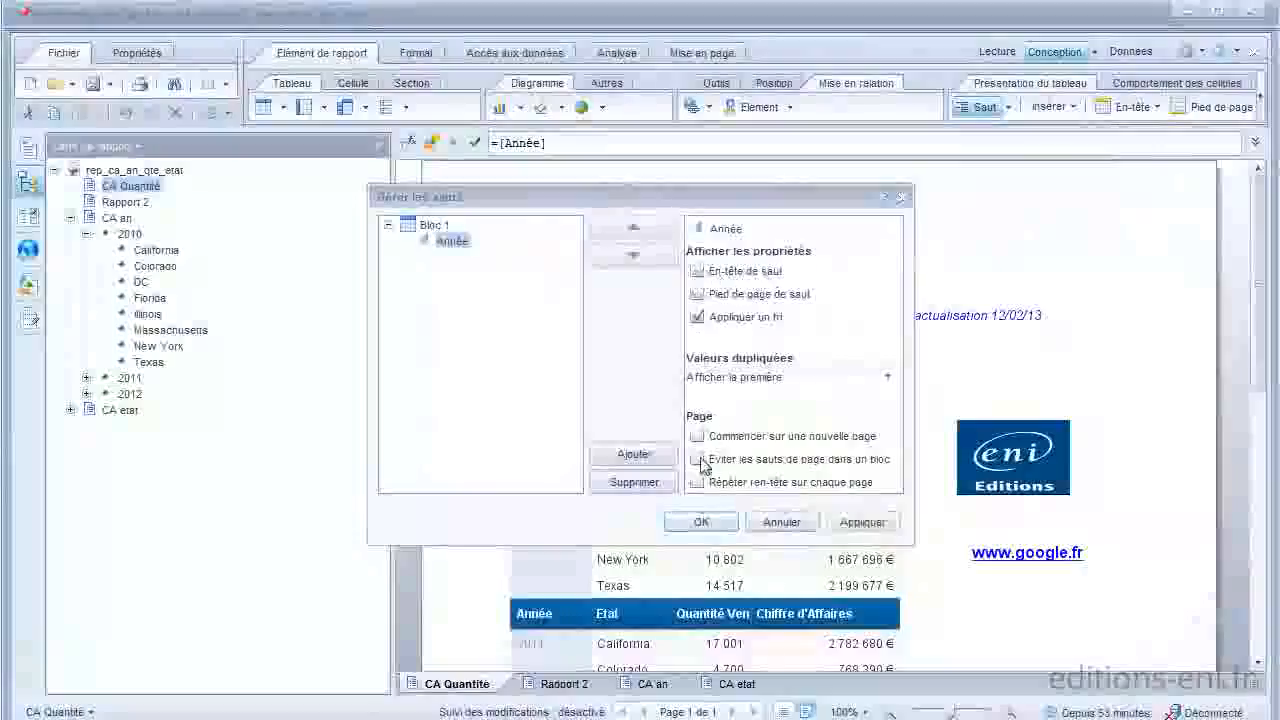
click(706, 521)
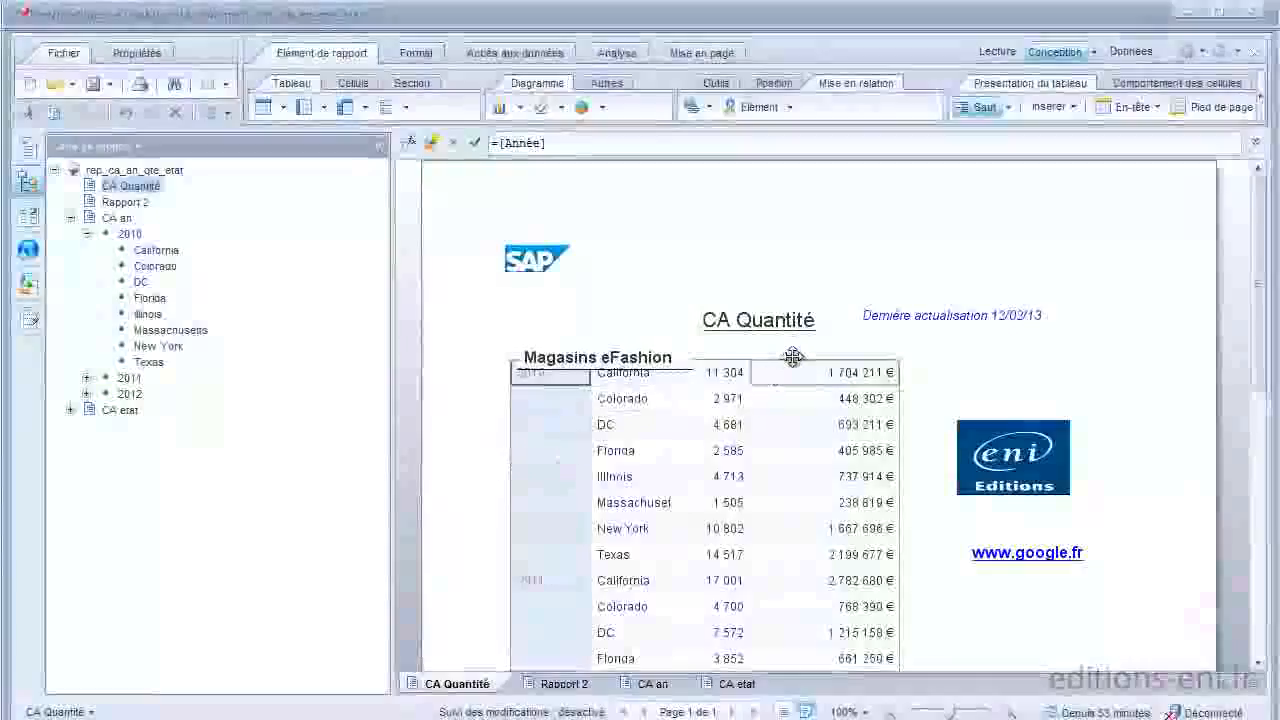
Step: Display the table header (En-tête du tableau) on the whole CA Quantité table
key(Escape)
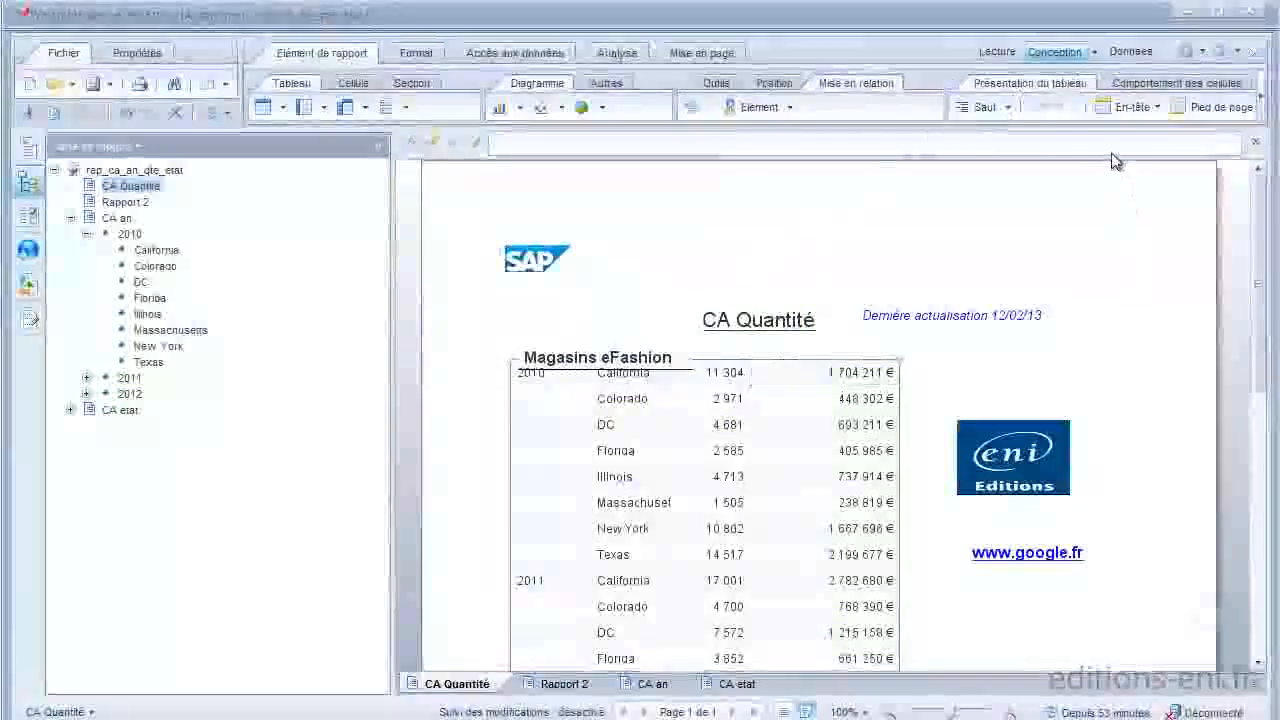
click(1157, 108)
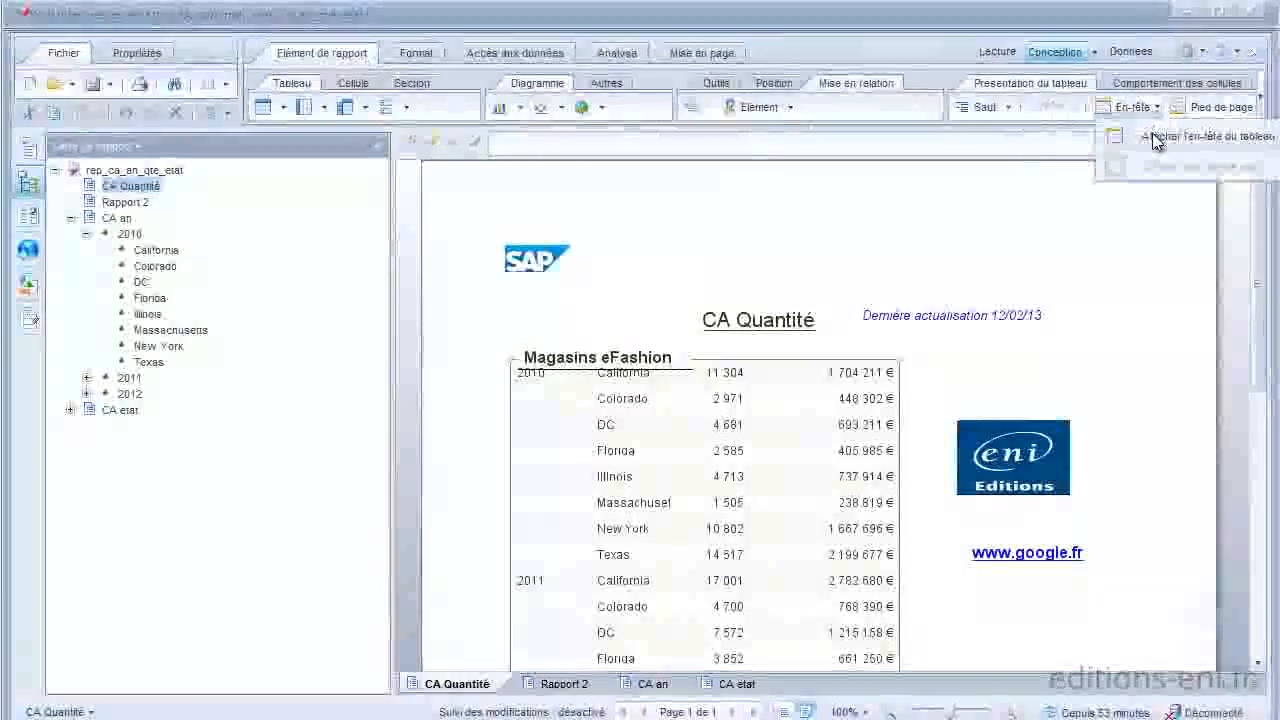
click(1157, 134)
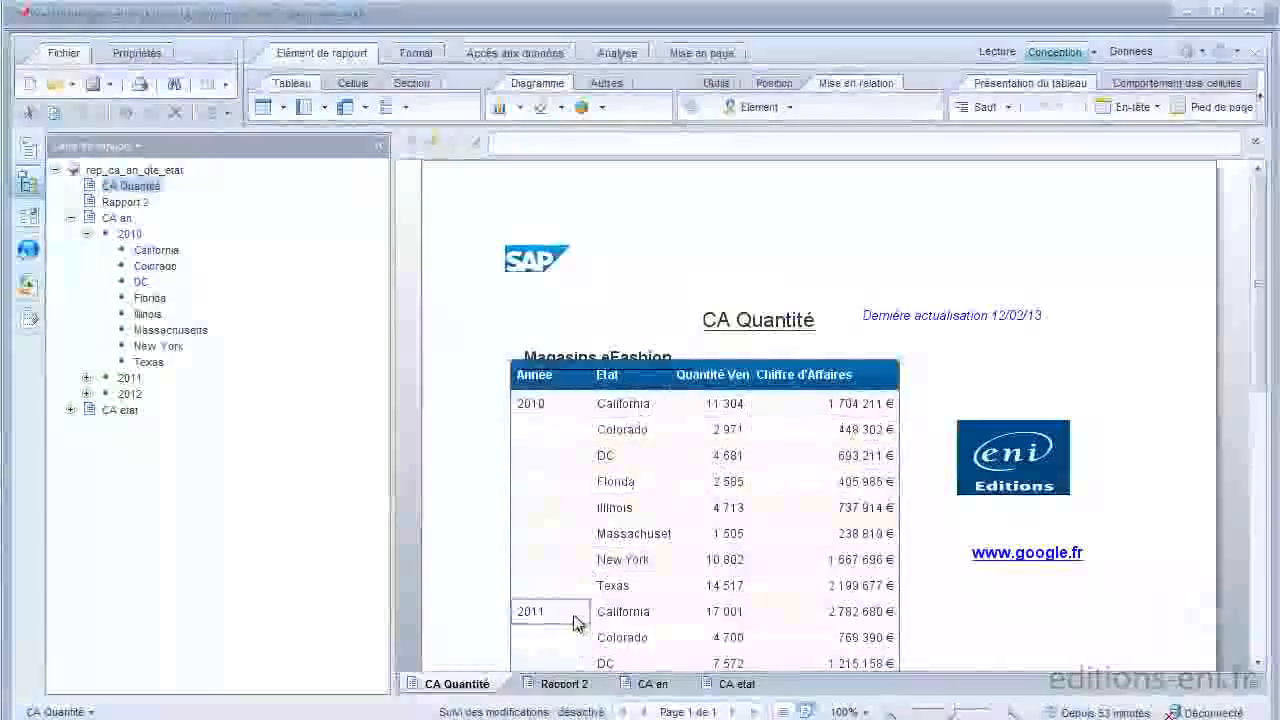
Step: Move the Magasins eFashion title up and slightly left so it sits clear of the table header
click(1194, 615)
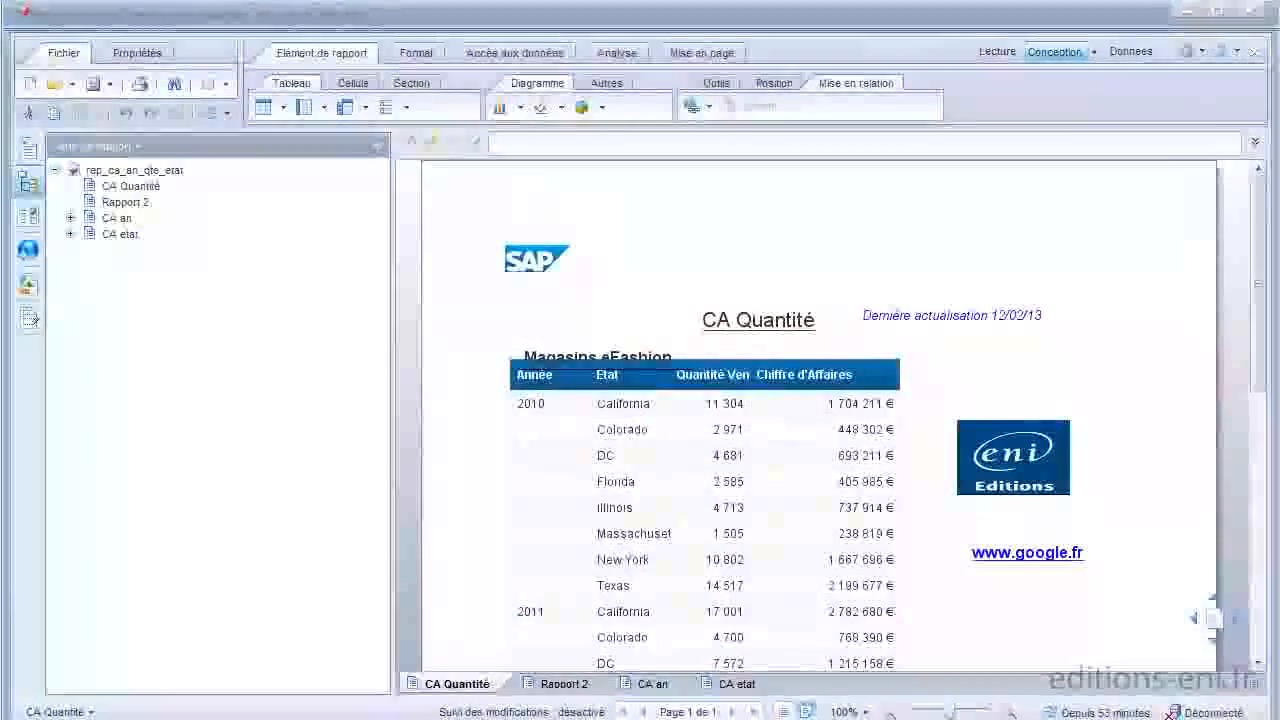
click(550, 352)
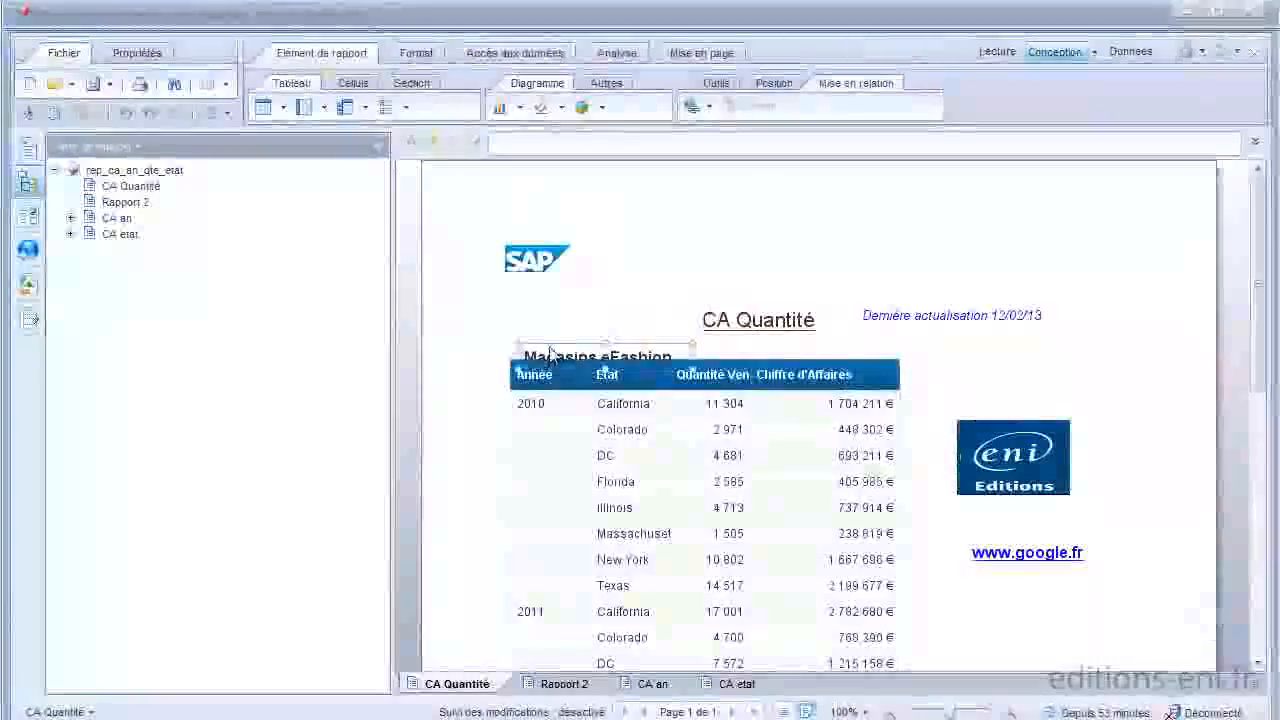
mouse_move(550, 352)
mouse_down()
mouse_move(531, 349)
mouse_move(538, 332)
mouse_up()
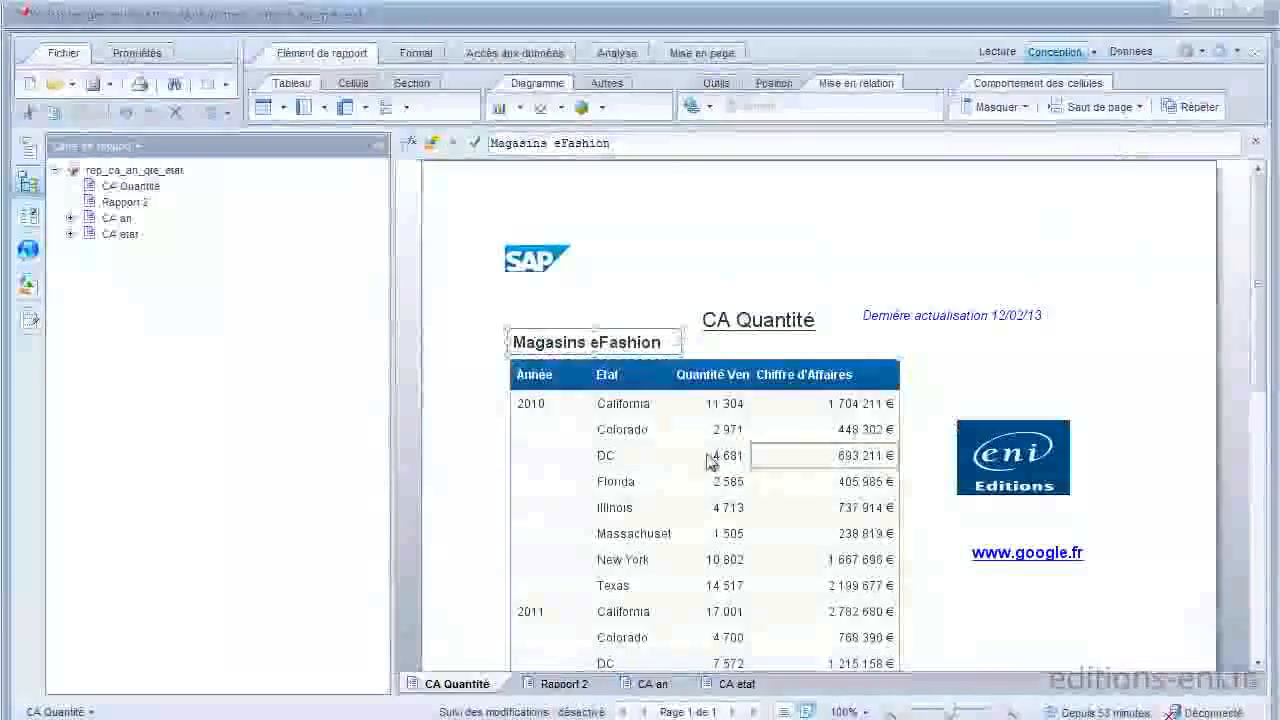
Step: Turn on both the break header (En-tête de saut) and footer (Pied de page de saut) for the Année break
click(558, 417)
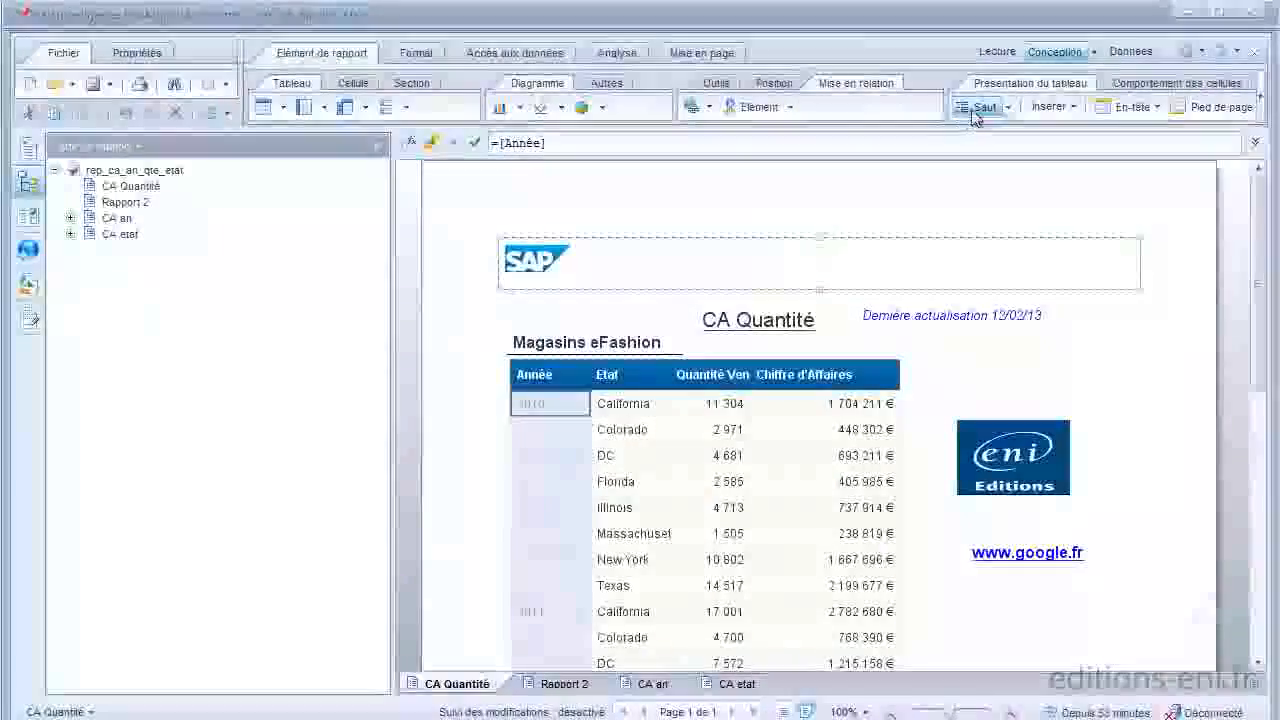
click(1008, 110)
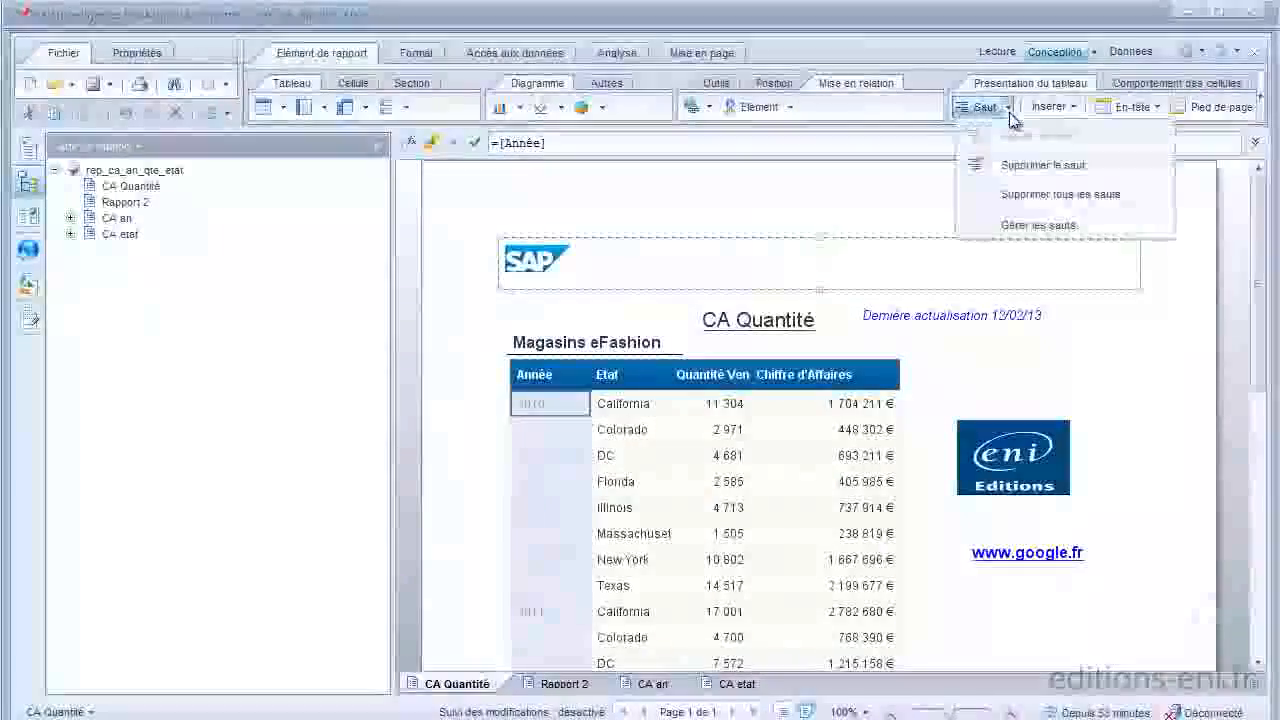
click(1006, 226)
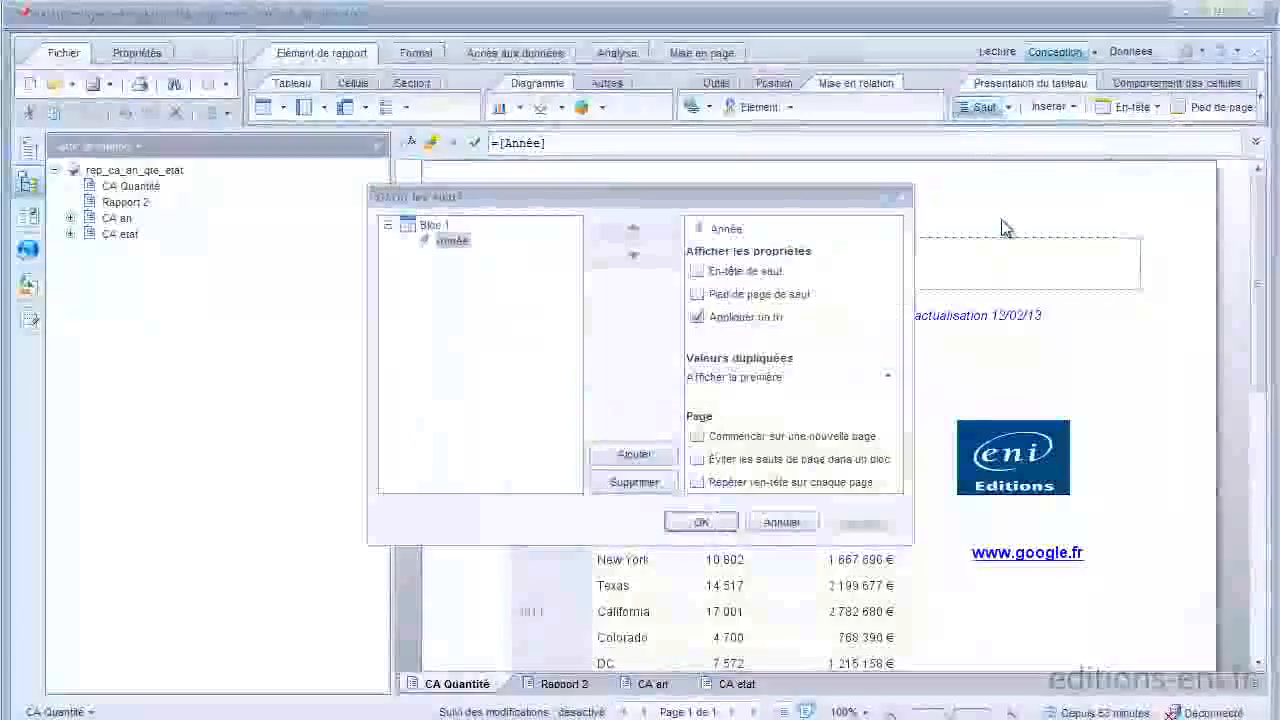
click(722, 300)
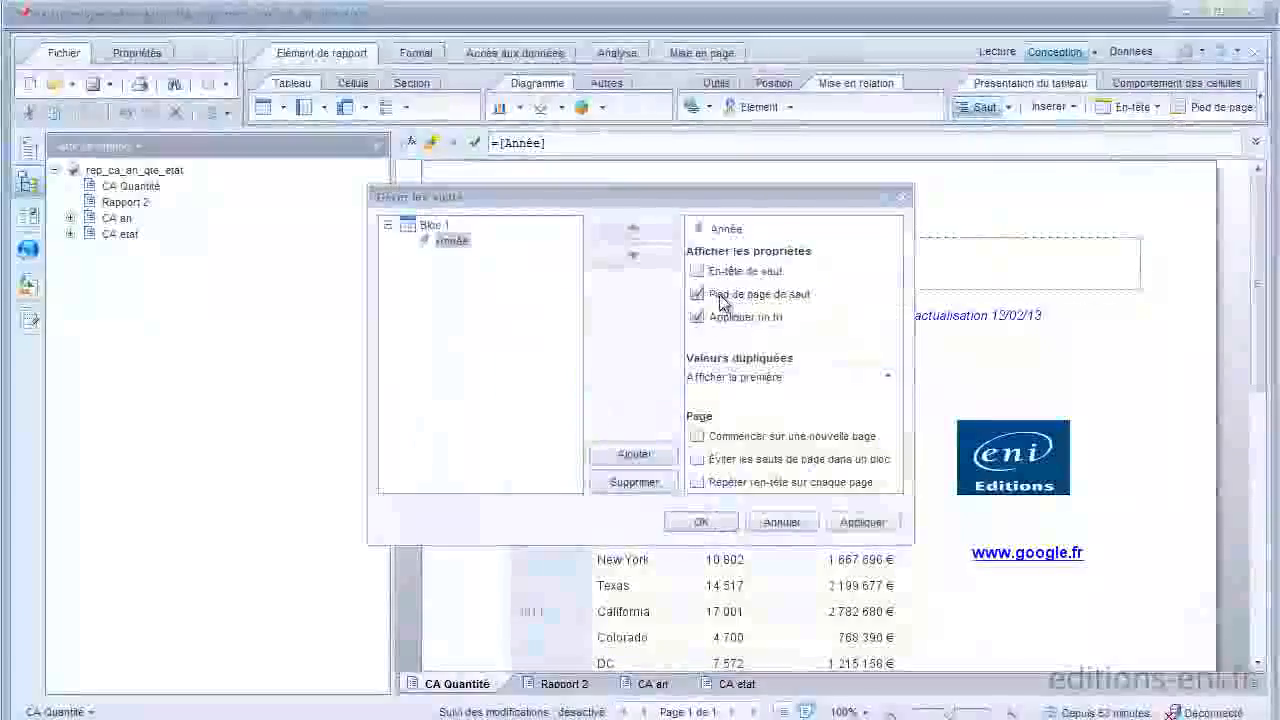
click(699, 272)
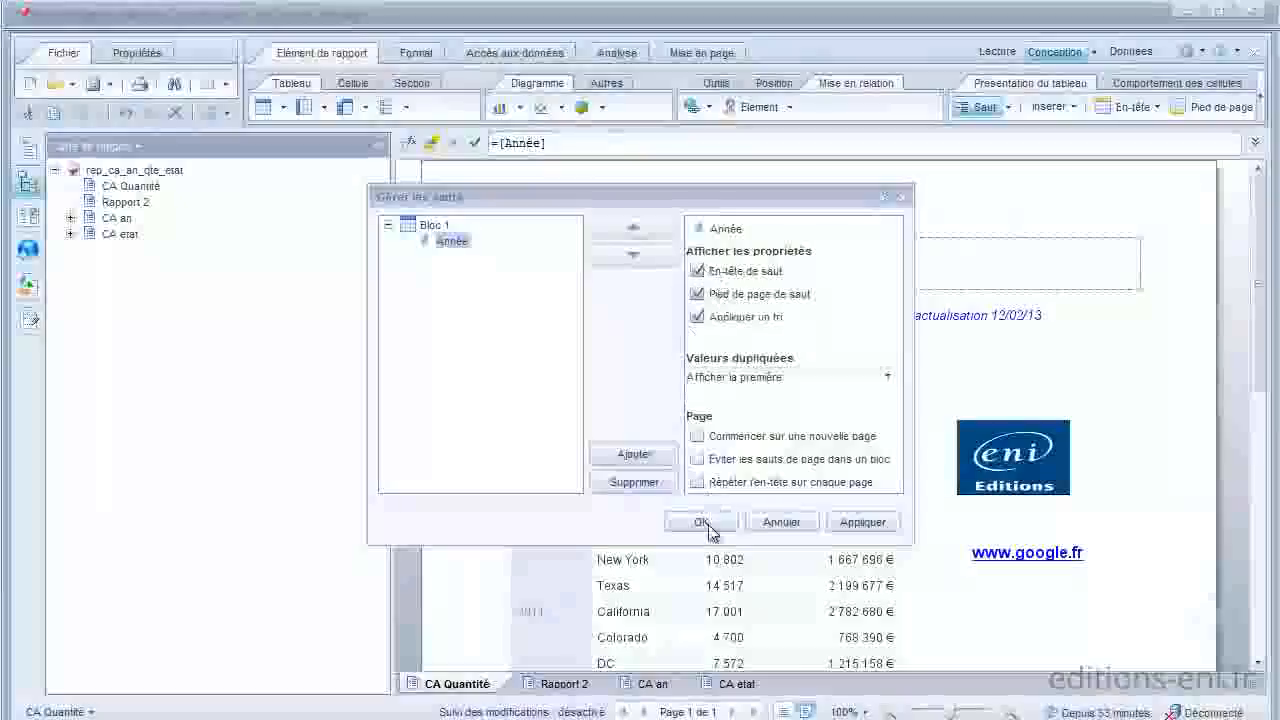
click(704, 523)
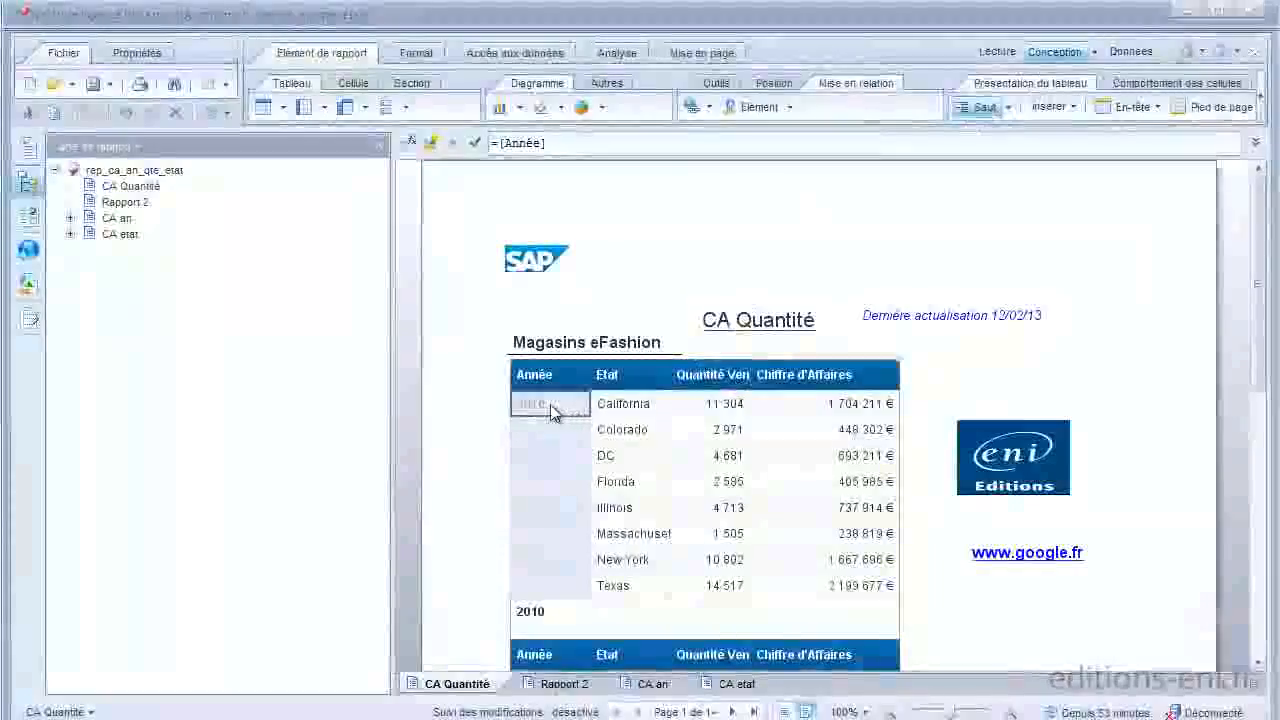
Step: Set the Année break's duplicate values option (Valeurs dupliquées) to Tout afficher and apply it
click(1007, 107)
click(1019, 224)
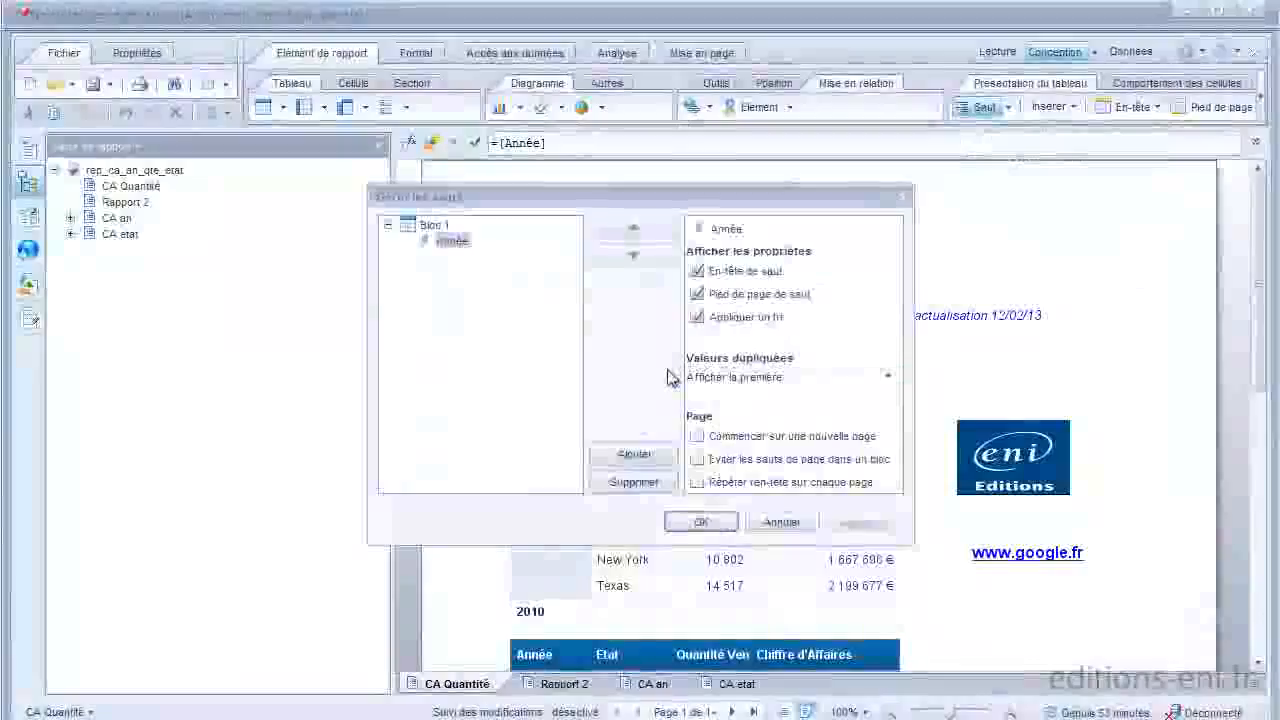
click(887, 376)
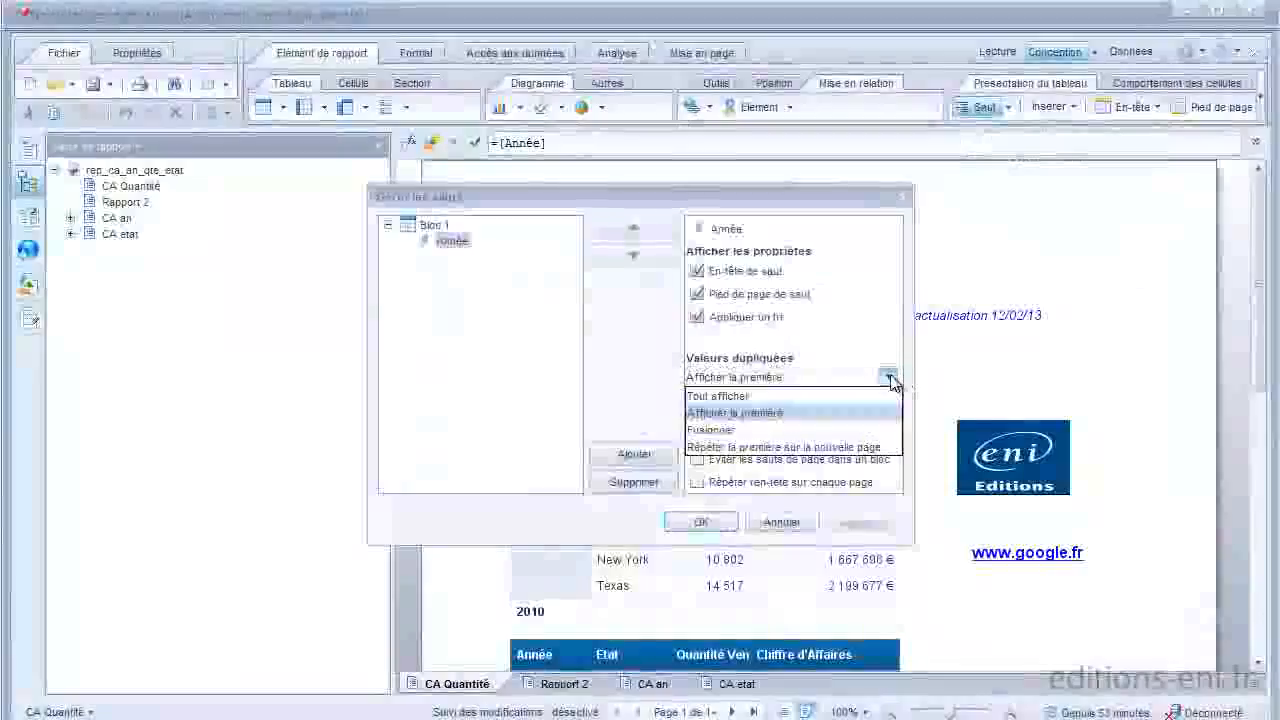
click(818, 396)
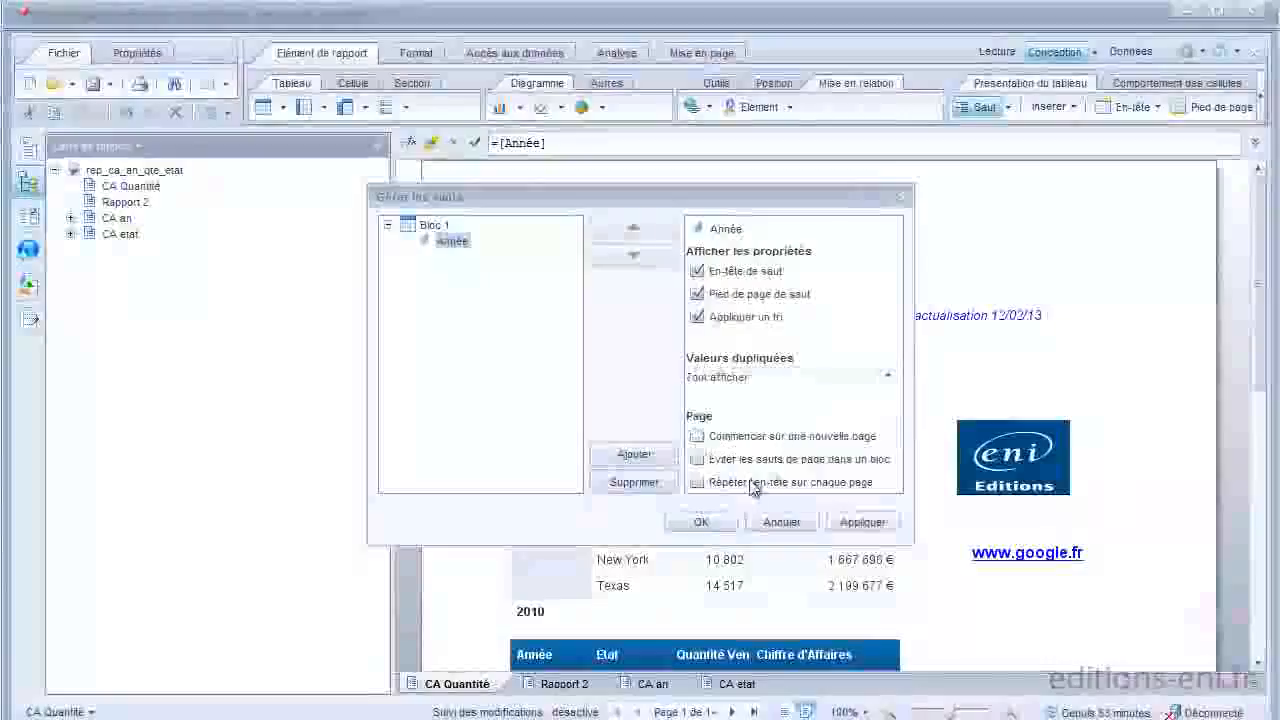
click(705, 524)
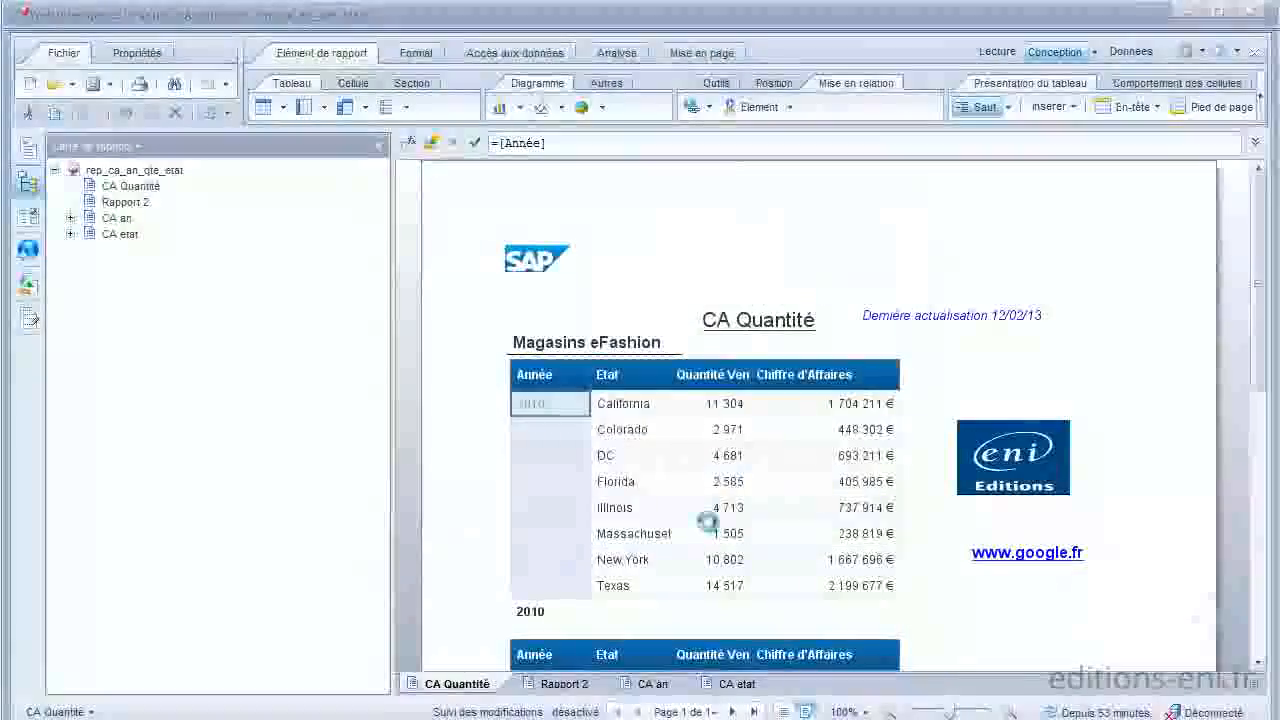
Step: Set the Année break's duplicate values option (Valeurs dupliquées) to Fusionner, apply it and deselect the table
click(1008, 107)
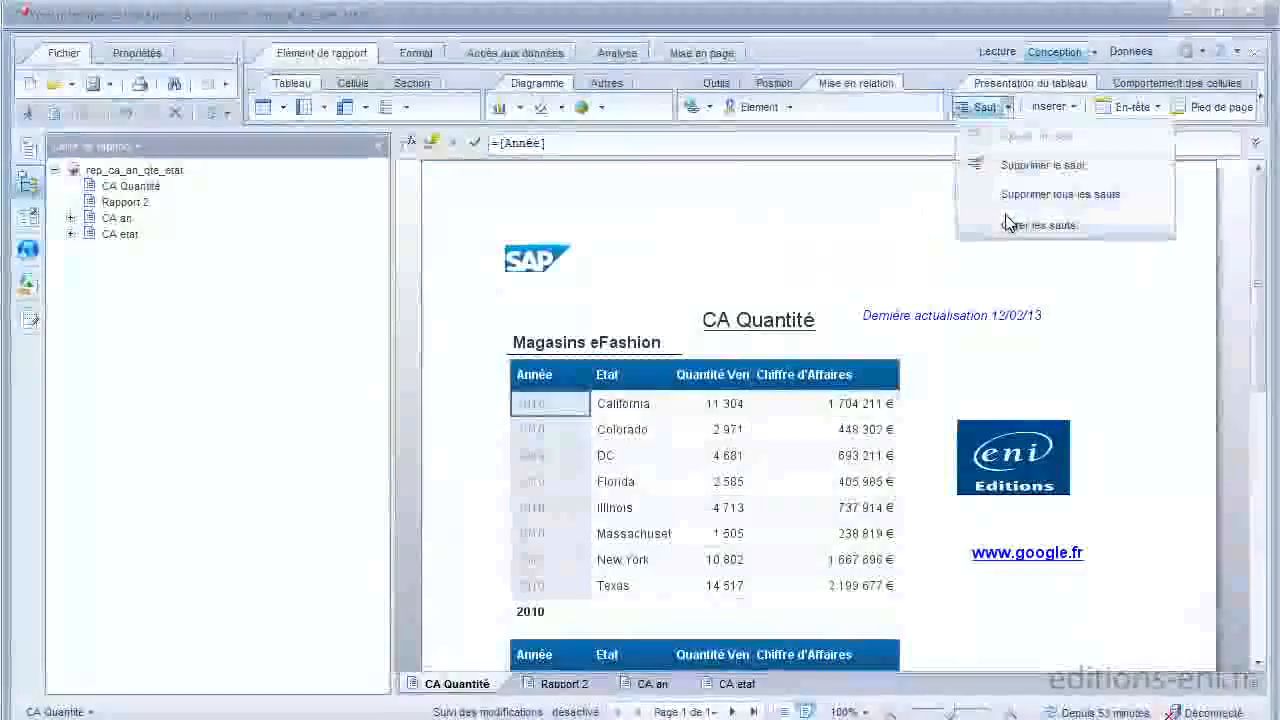
click(1008, 224)
click(888, 377)
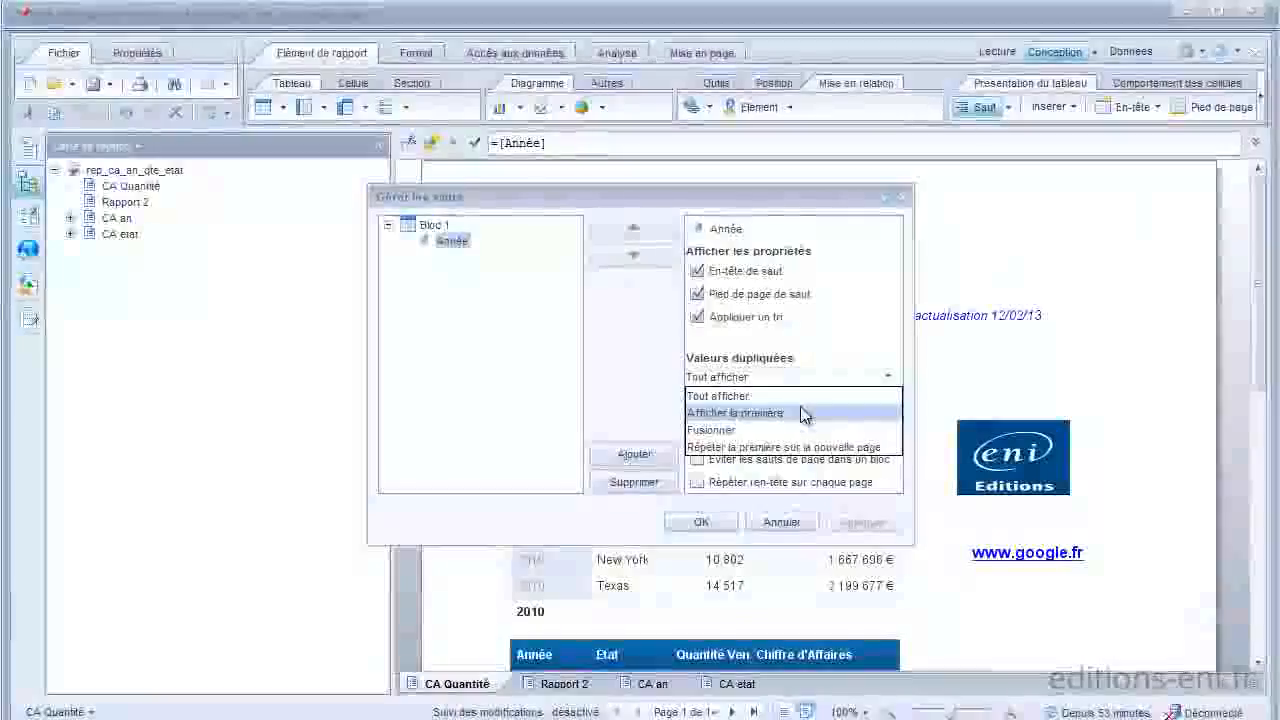
click(724, 429)
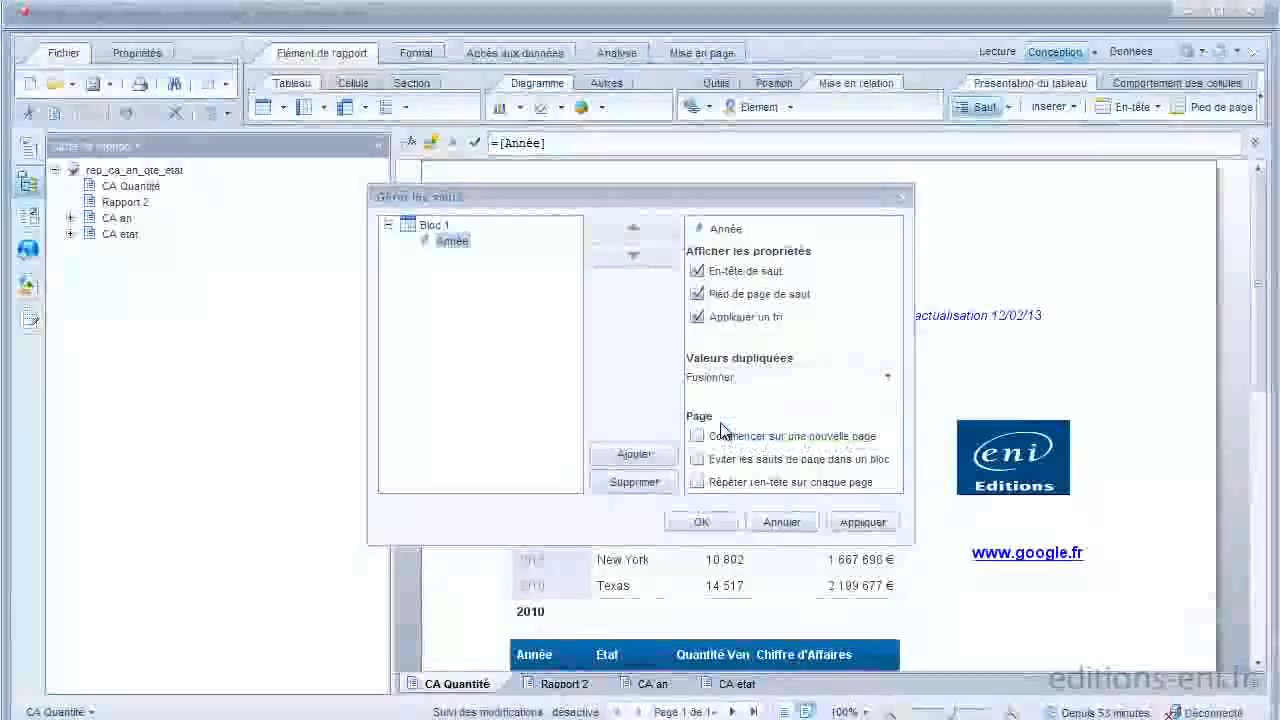
click(698, 522)
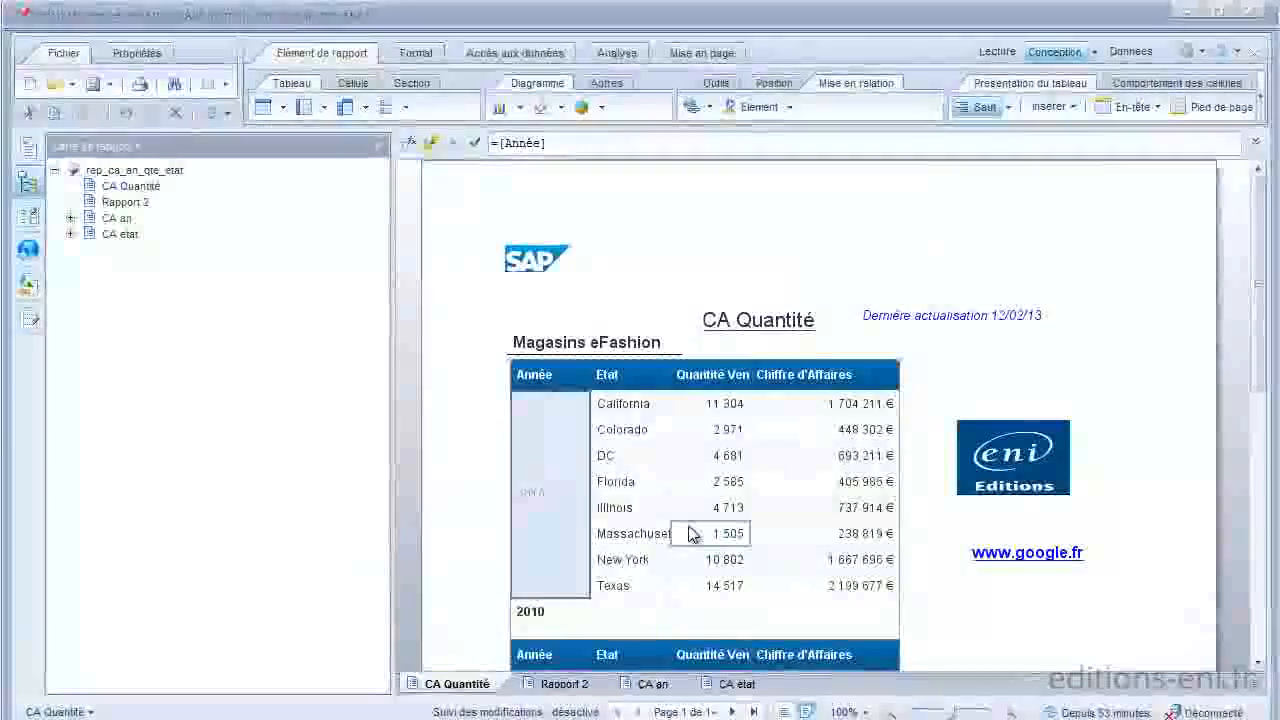
click(1130, 336)
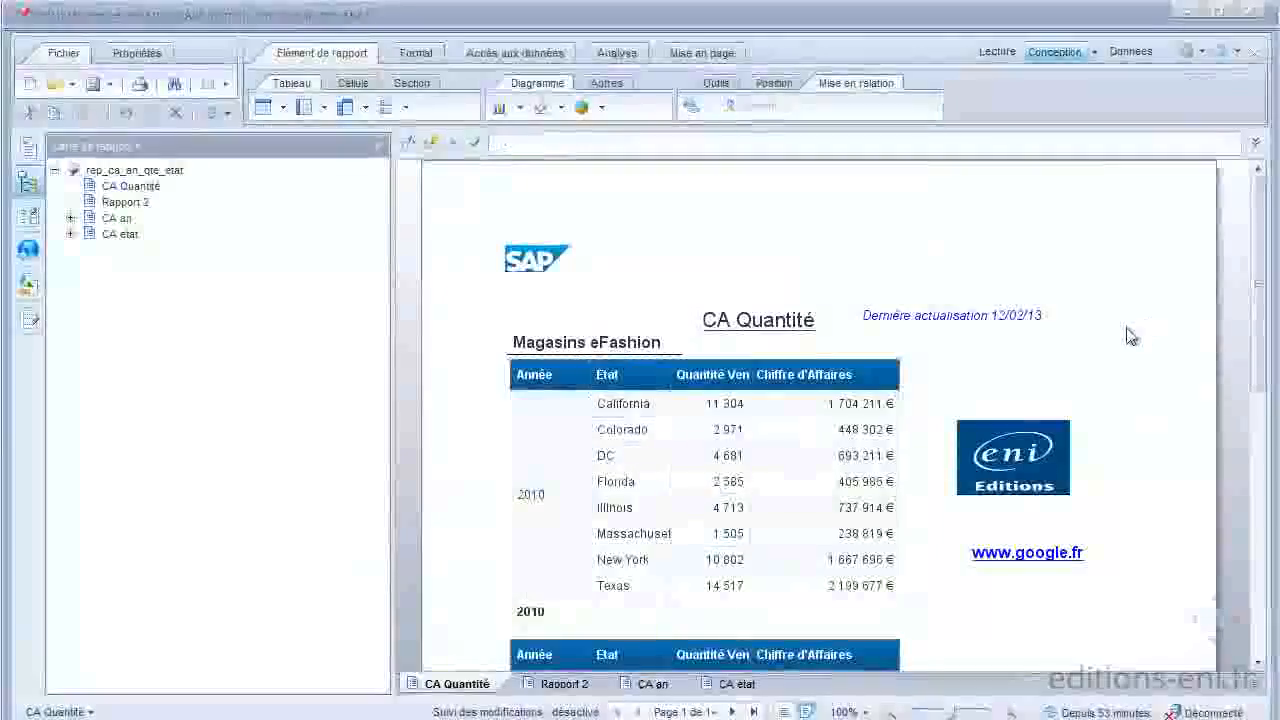
Step: Delete the empty row below the 2010 break footer, choosing Supprimer la ligne
click(557, 437)
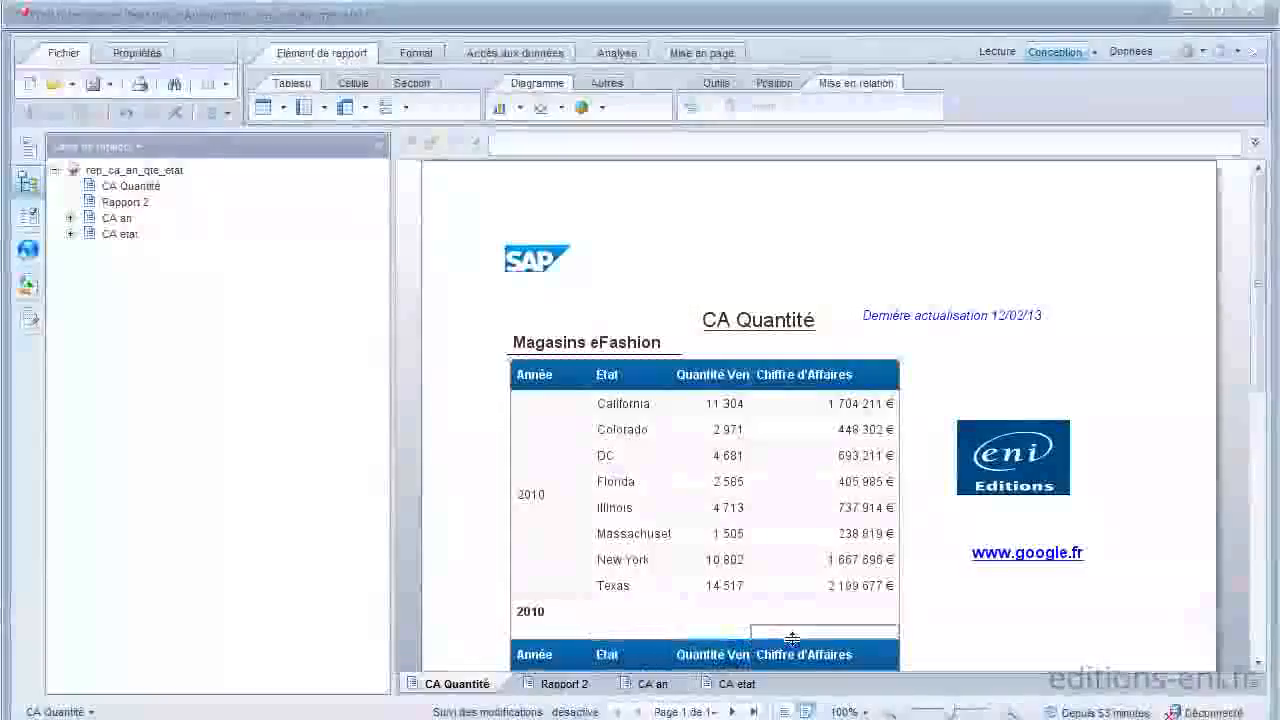
click(614, 640)
right_click(616, 640)
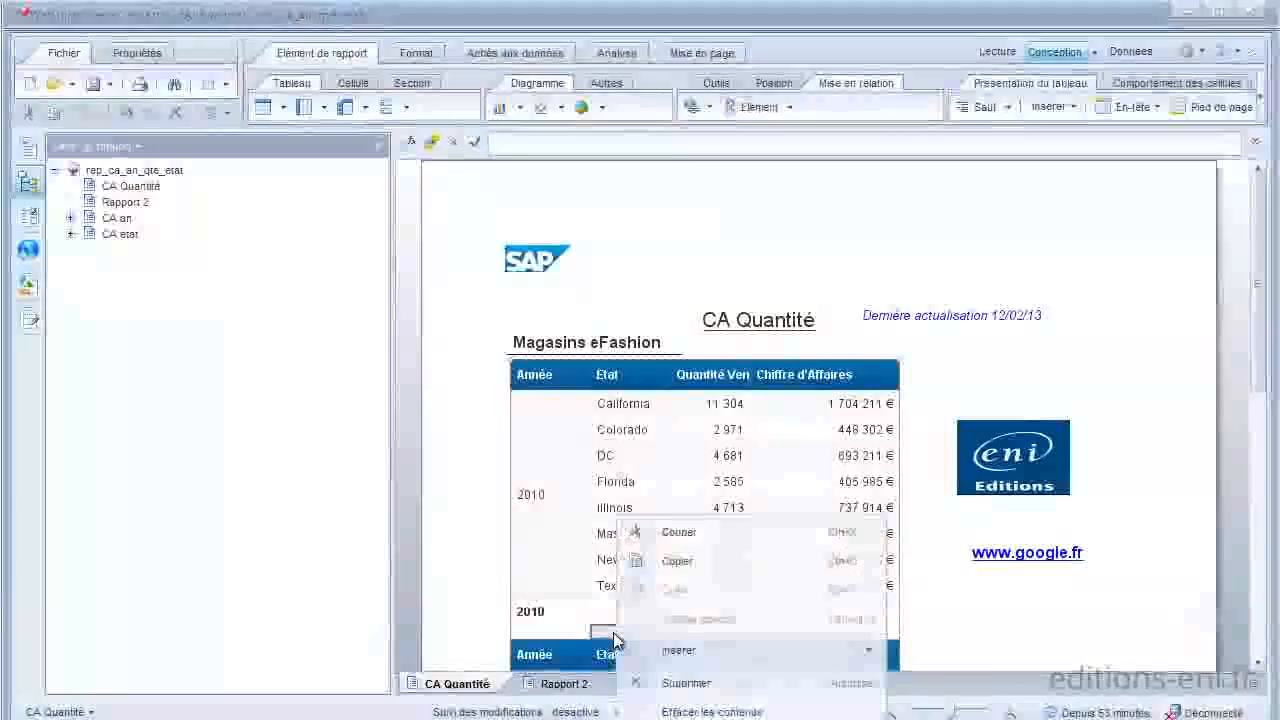
click(700, 687)
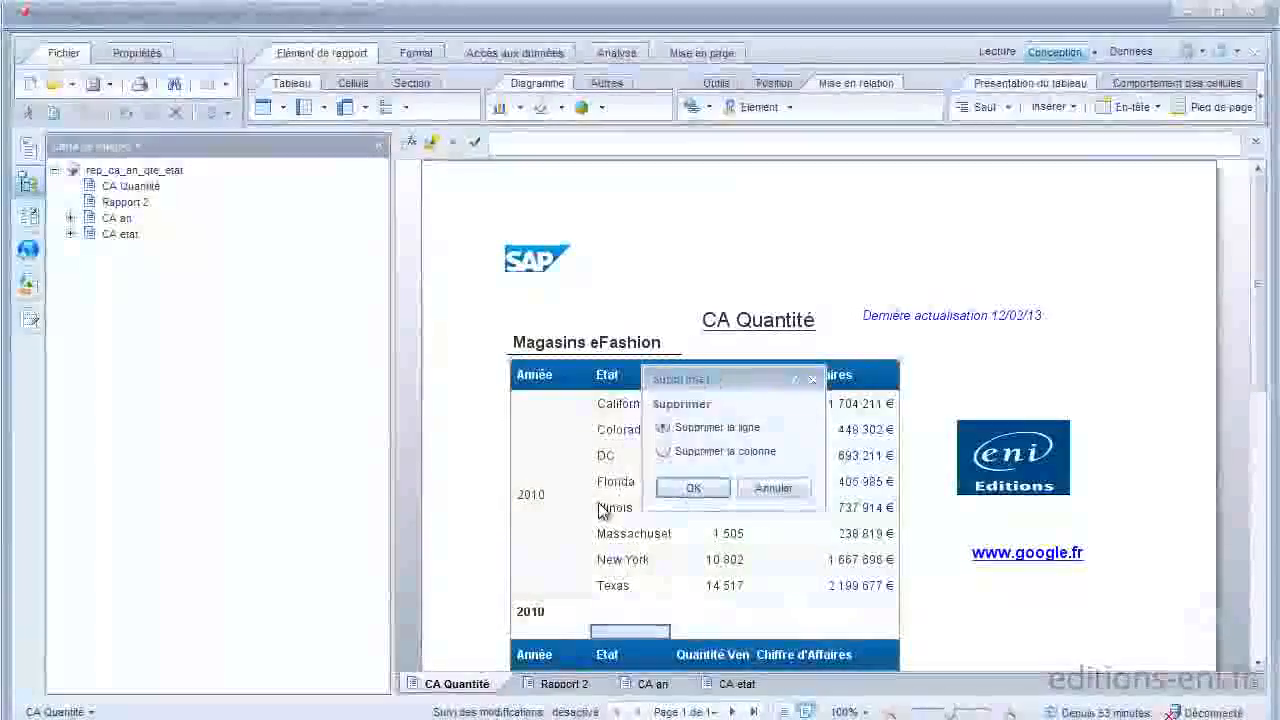
click(694, 487)
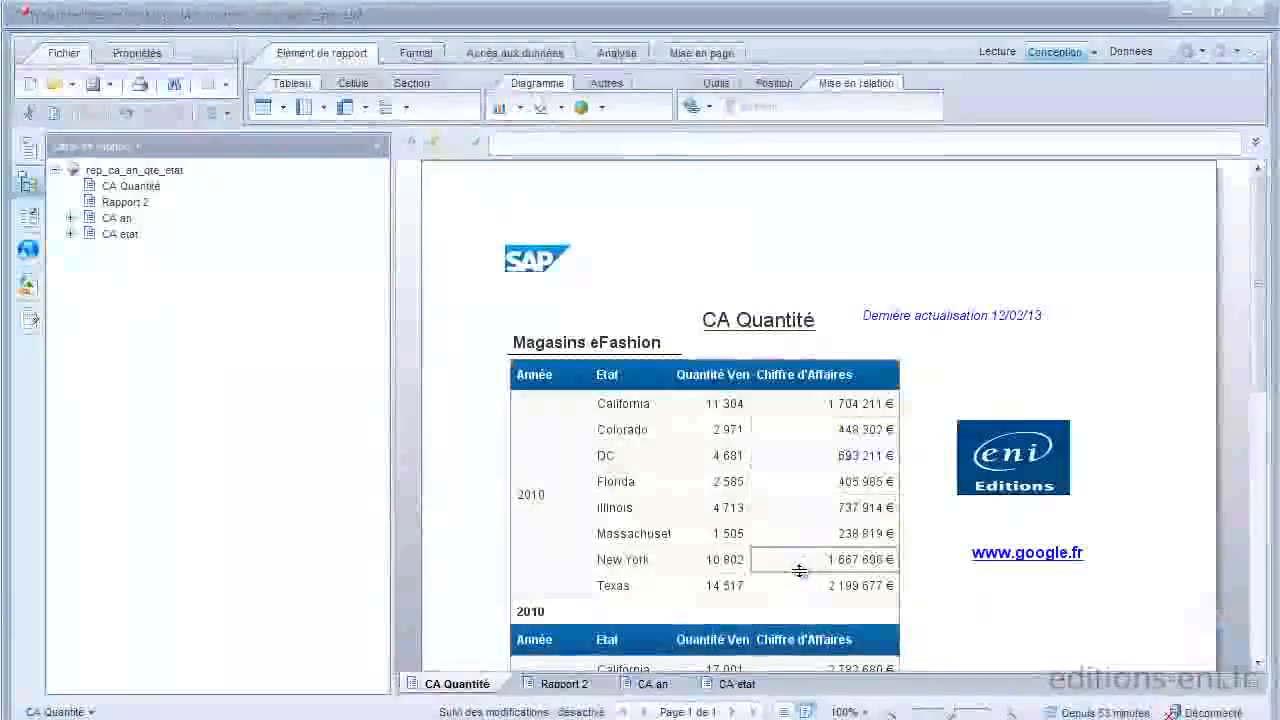
Step: Add a Somme calculation on the Quantité Vendue column, and inspect the total and label cells in the 2010 break footer
click(725, 405)
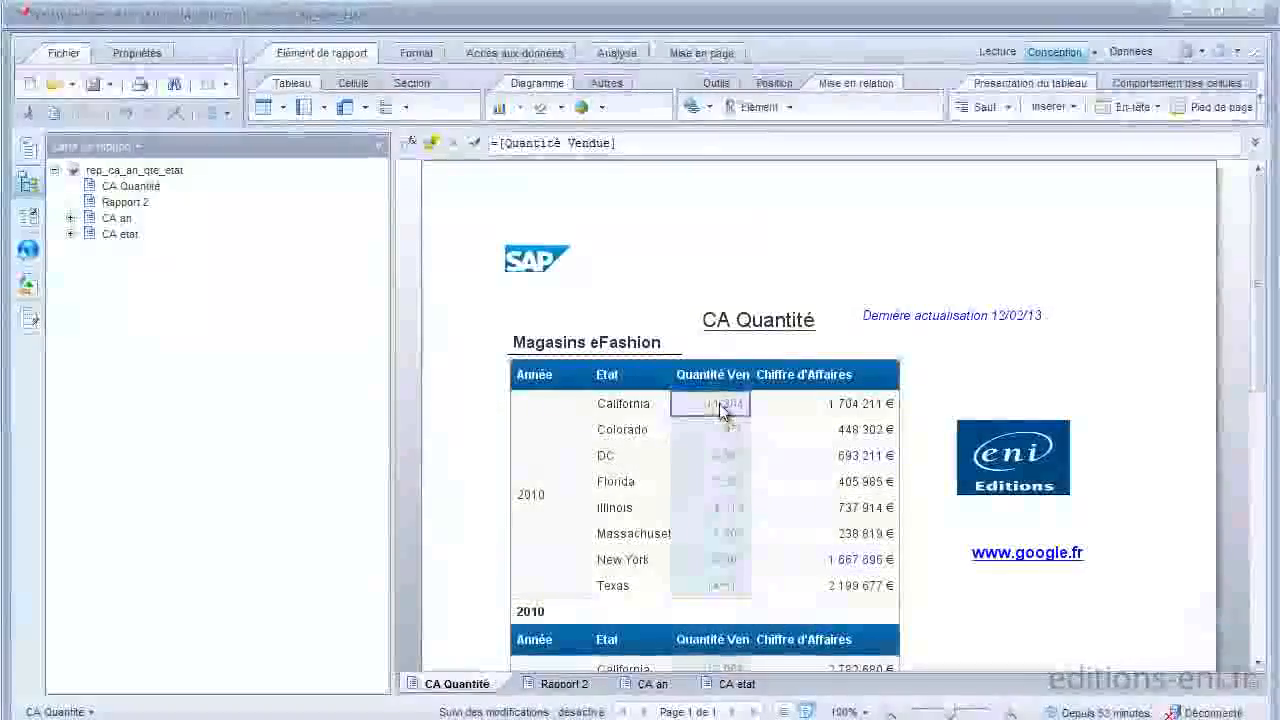
click(617, 53)
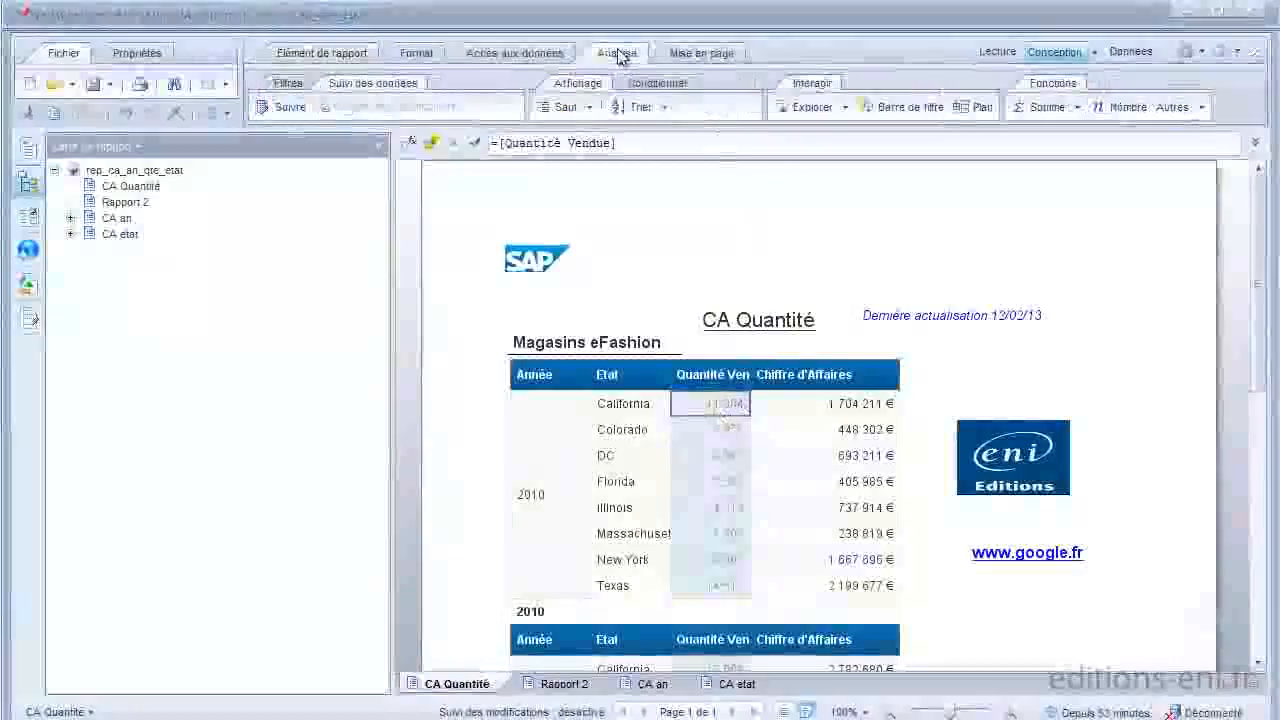
click(1078, 108)
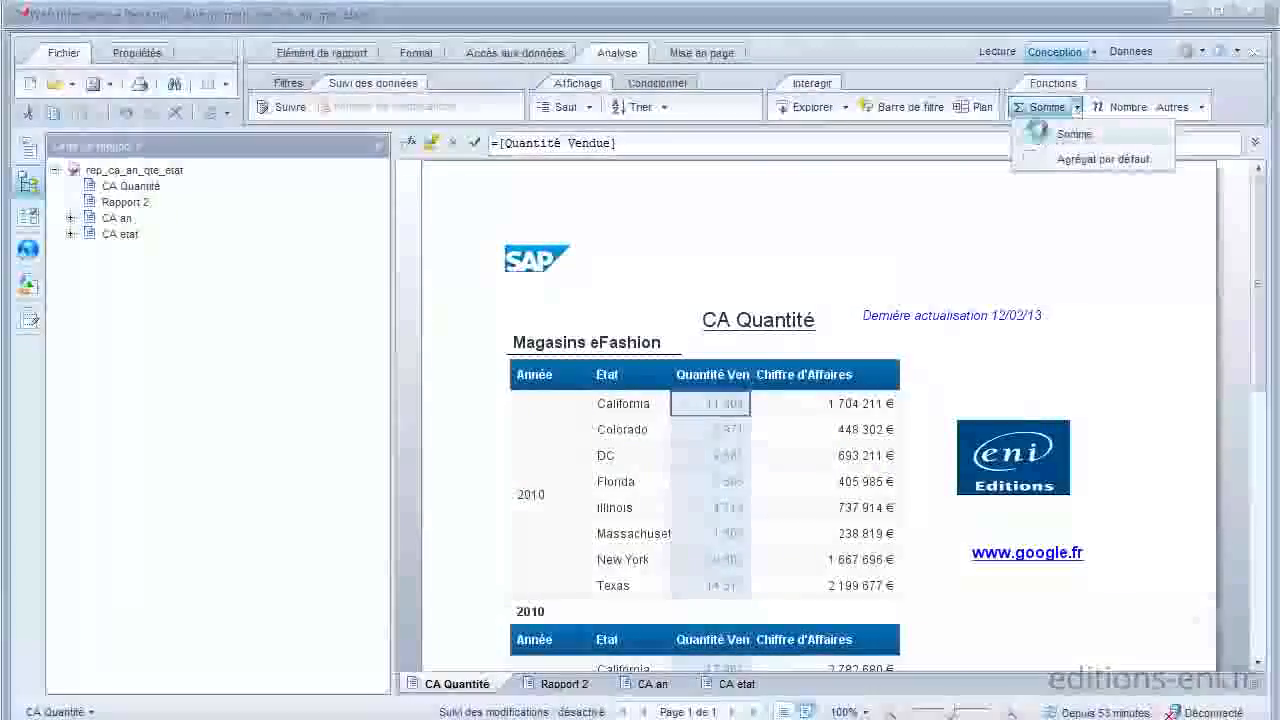
click(1036, 128)
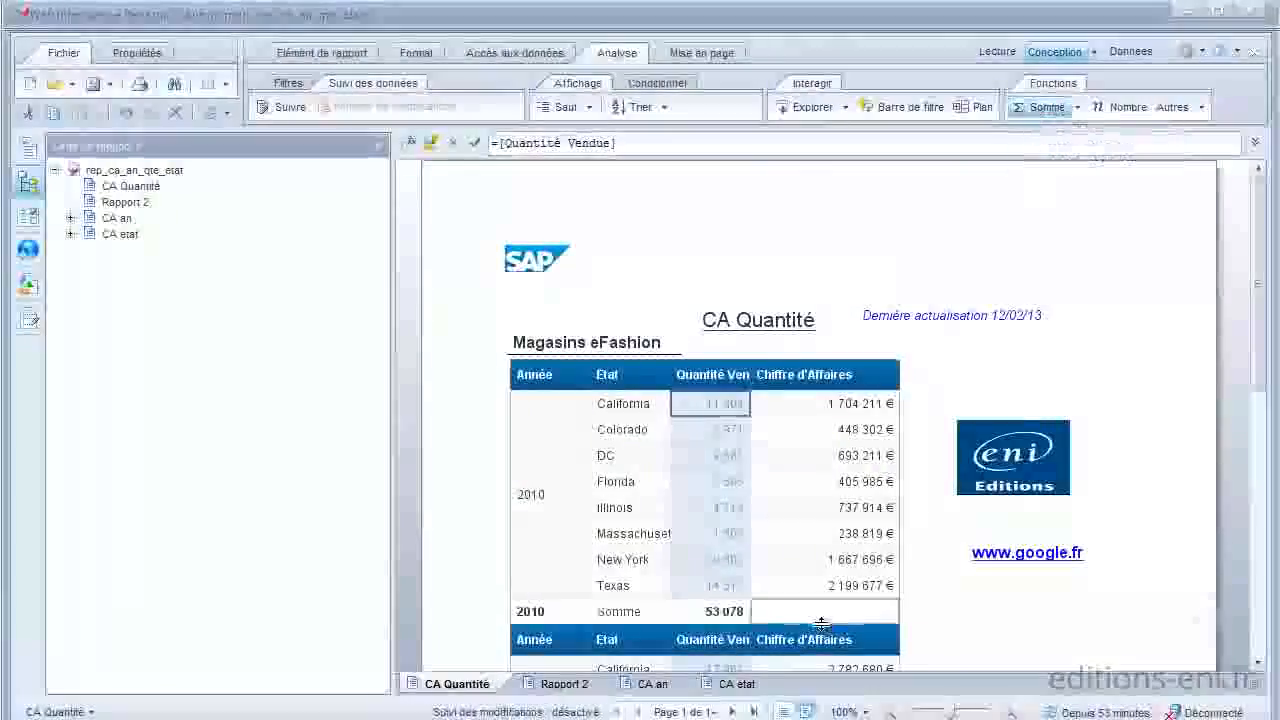
click(688, 612)
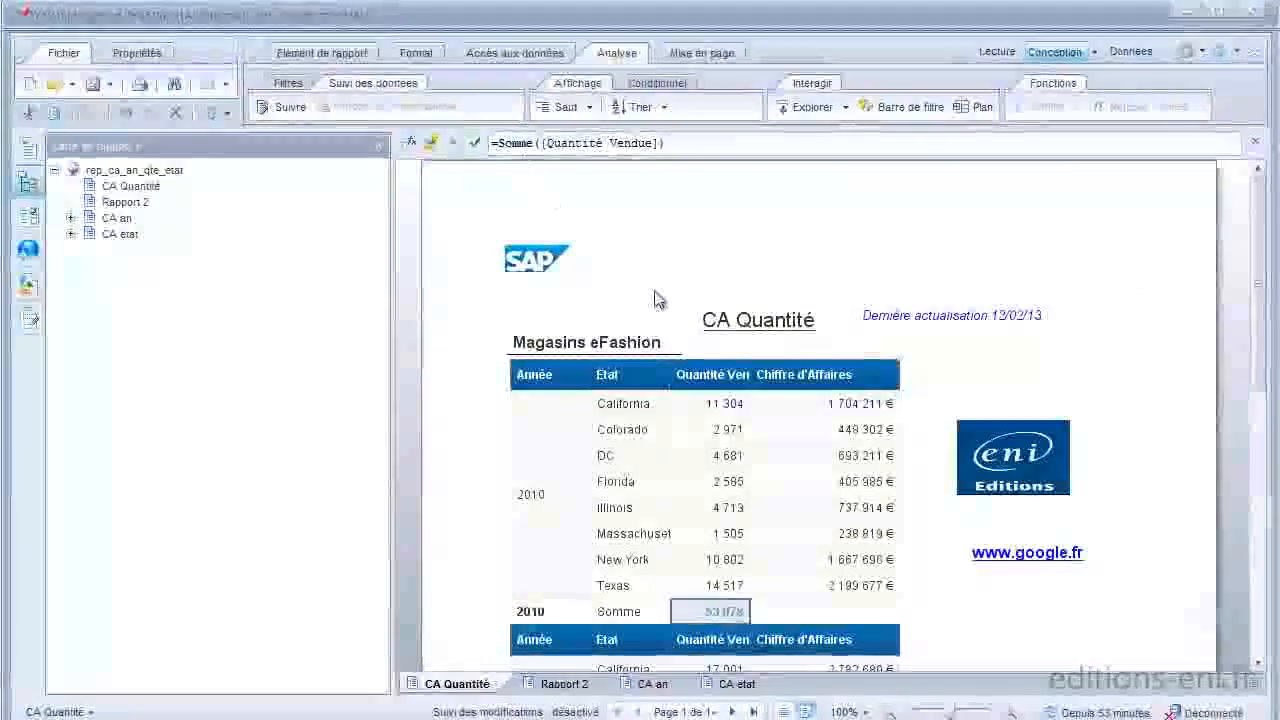
click(640, 619)
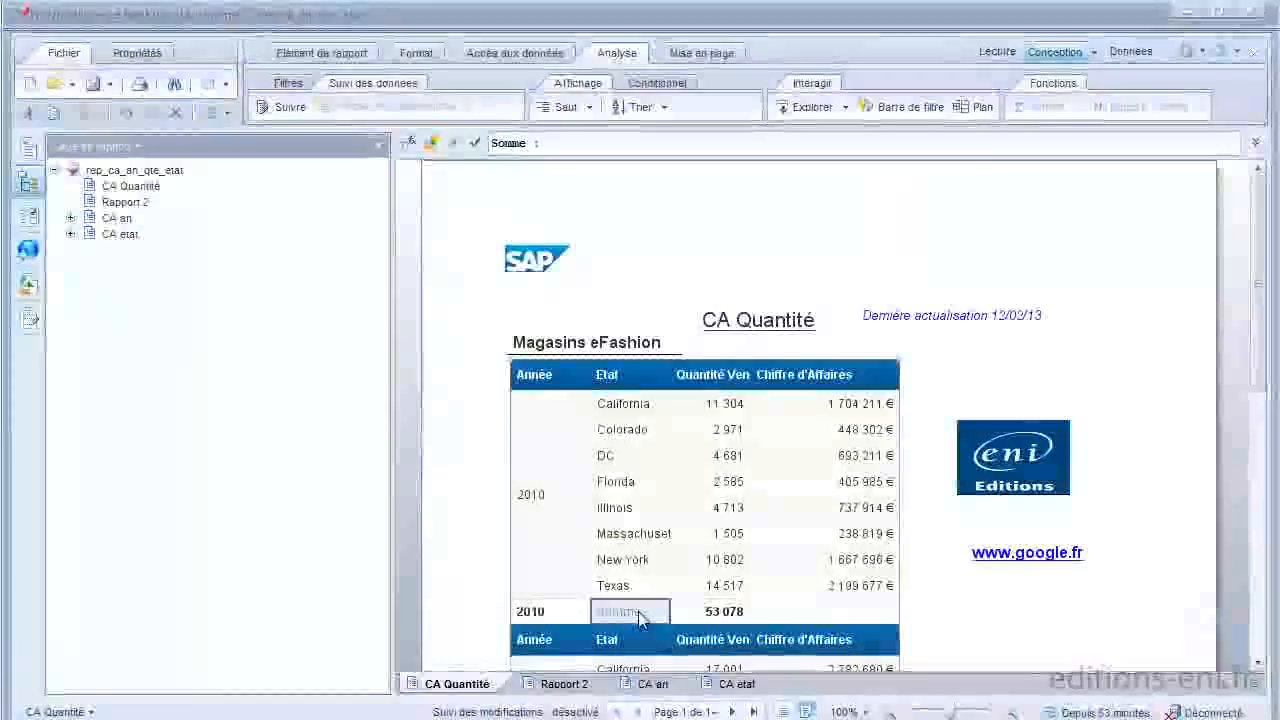
Step: Place the Chiffre d'Affaires object in the empty revenue cell of the 2010 break footer
click(855, 617)
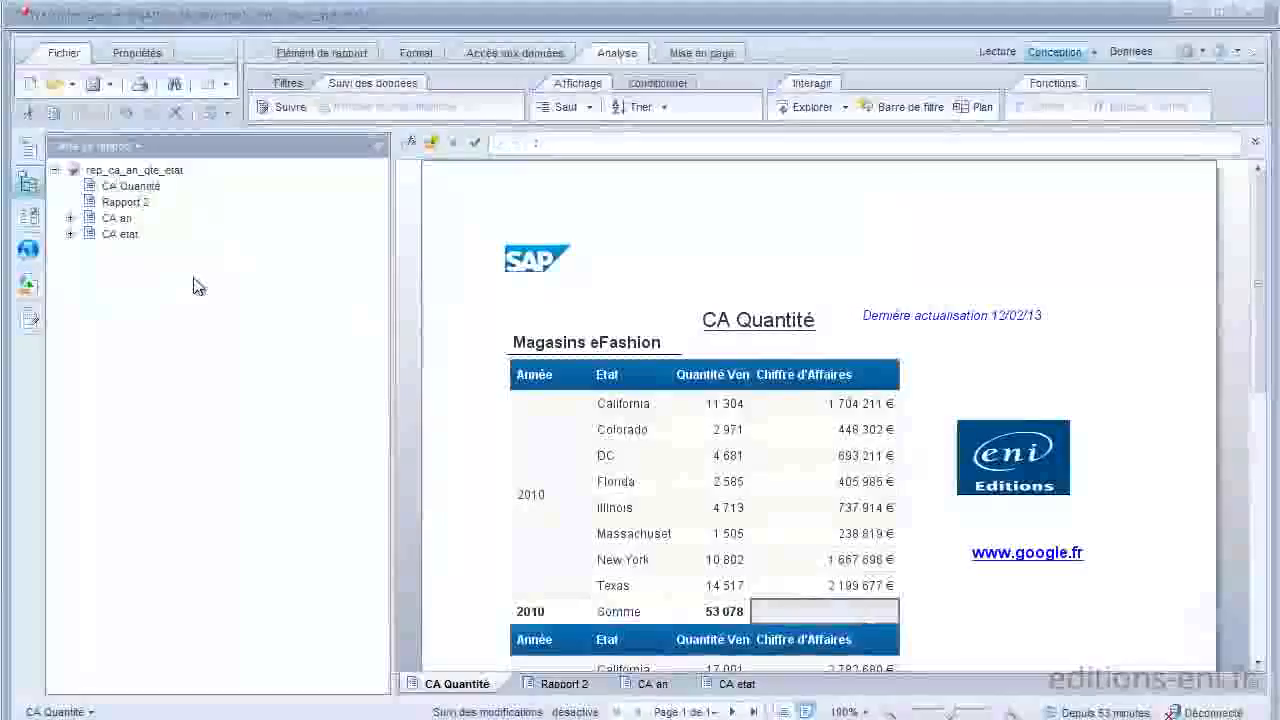
click(30, 287)
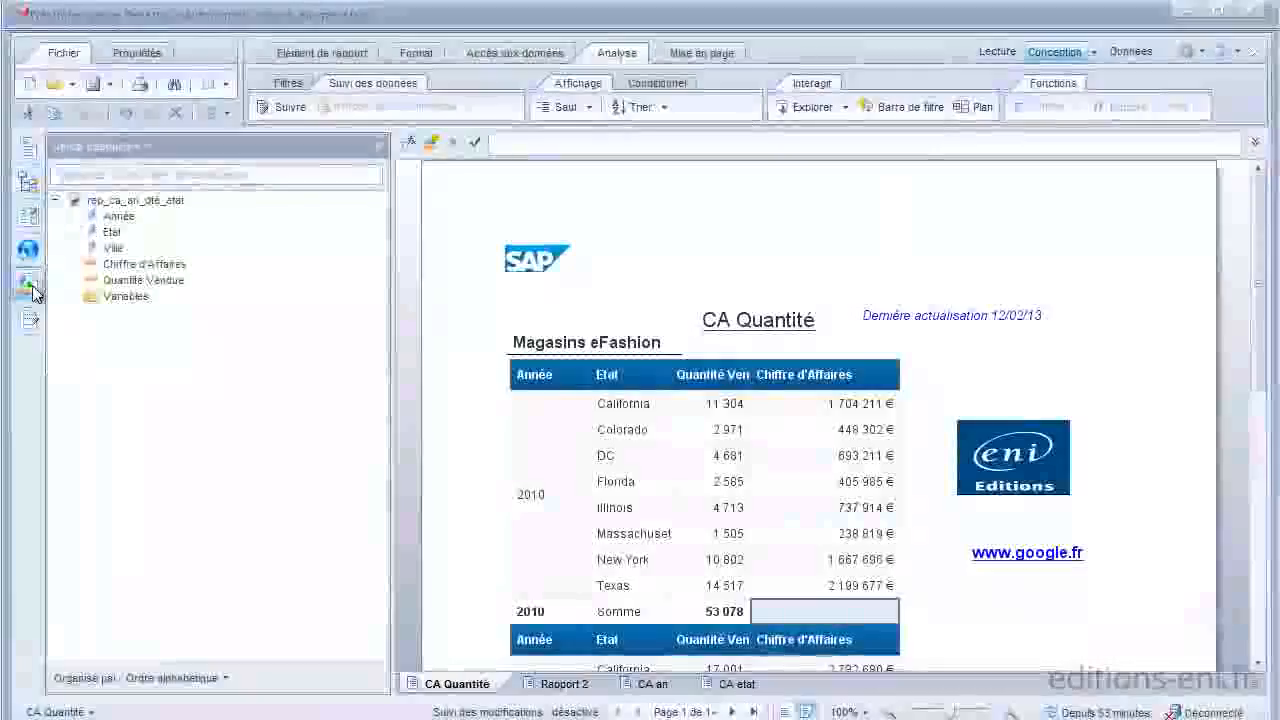
click(135, 264)
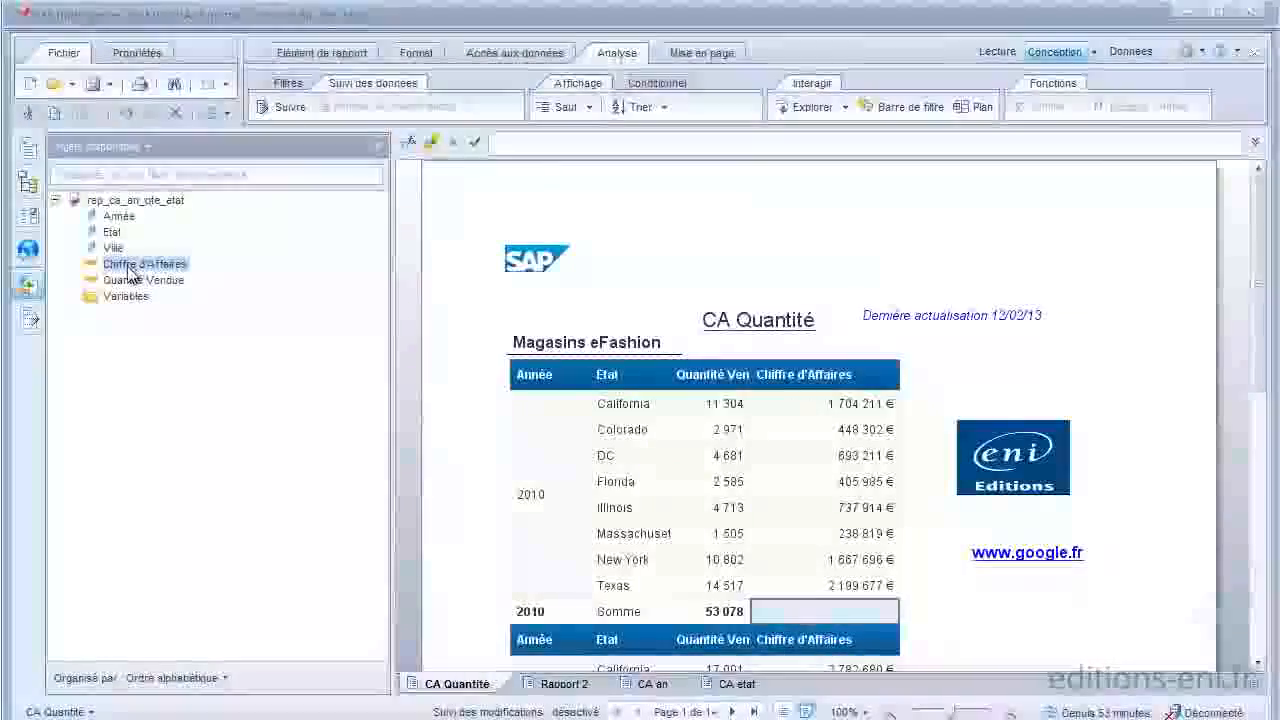
drag(130, 272, 842, 615)
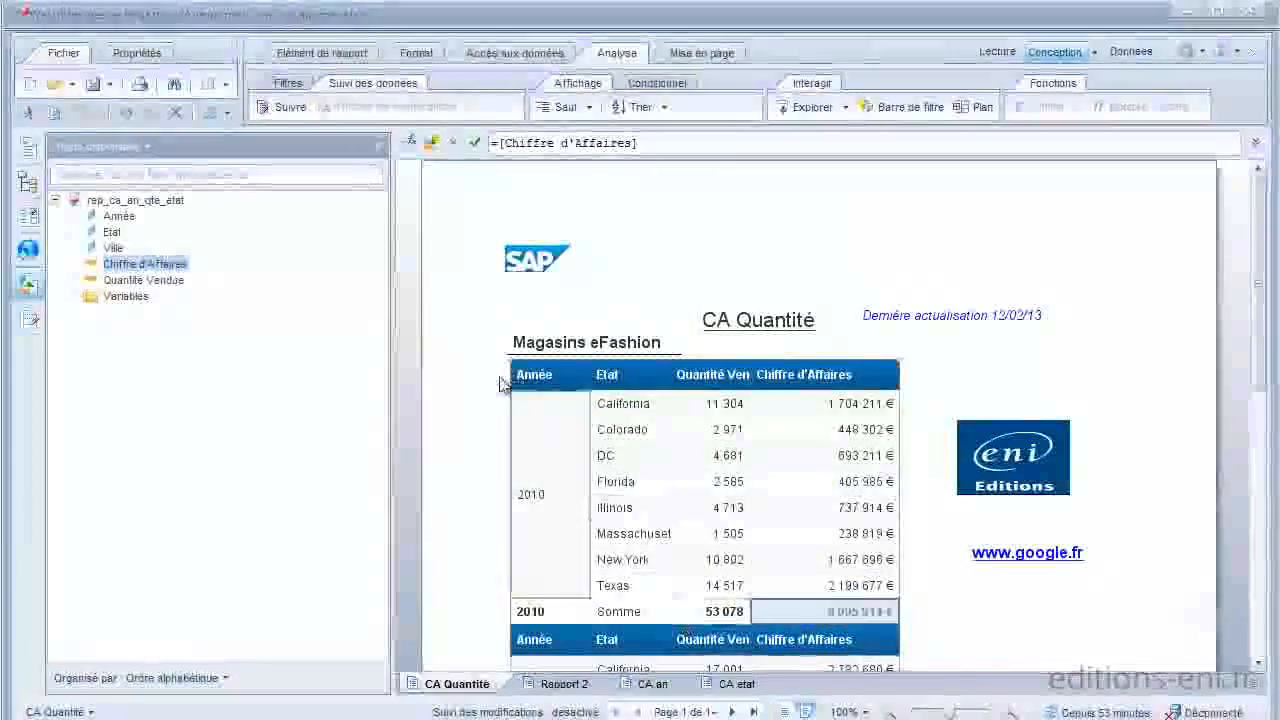
Step: Replace the sum formula in the quantity cell of the 2010 break footer with the Quantité Vendue object, and compare it with the revenue cell
click(150, 282)
drag(150, 285, 698, 582)
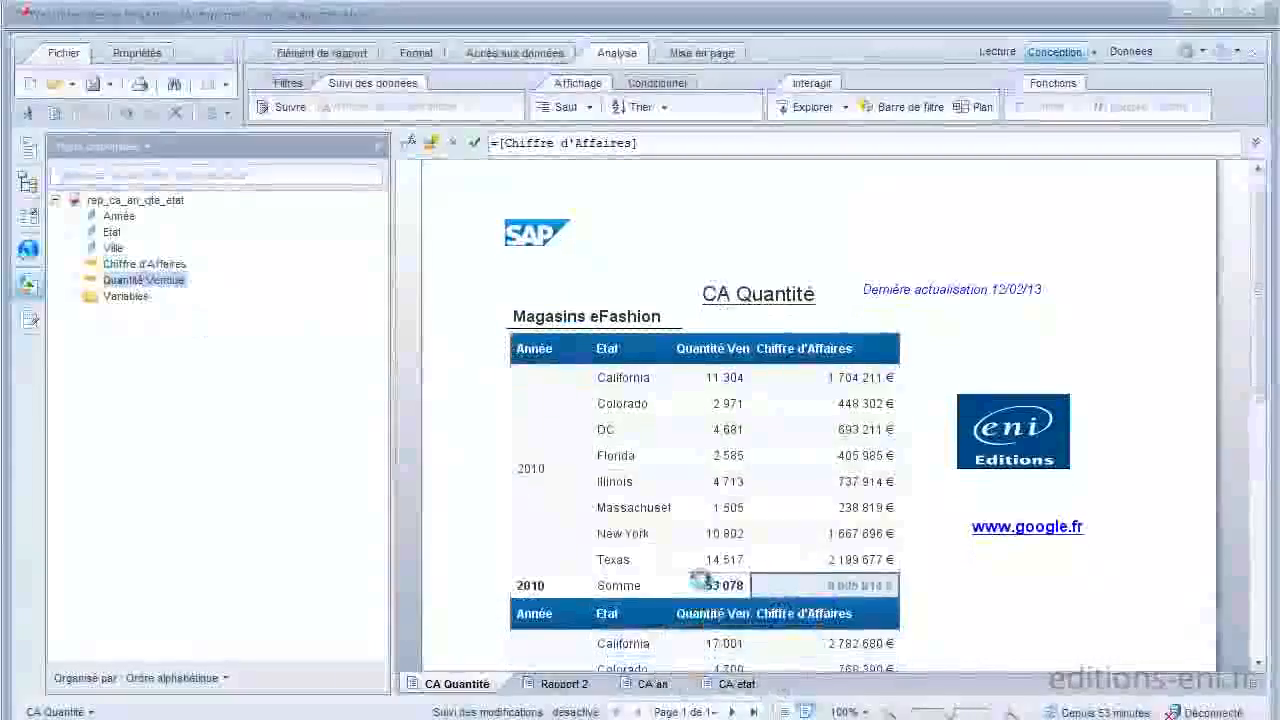
click(698, 588)
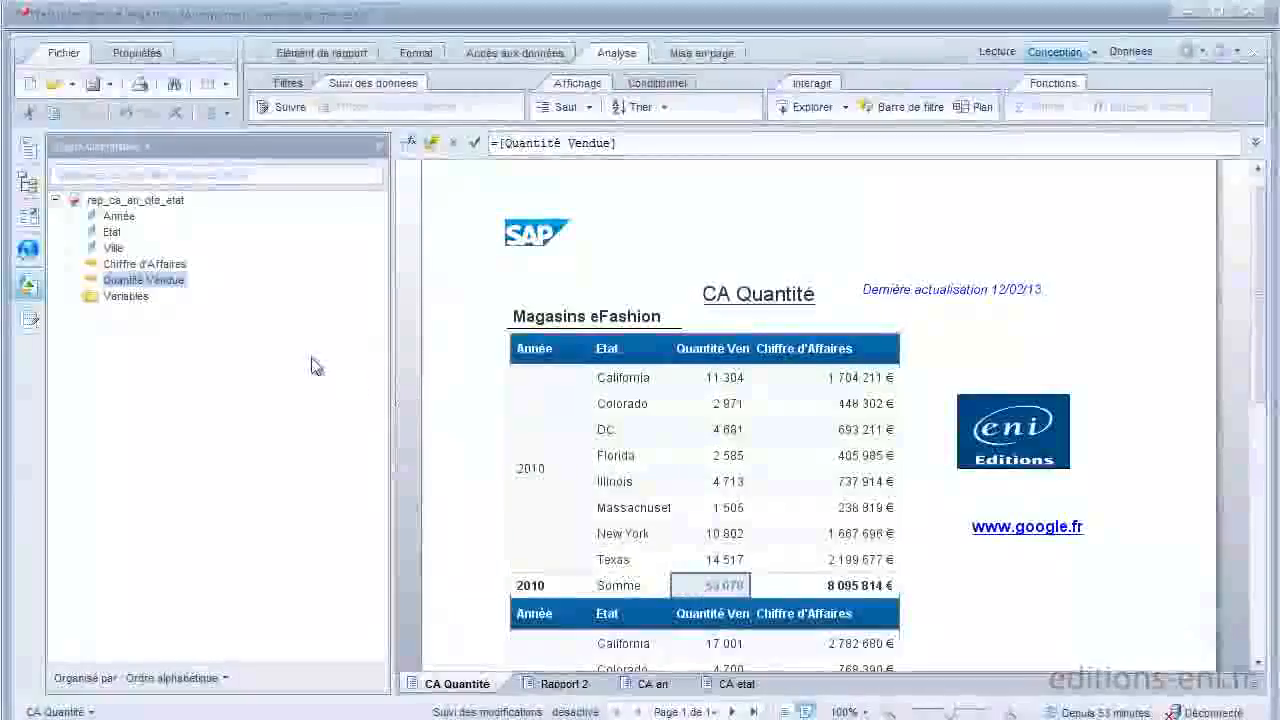
click(849, 587)
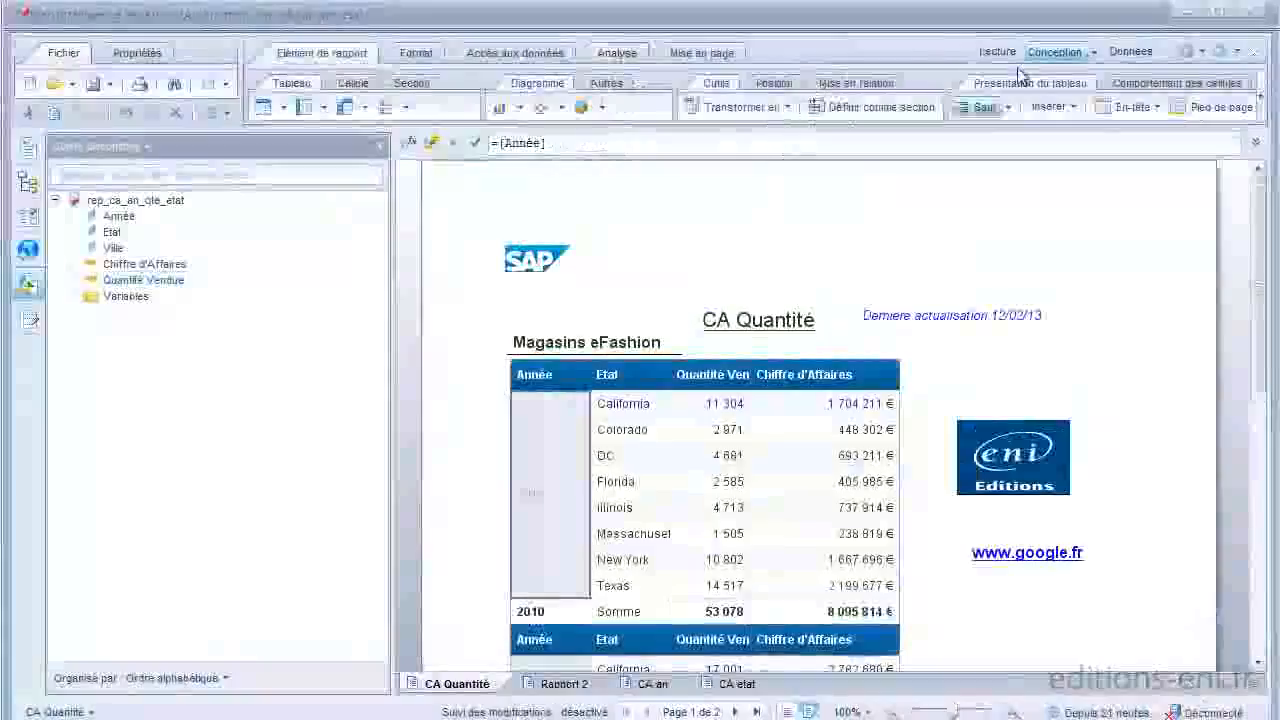
Step: Review the page and display properties of the Année break in the break manager (Gérer les sauts)
click(1012, 108)
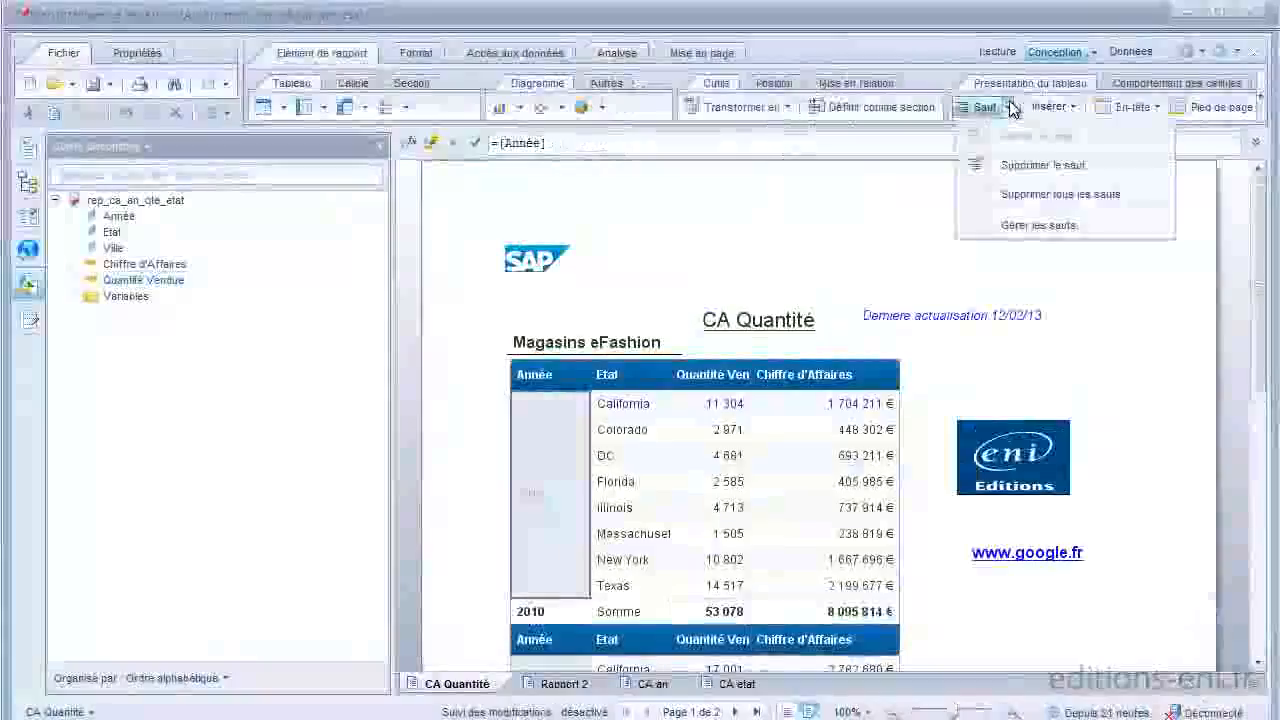
click(1017, 226)
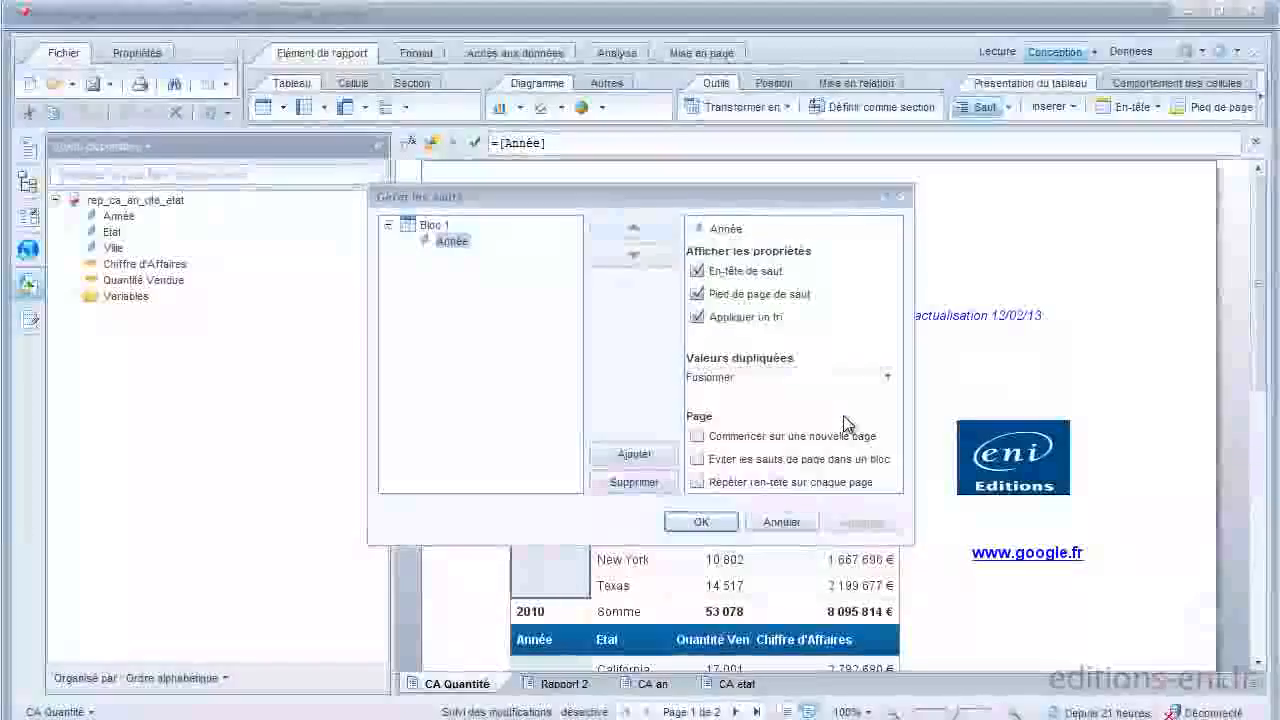
click(701, 522)
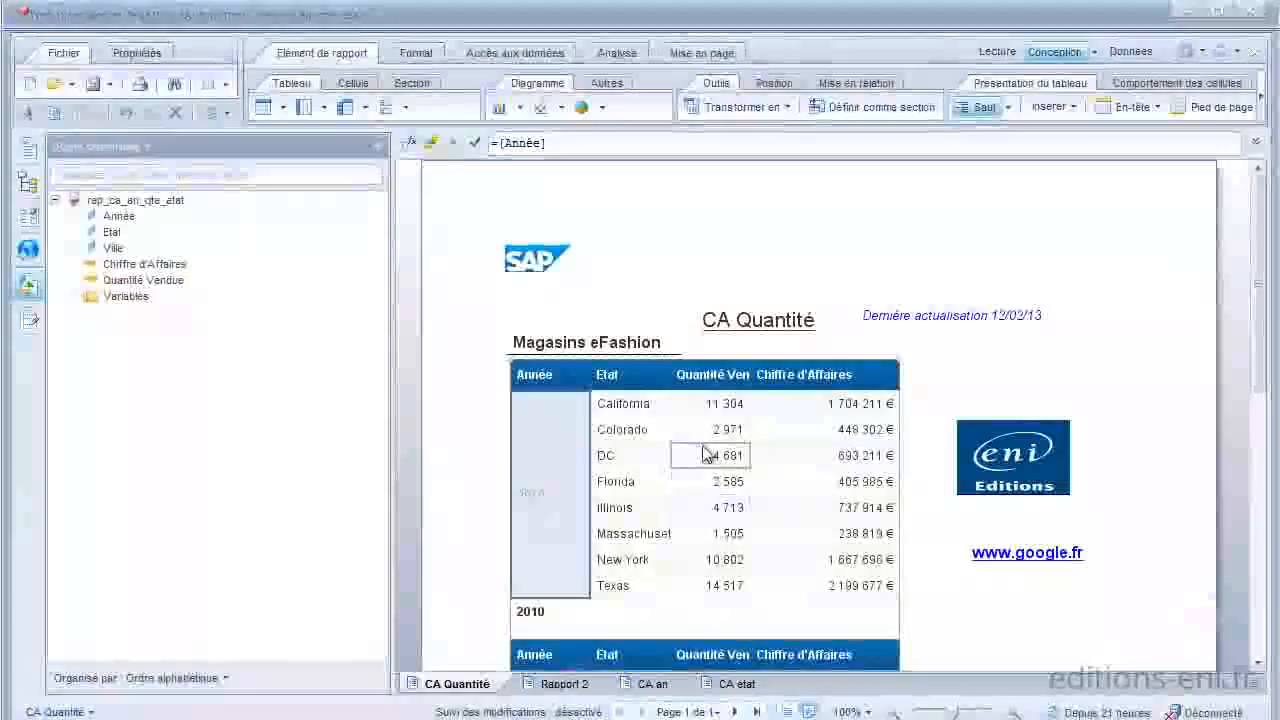
Step: Insert Ville as a column between Etat and Quantité Vendue, and narrow the Chiffre d'Affaires and Année columns to clear the logo and link
drag(113, 250, 663, 412)
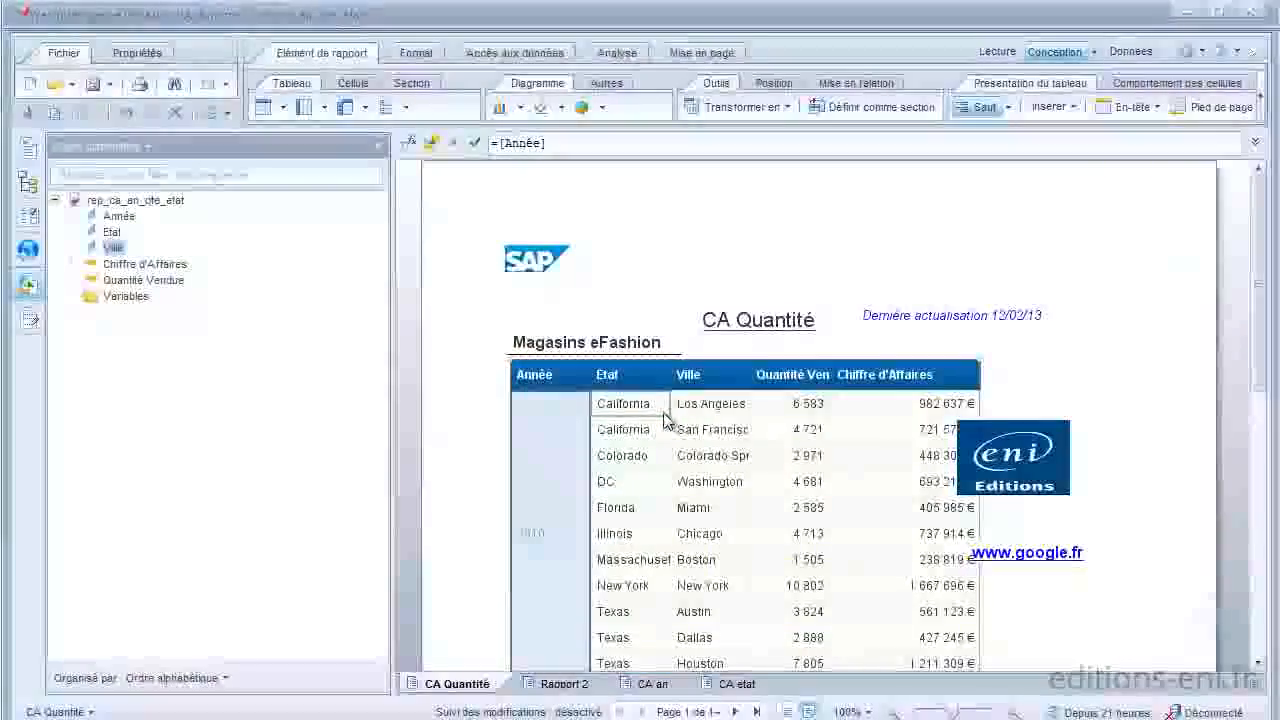
click(1000, 457)
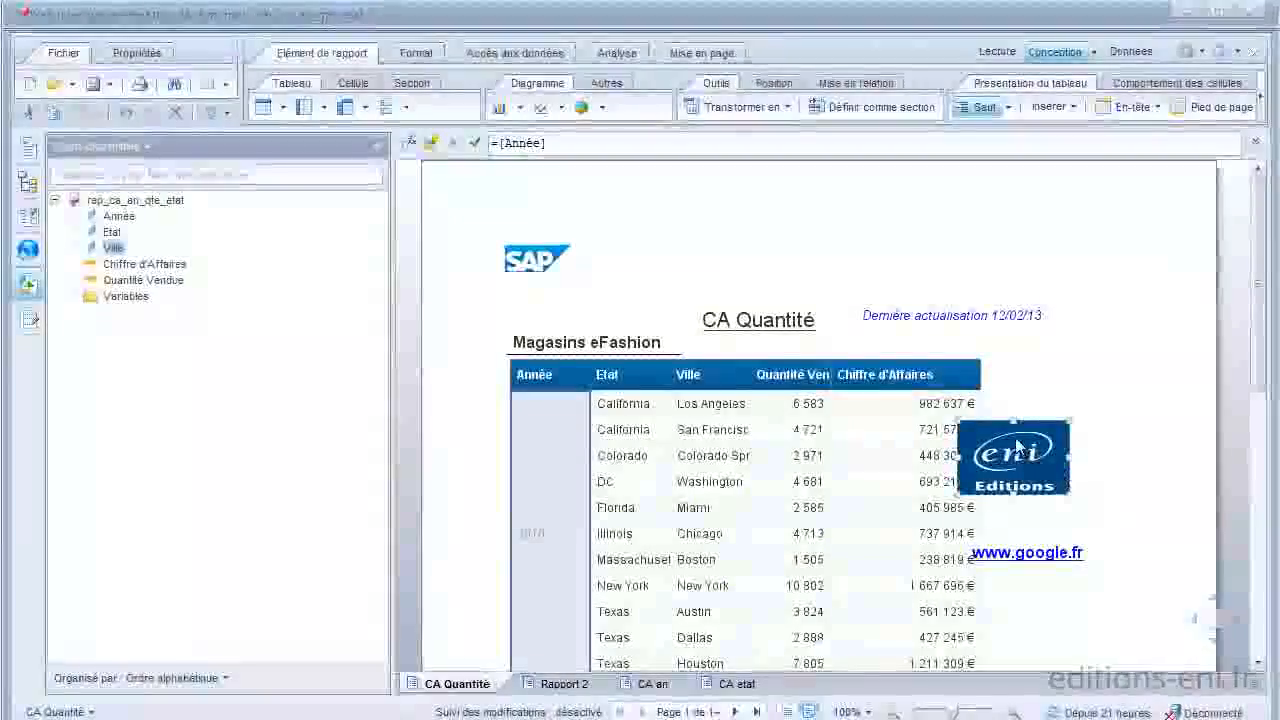
click(1003, 556)
click(970, 520)
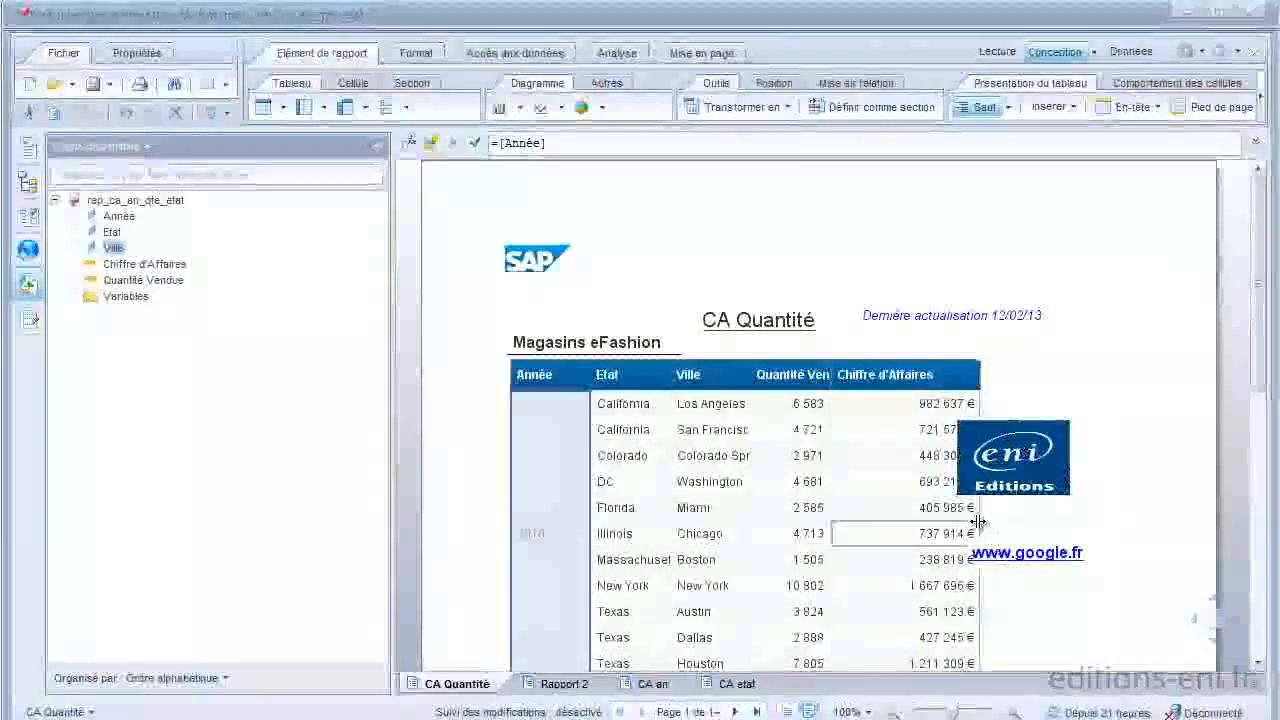
click(966, 522)
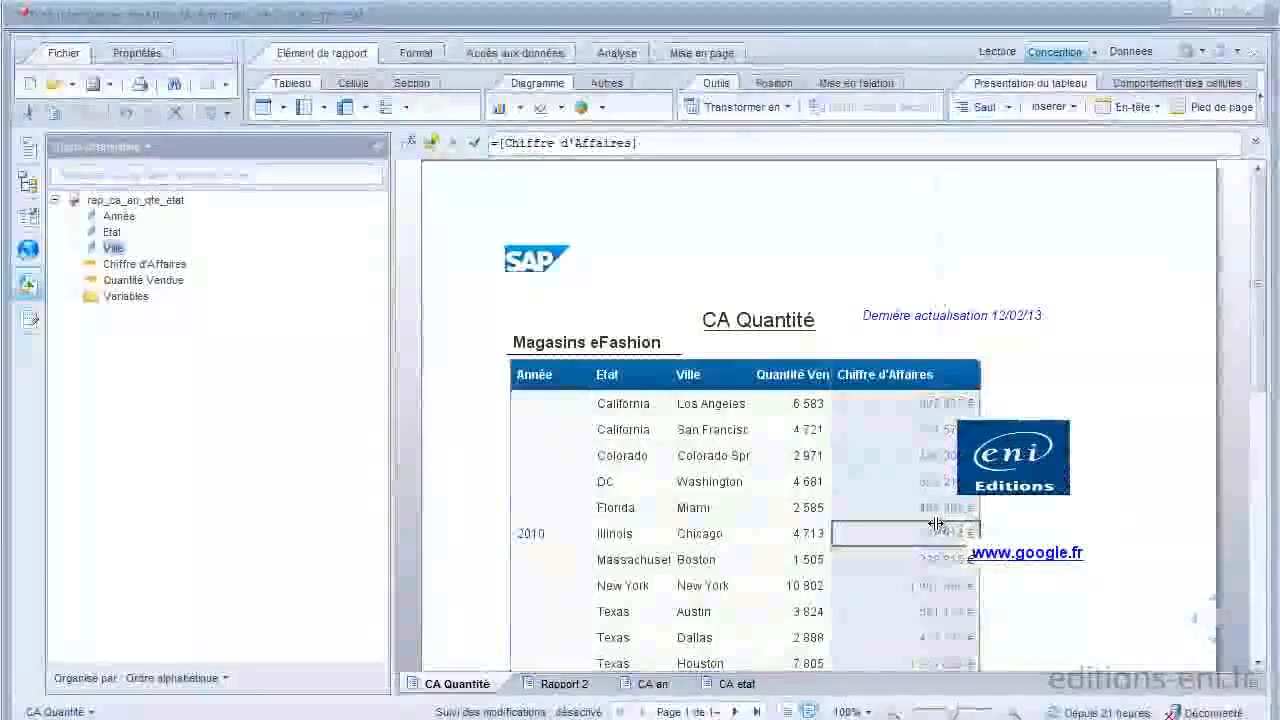
drag(980, 528, 937, 526)
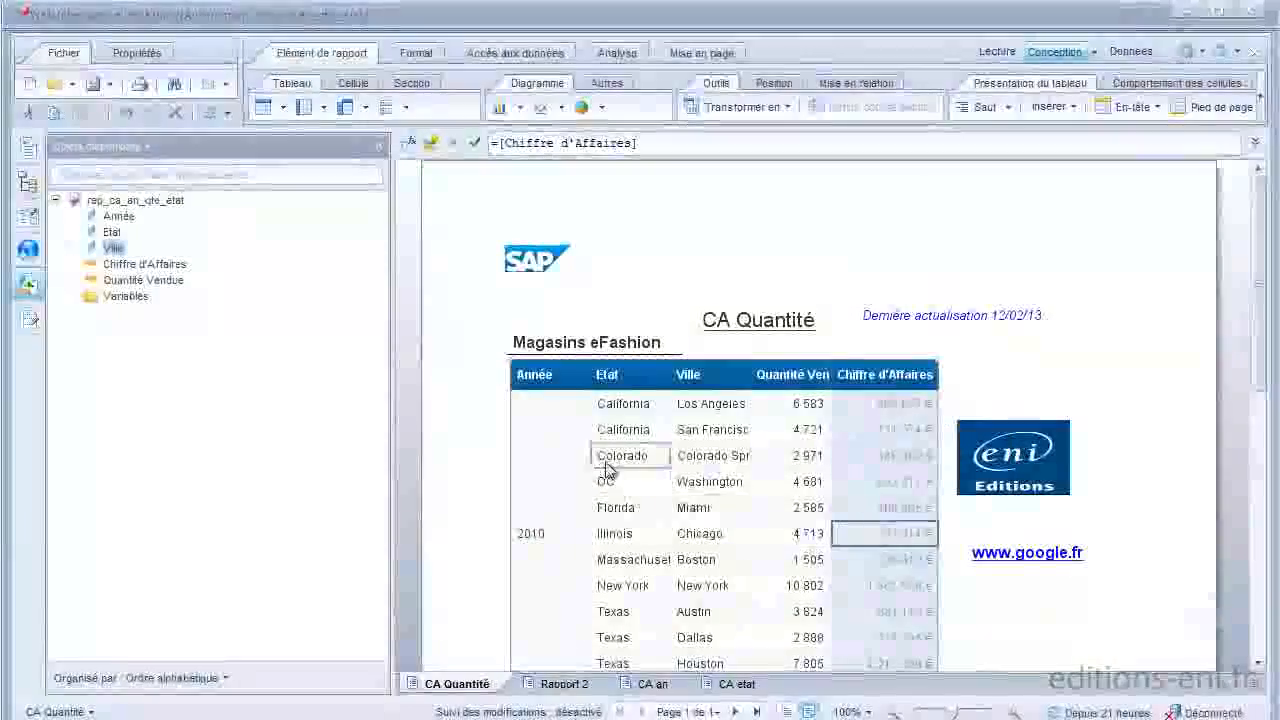
click(575, 378)
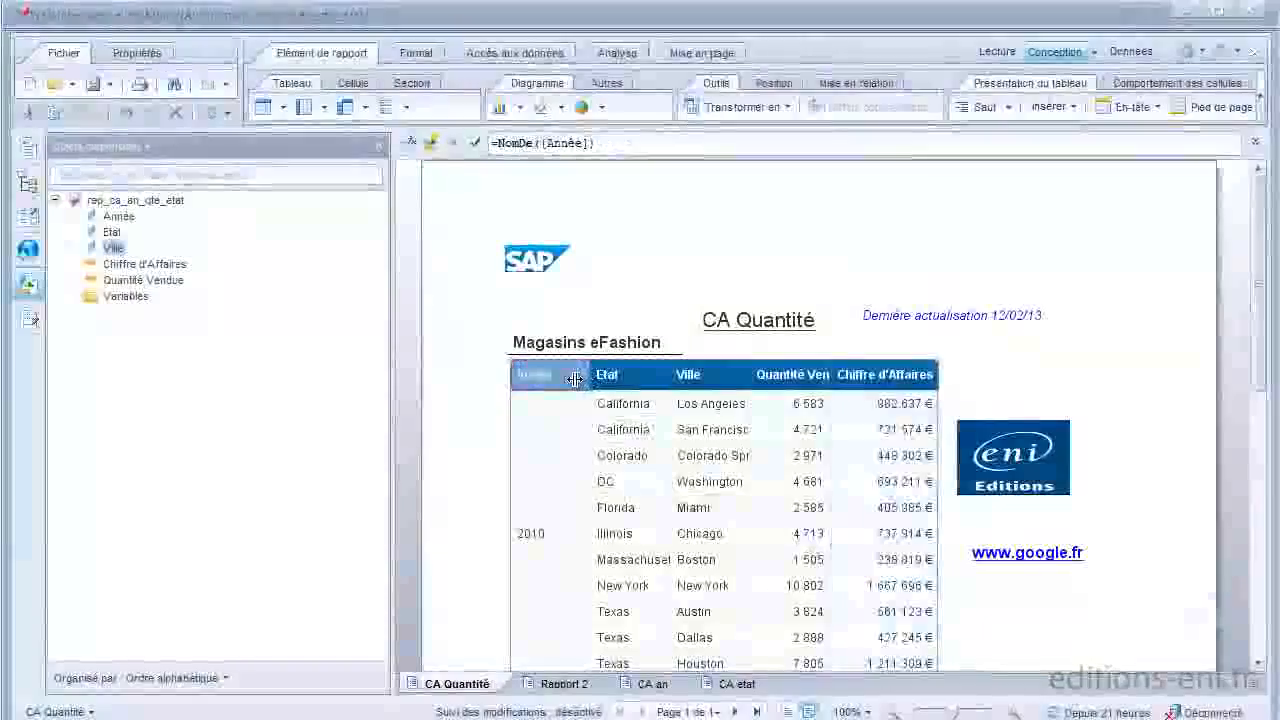
drag(575, 378, 559, 378)
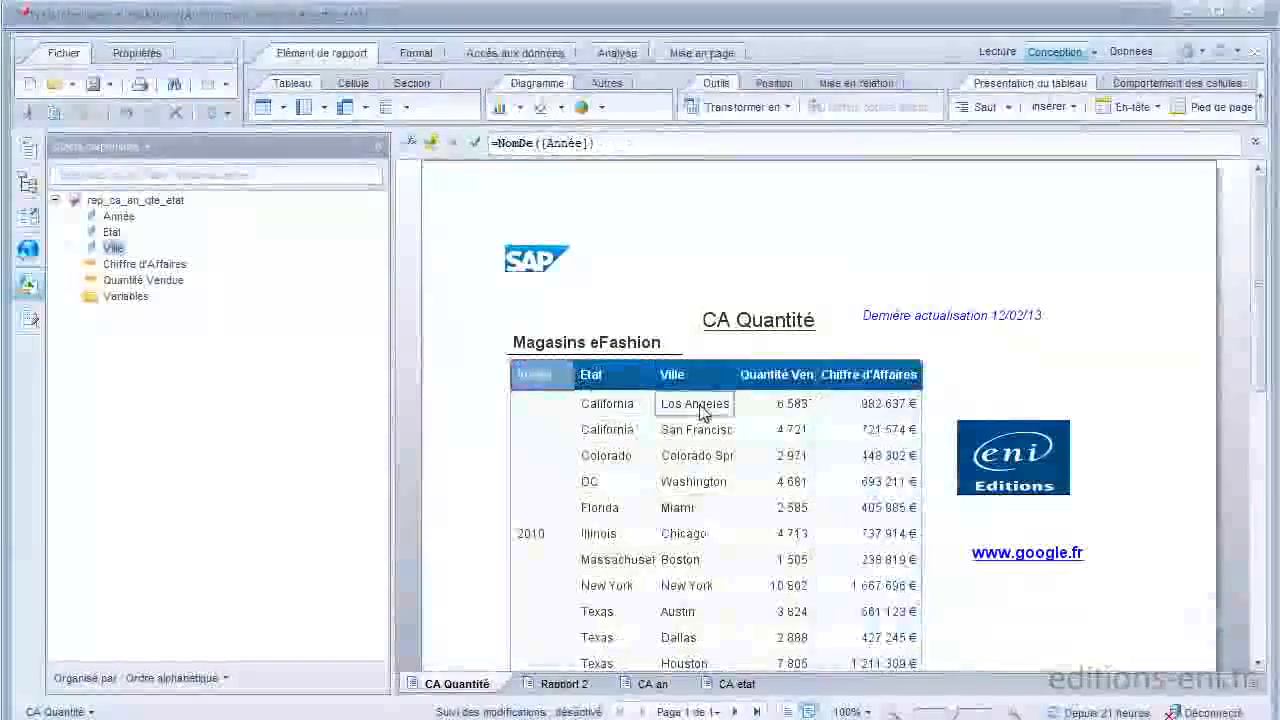
Step: Add a break on the Etat column of the table
click(1258, 671)
click(1258, 671)
click(1258, 671)
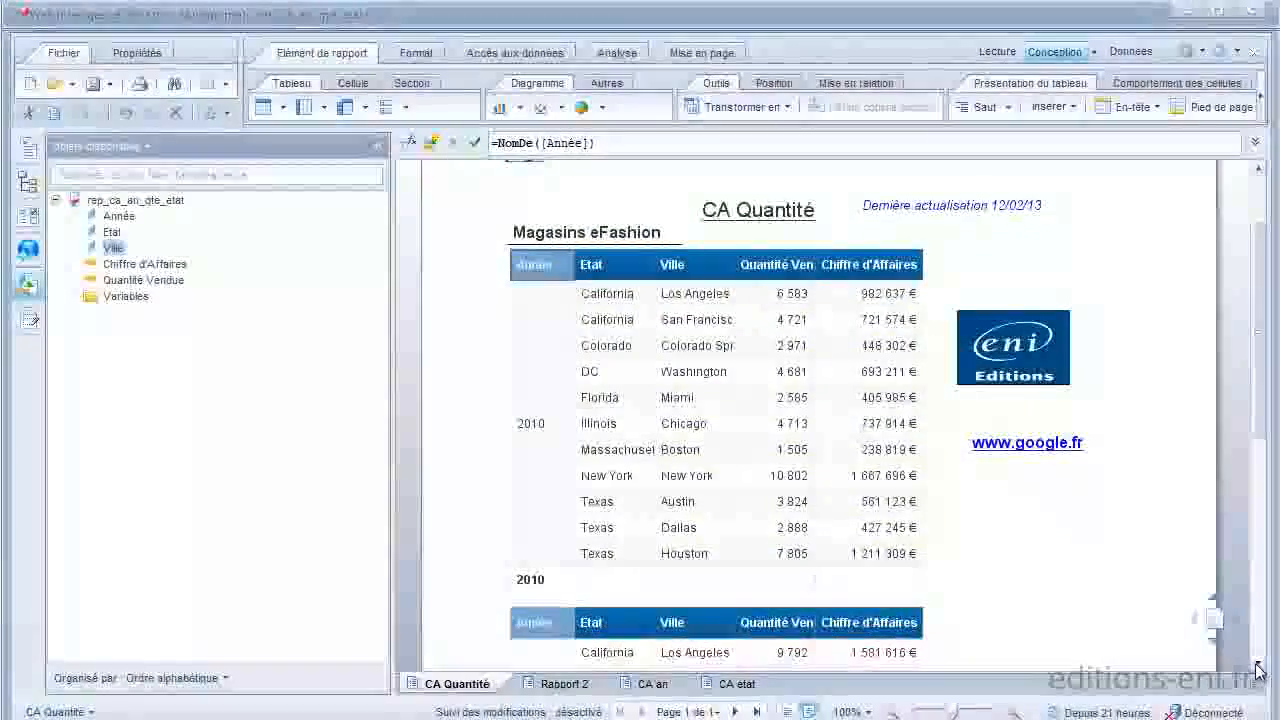
click(630, 604)
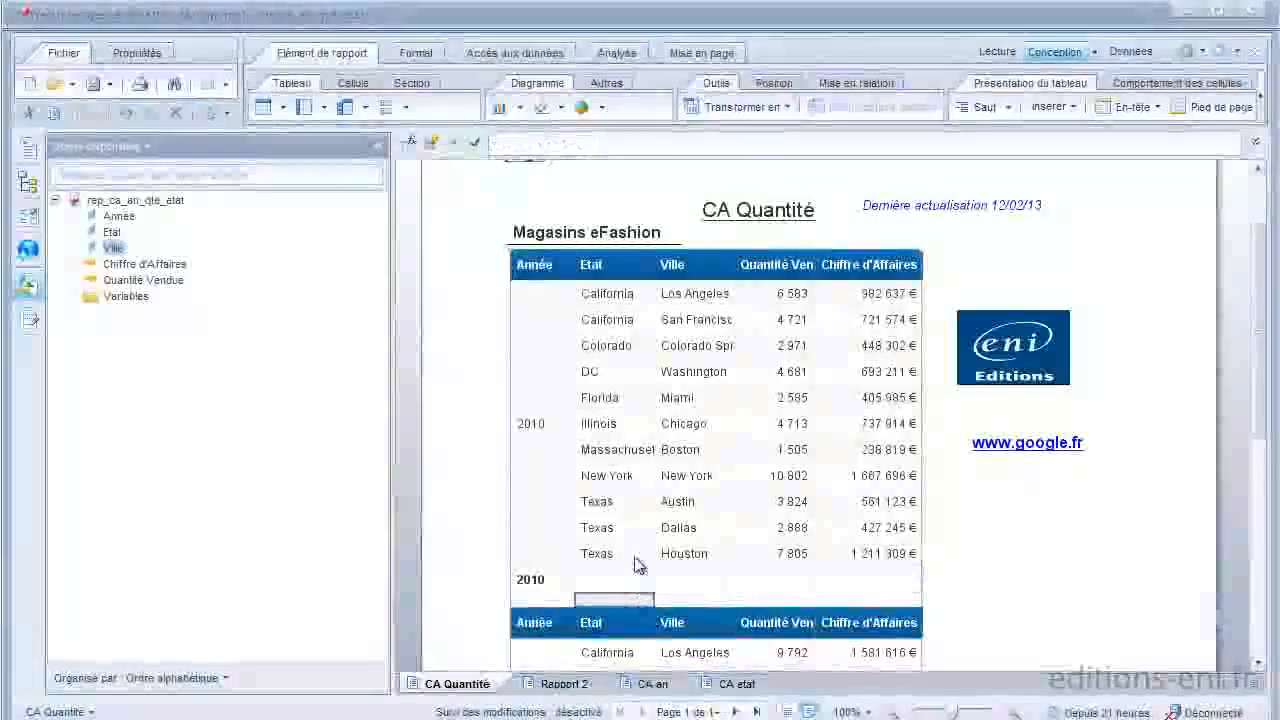
click(618, 296)
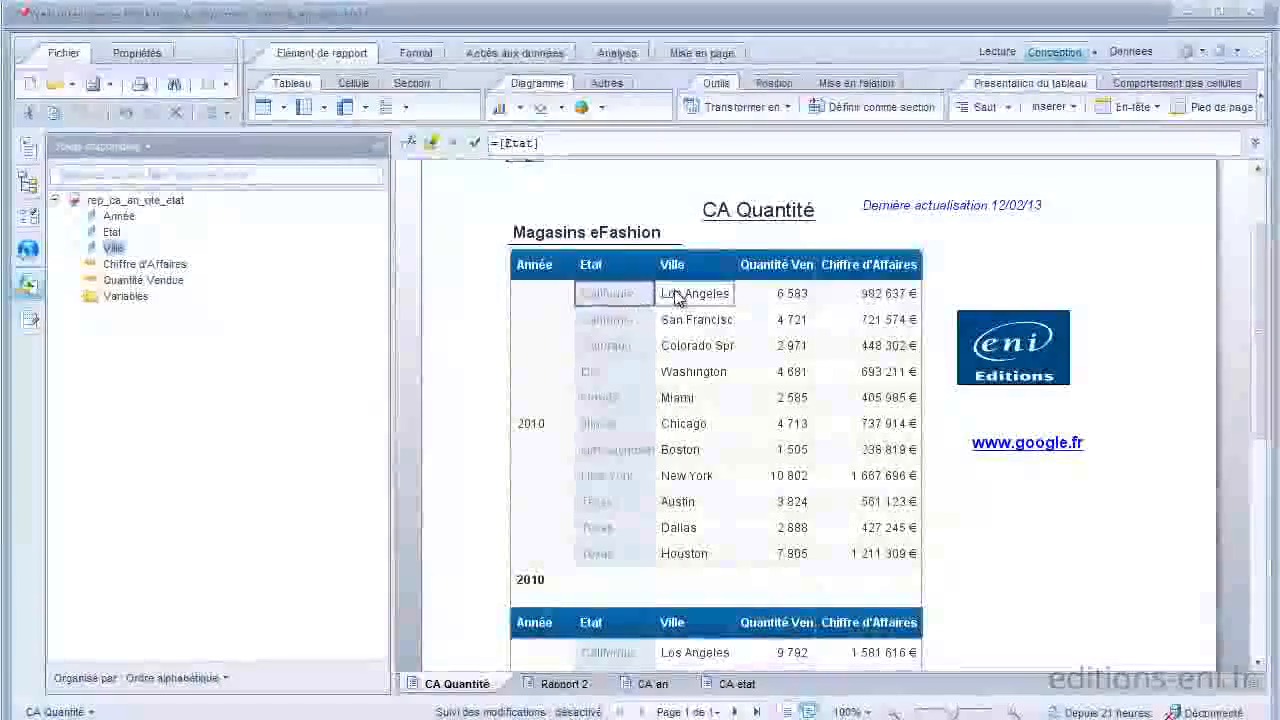
click(1010, 112)
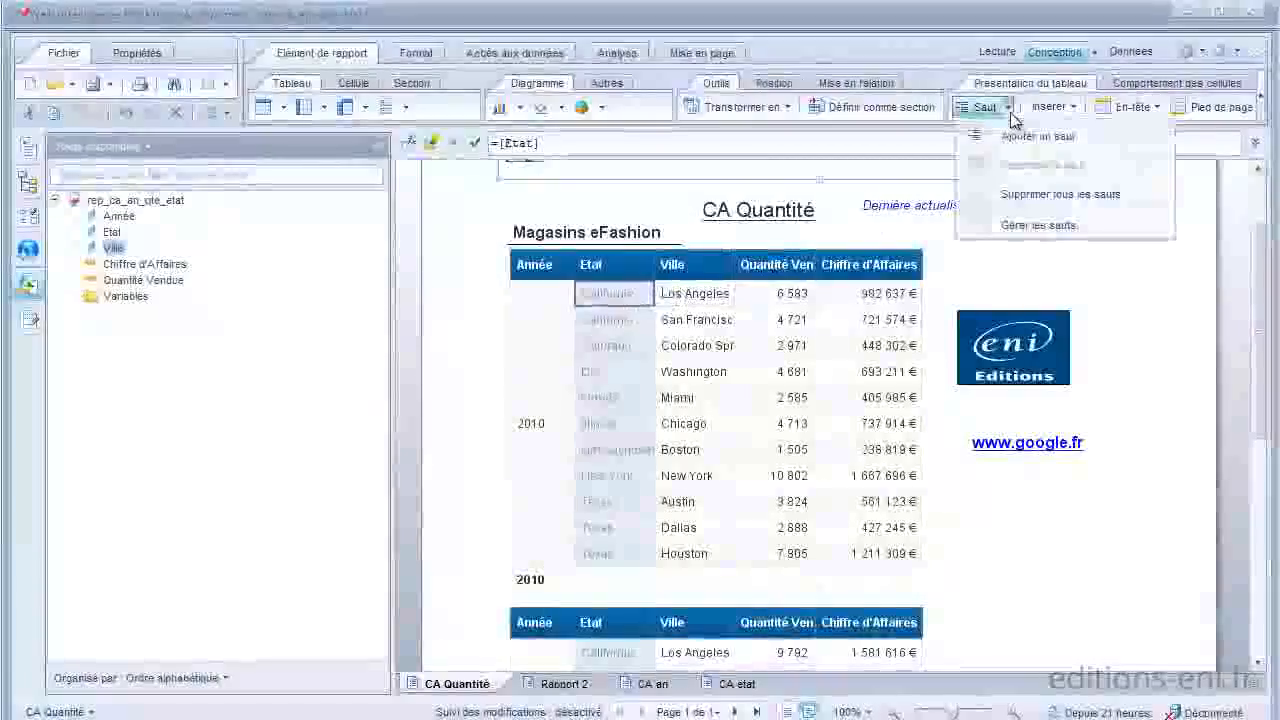
click(1012, 133)
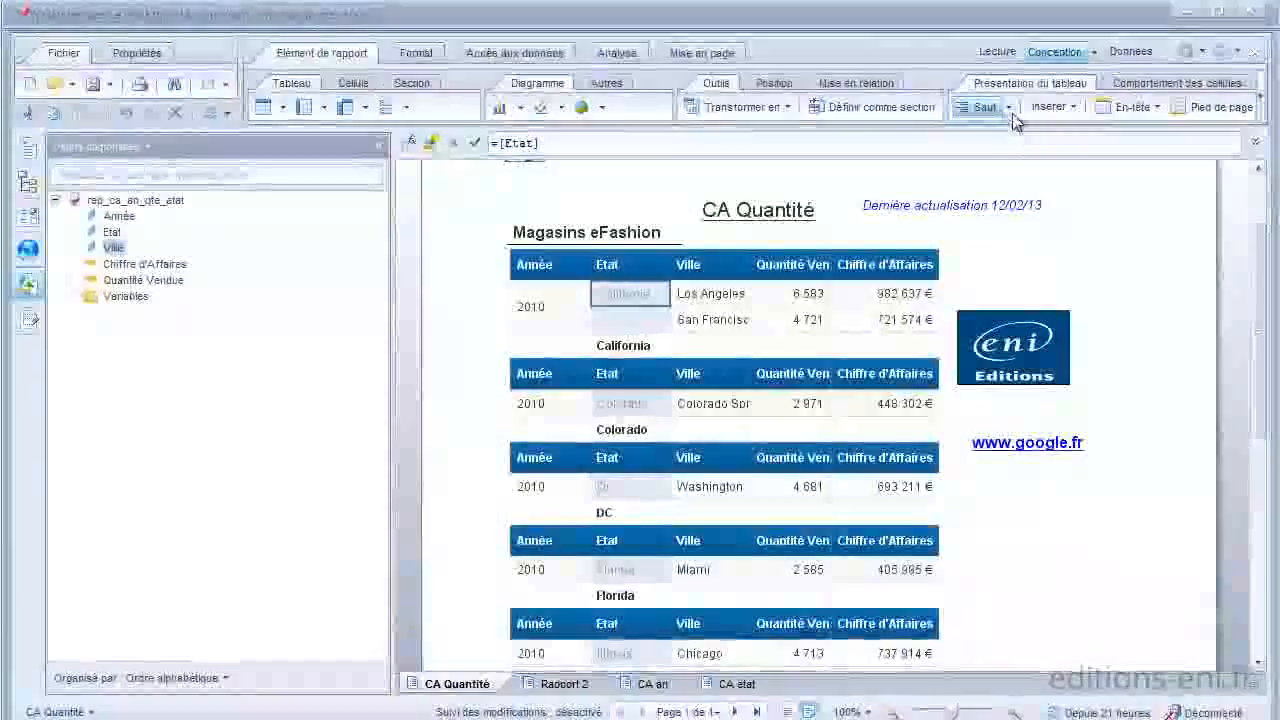
Step: Turn off the break header (En-tête de saut) for the Etat break and apply it
click(1009, 107)
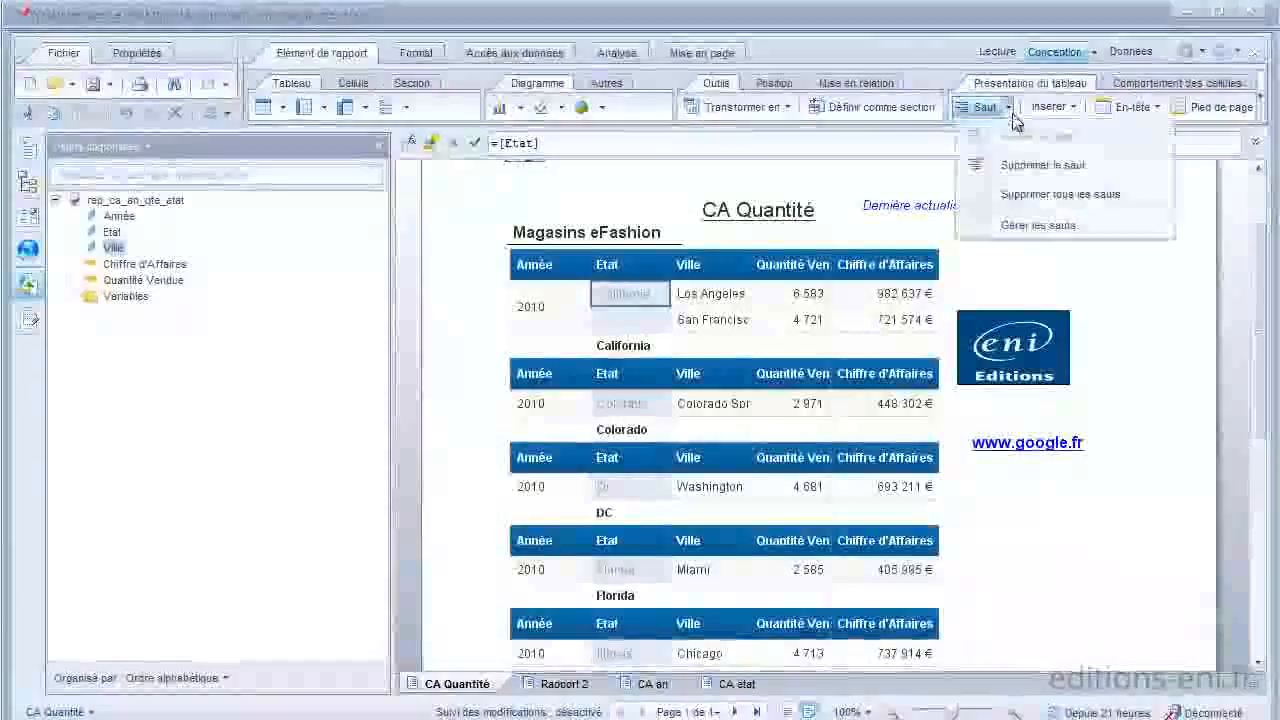
click(999, 232)
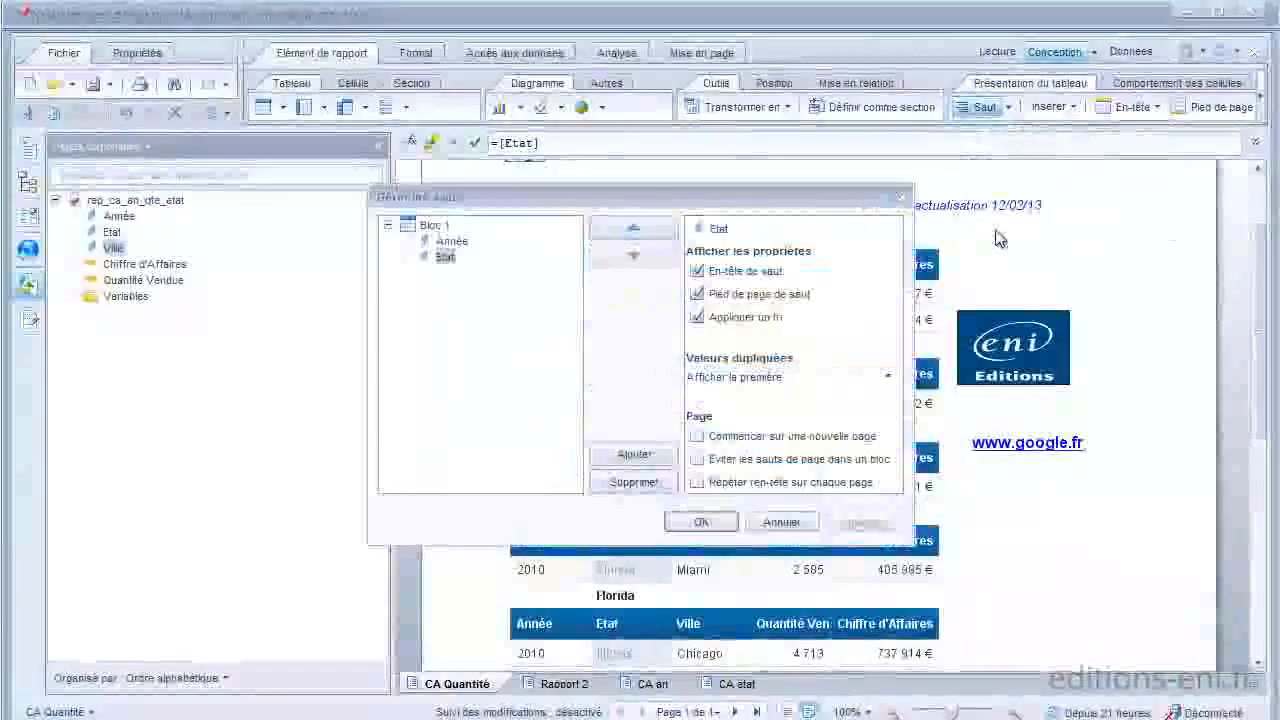
click(729, 277)
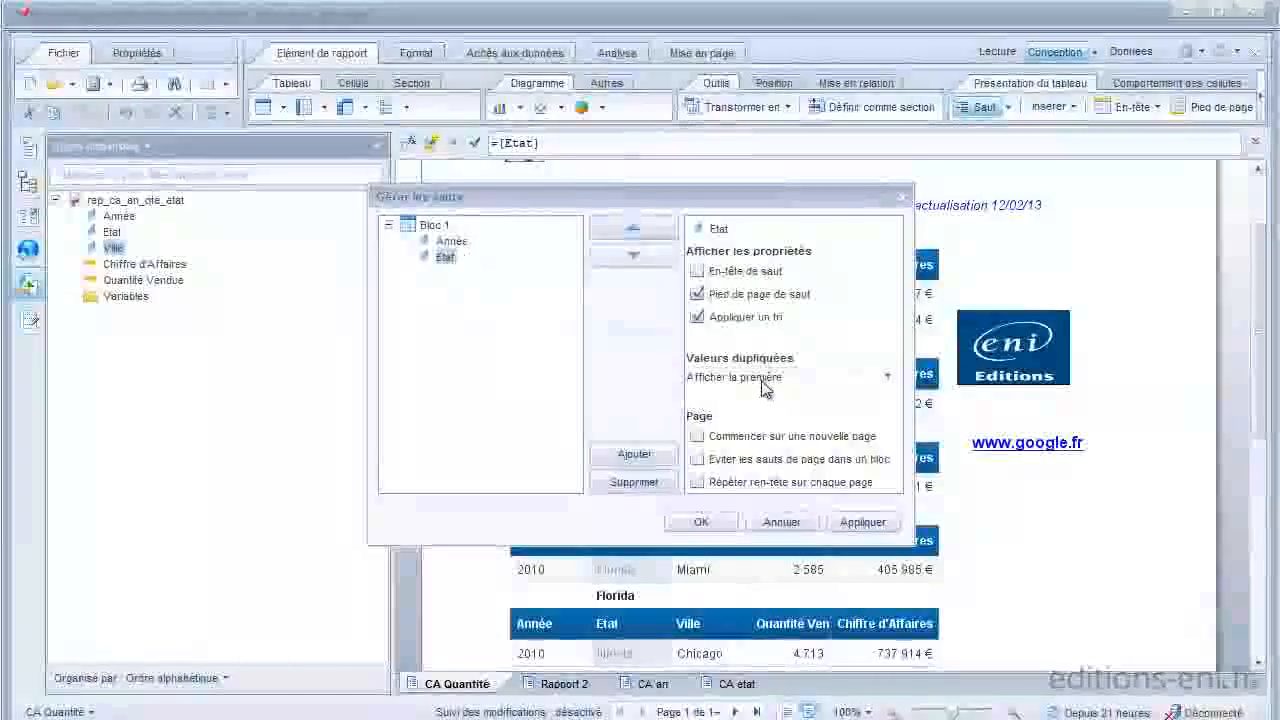
click(702, 524)
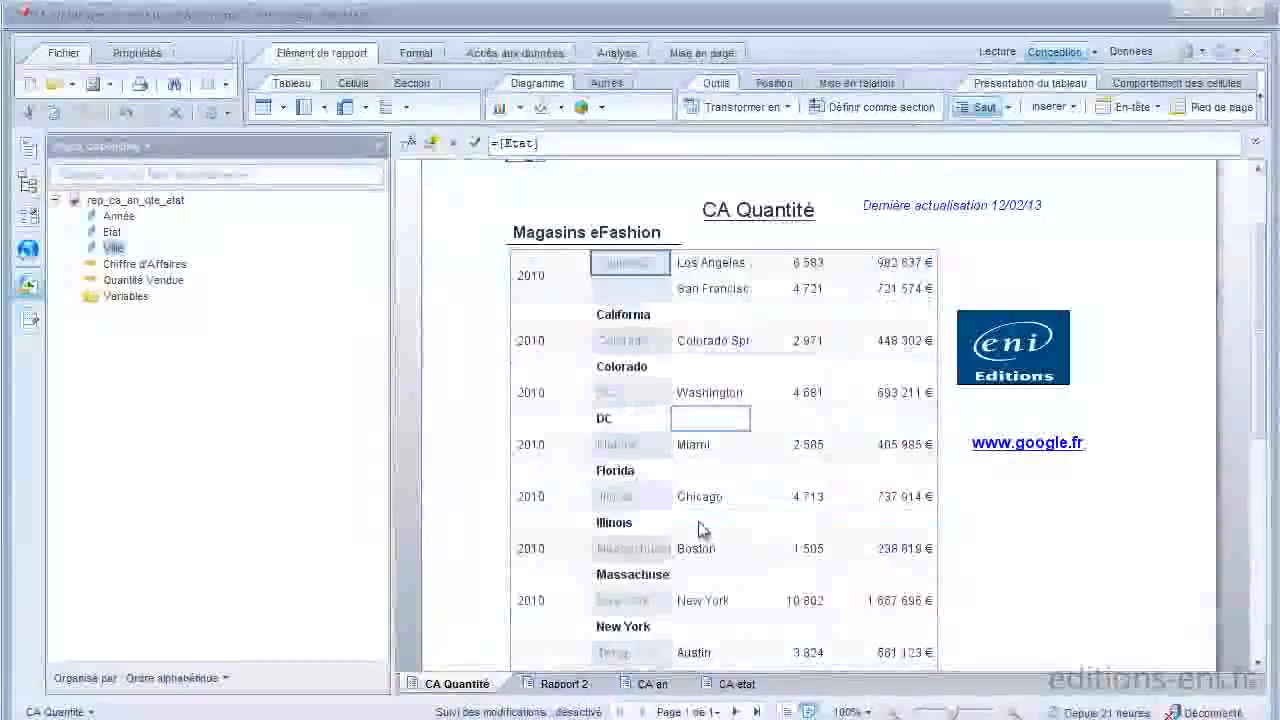
Step: Display the table header (Afficher l'en-tête du tableau) for the whole table
click(820, 248)
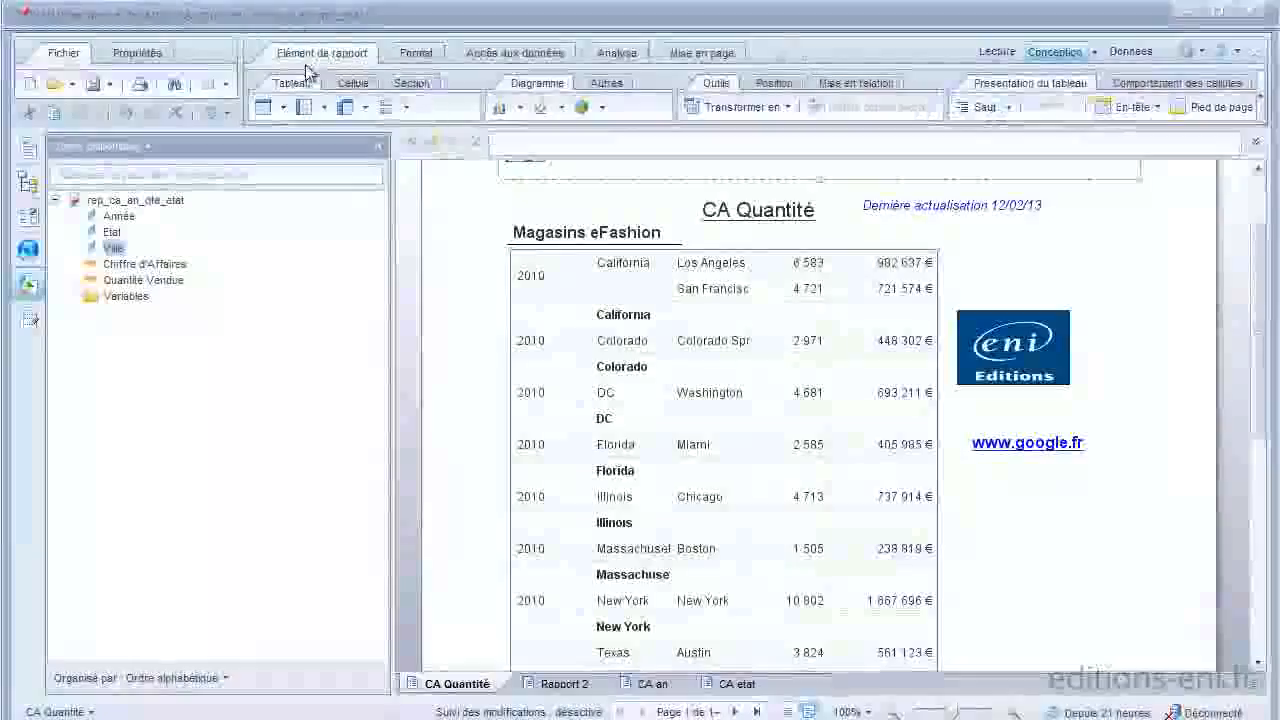
click(1156, 110)
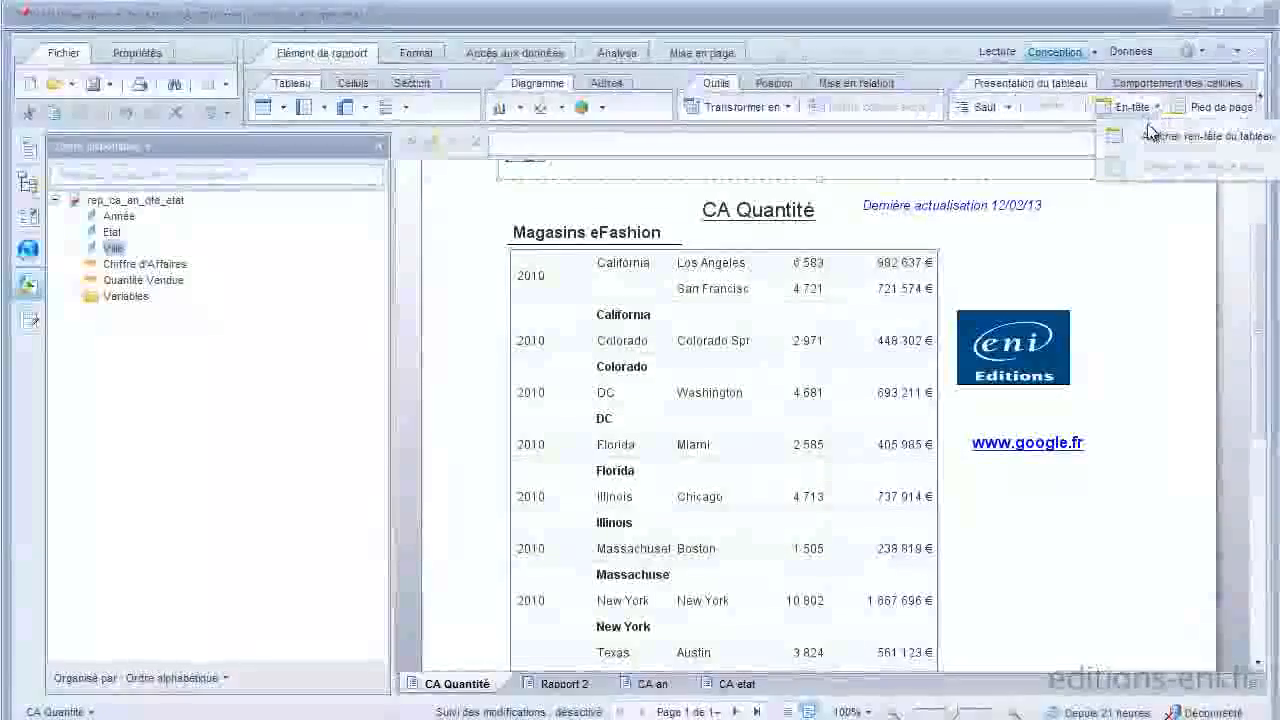
click(1148, 133)
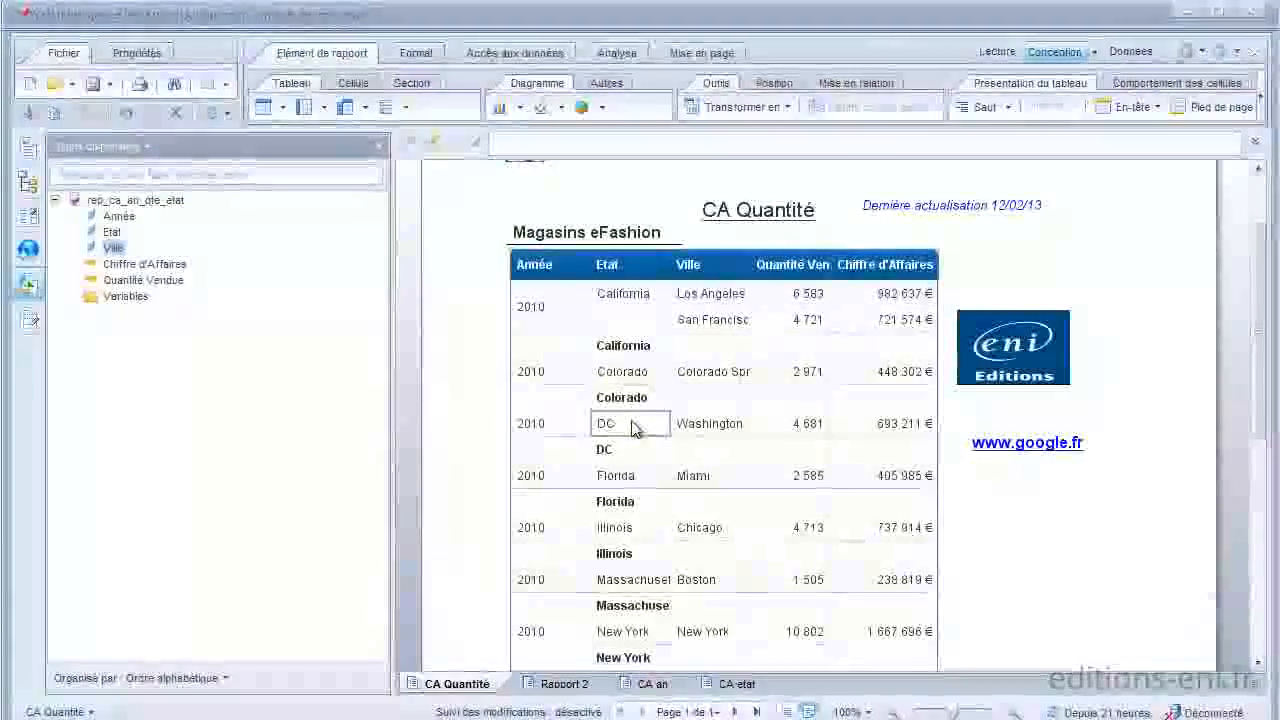
Step: Set the Etat break's duplicate values option (Valeurs dupliquées) to Fusionner and apply it
click(628, 300)
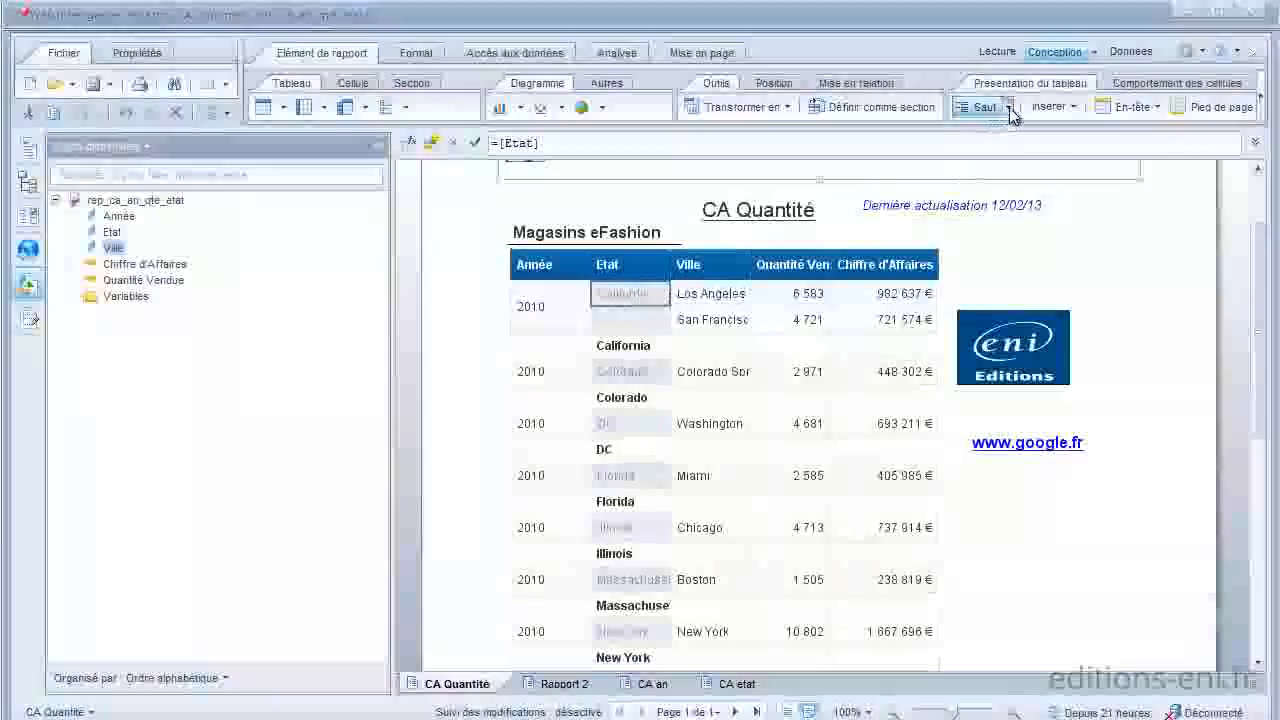
click(1010, 108)
click(1010, 225)
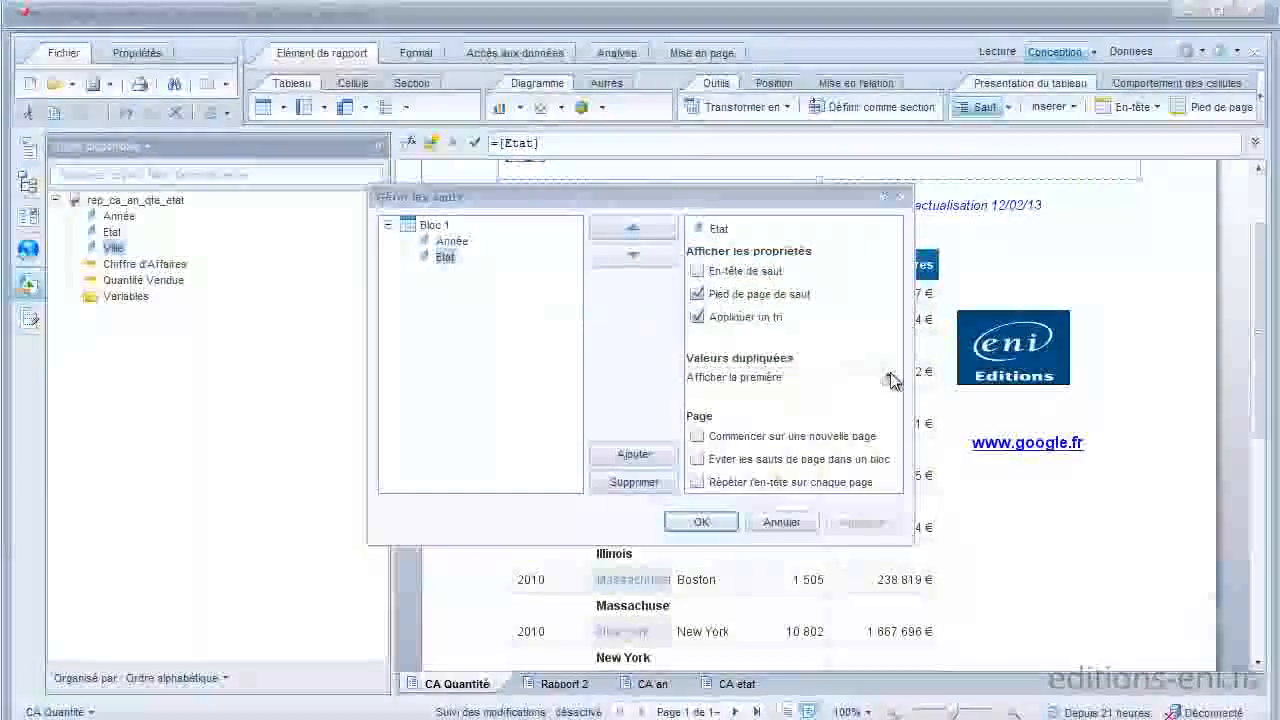
click(889, 378)
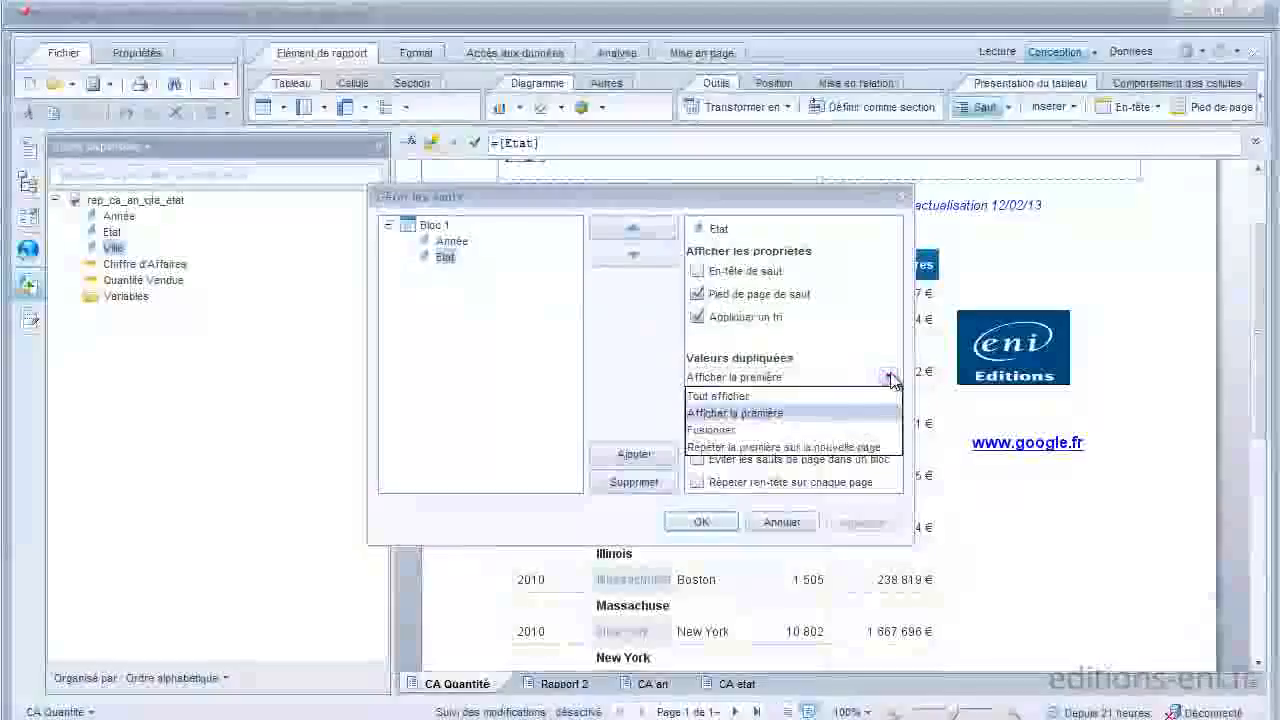
click(724, 432)
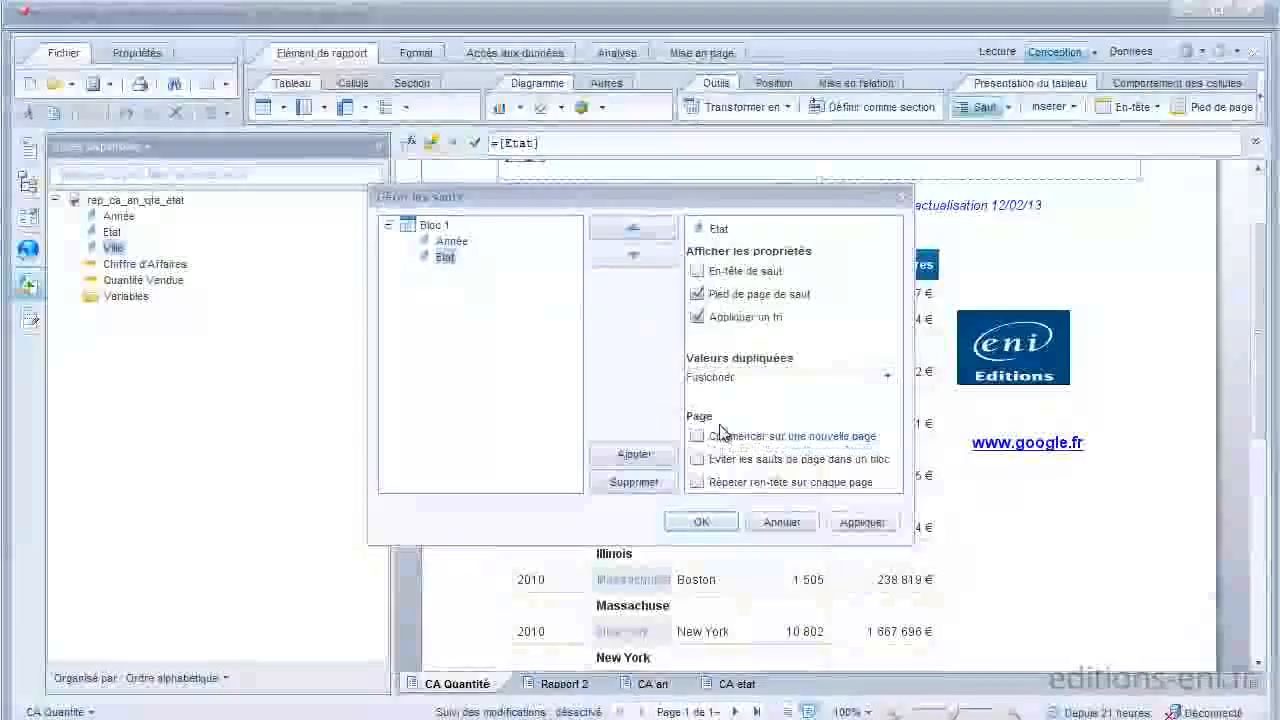
click(707, 520)
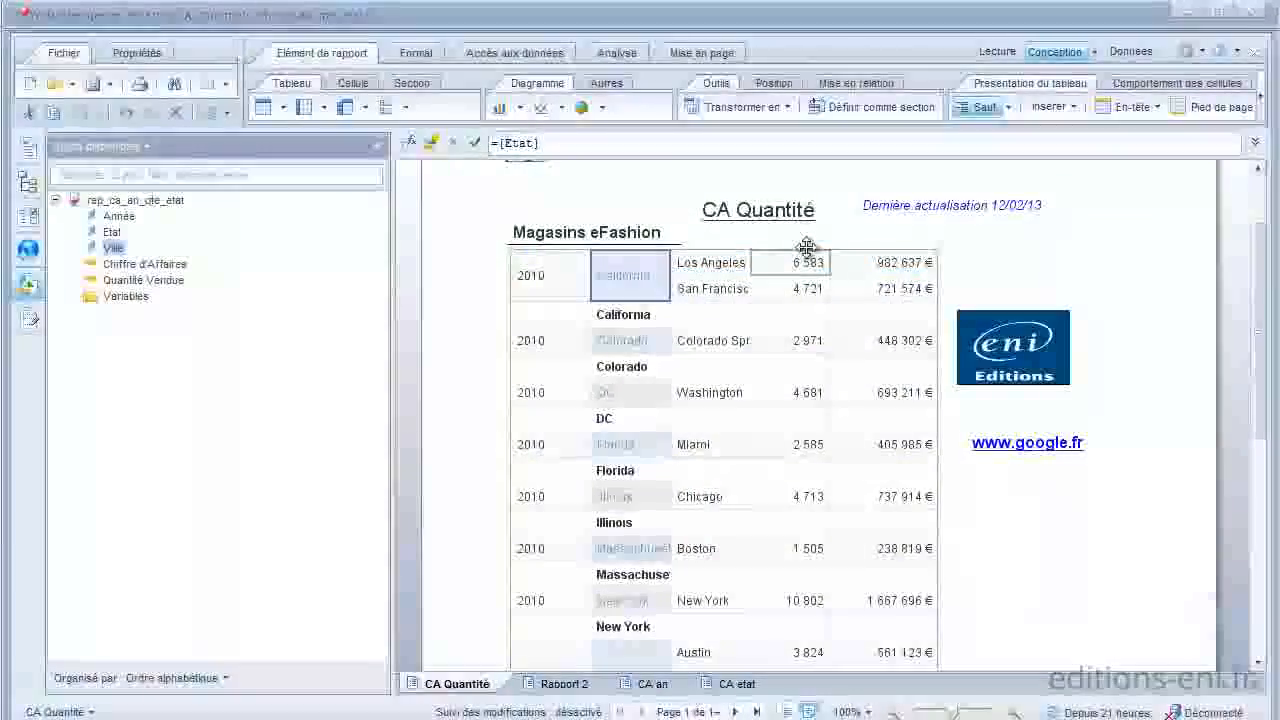
Step: Display the table header (Afficher l'en-tête du tableau) for the CA Quantité table
click(807, 247)
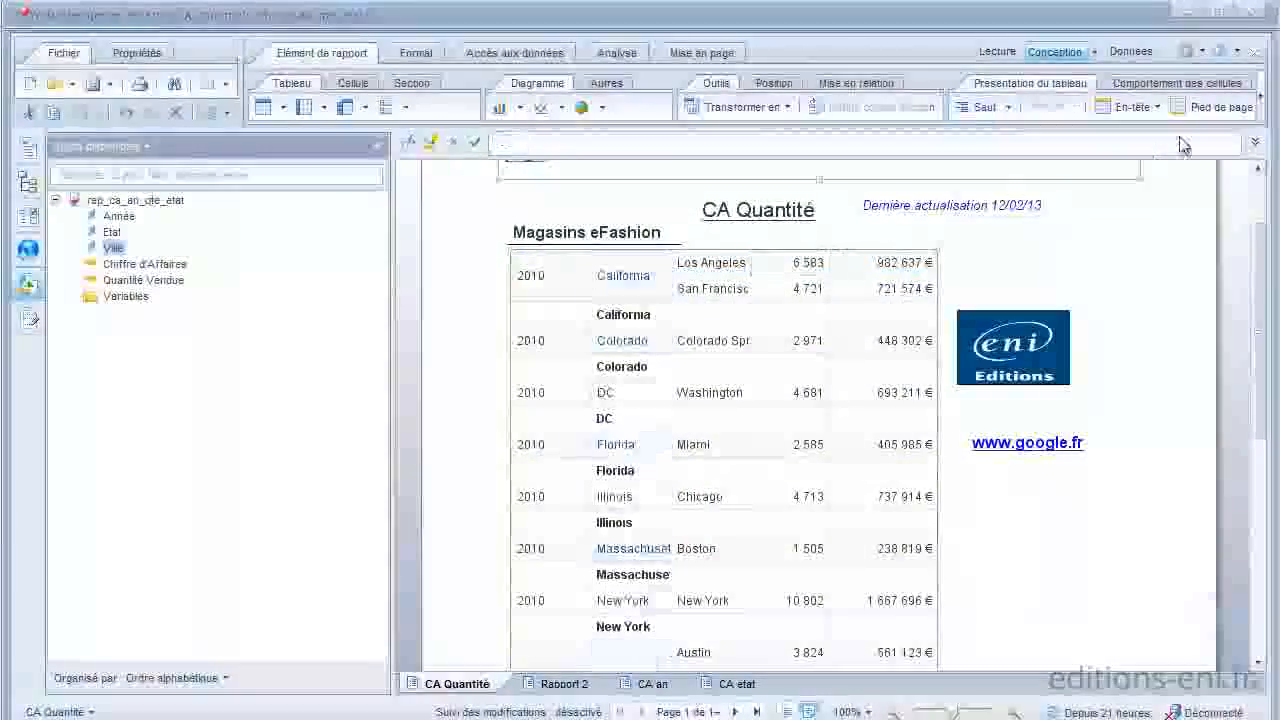
click(1158, 108)
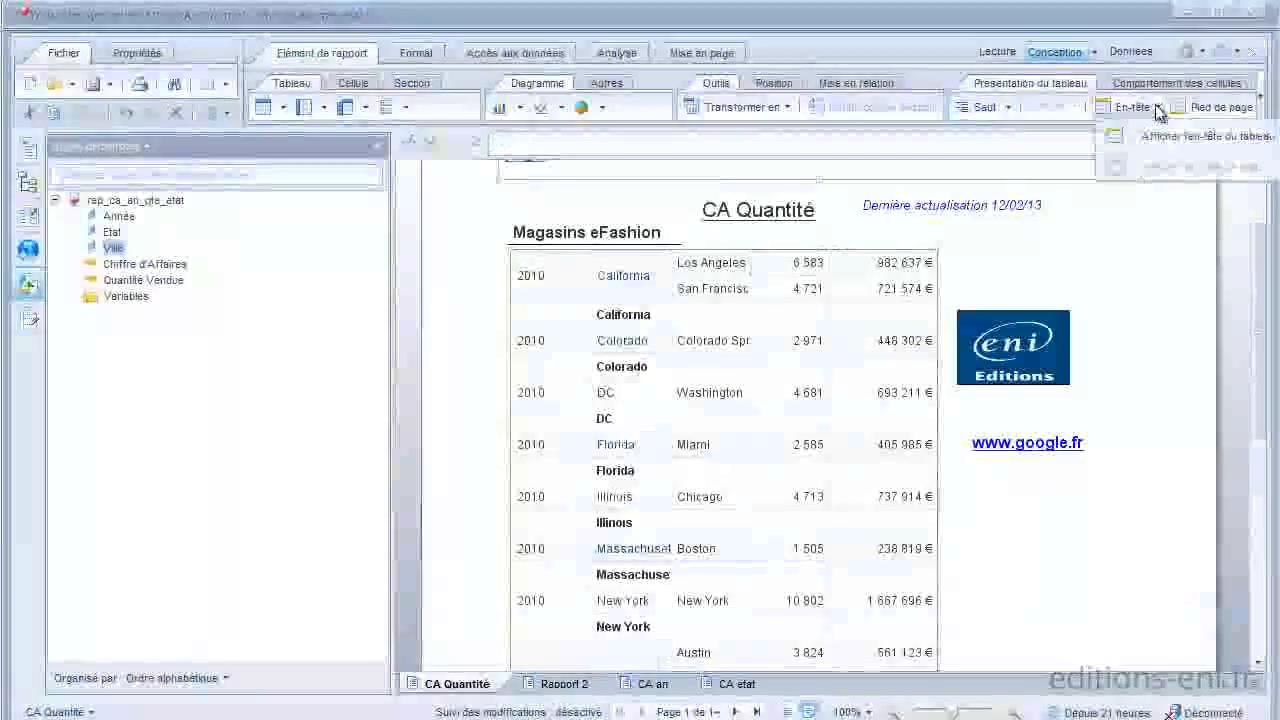
click(1143, 136)
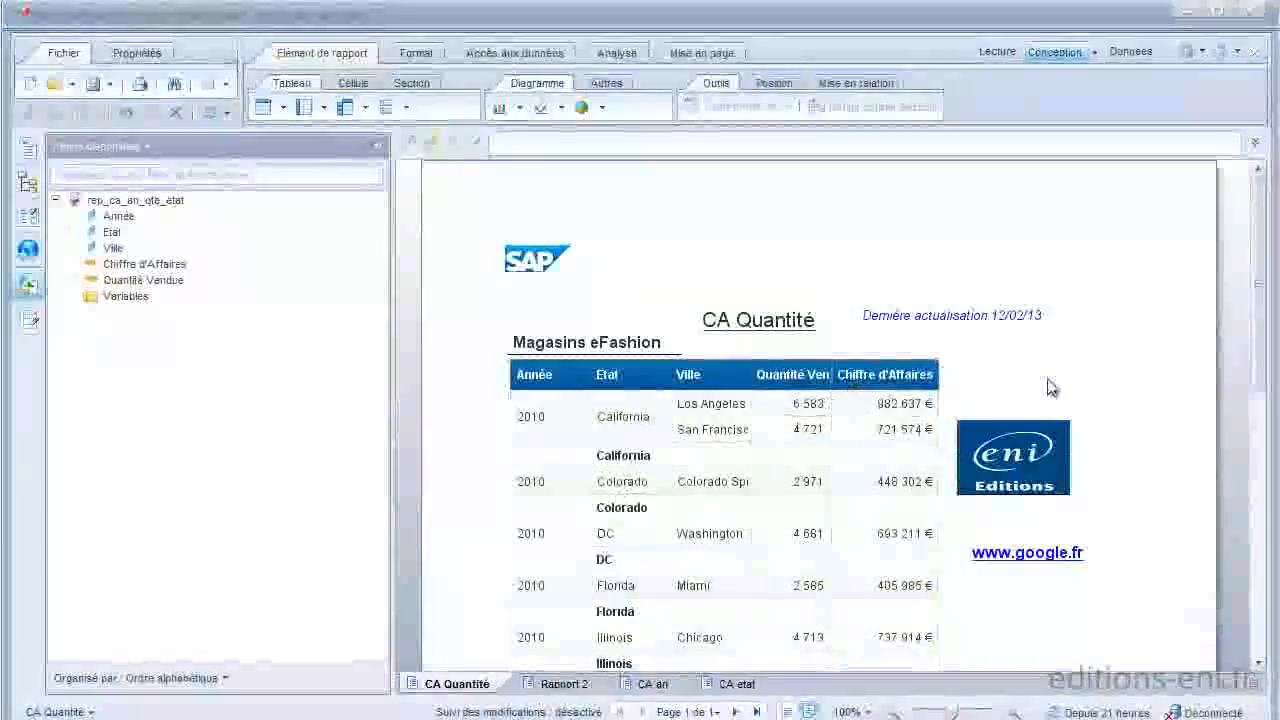
Step: In the report's structure view, add Quantité Vendue to the footer rows of the Etat and Année breaks
right_click(1051, 388)
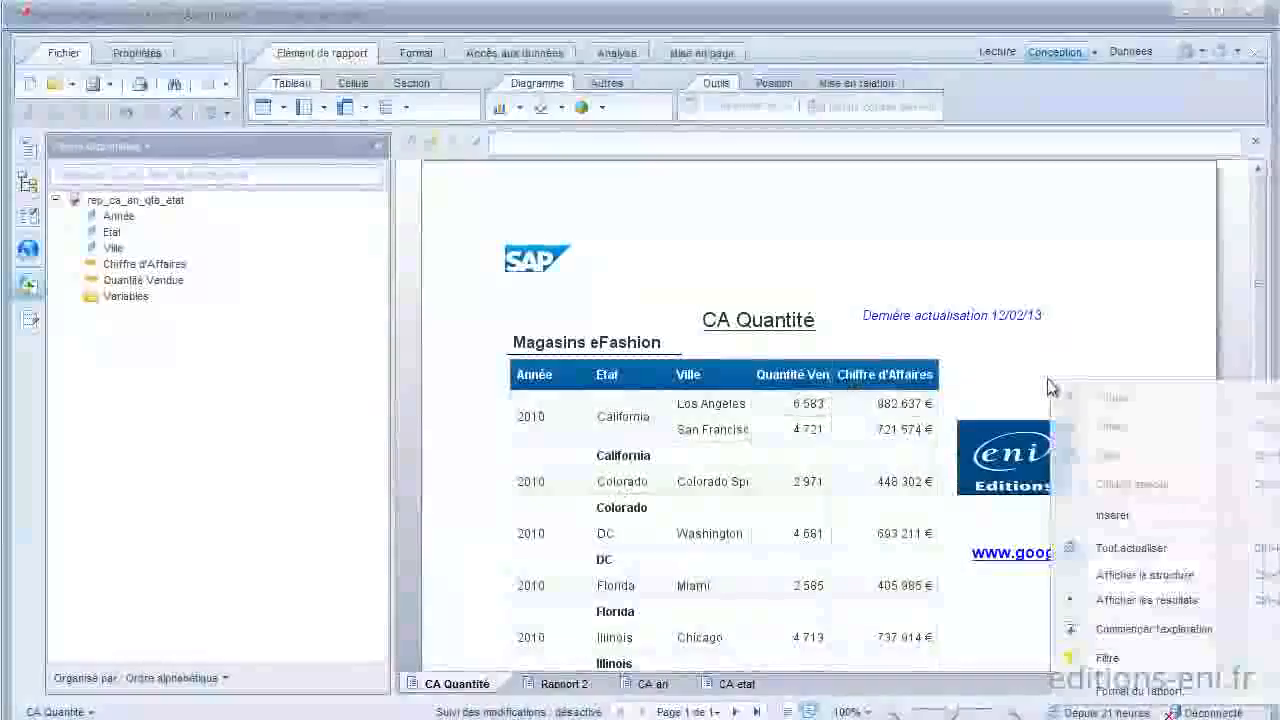
click(1112, 575)
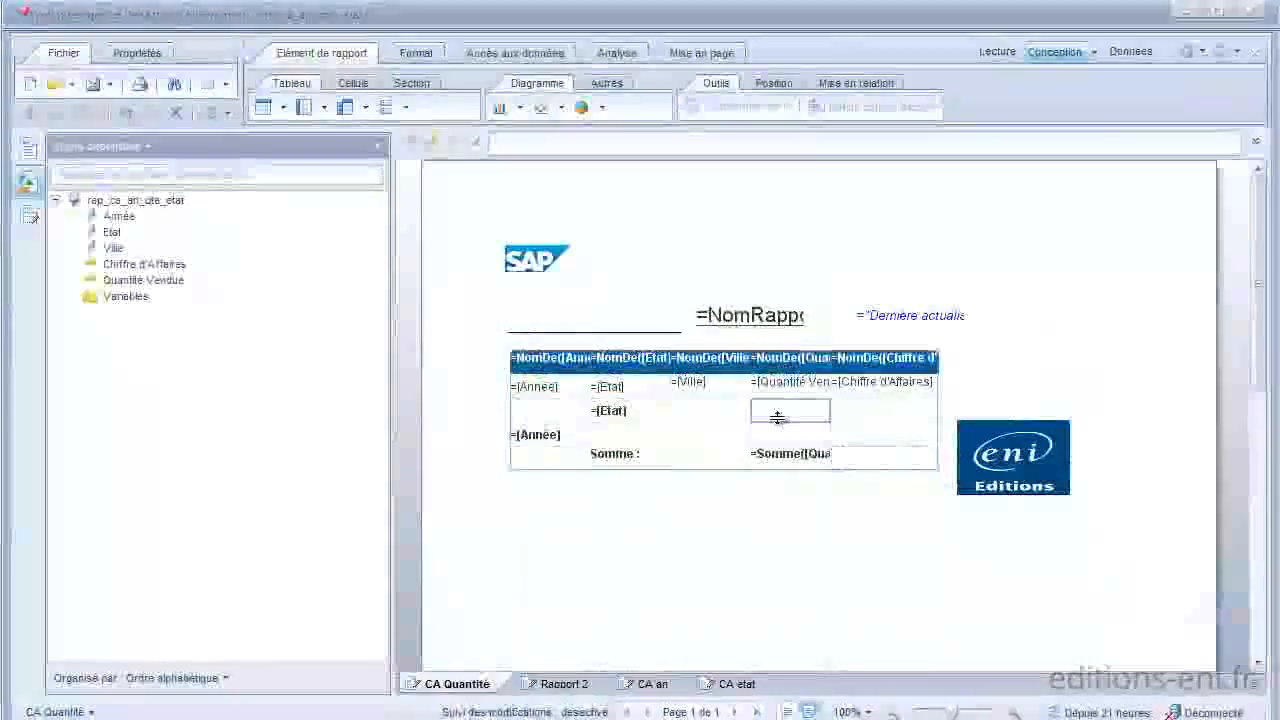
drag(155, 287, 797, 410)
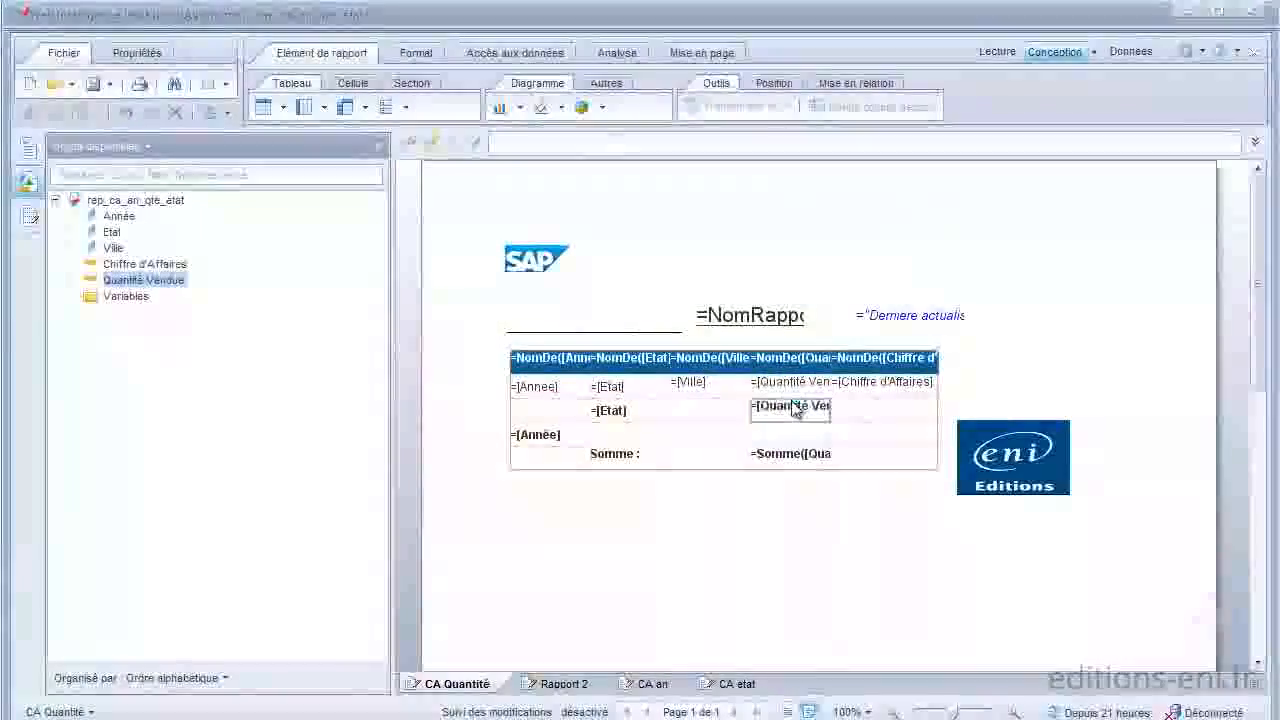
drag(130, 280, 768, 431)
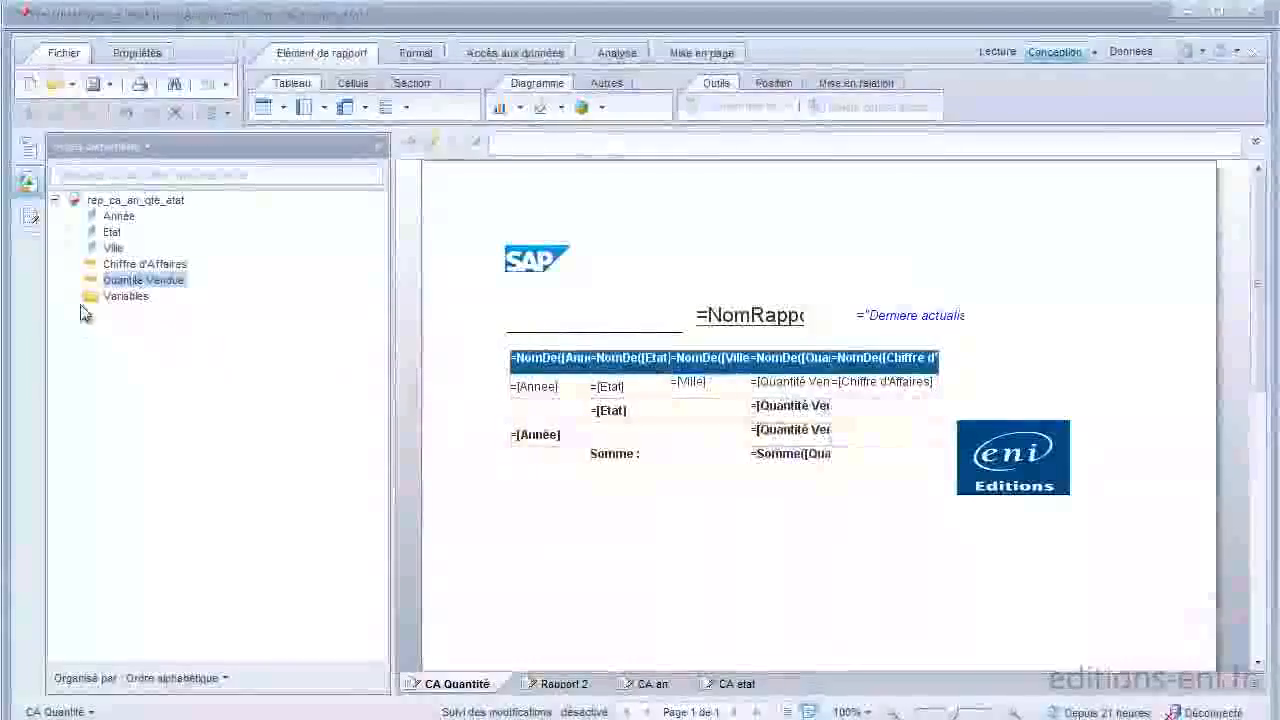
Step: Add Chiffre d'Affaires to the Etat and Année break footers and return to the results display
drag(122, 266, 883, 407)
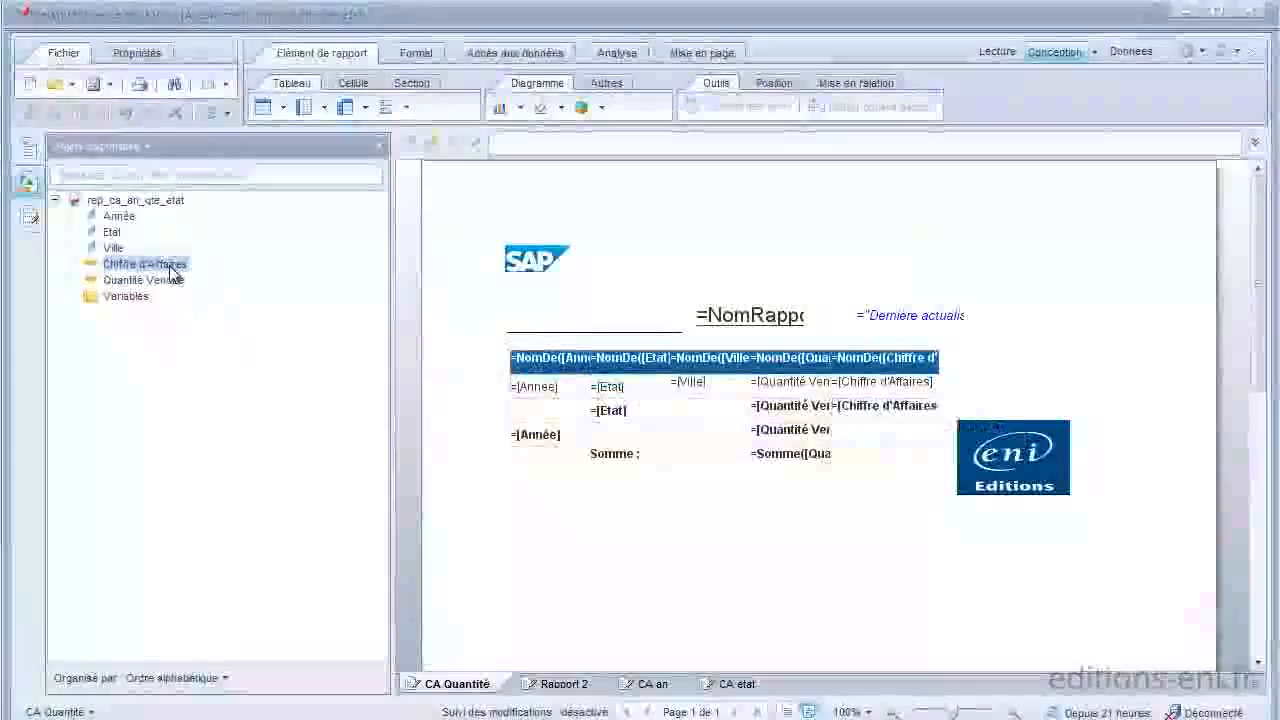
drag(145, 264, 858, 430)
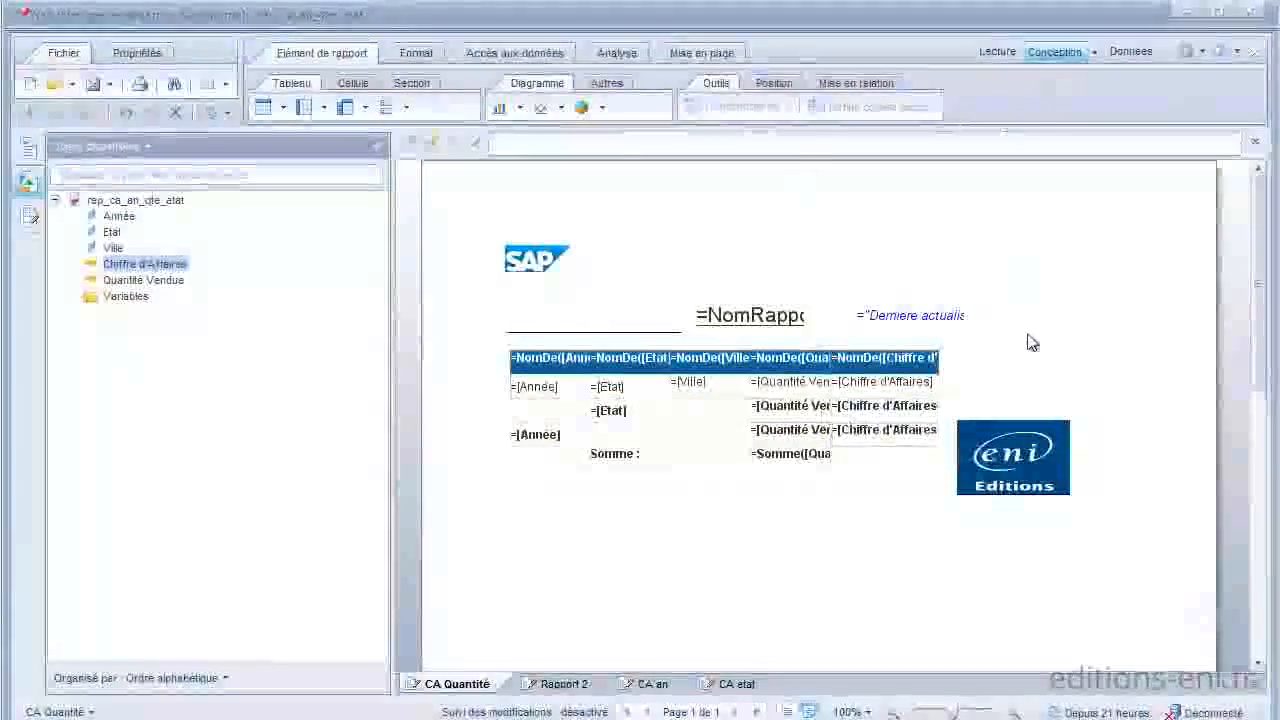
click(1096, 52)
click(1086, 81)
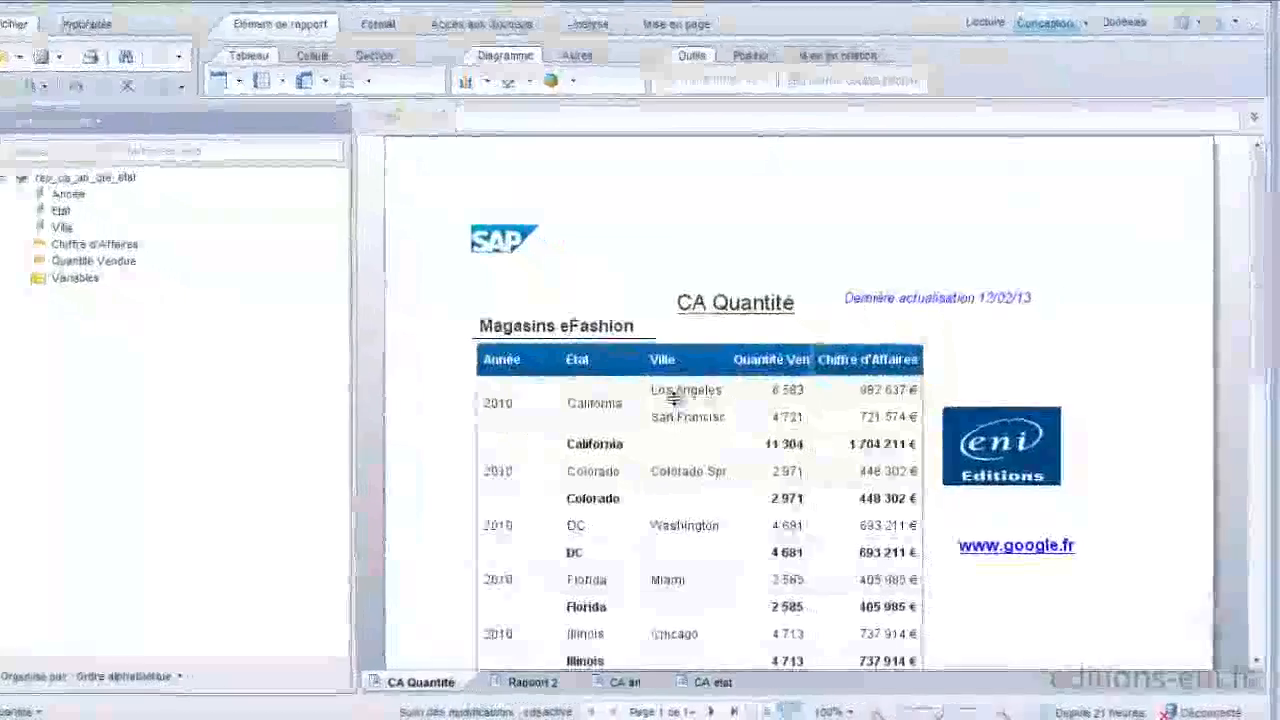
Step: Examine the quantity and revenue subtotals at the end of each Etat and each Année
click(562, 418)
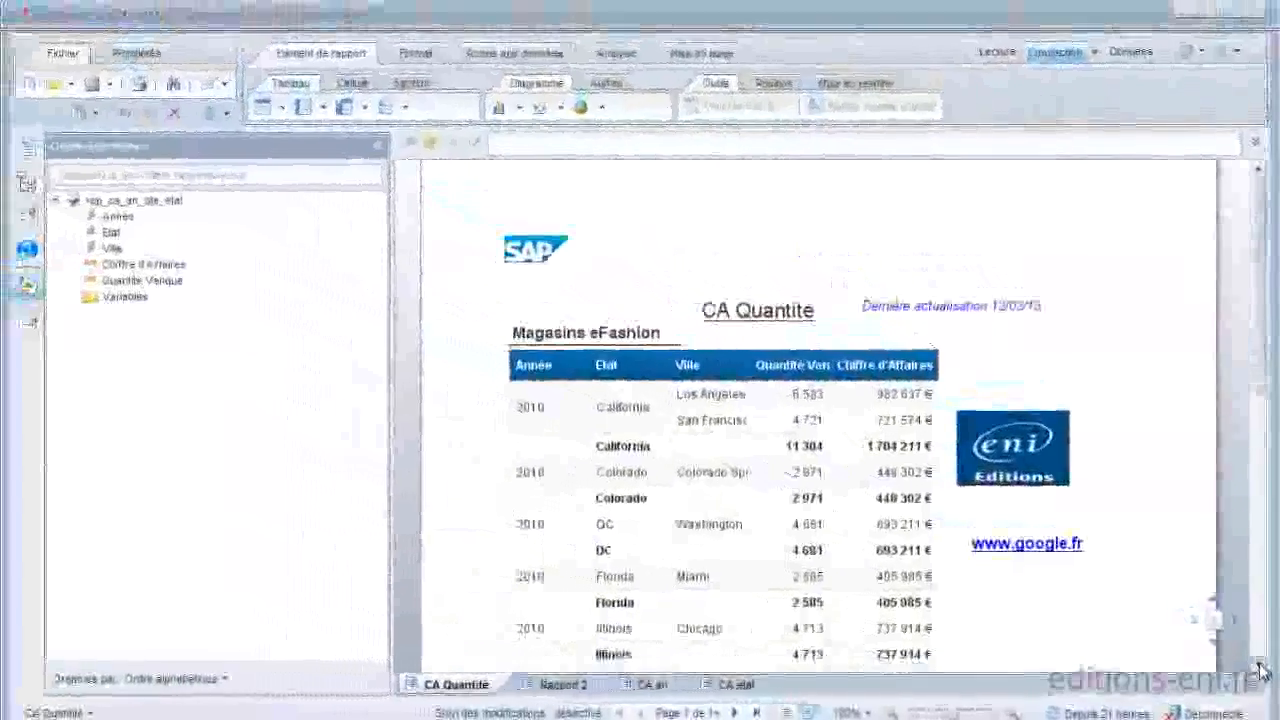
scroll(1250, 665, down, 3)
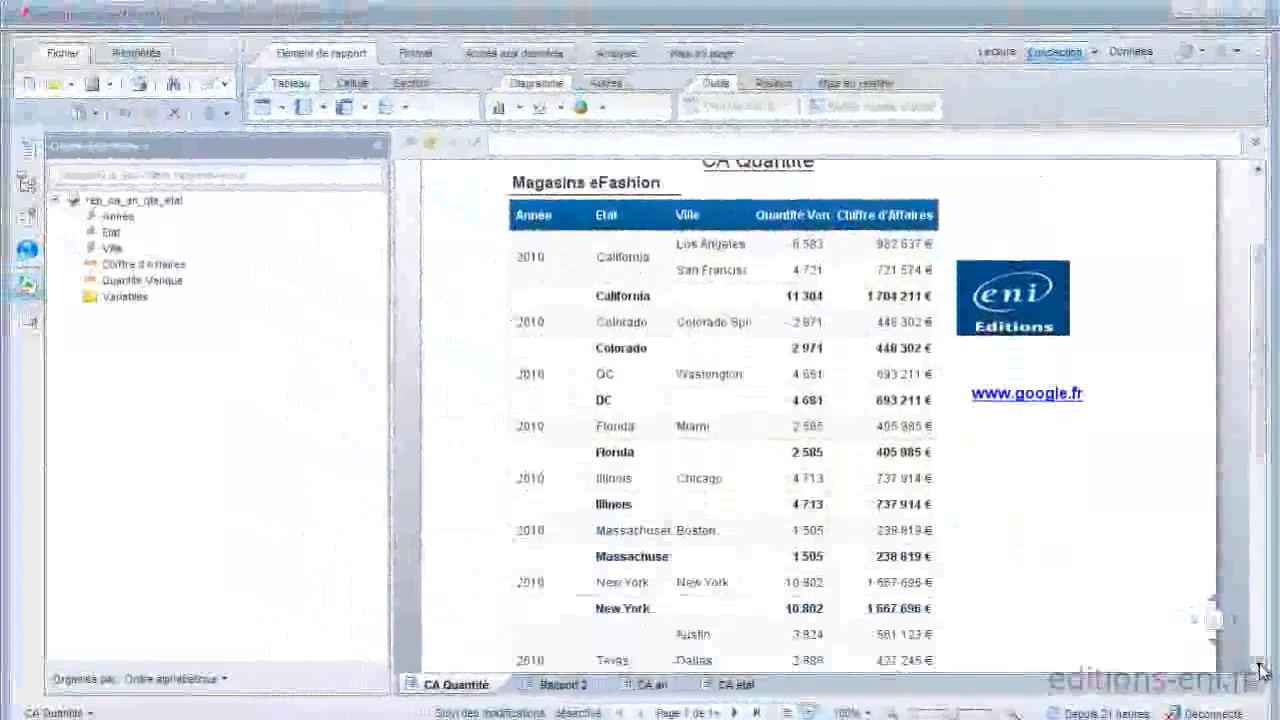
scroll(1260, 670, down, 4)
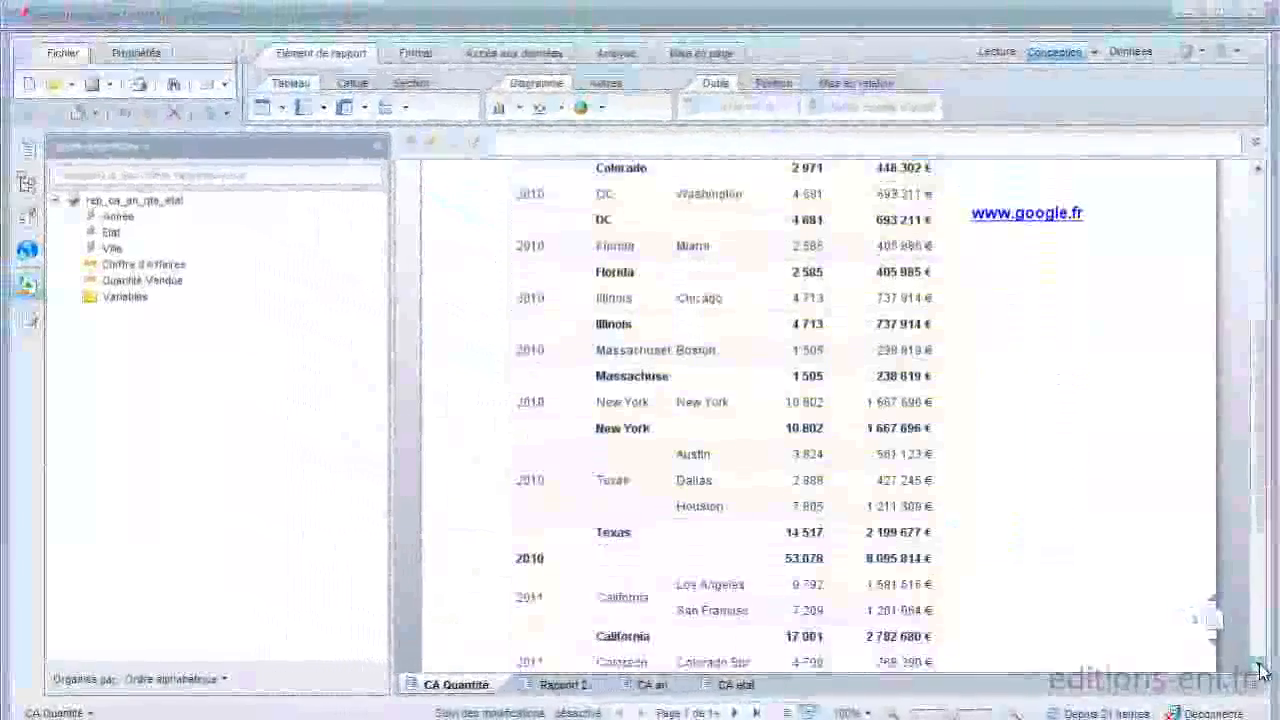
scroll(1260, 670, down, 3)
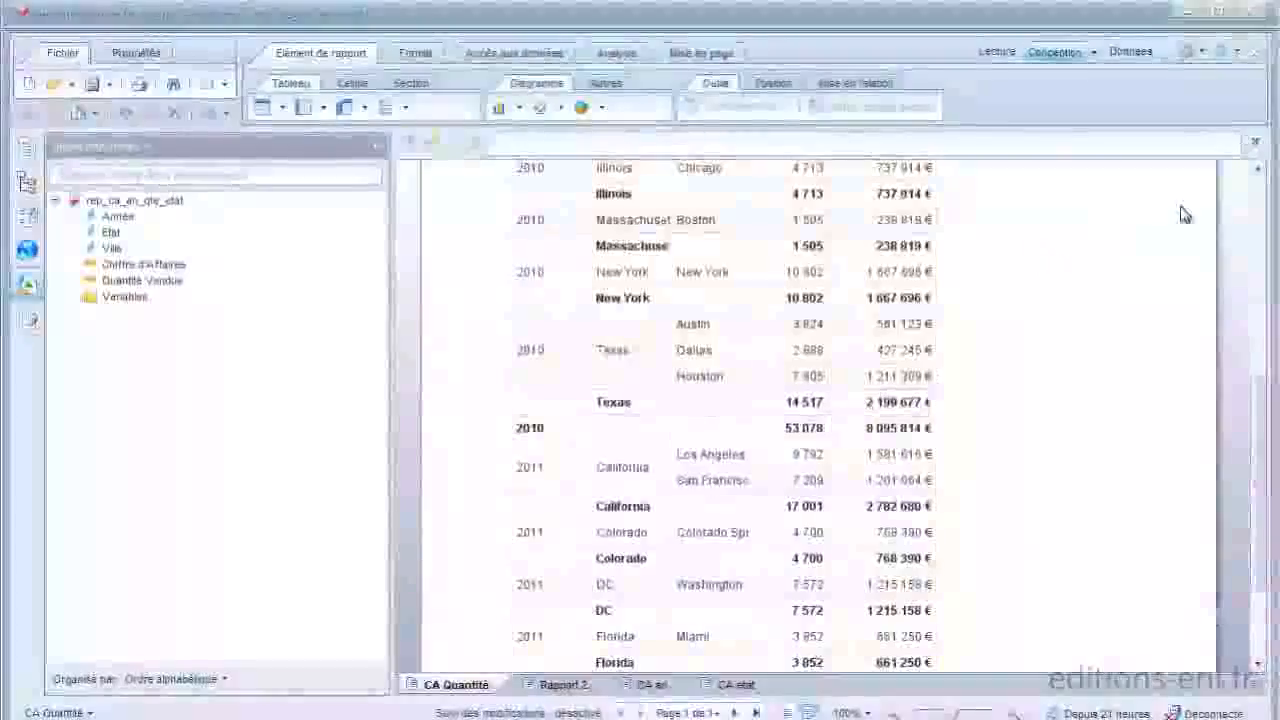
click(1262, 200)
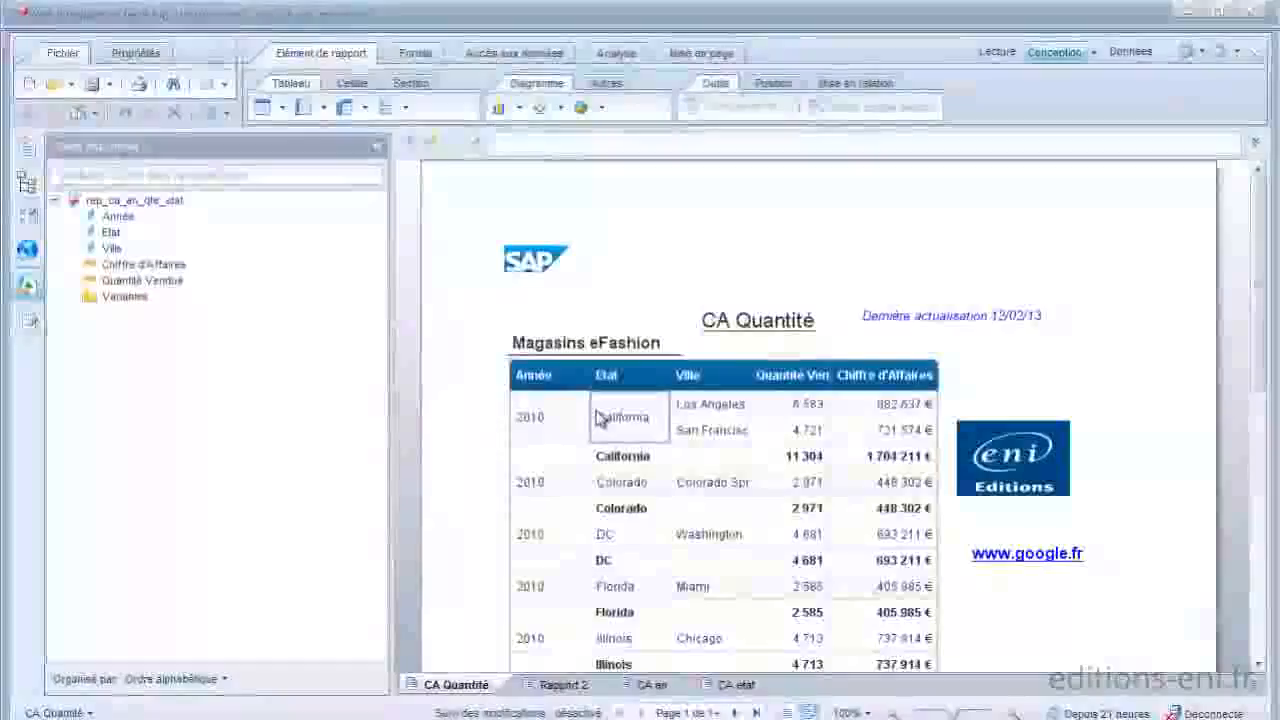
click(600, 418)
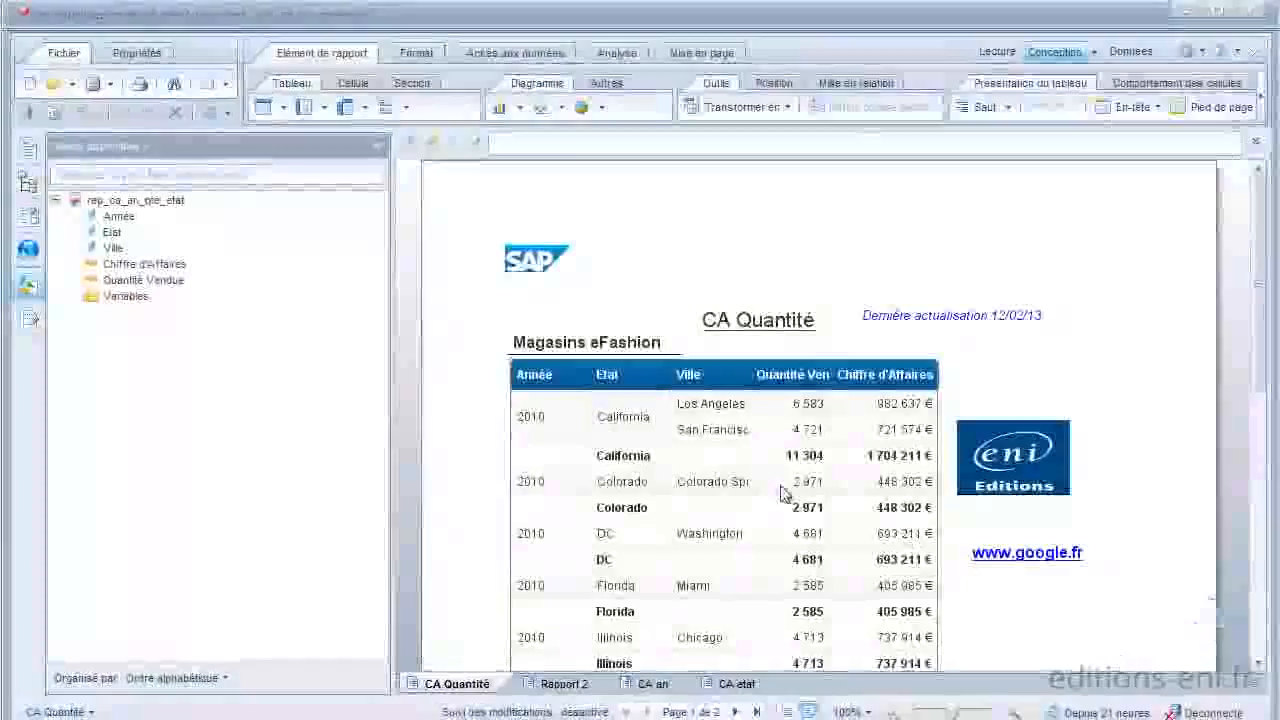
Step: Turn on the break header (En-tête de saut) for the Année break in the break manager
click(560, 420)
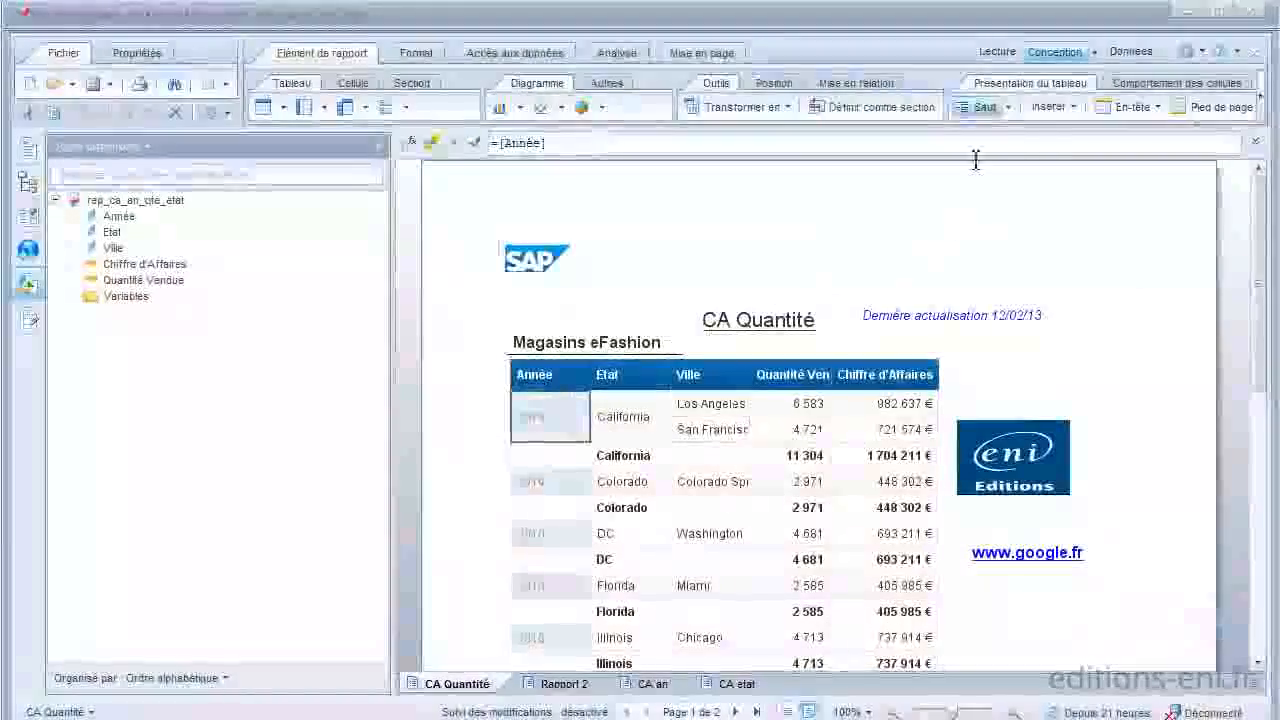
click(1009, 108)
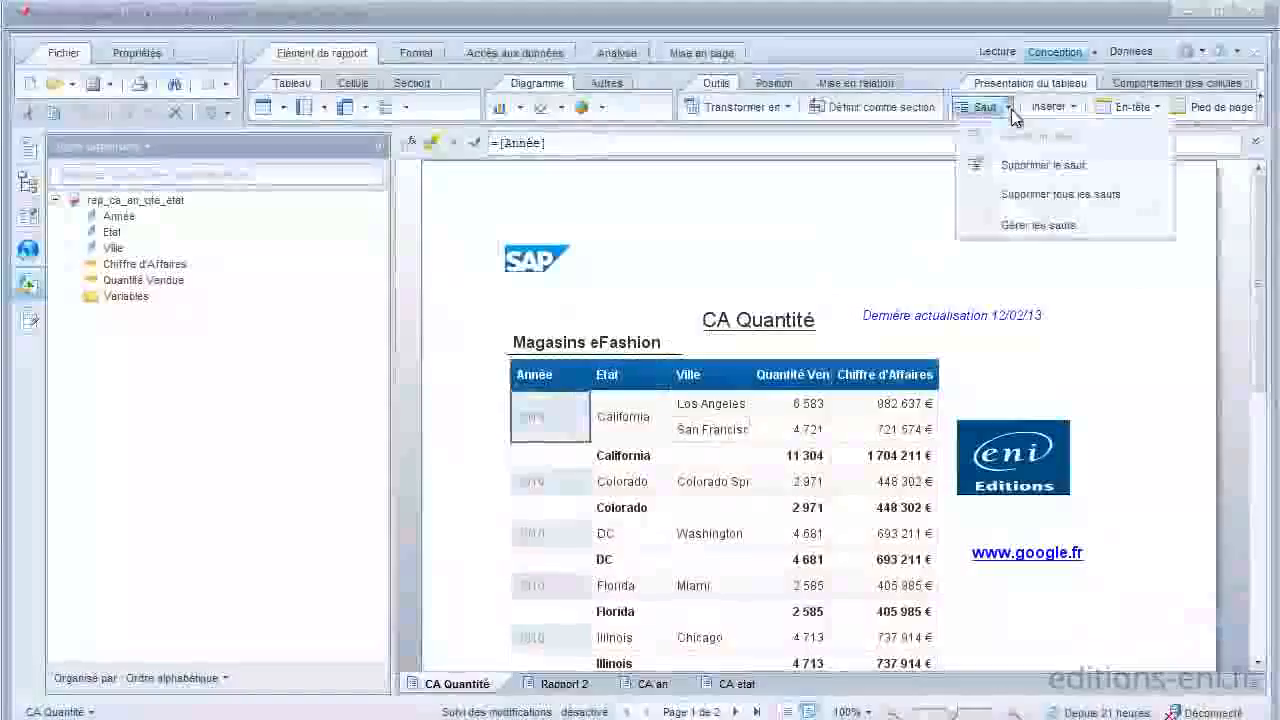
click(1038, 224)
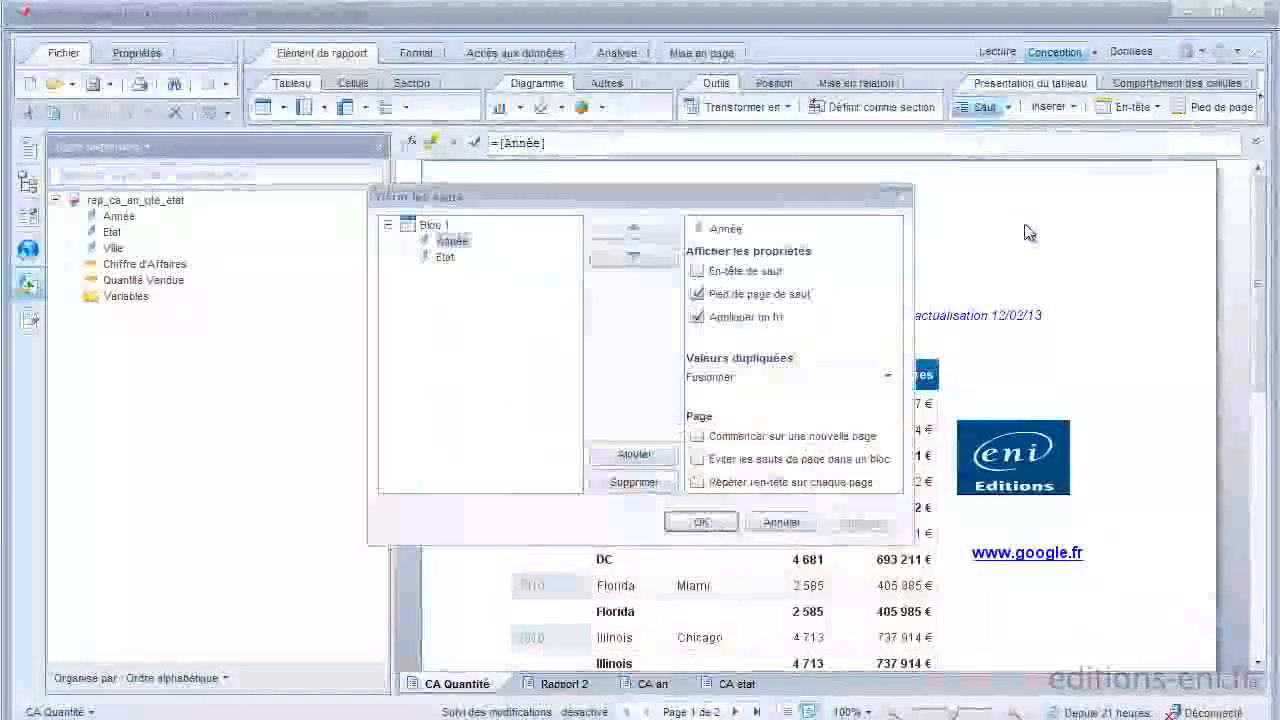
click(697, 271)
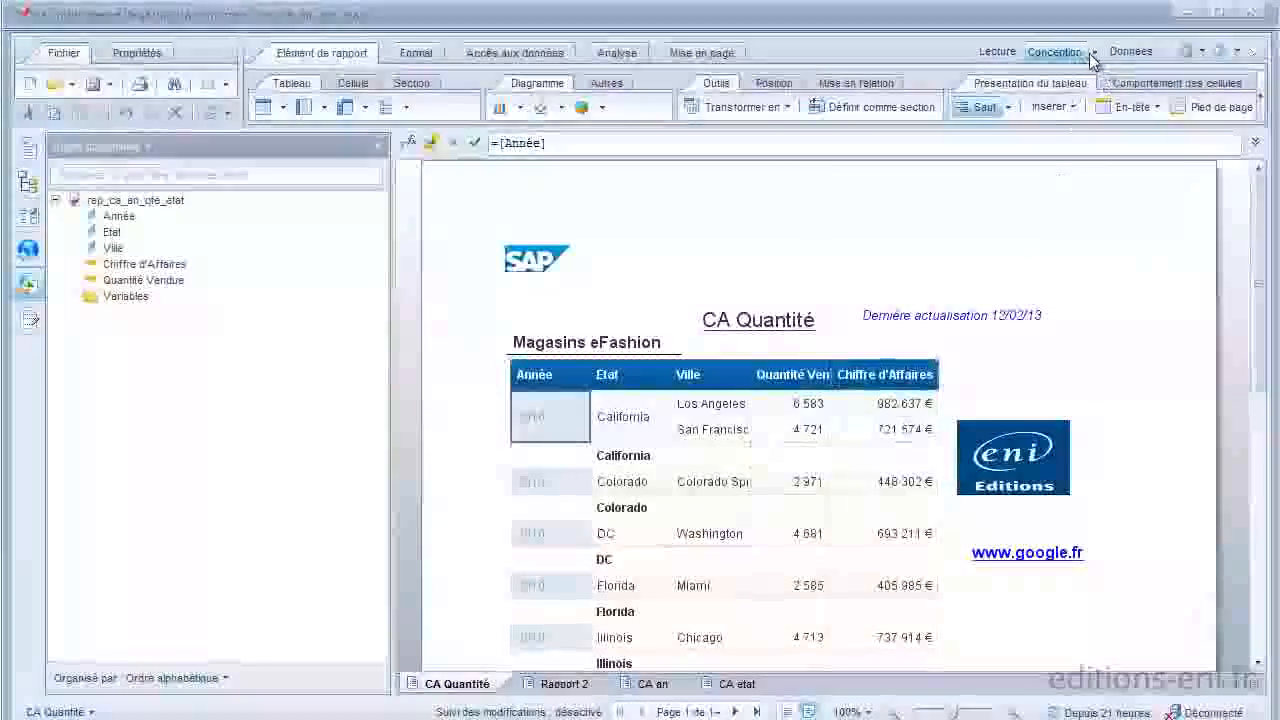
Step: In the structure view, place Chiffre d'Affaires in the Etat and Année break footers, then show the results again
right_click(1025, 377)
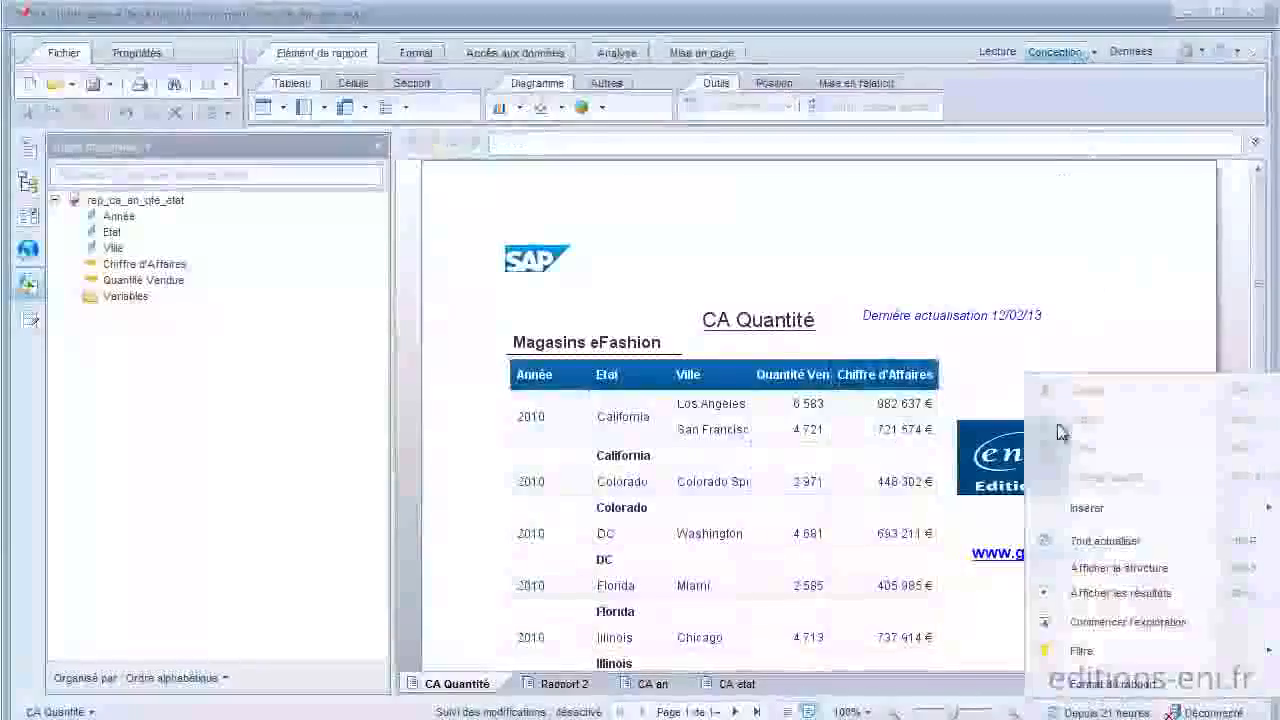
click(1128, 568)
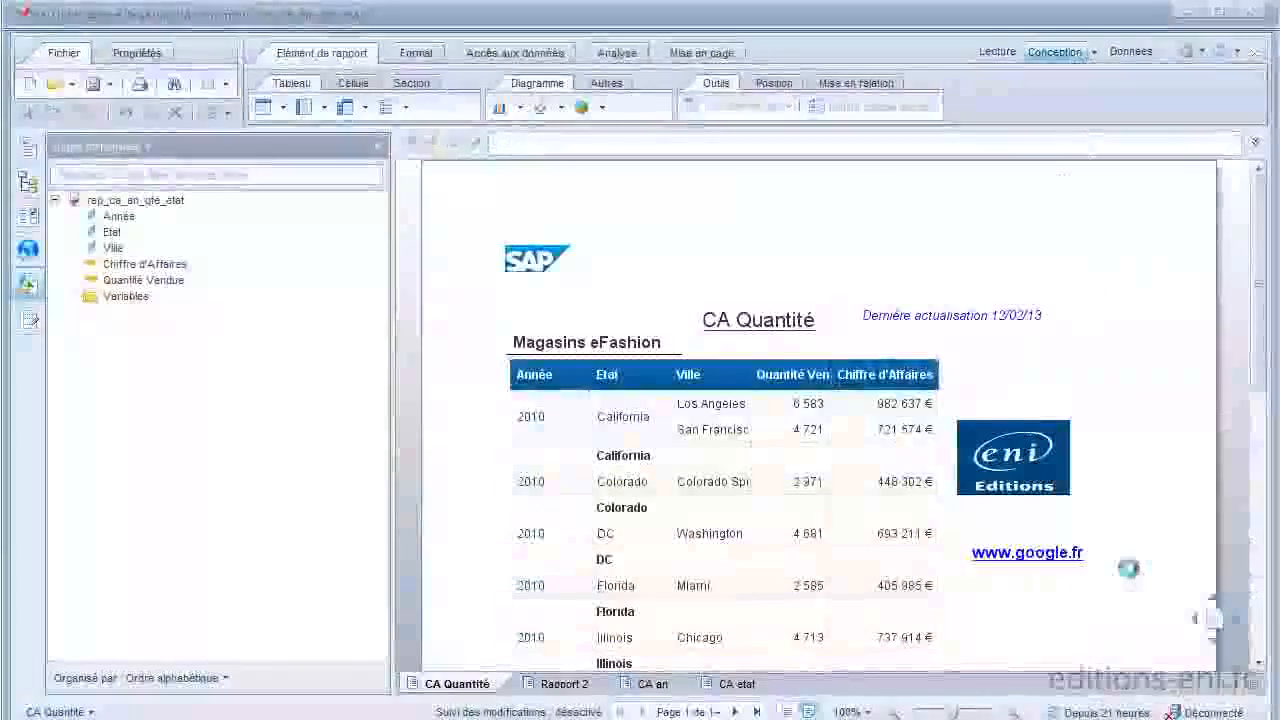
click(130, 268)
drag(128, 270, 880, 410)
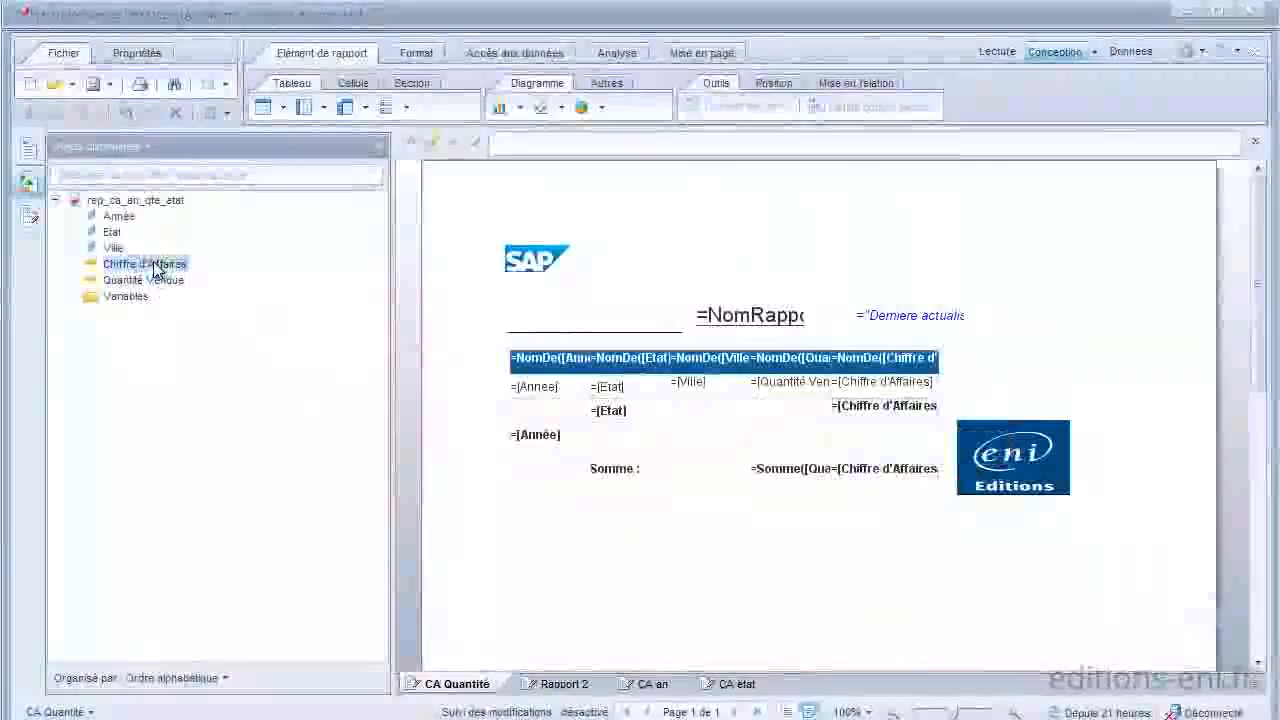
drag(160, 266, 896, 440)
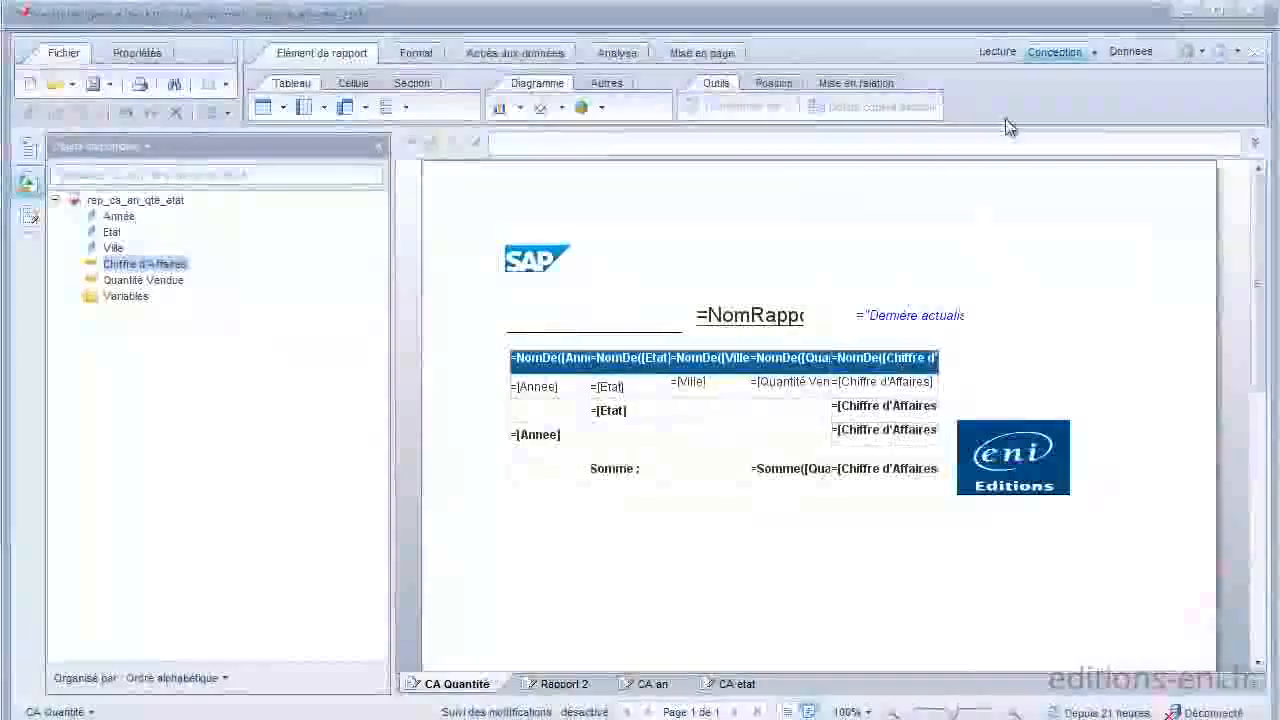
right_click(1018, 374)
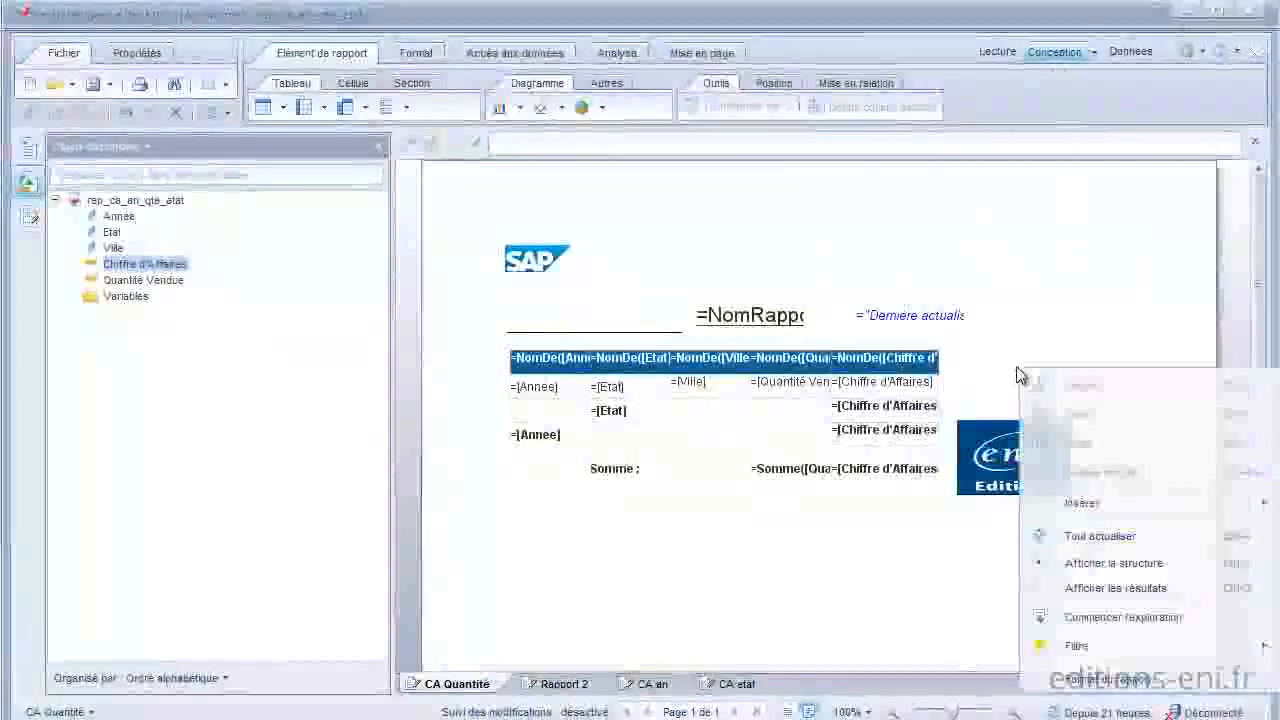
click(1098, 587)
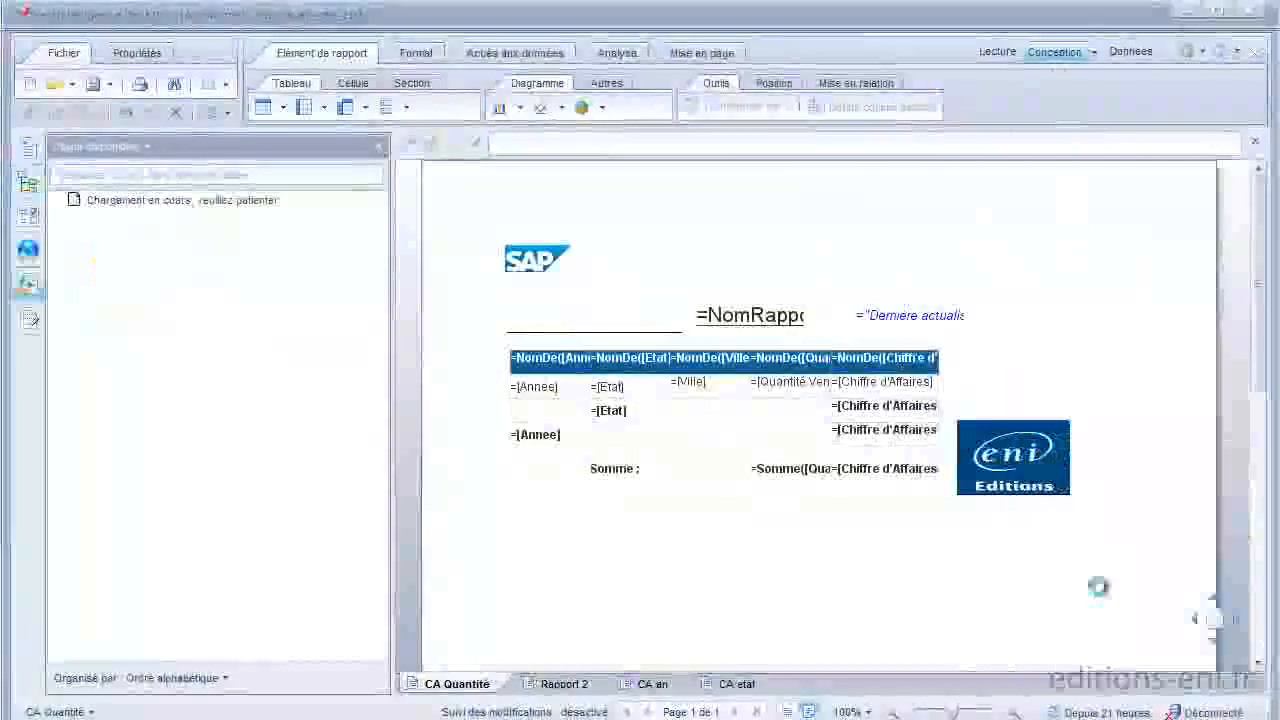
Step: Review the Chiffre d'Affaires subtotals per Etat and Année and the headers starting each year across pages 1 and 2
click(957, 484)
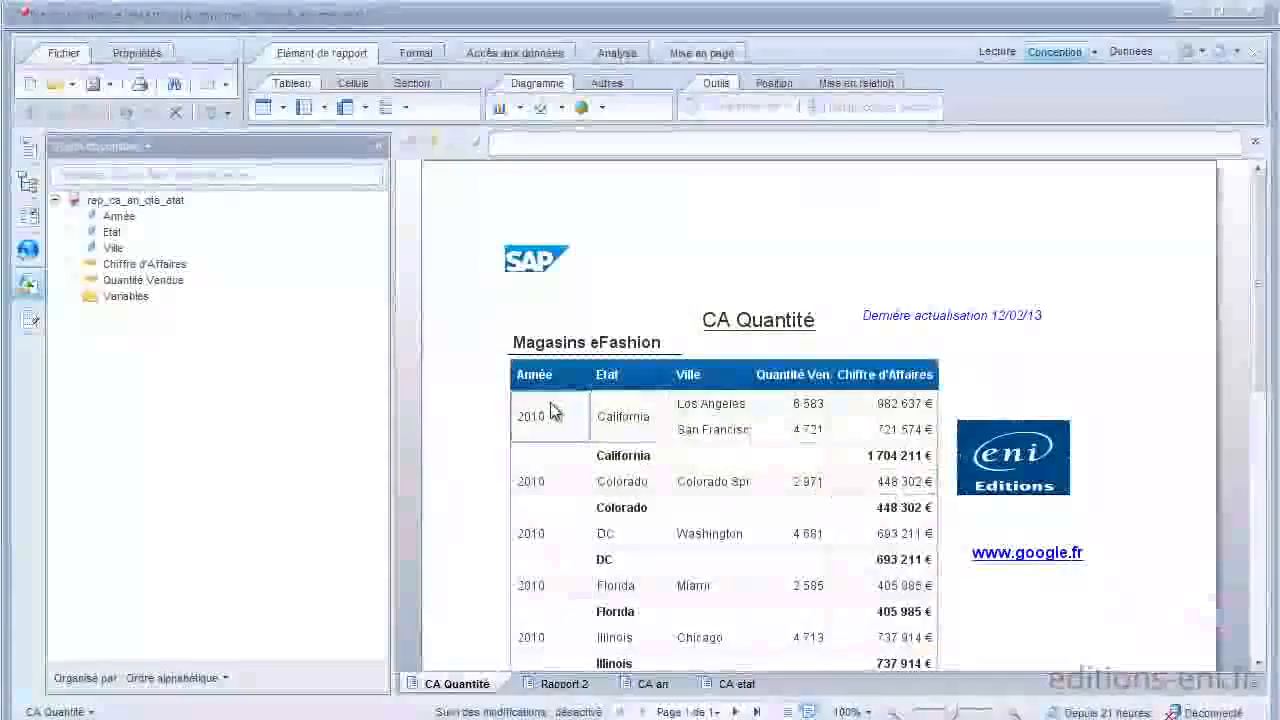
click(703, 404)
click(790, 637)
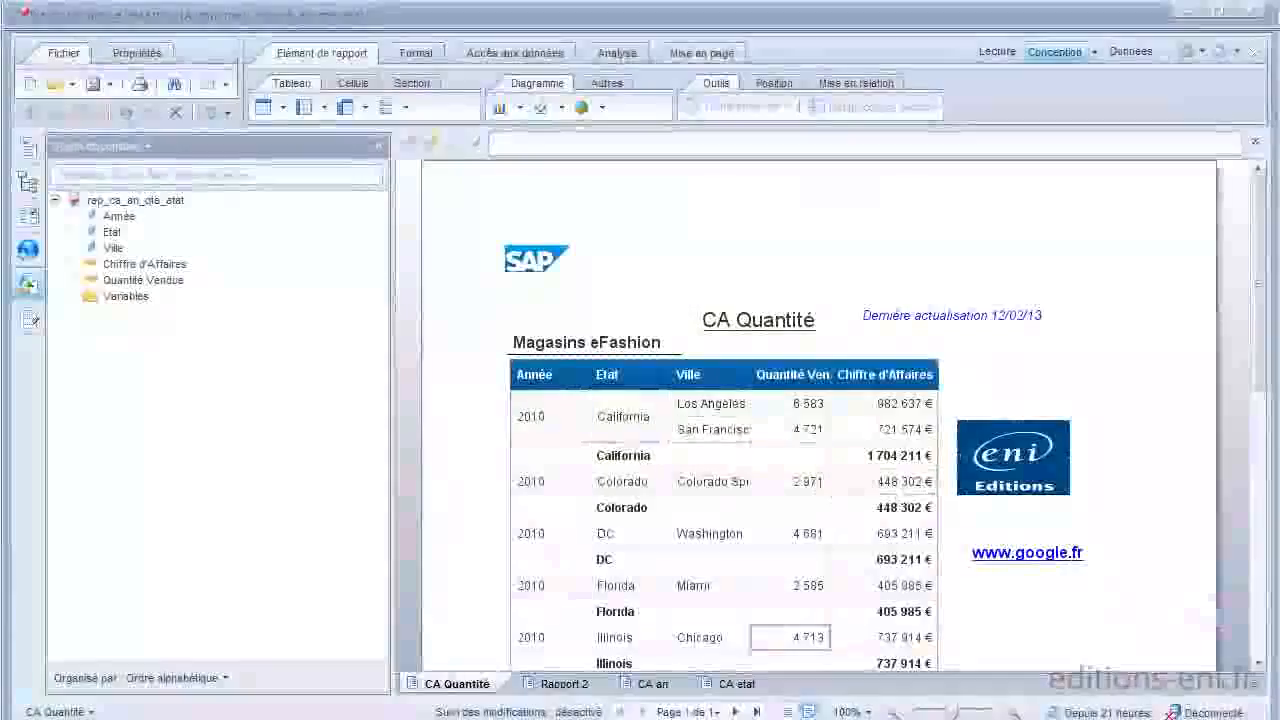
click(735, 712)
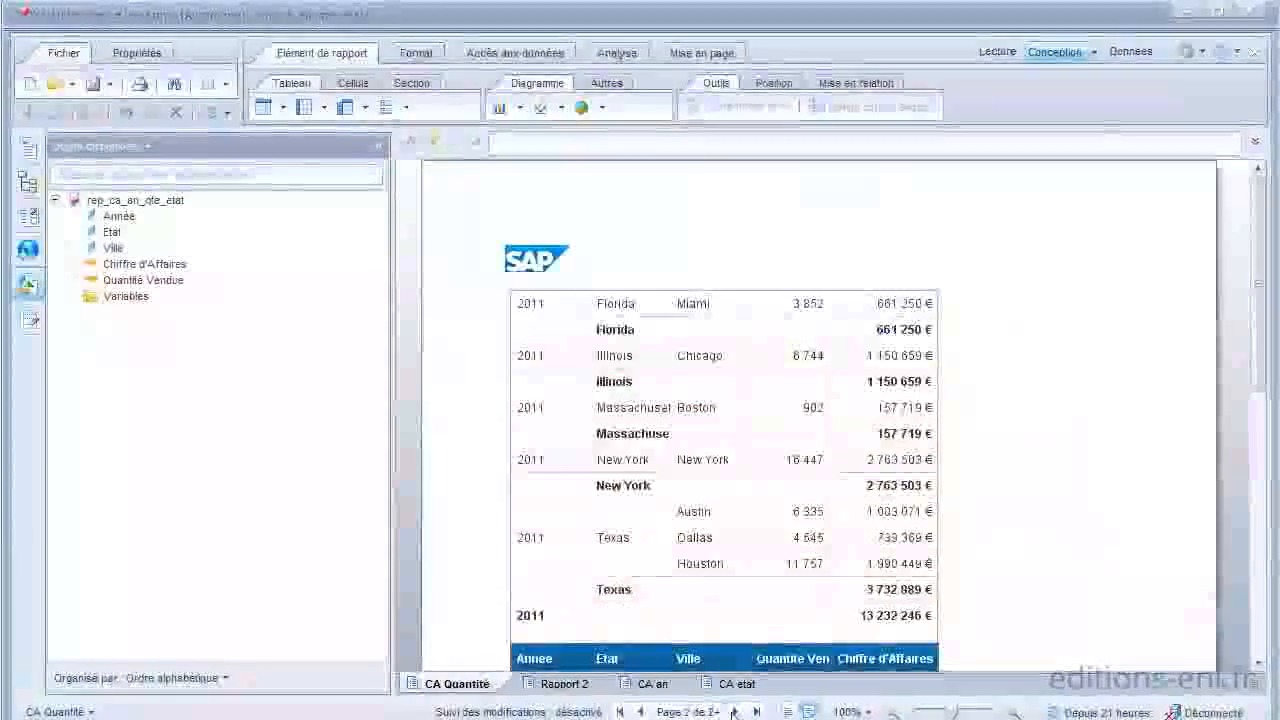
click(550, 268)
click(583, 615)
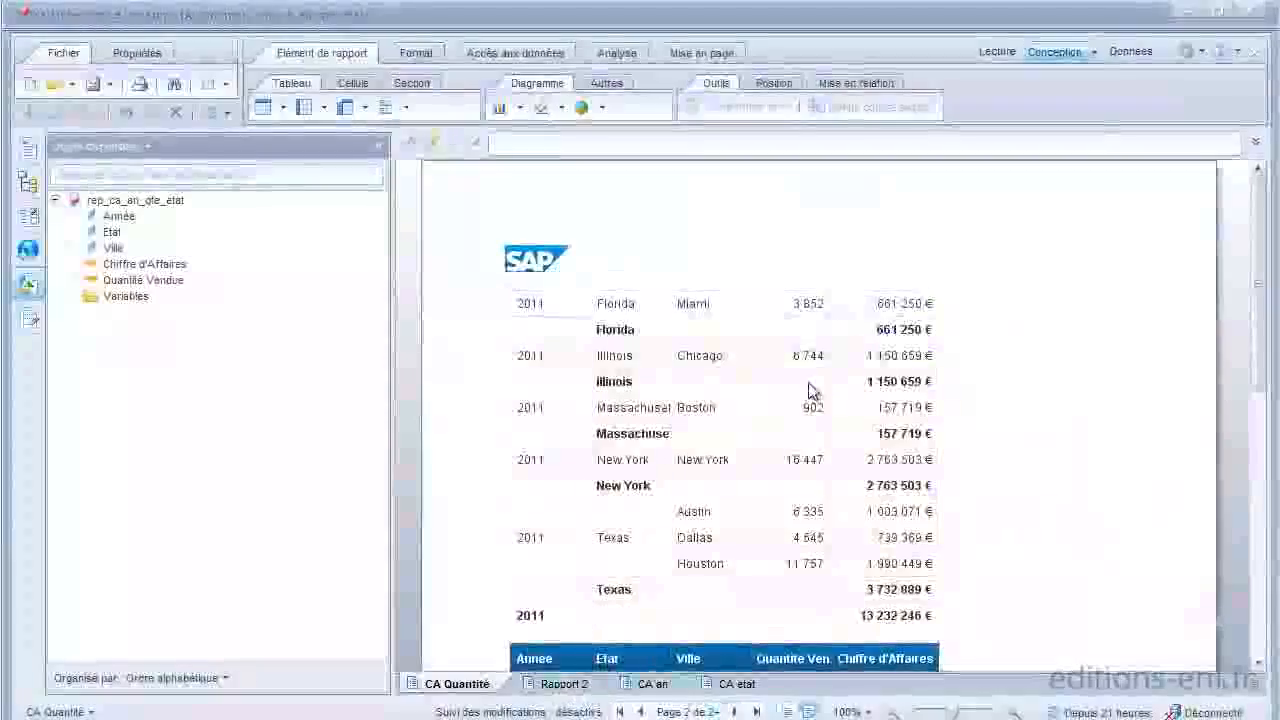
click(643, 712)
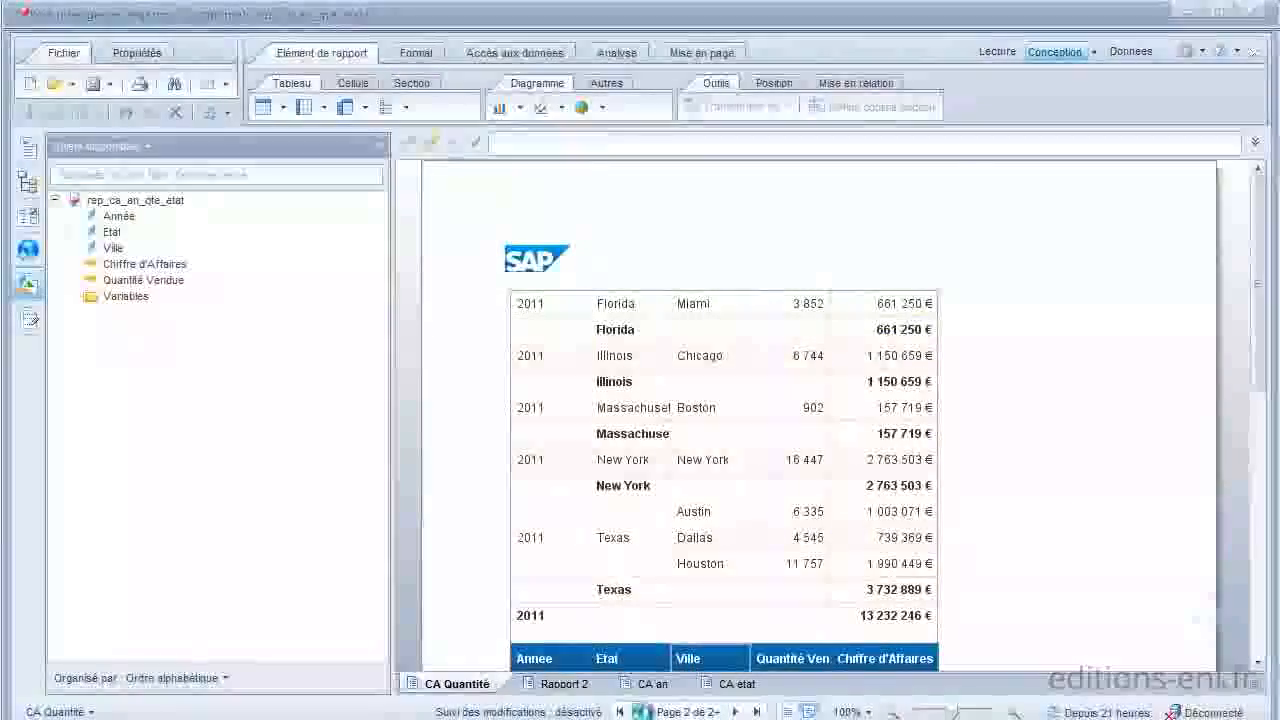
click(1259, 664)
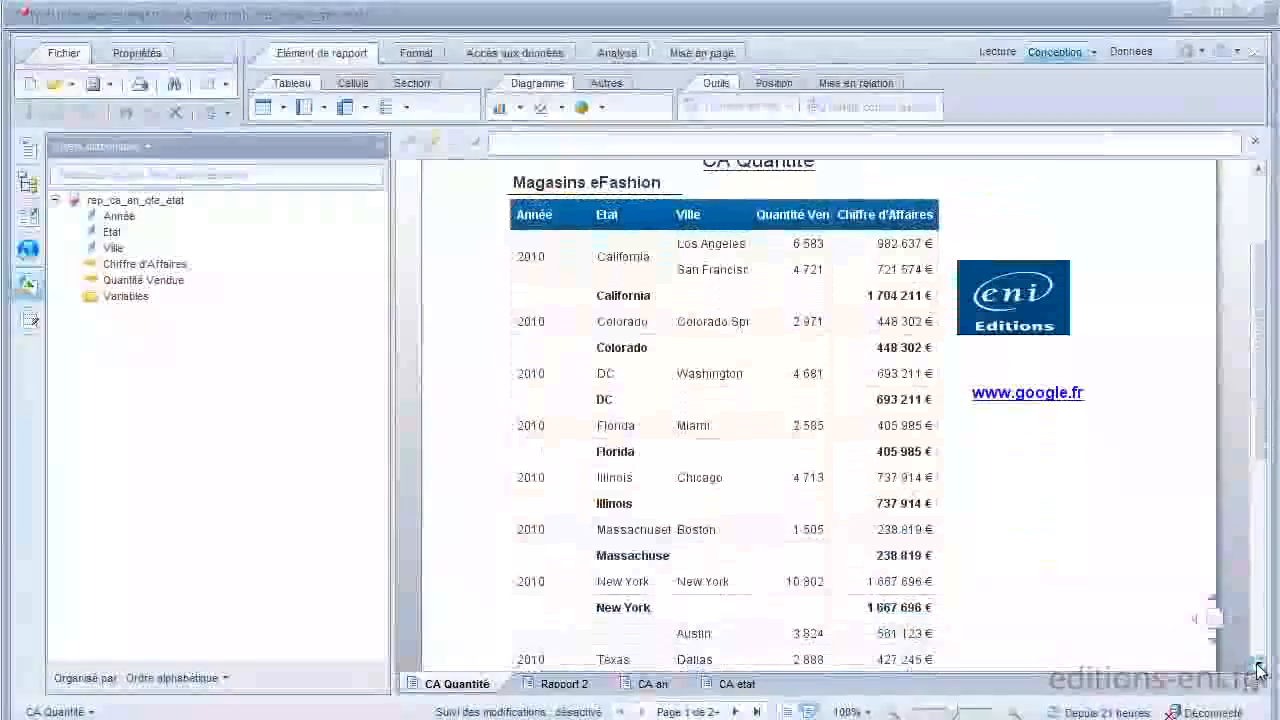
scroll(1259, 668, down, 5)
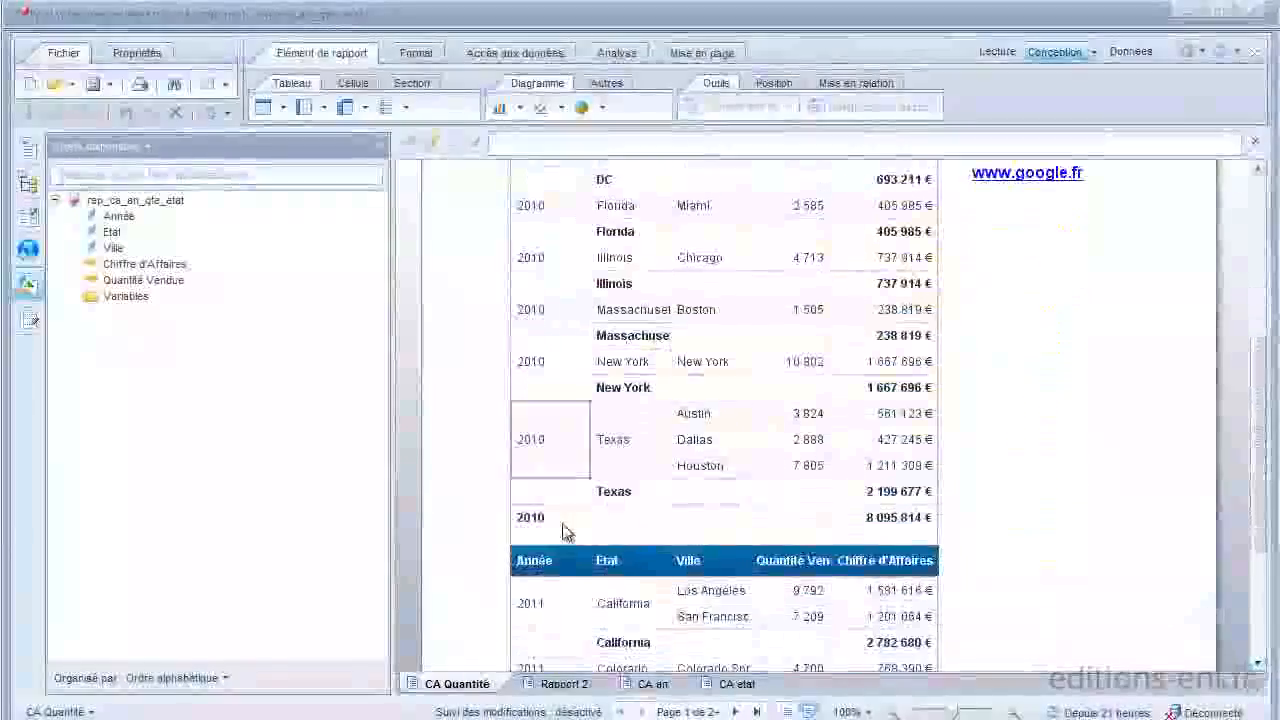
Step: In the break manager, make the Année break start on a new page (Commencer sur une nouvelle page)
click(551, 612)
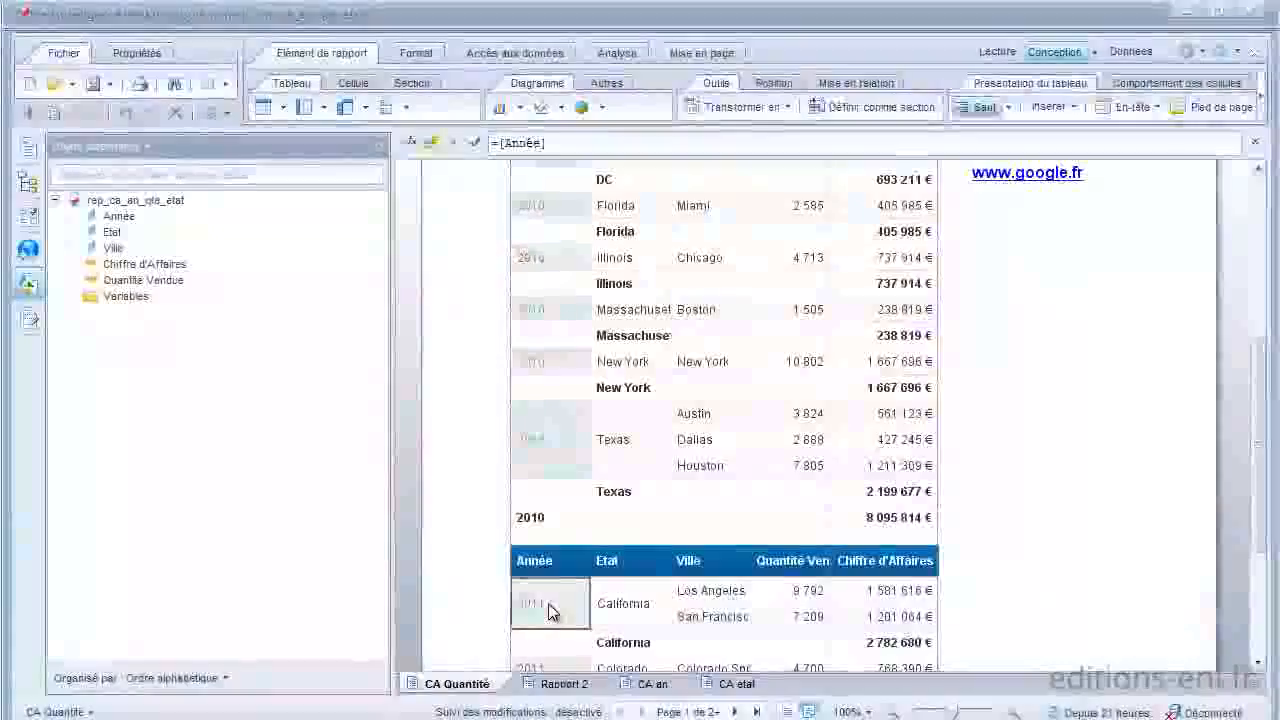
click(1009, 107)
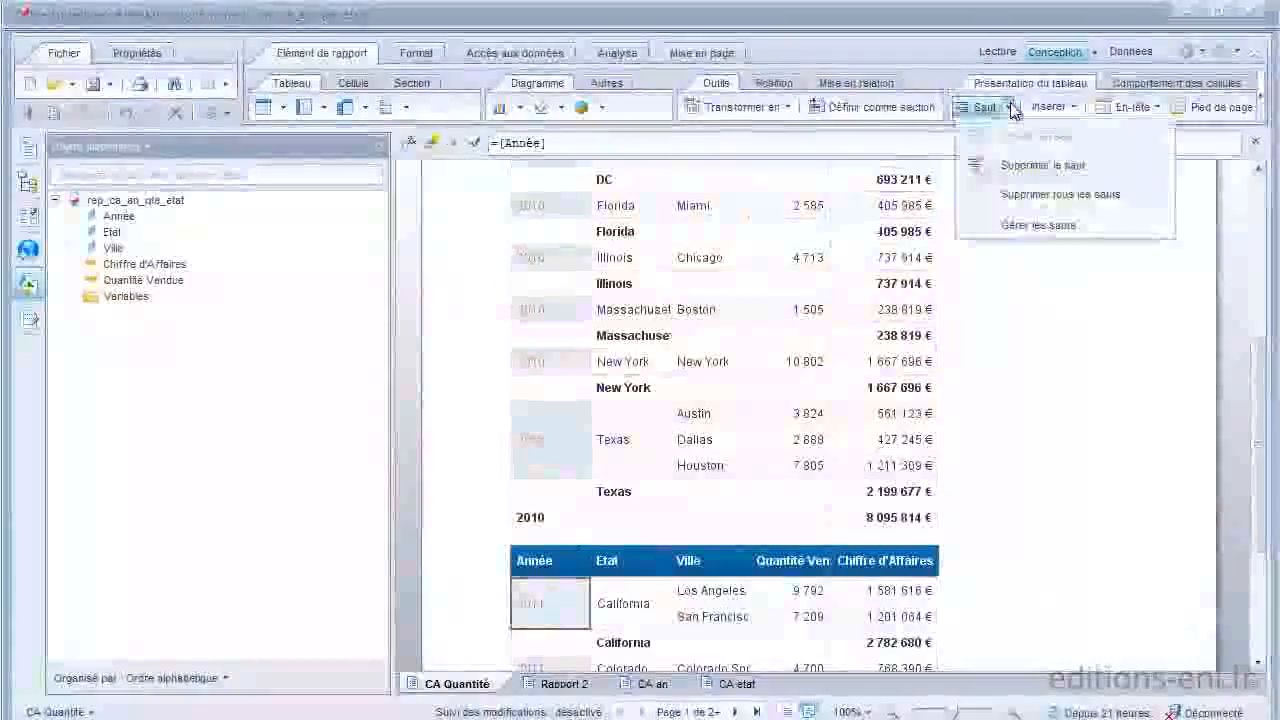
click(1009, 227)
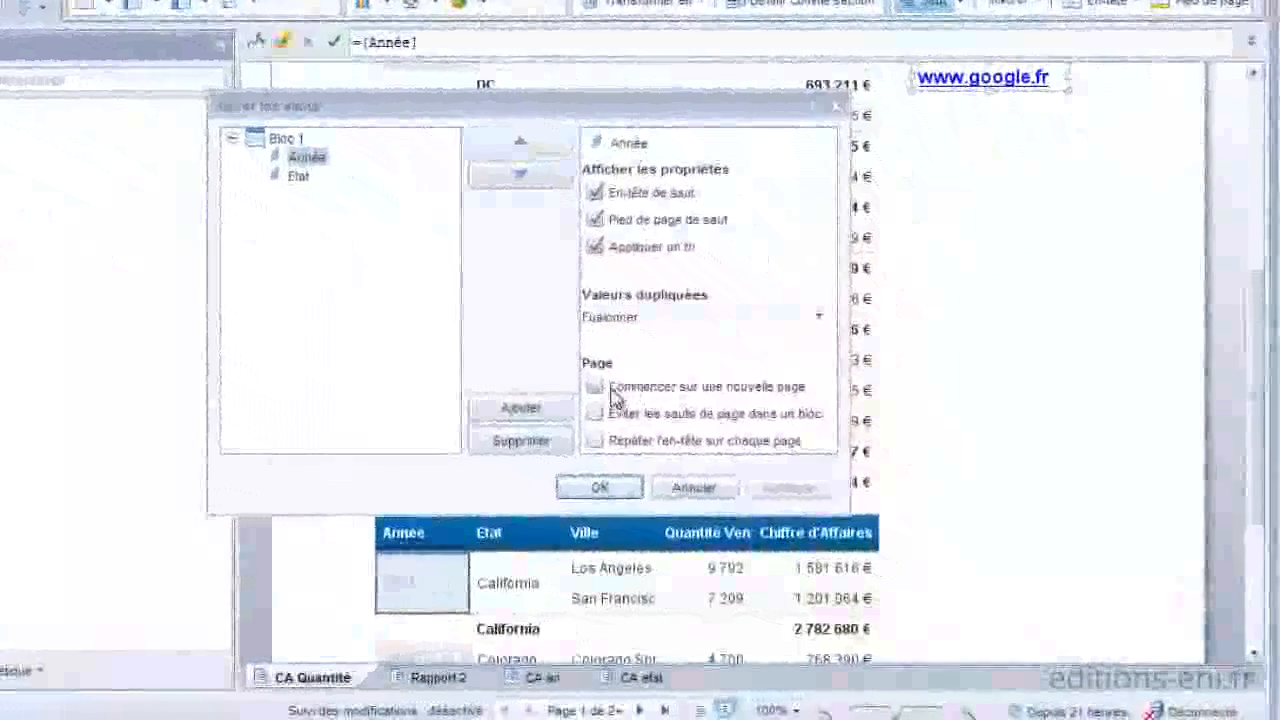
click(640, 401)
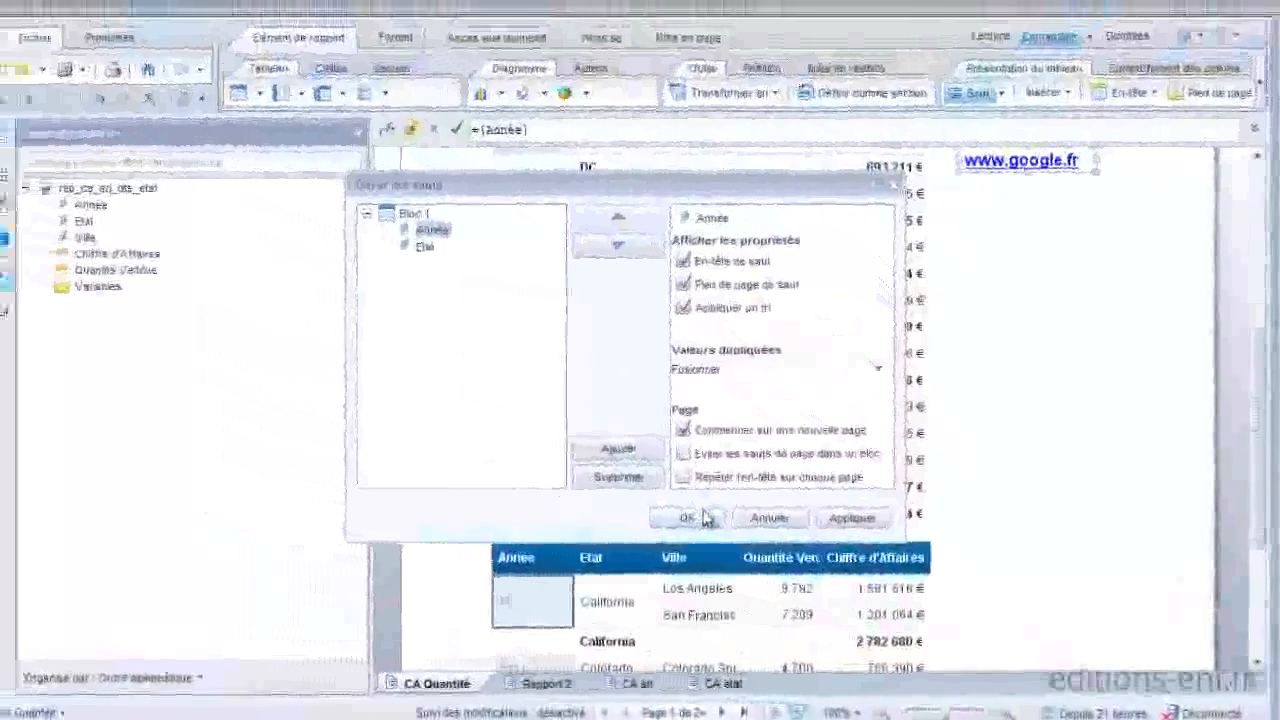
click(600, 487)
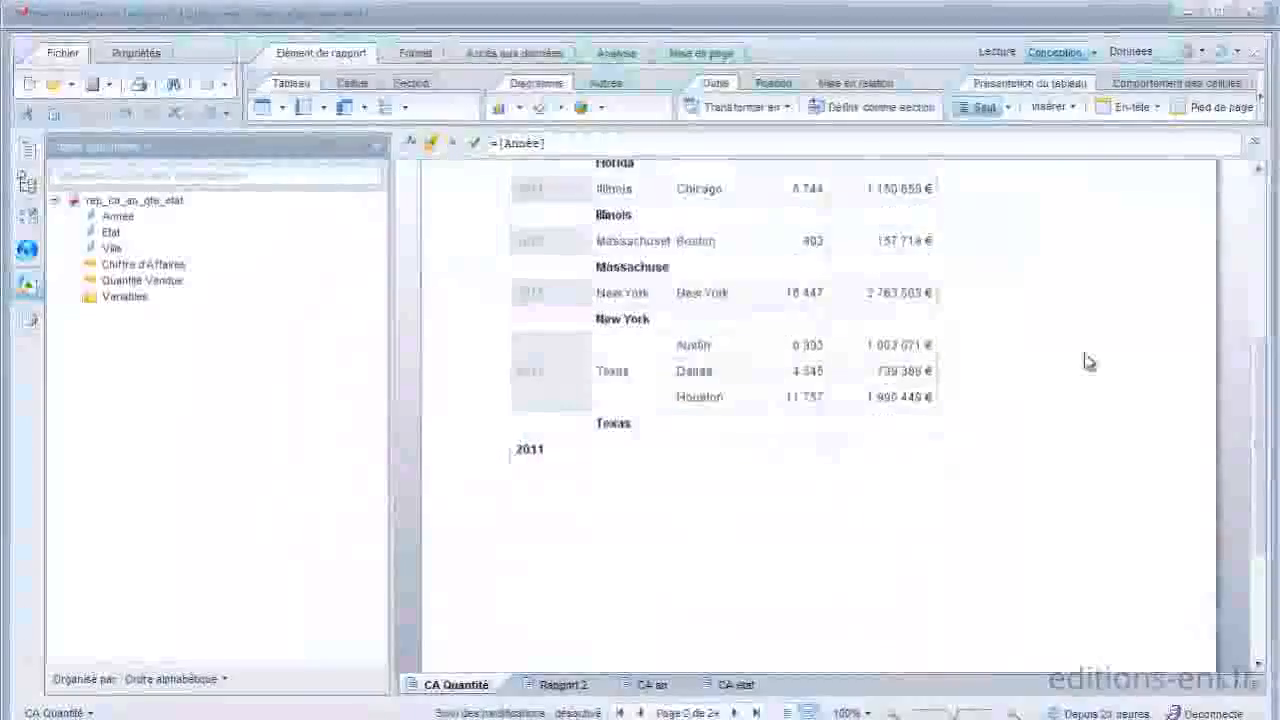
Step: Page through the CA Quantité report to check how each Année is laid out on its own page
click(1260, 207)
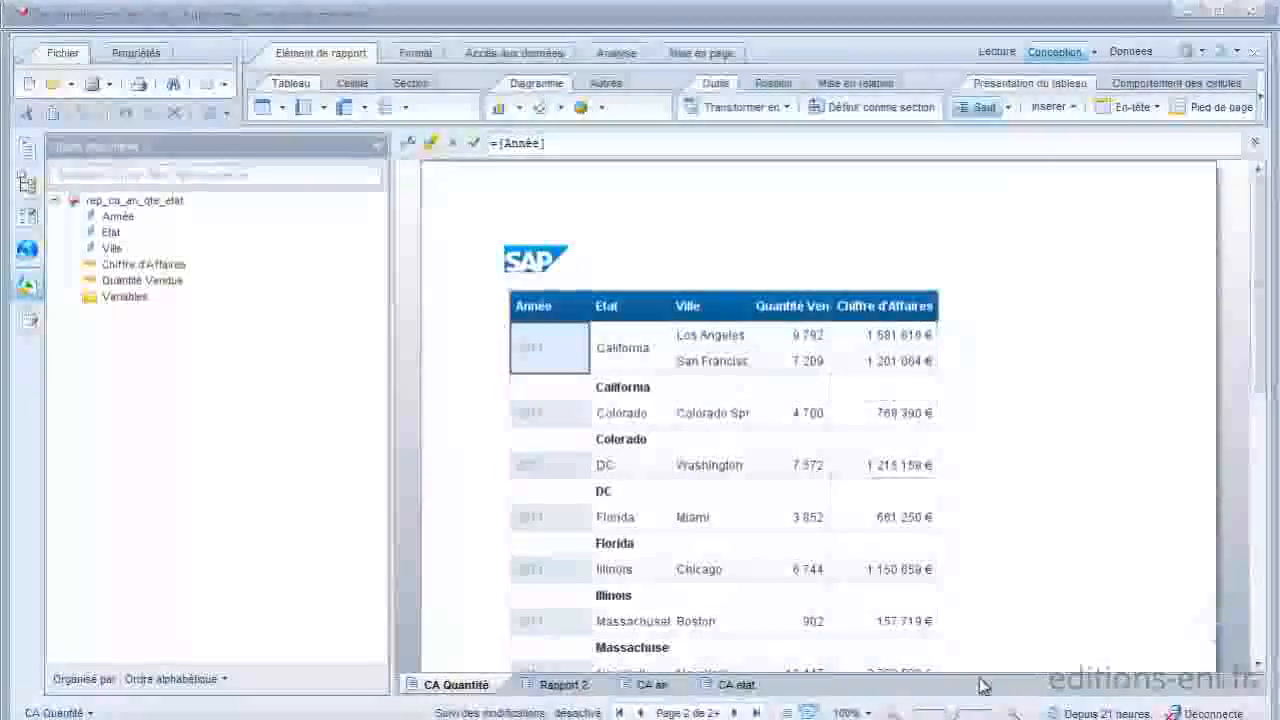
click(1258, 668)
click(1258, 668)
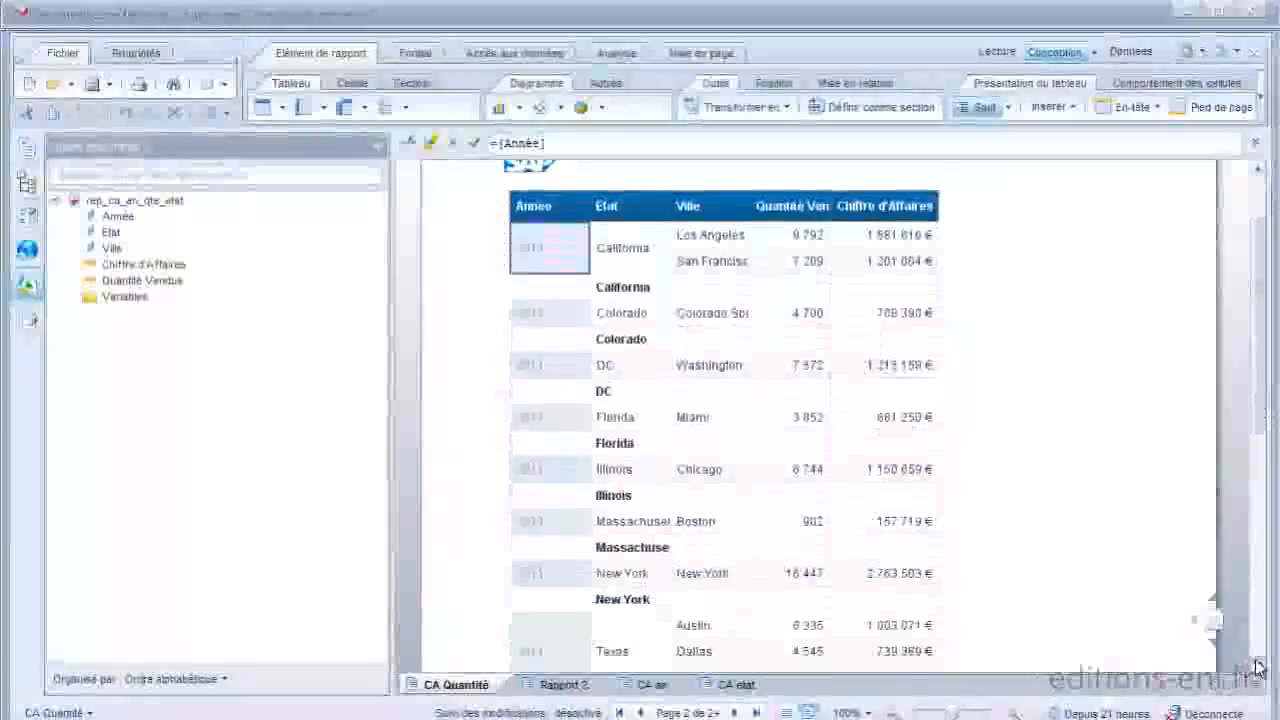
click(1258, 668)
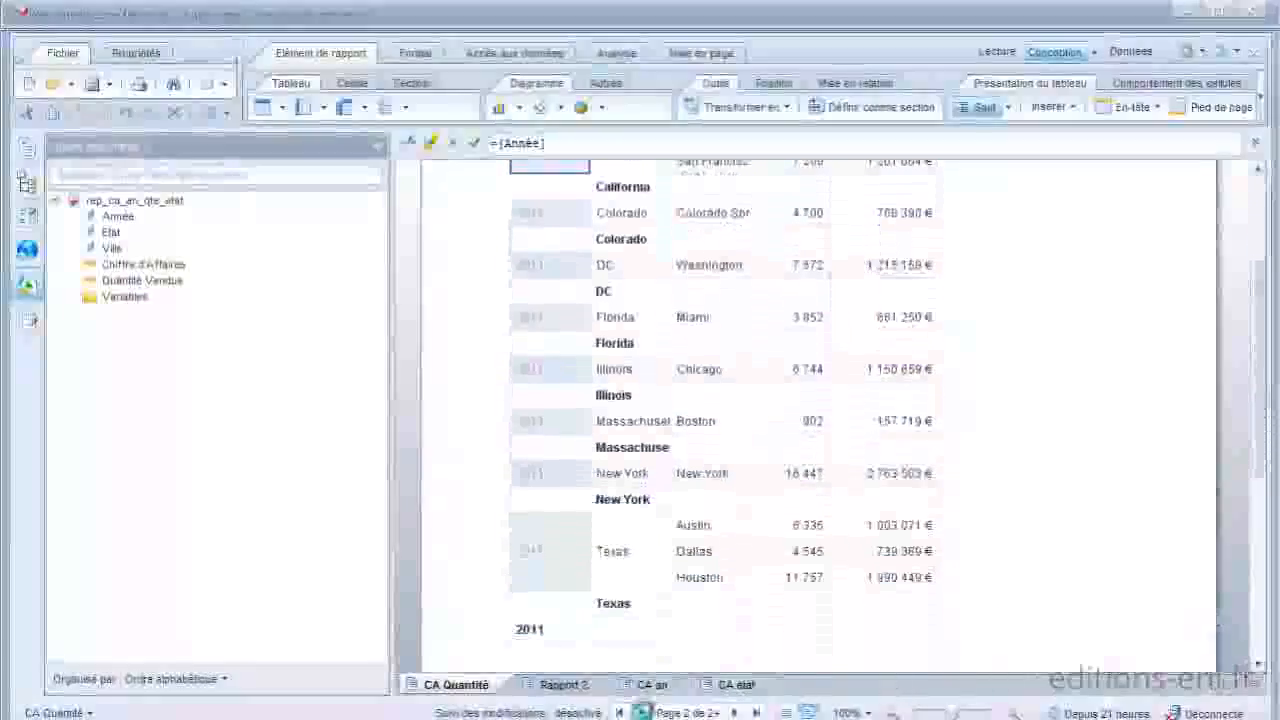
click(641, 711)
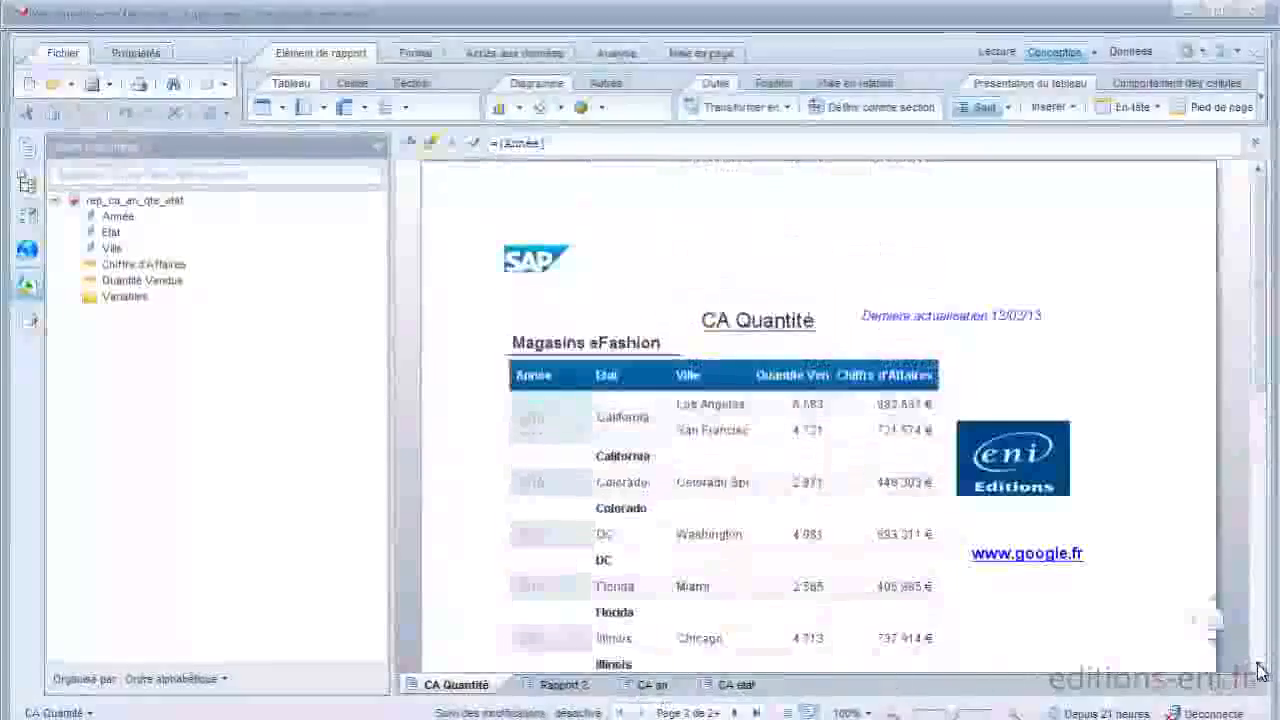
drag(1258, 668, 1258, 668)
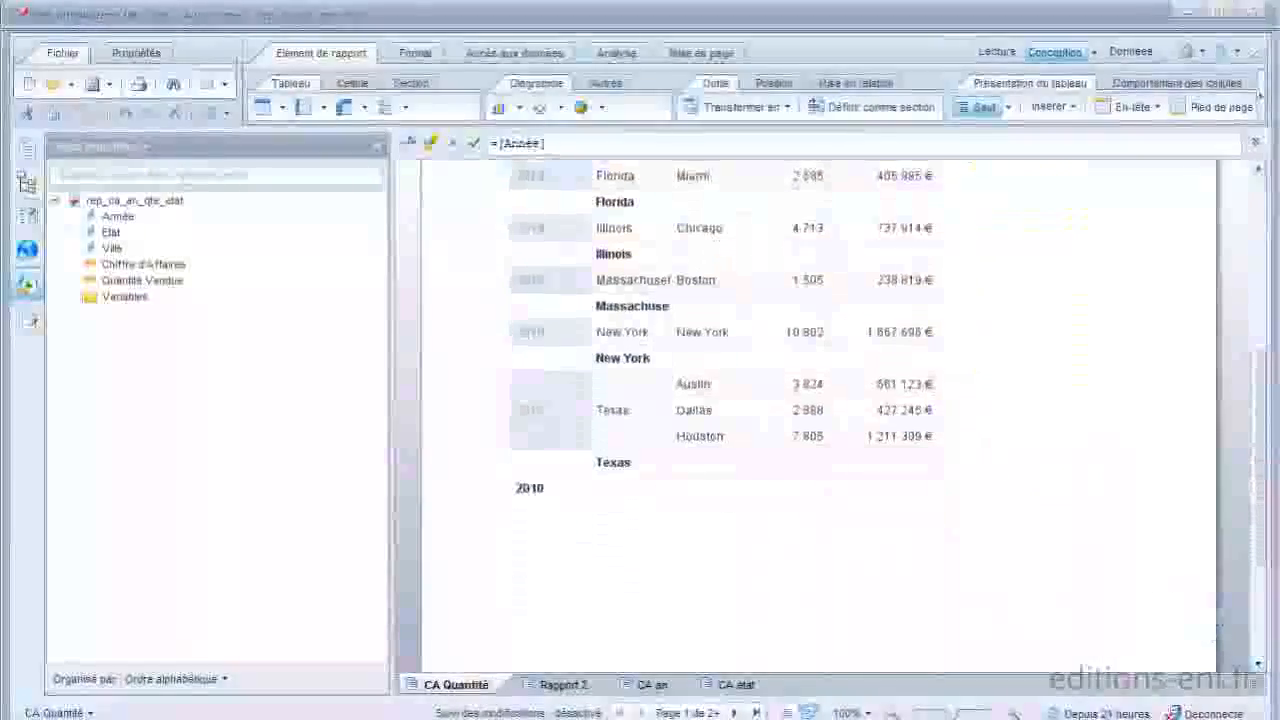
click(735, 713)
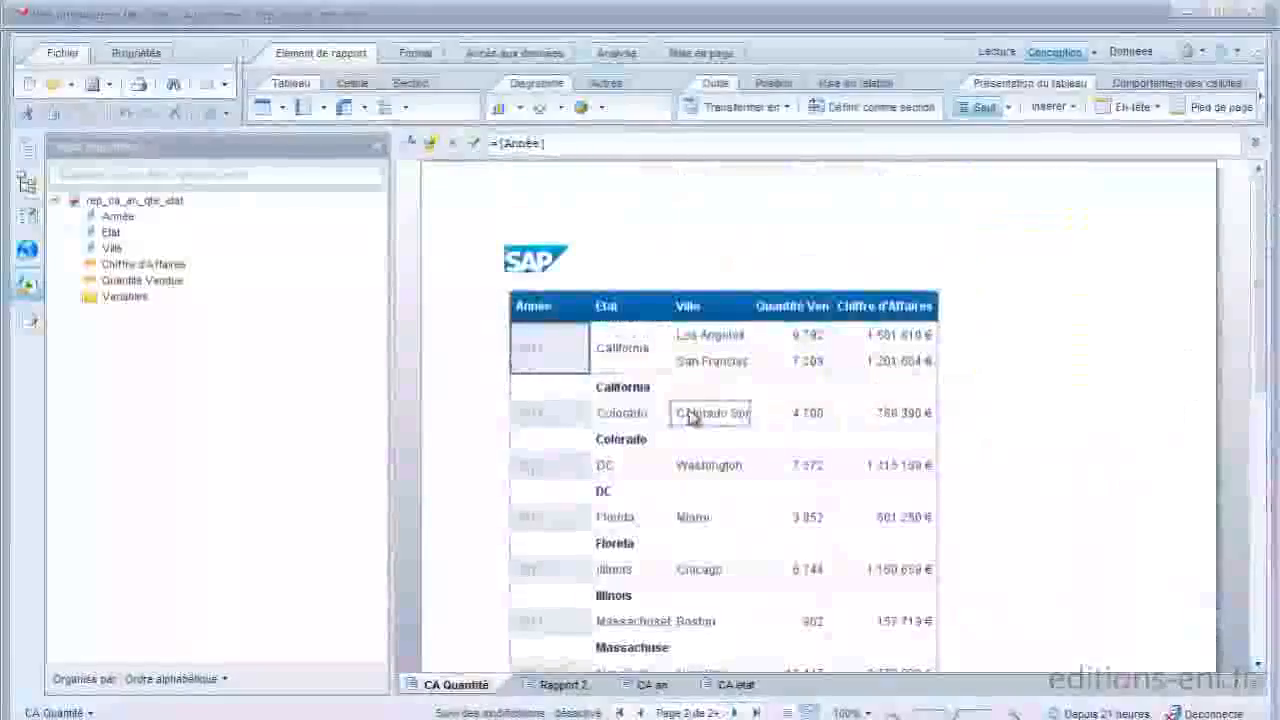
click(1262, 648)
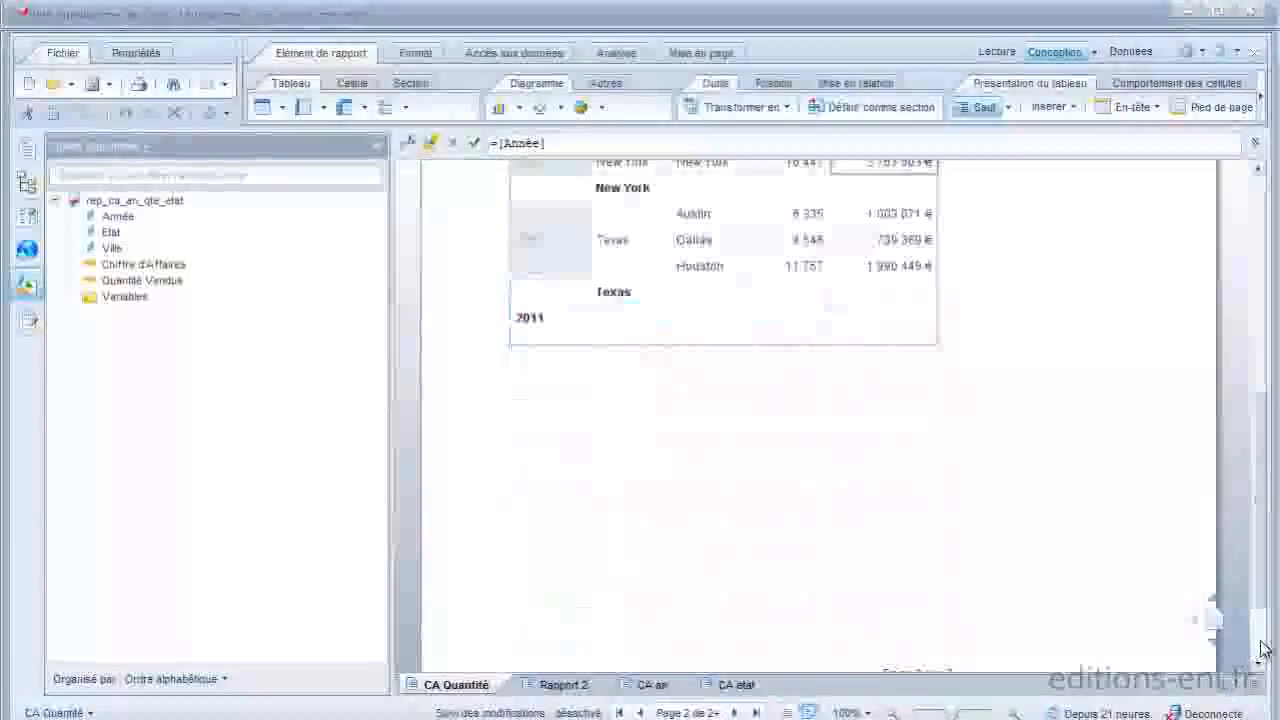
click(733, 713)
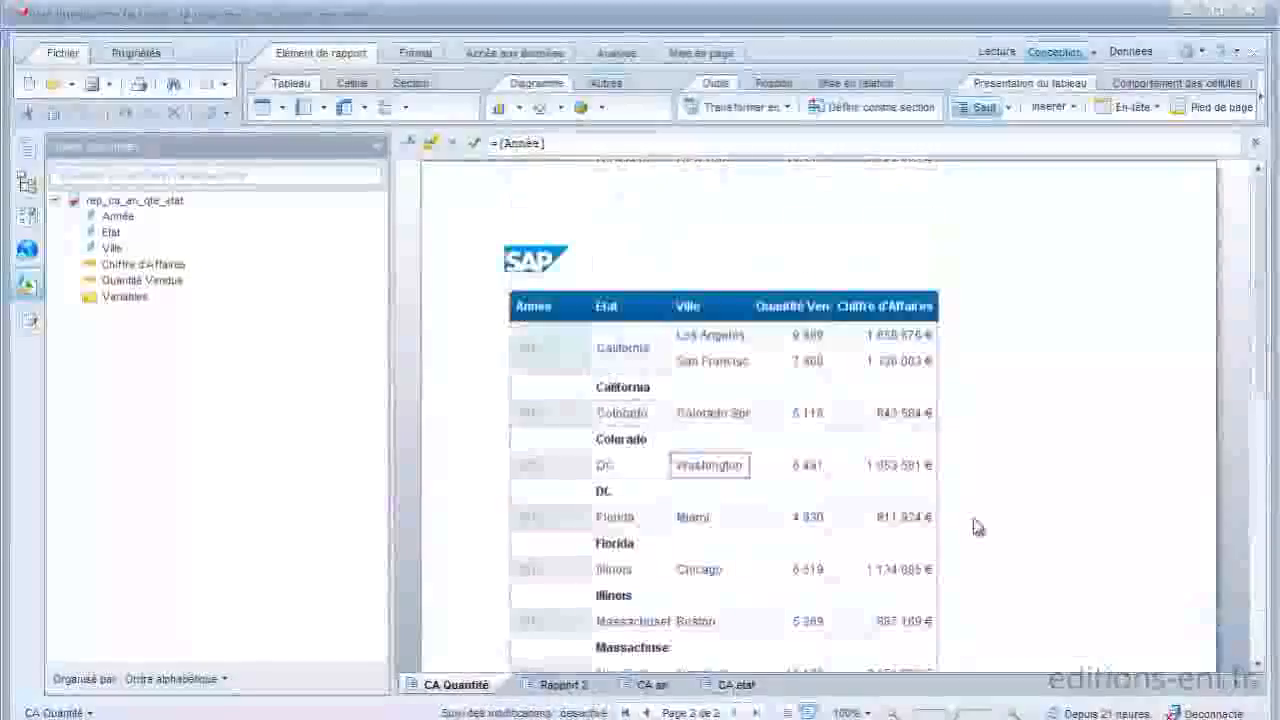
Step: In the structure view, place Chiffre d'Affaires in the Etat and Année break footers
right_click(996, 370)
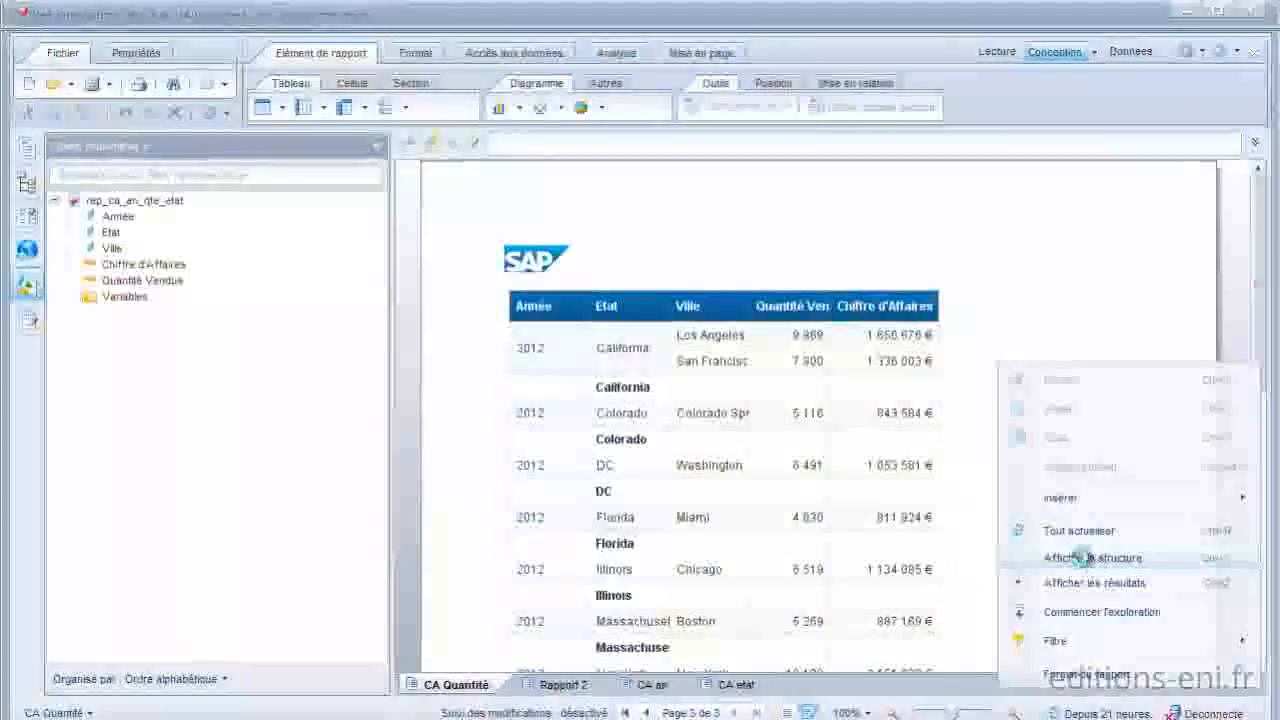
click(1083, 558)
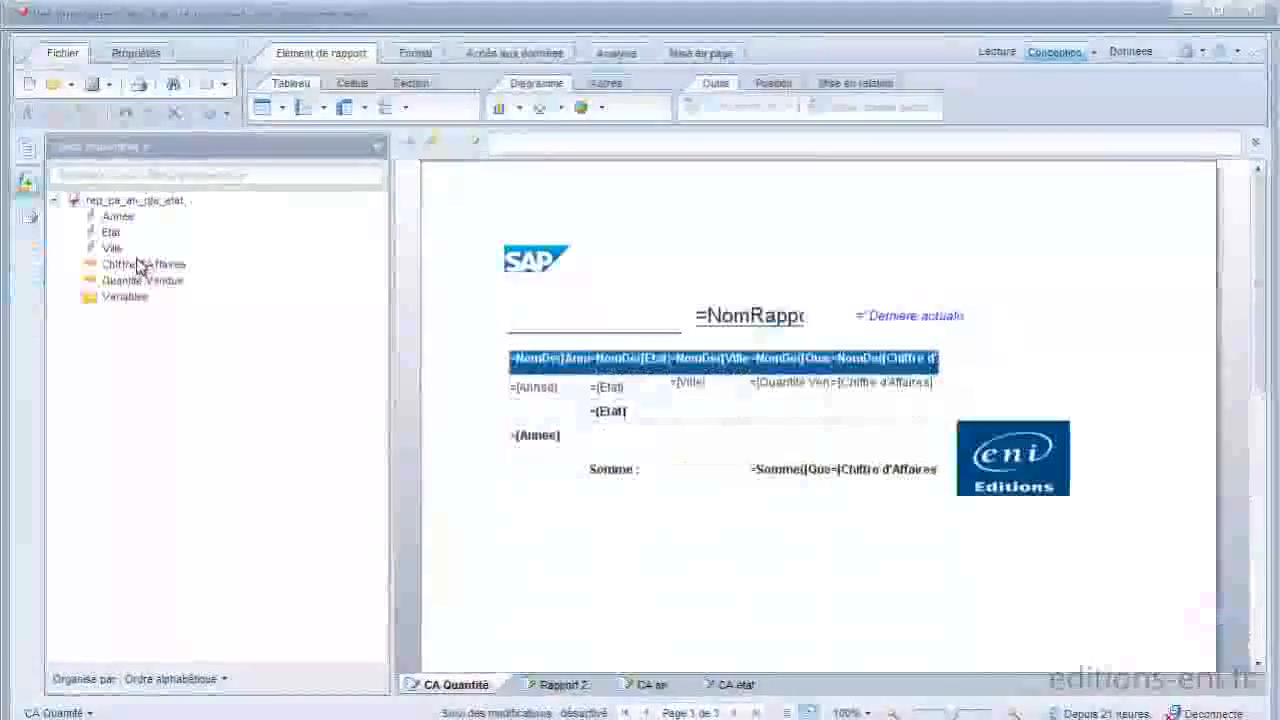
drag(140, 266, 871, 413)
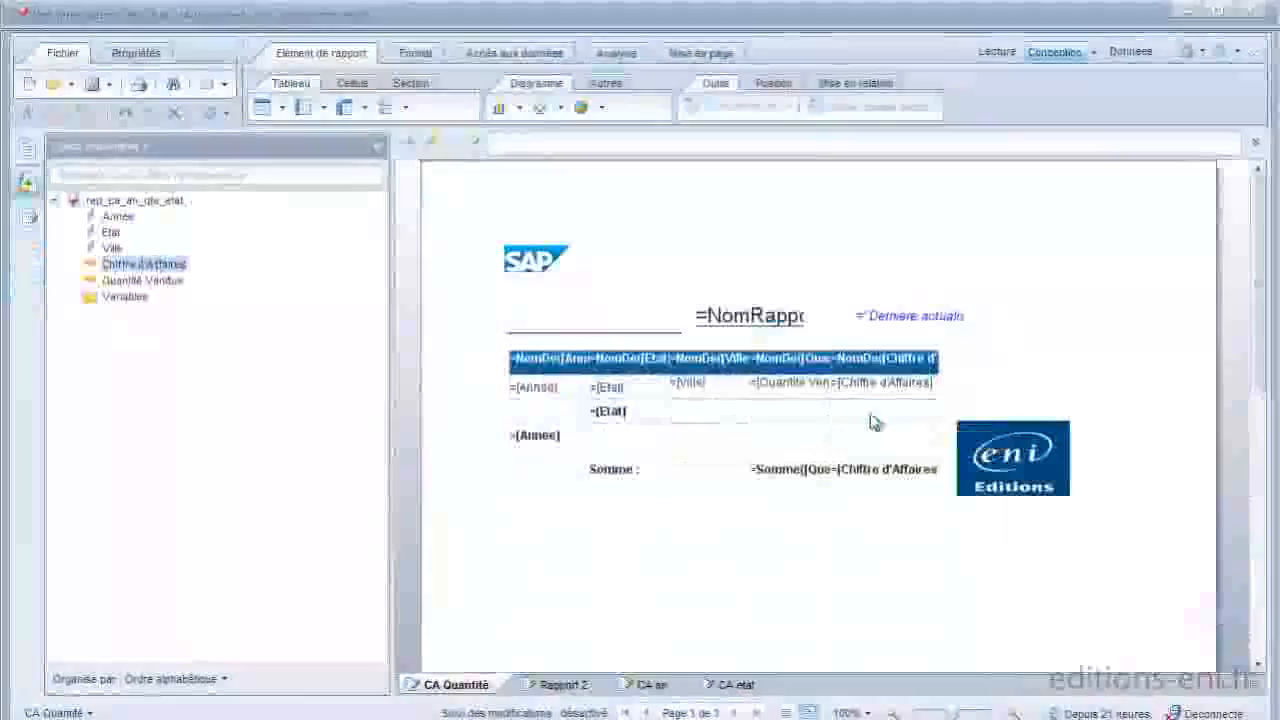
drag(163, 272, 884, 440)
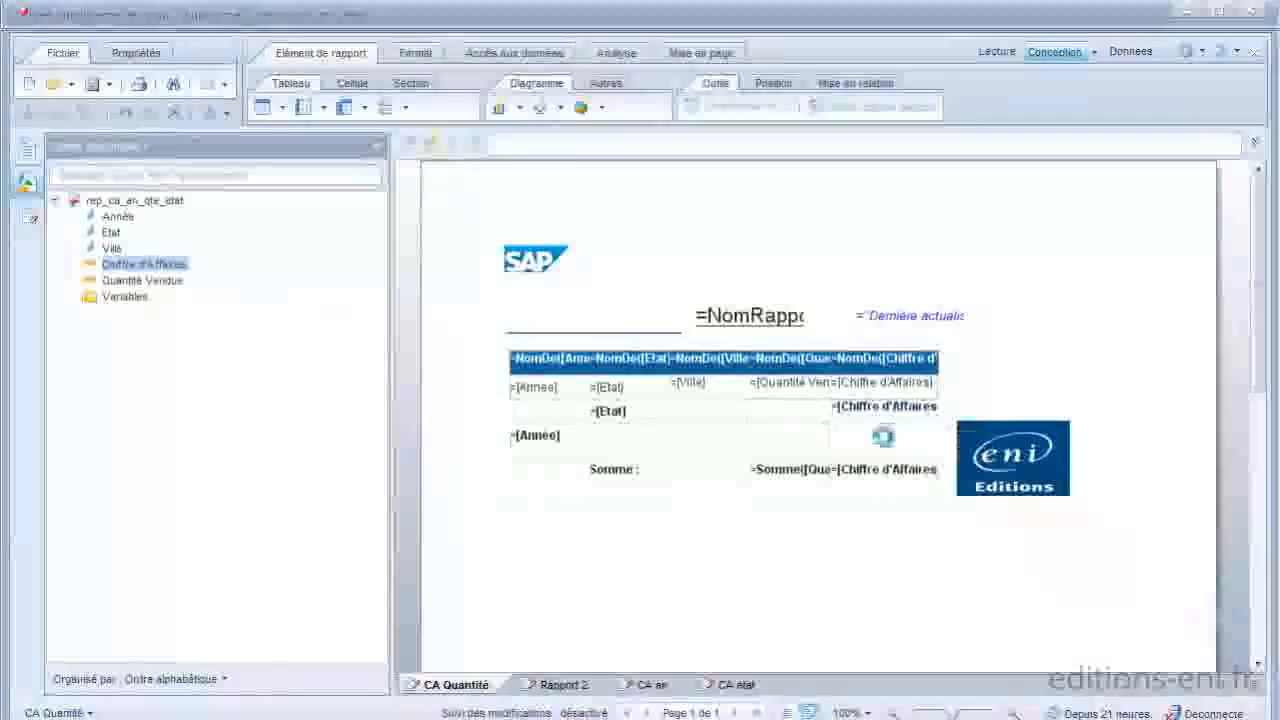
Step: Add Quantité Vendue to the Etat and Année break footers, show the results and review the subtotals for the first year
drag(150, 281, 808, 420)
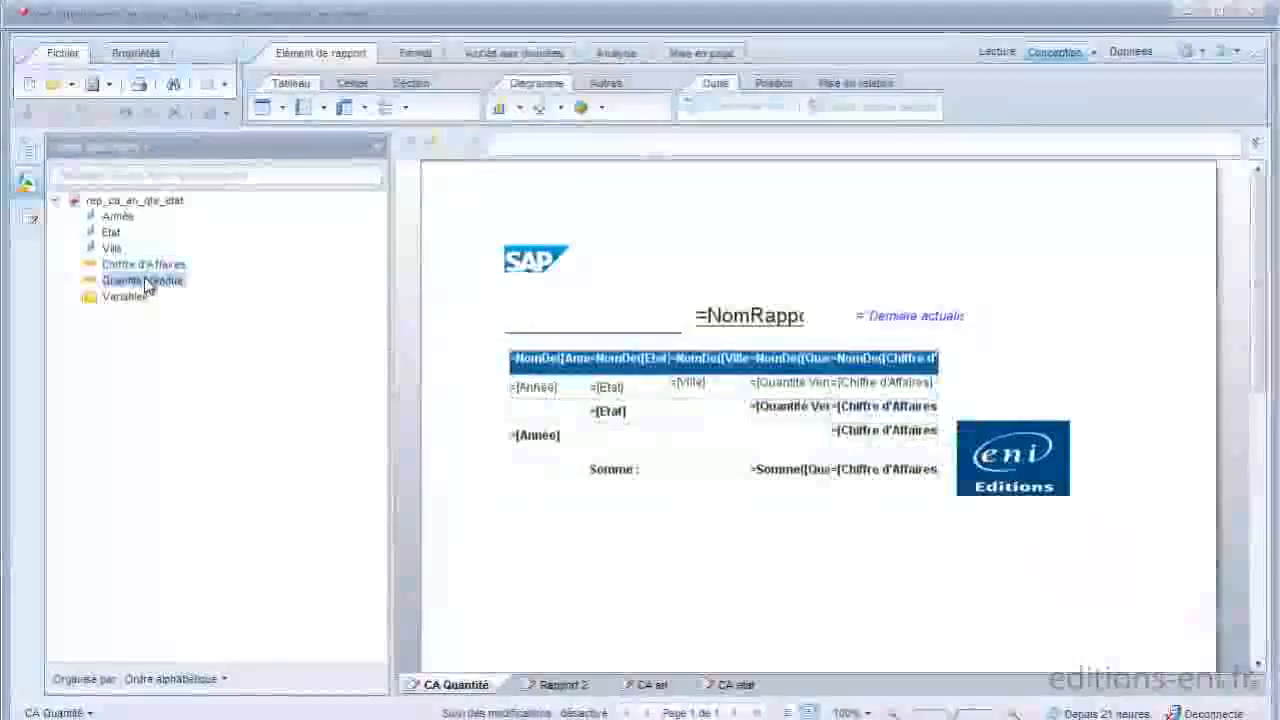
drag(143, 280, 793, 437)
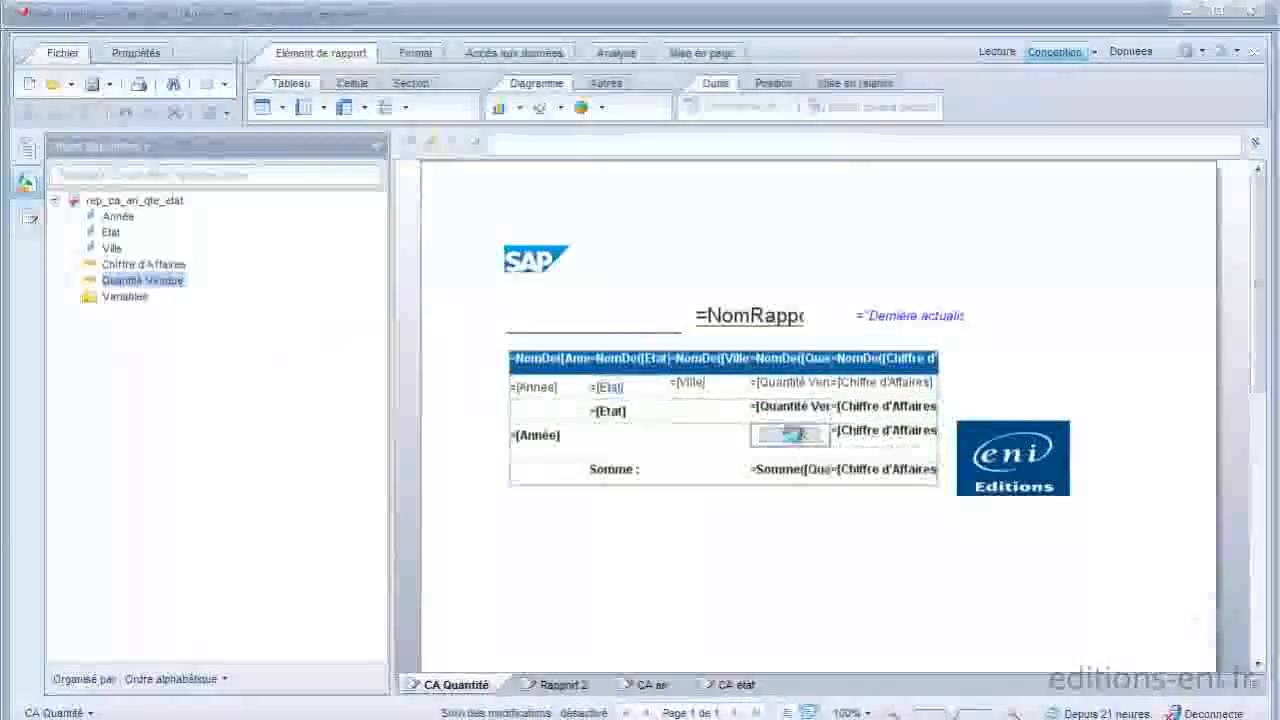
right_click(1050, 371)
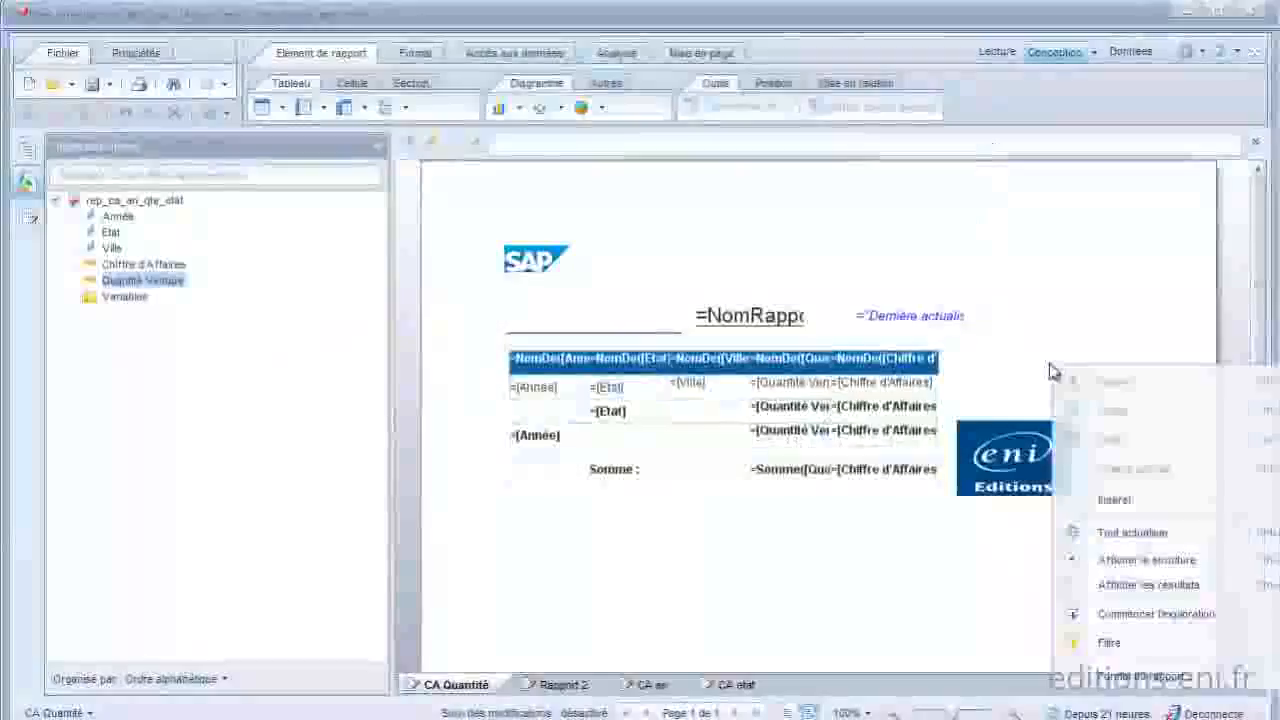
click(1117, 590)
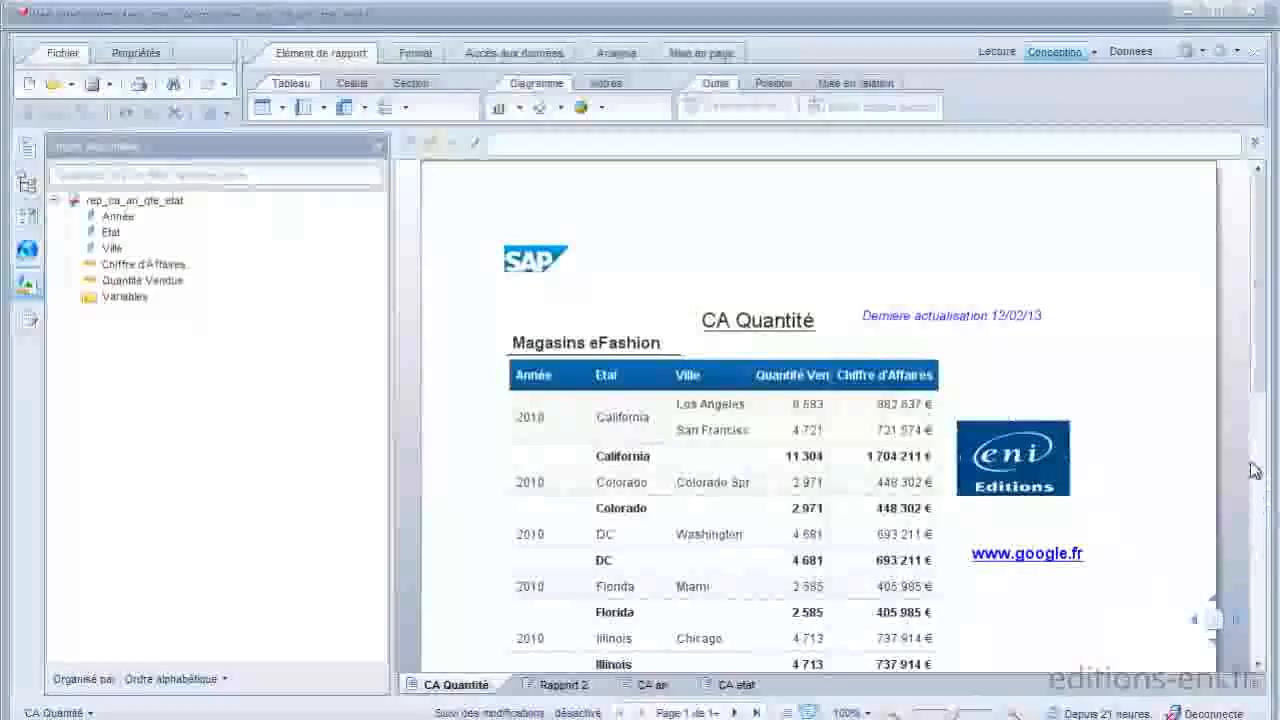
drag(1258, 370, 1261, 430)
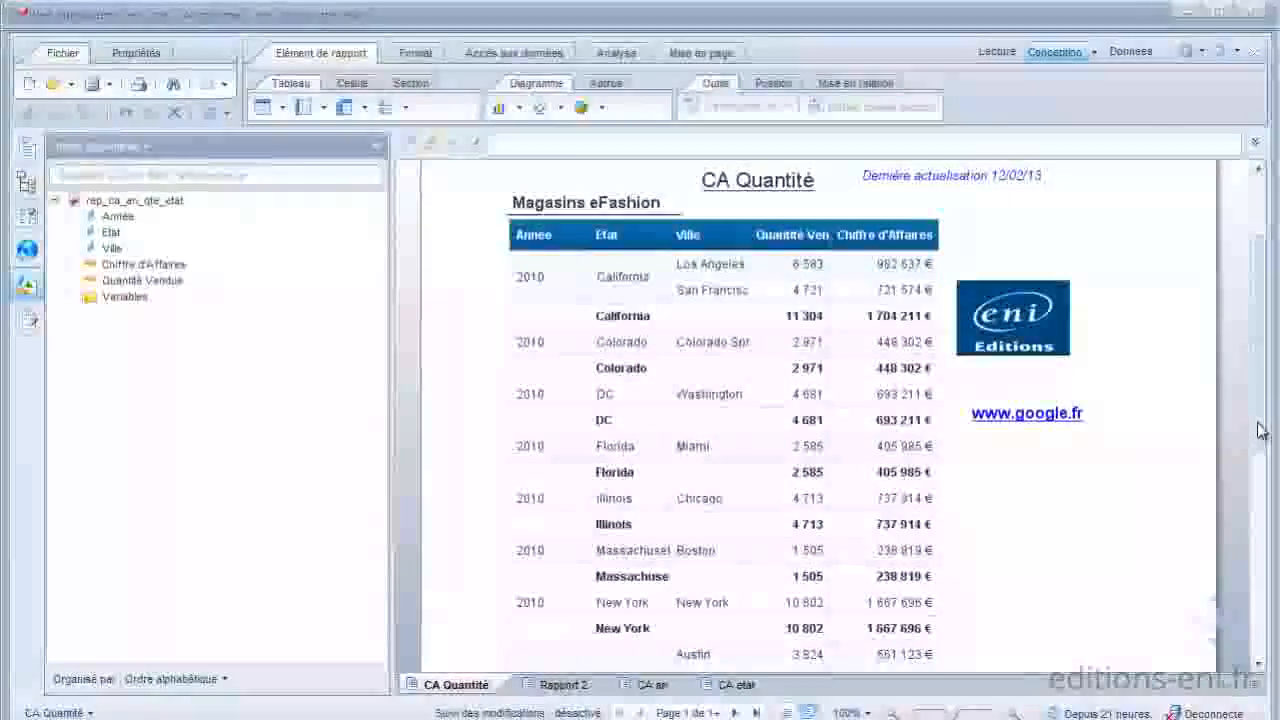
drag(1260, 452, 1262, 543)
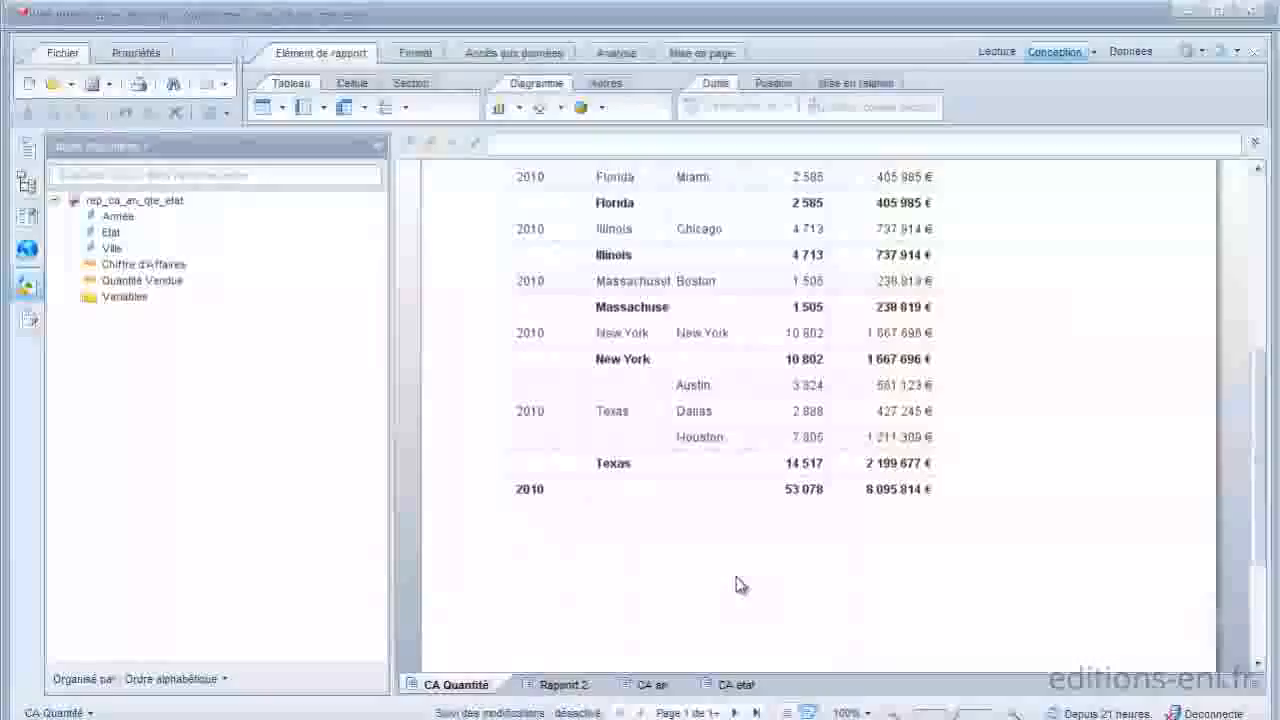
scroll(736, 585, up, 5)
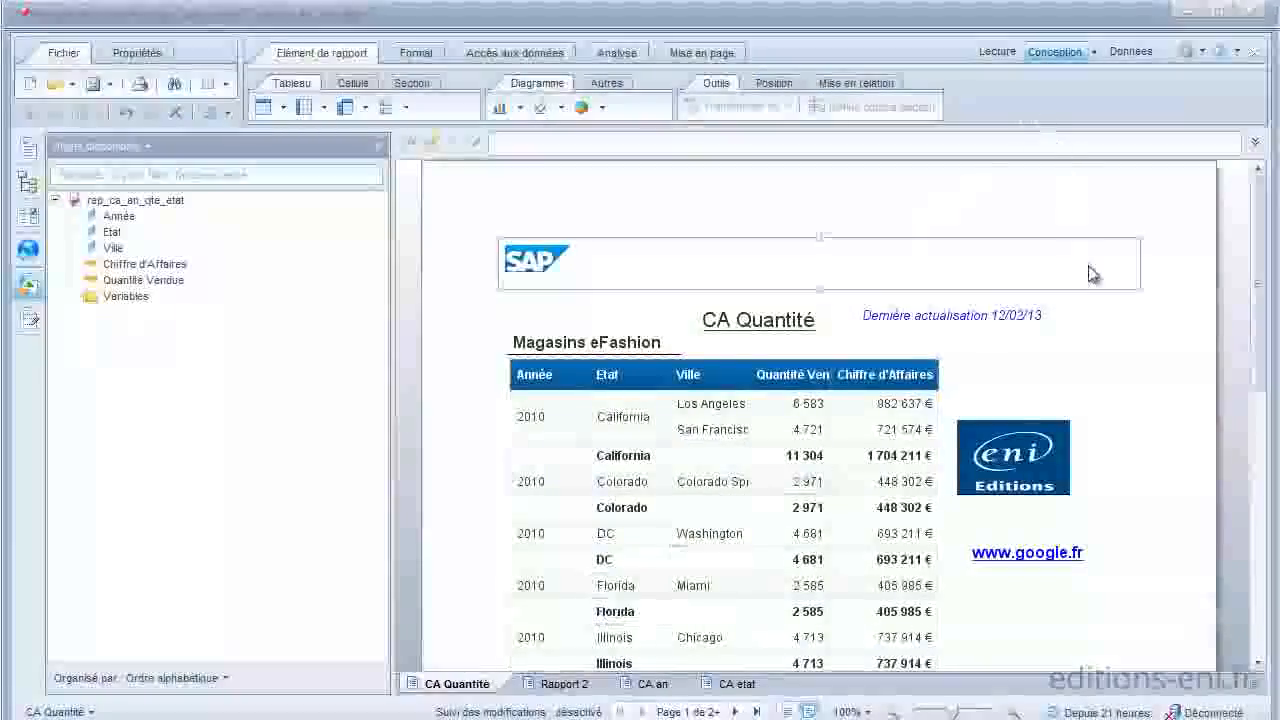
Step: In the structure view, change the Etat break footer label's formula to ="Total " +[Etat]
right_click(1010, 387)
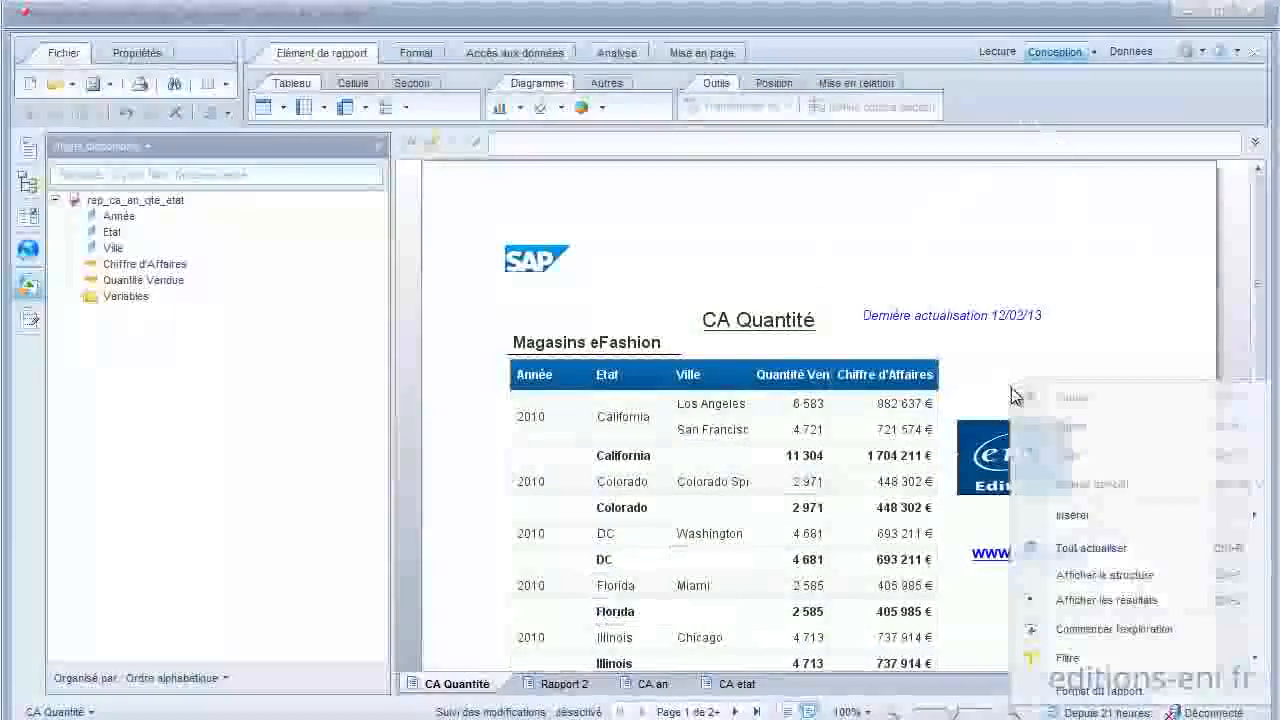
click(1080, 577)
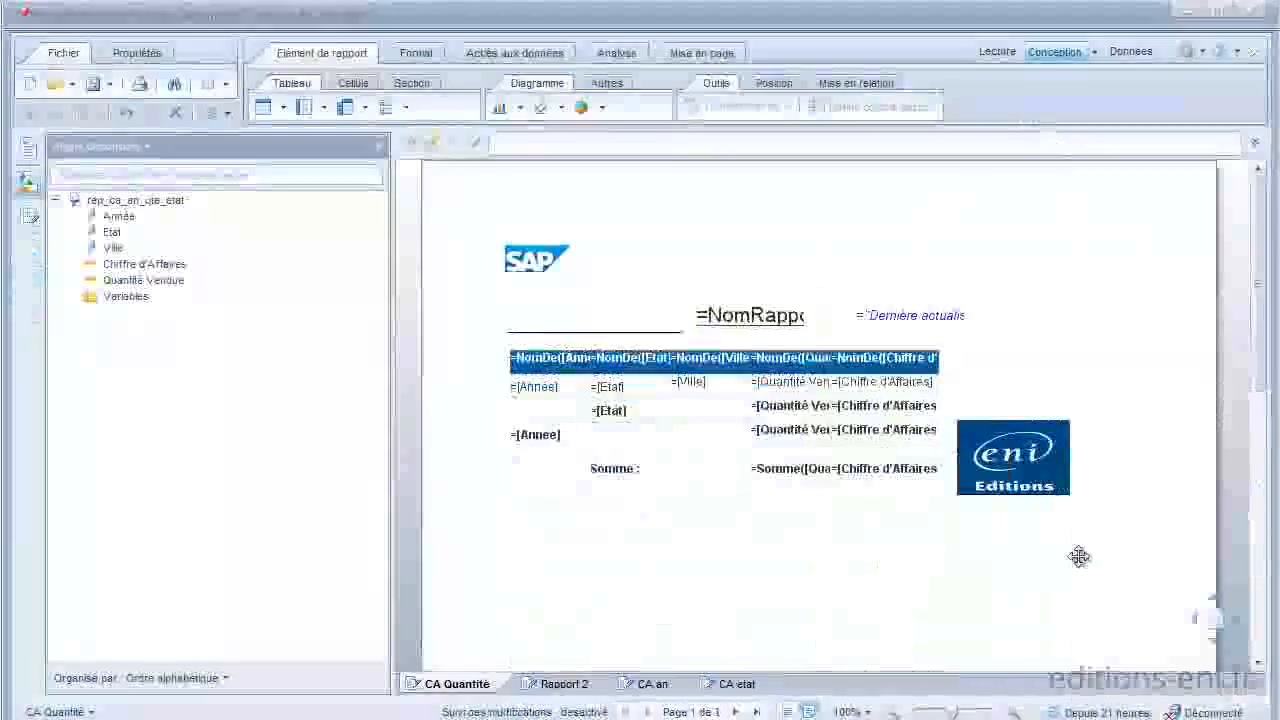
click(633, 420)
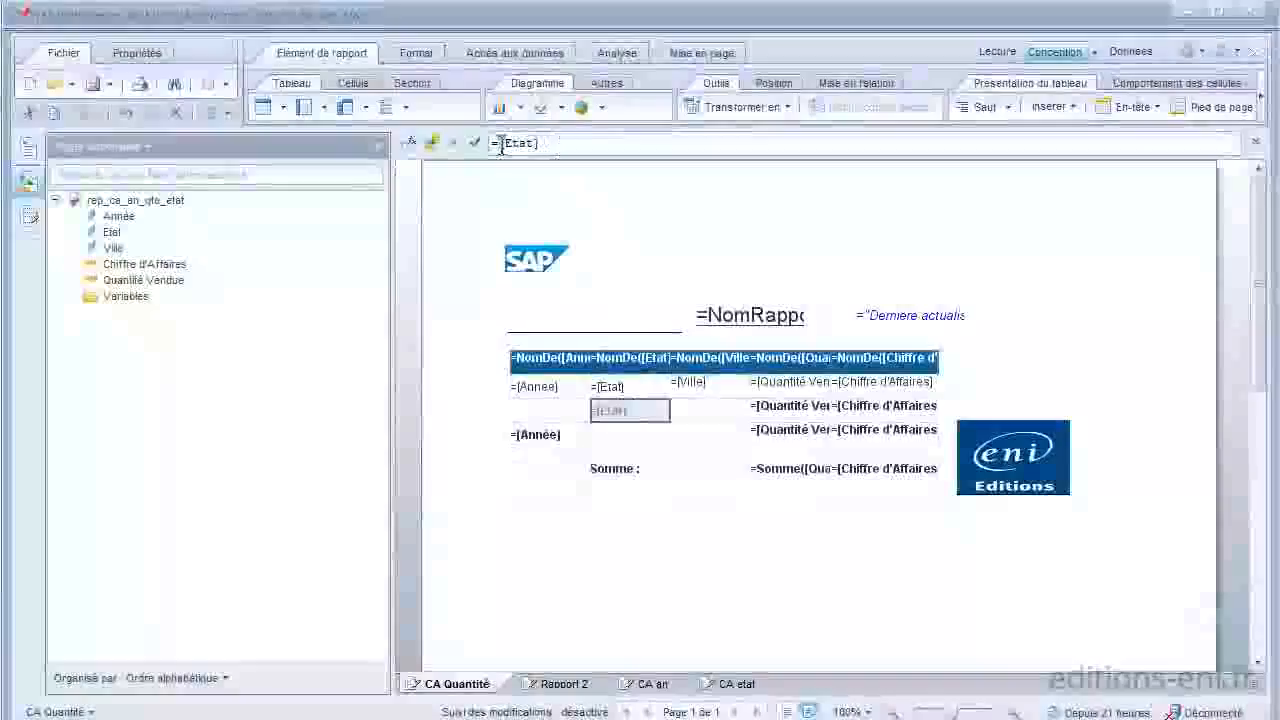
click(411, 143)
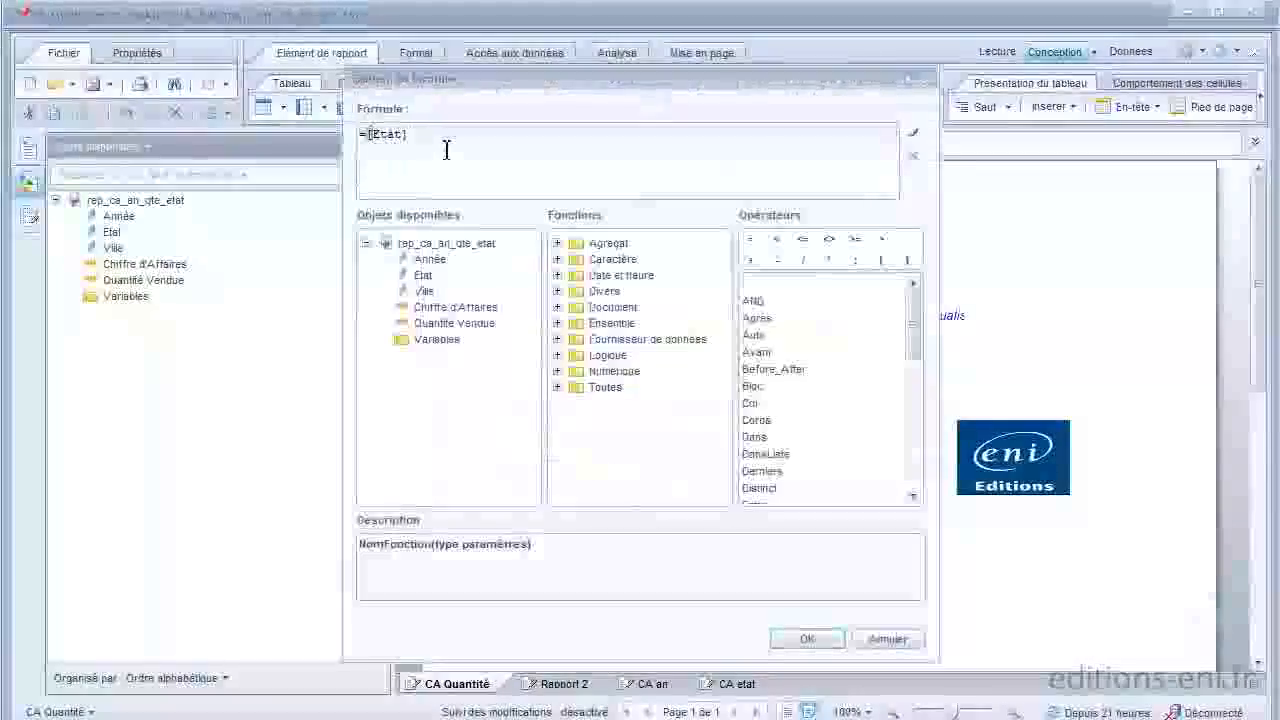
key(Left)
key(Left)
key(Left)
key(Left)
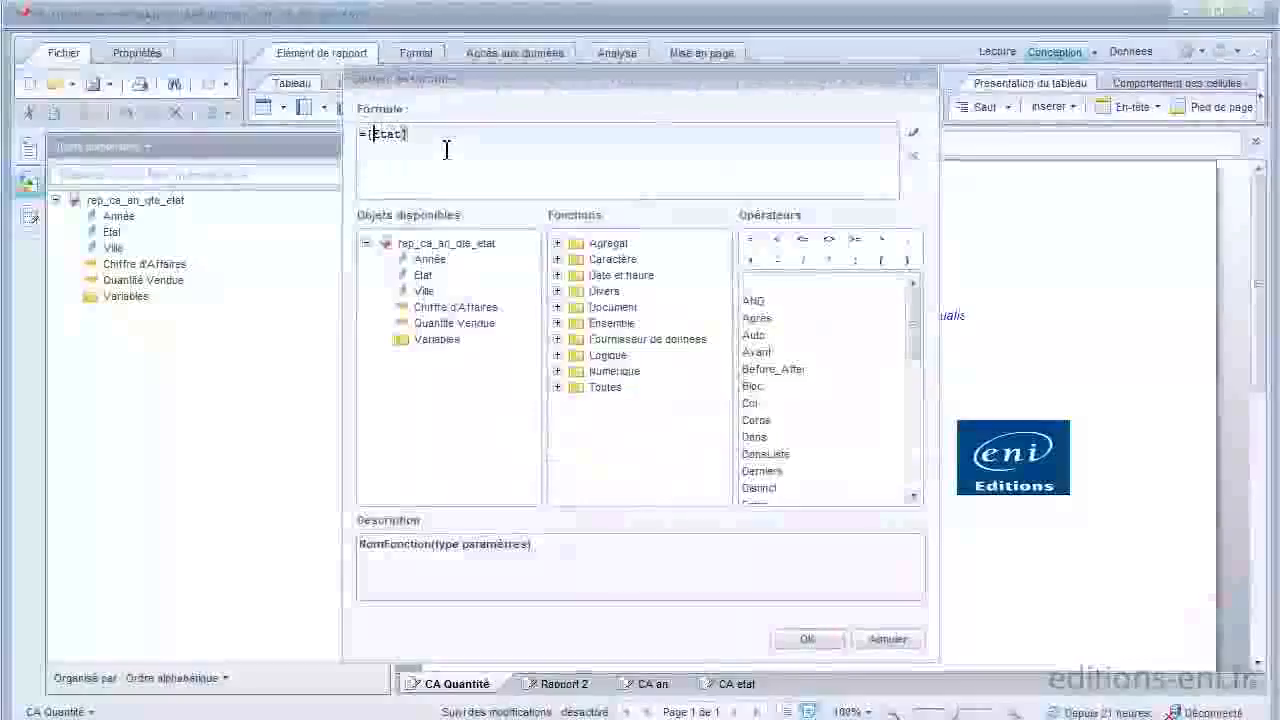
text(T)
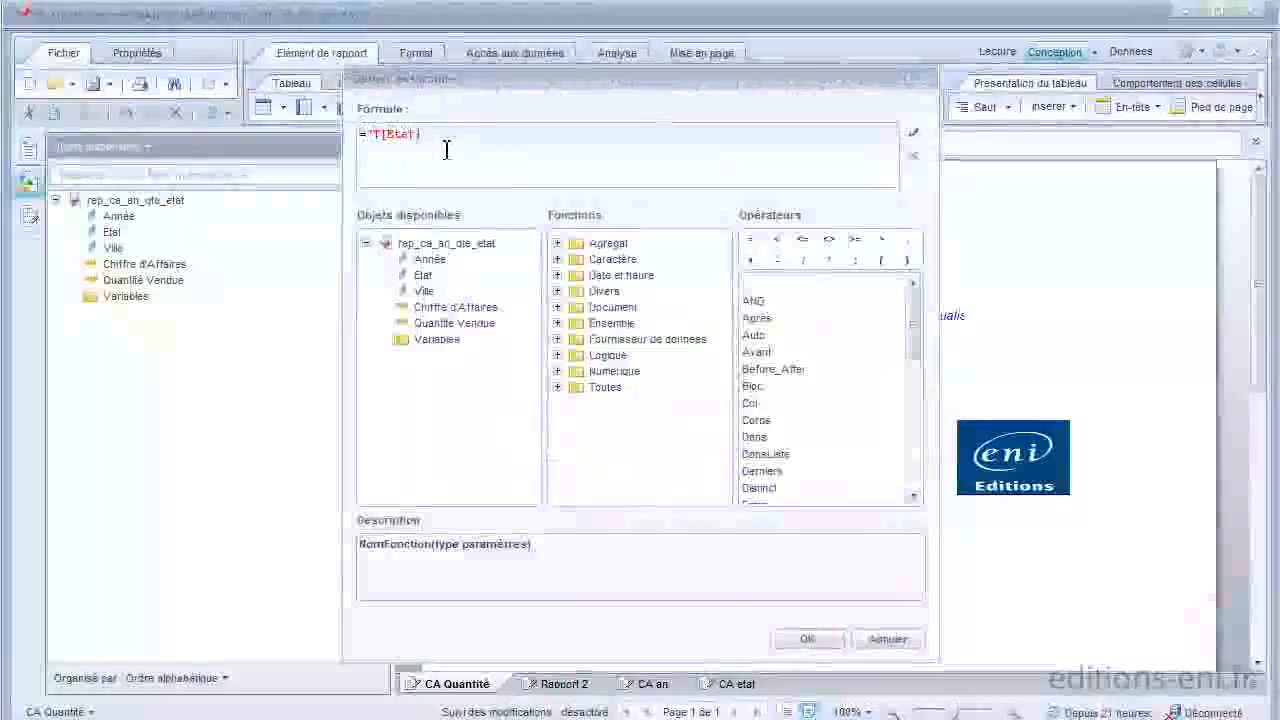
text(otal )
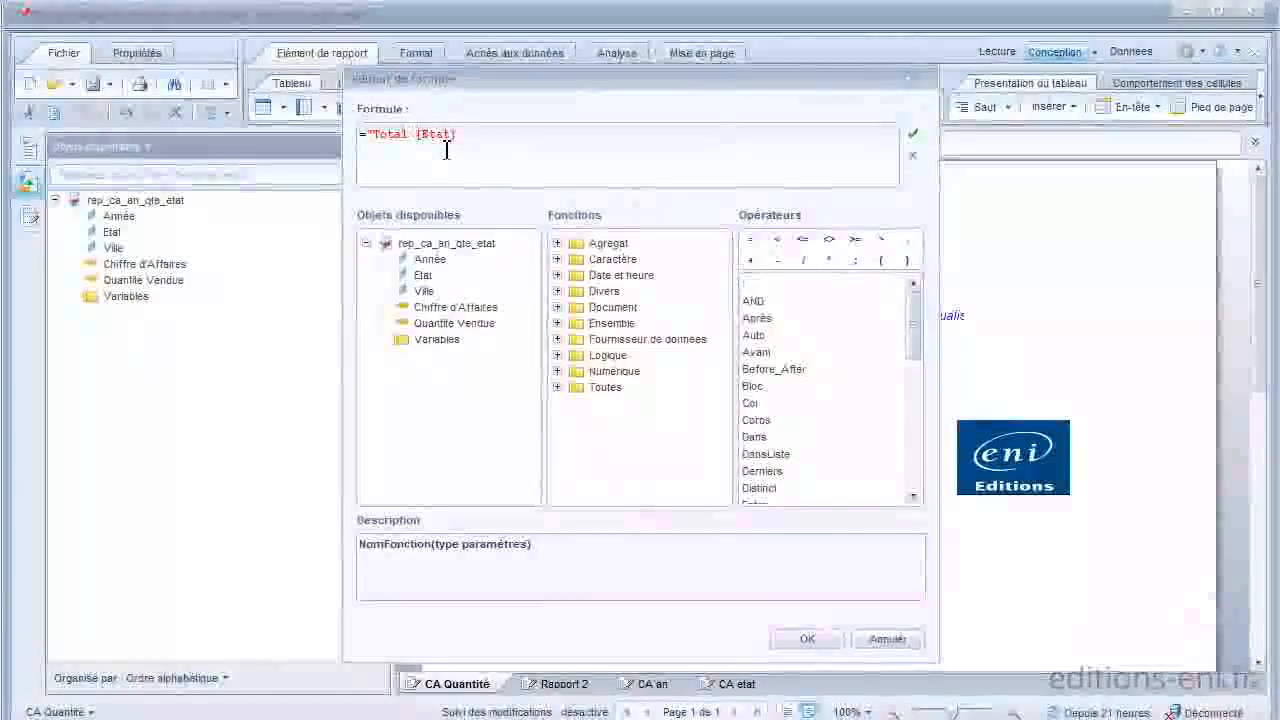
text(" +)
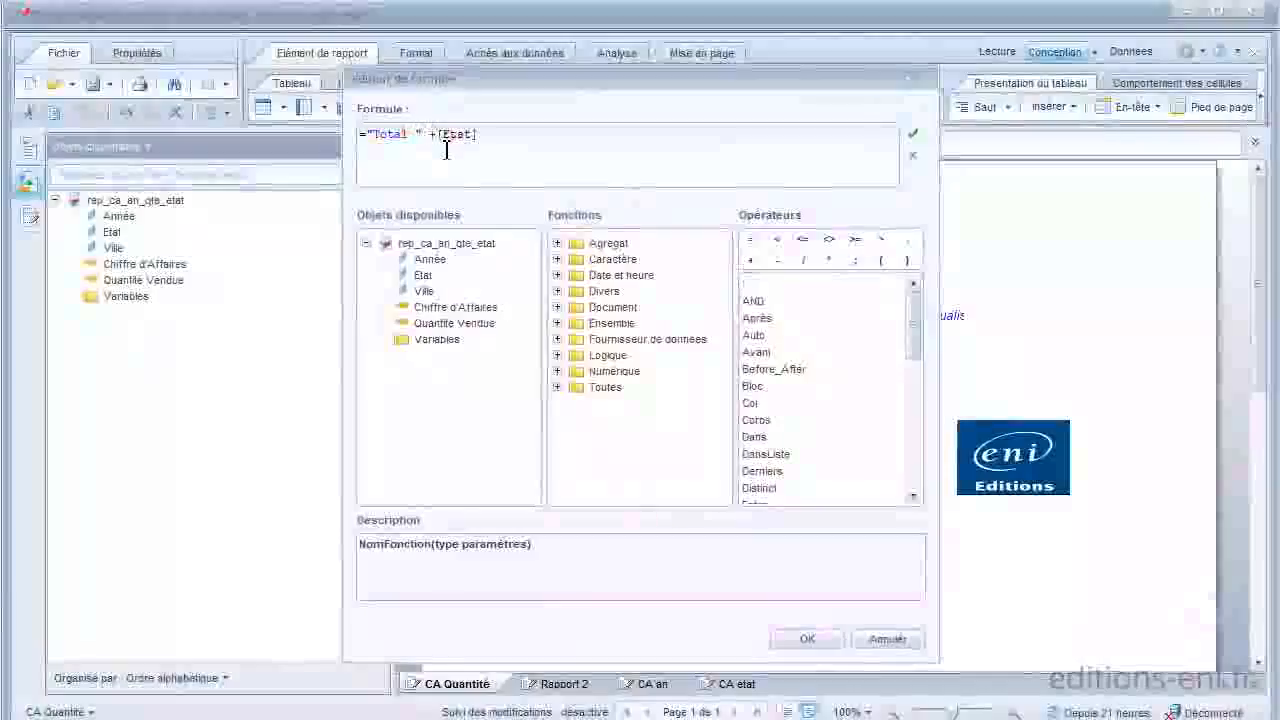
click(808, 640)
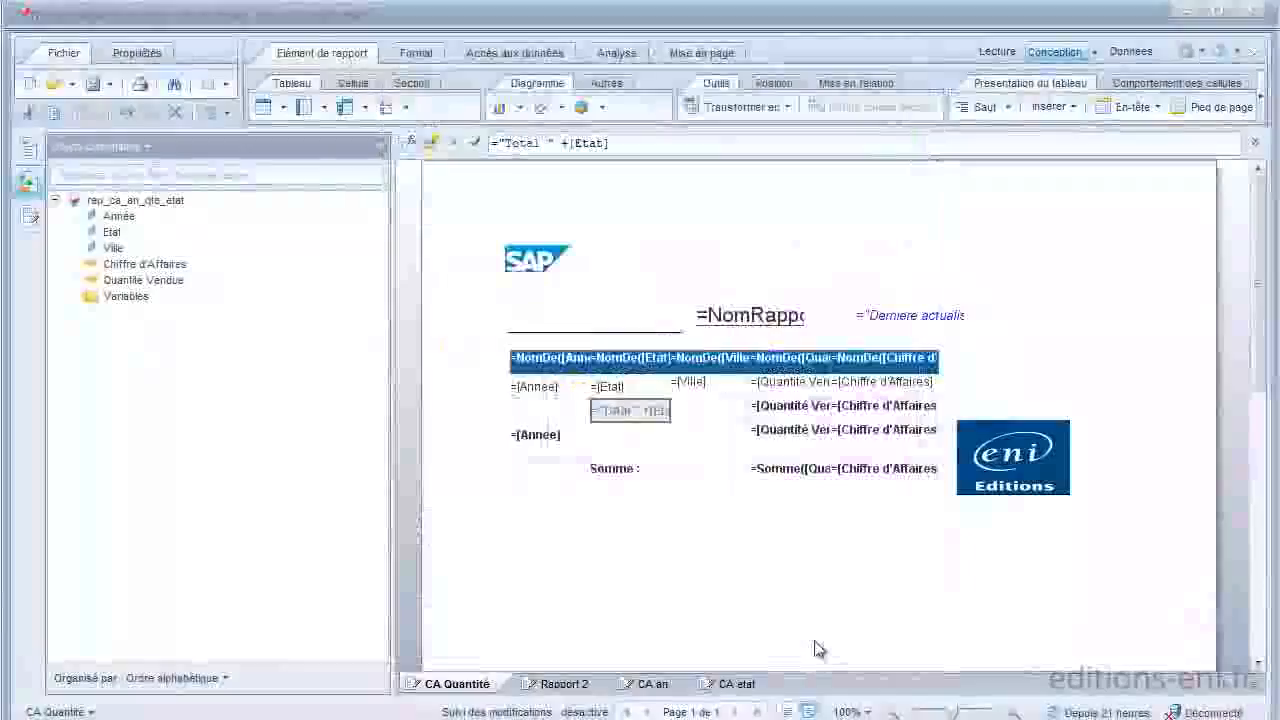
Step: Widen the Etat column to fit its footer label and move the ENI Editions logo clear of the table's right edge
click(667, 380)
drag(700, 377, 704, 378)
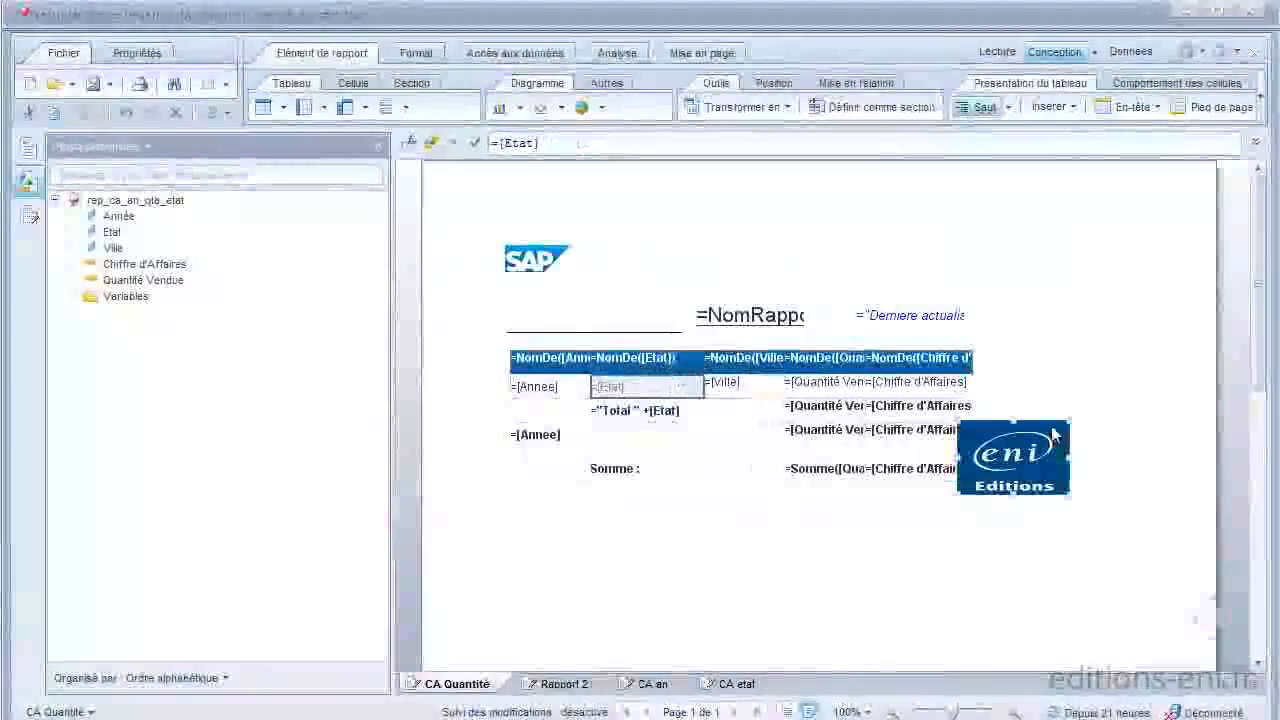
drag(1055, 428, 1070, 372)
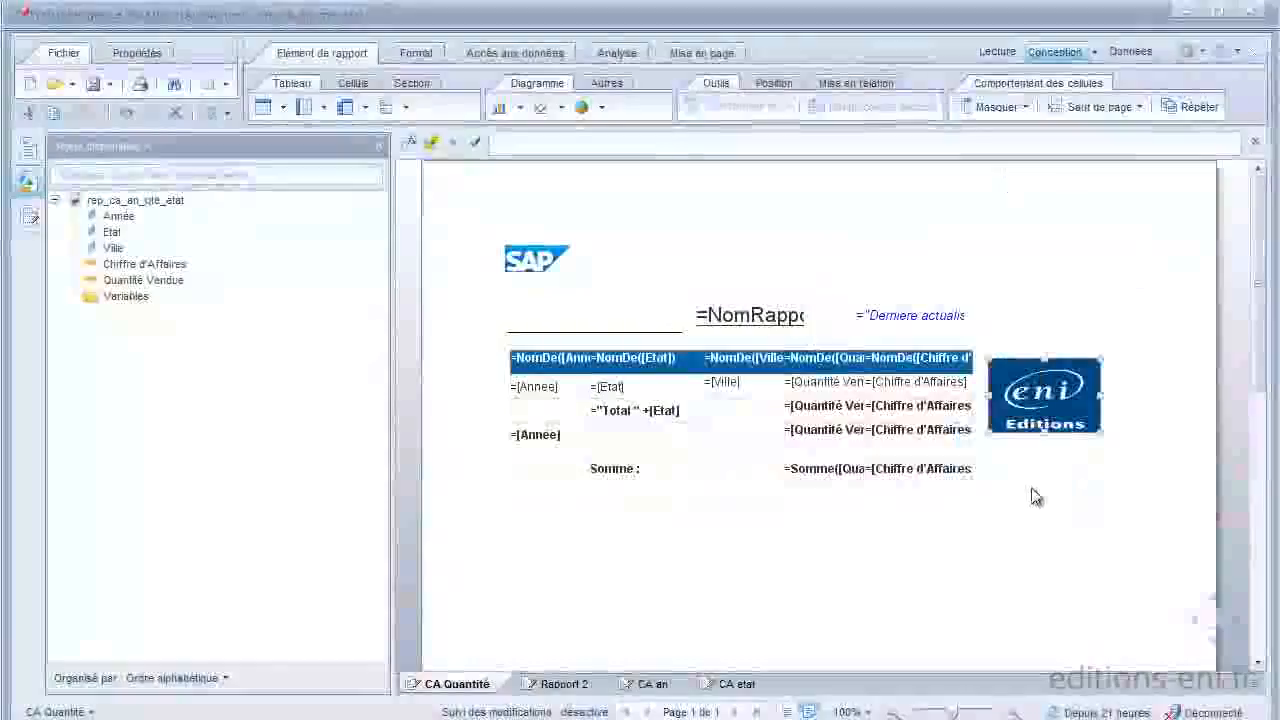
Step: Narrow the Chiffre d'Affaires column slightly so the table clears the ENI Editions logo, and show the report results
right_click(1036, 497)
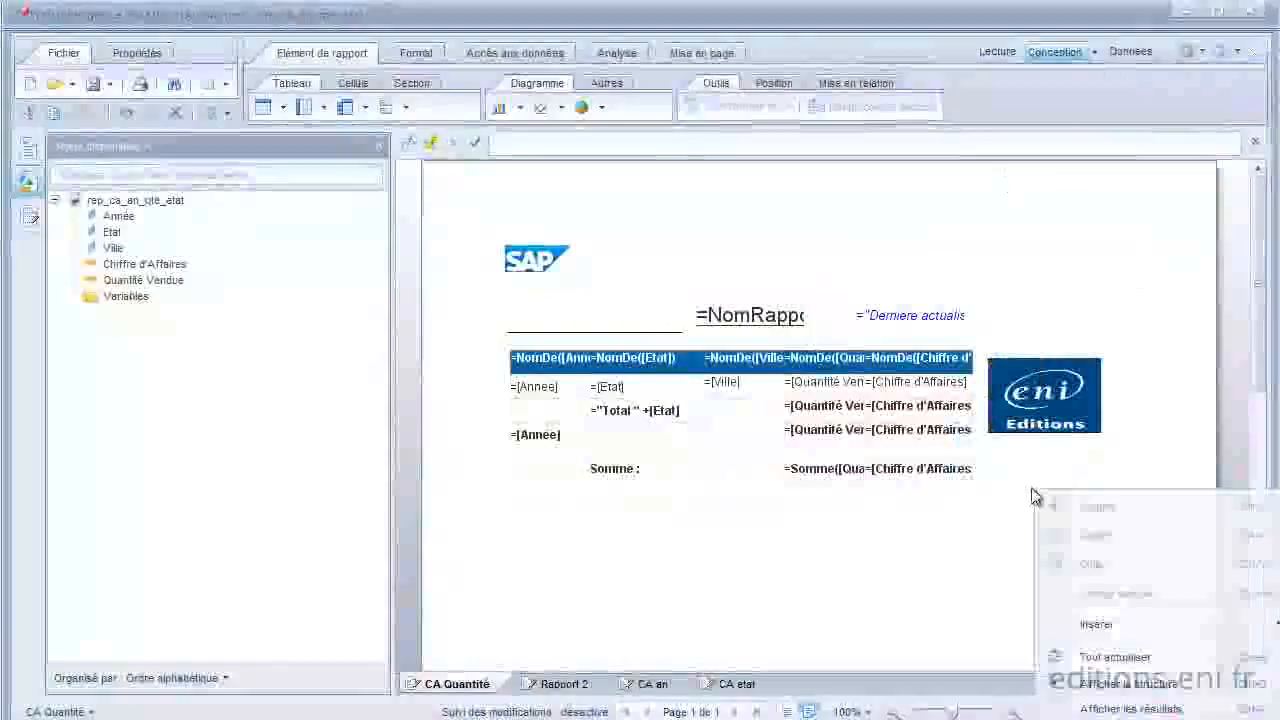
click(966, 383)
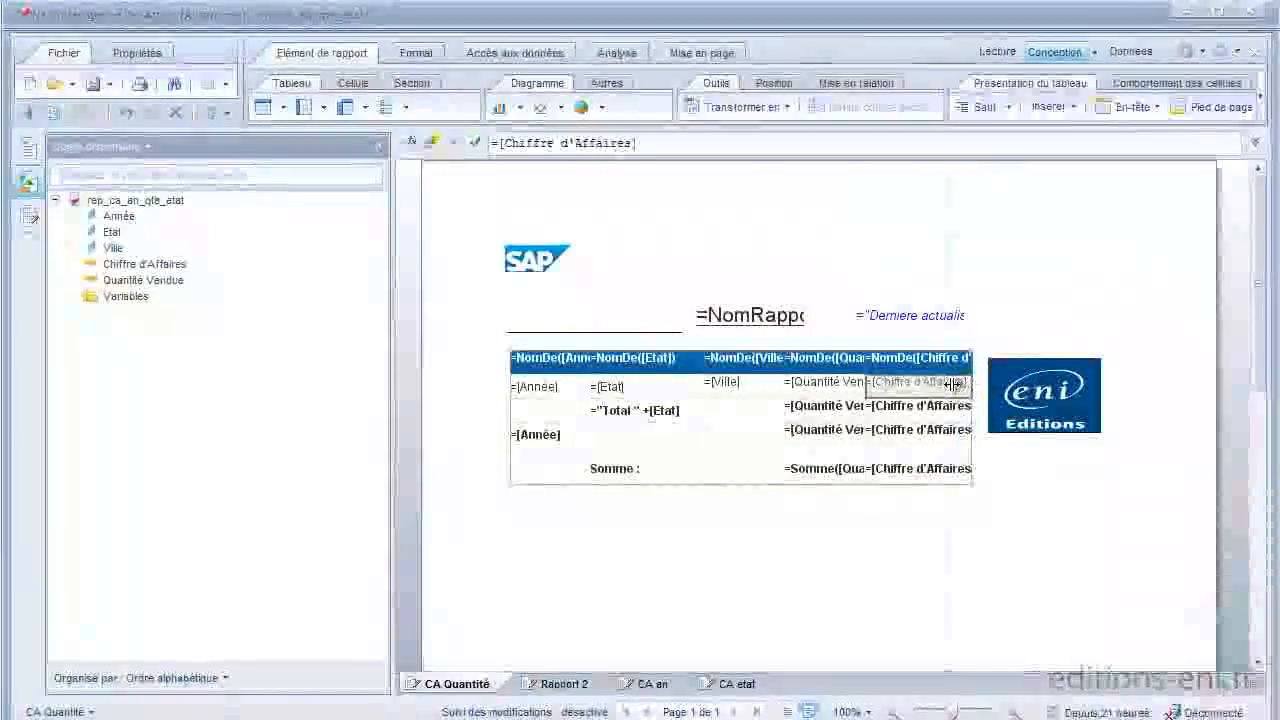
drag(970, 384, 953, 384)
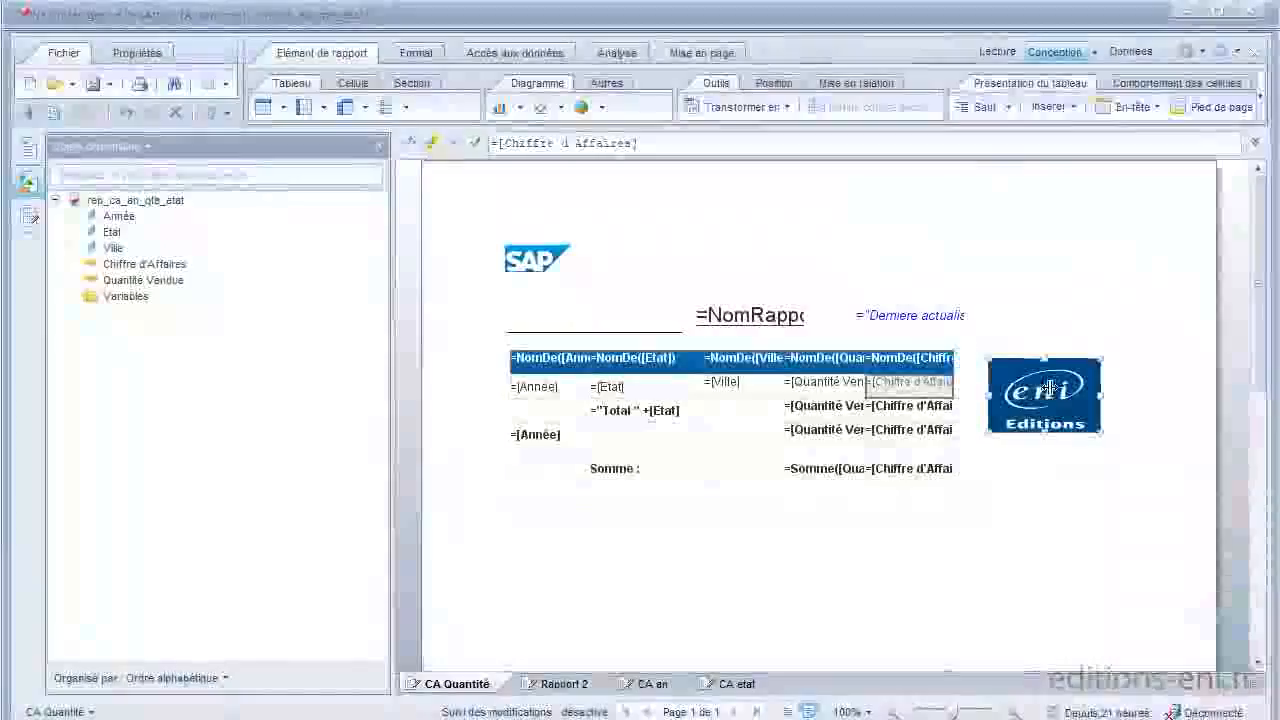
right_click(1035, 499)
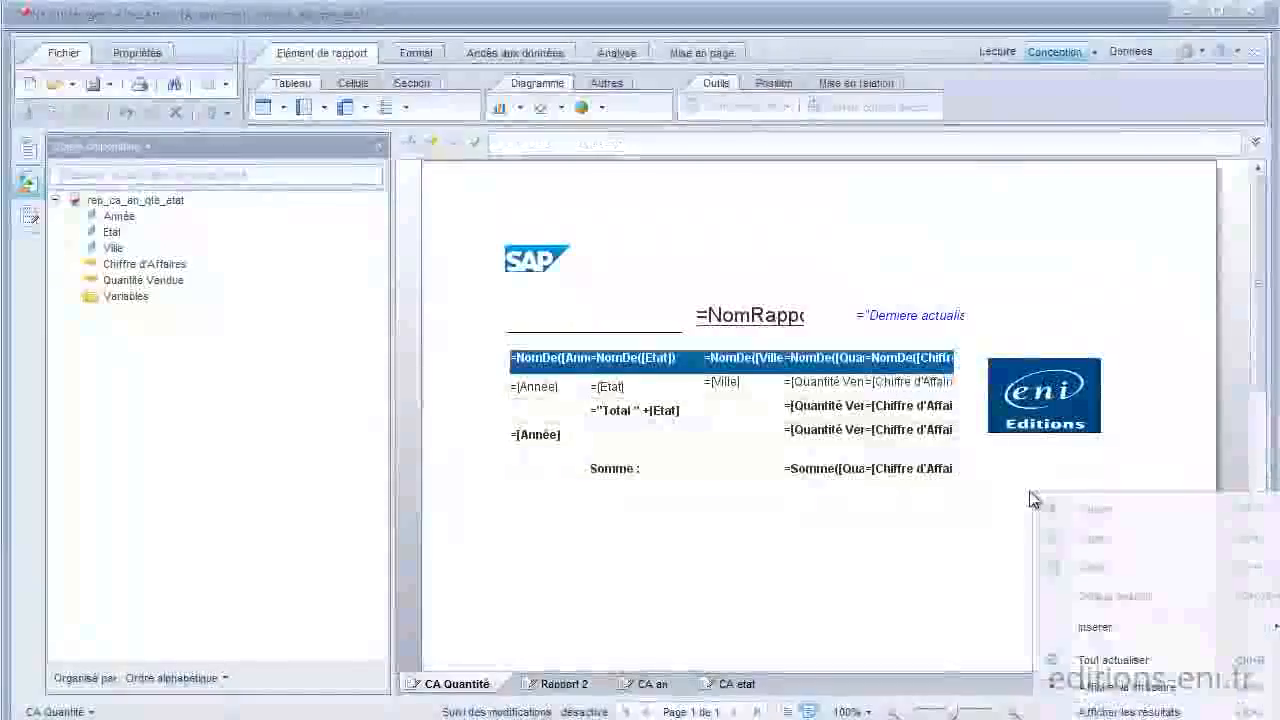
click(1095, 707)
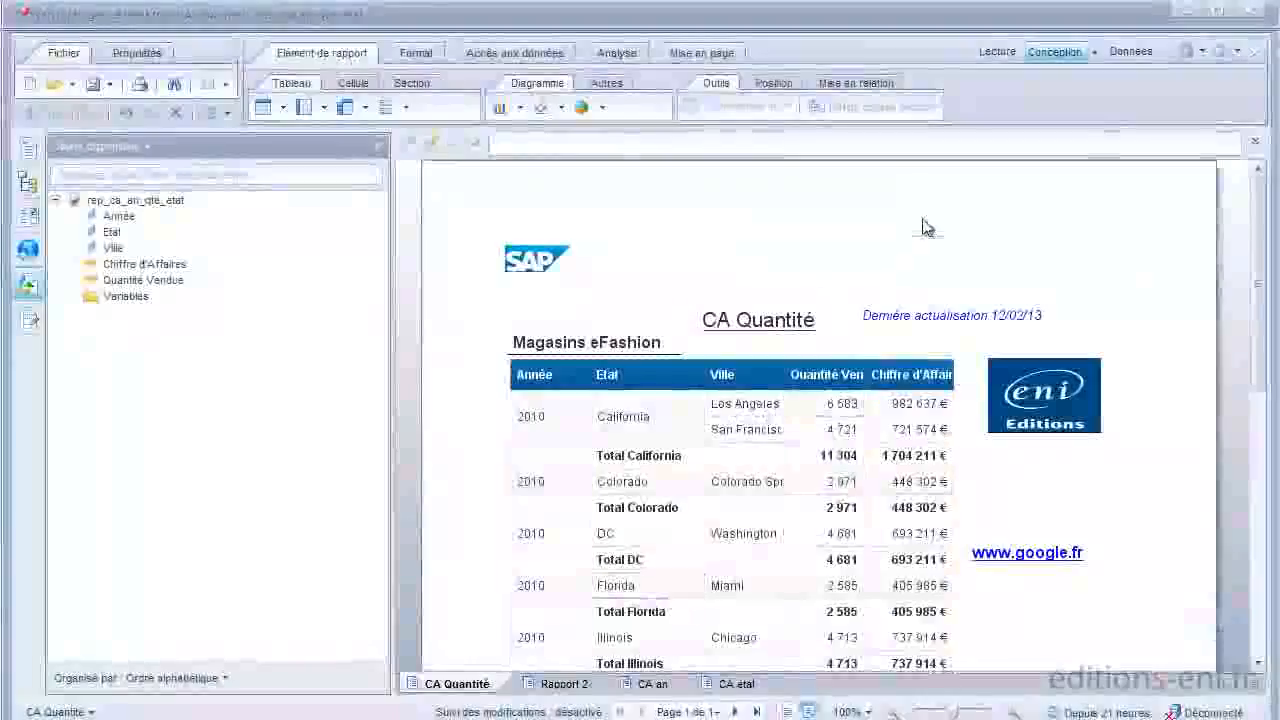
Step: In the structure view, label the Année break footer "Total année" in the Etat column
click(1007, 497)
right_click(1007, 497)
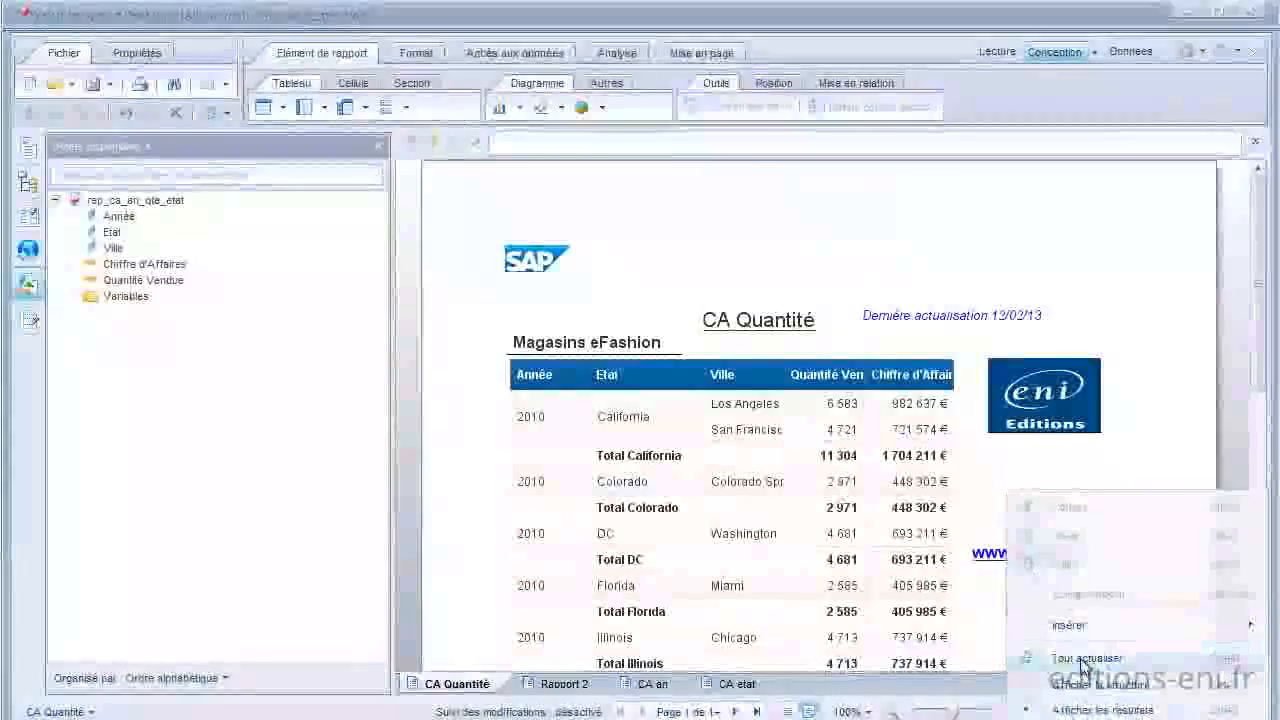
click(1050, 657)
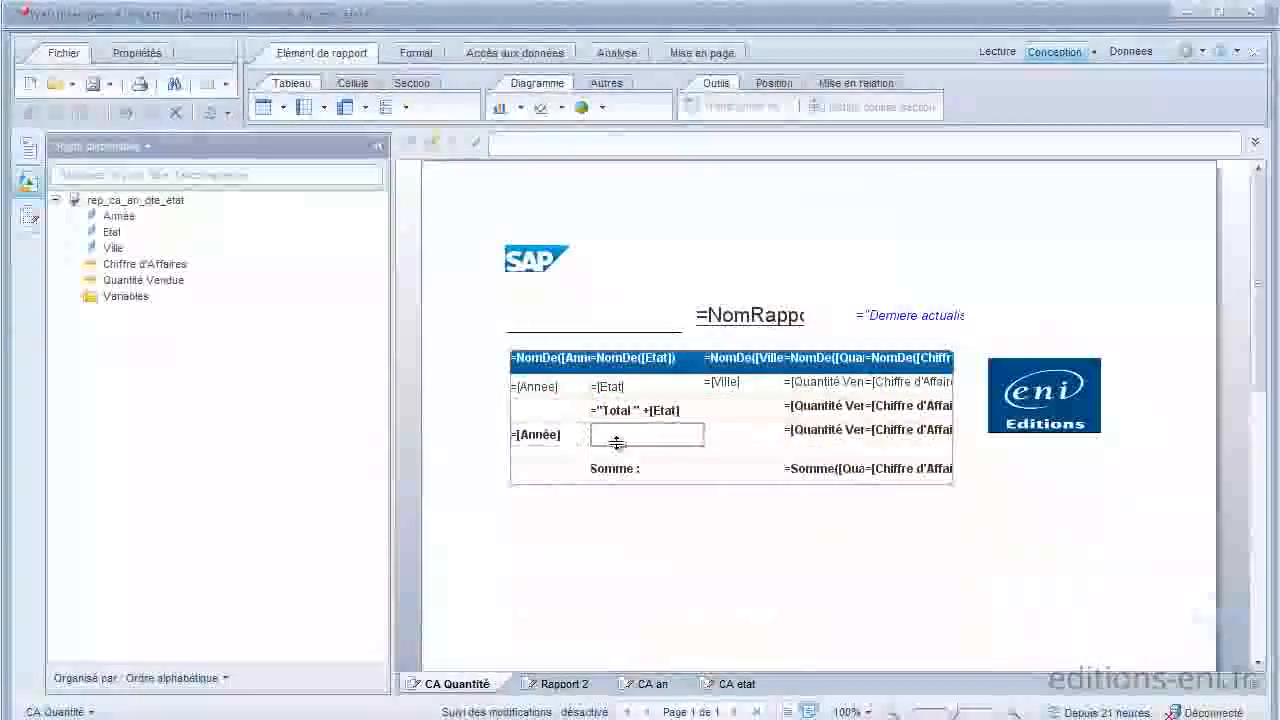
click(522, 437)
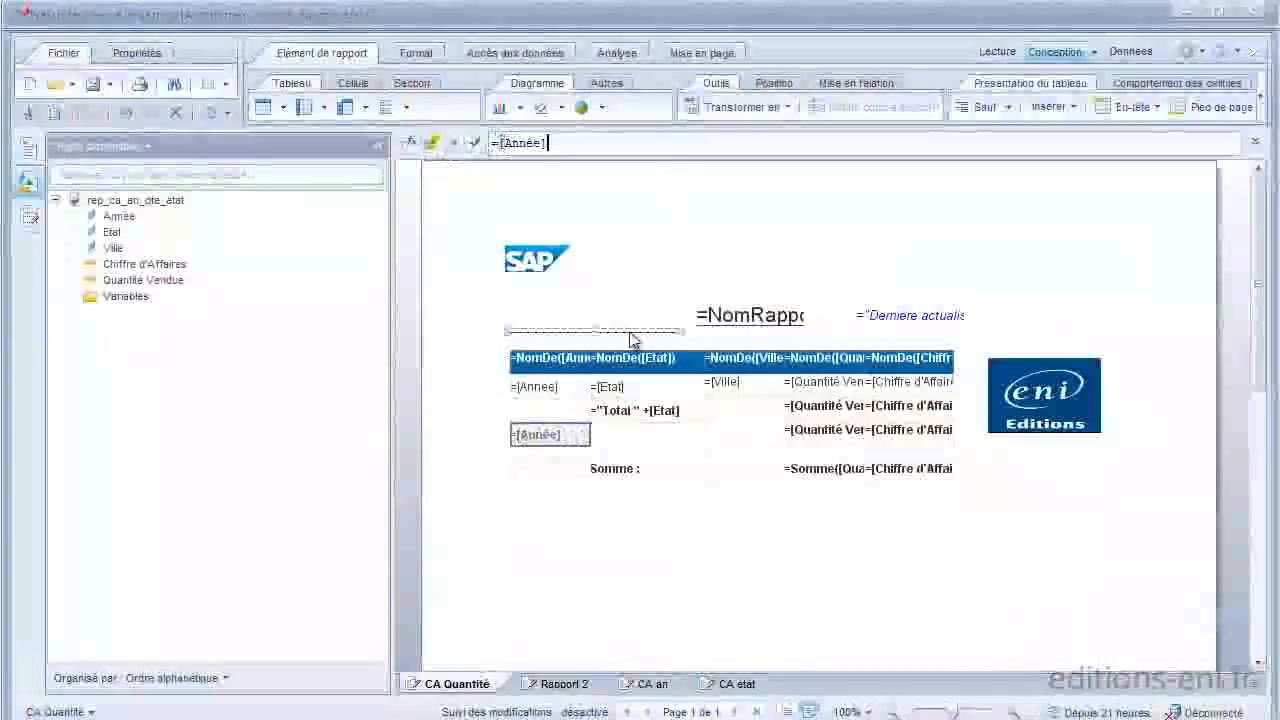
click(655, 436)
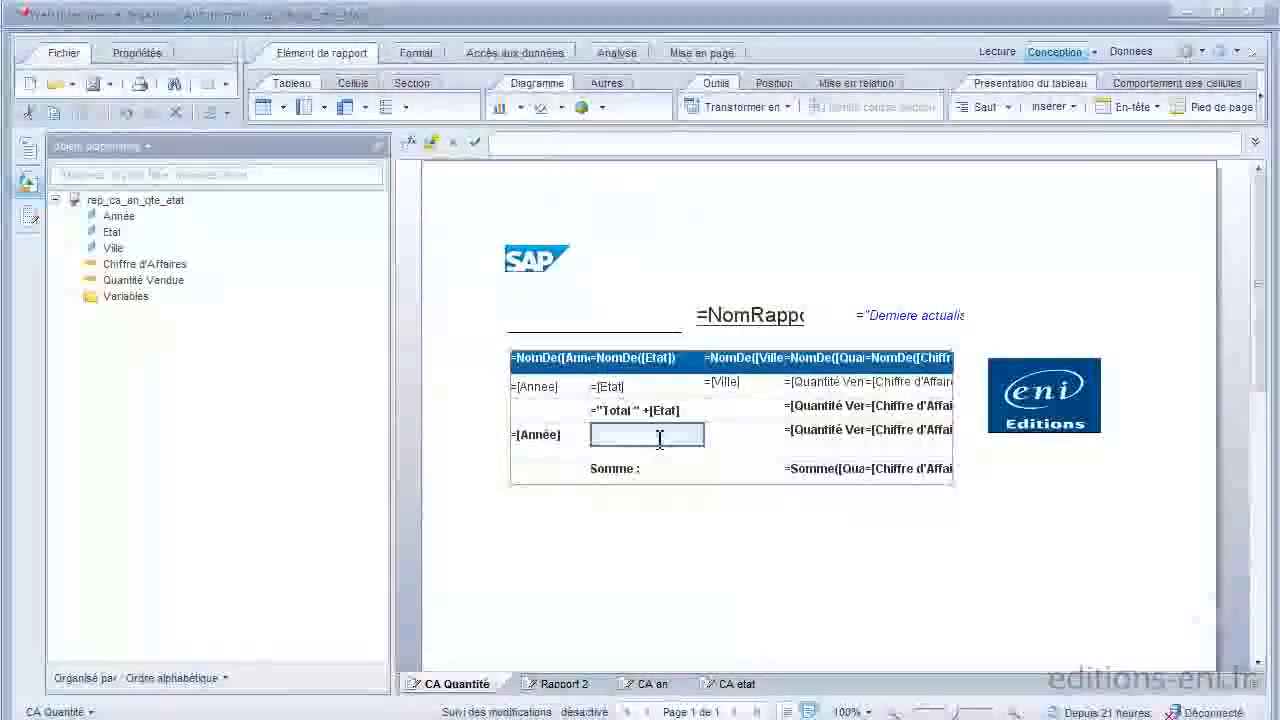
click(530, 141)
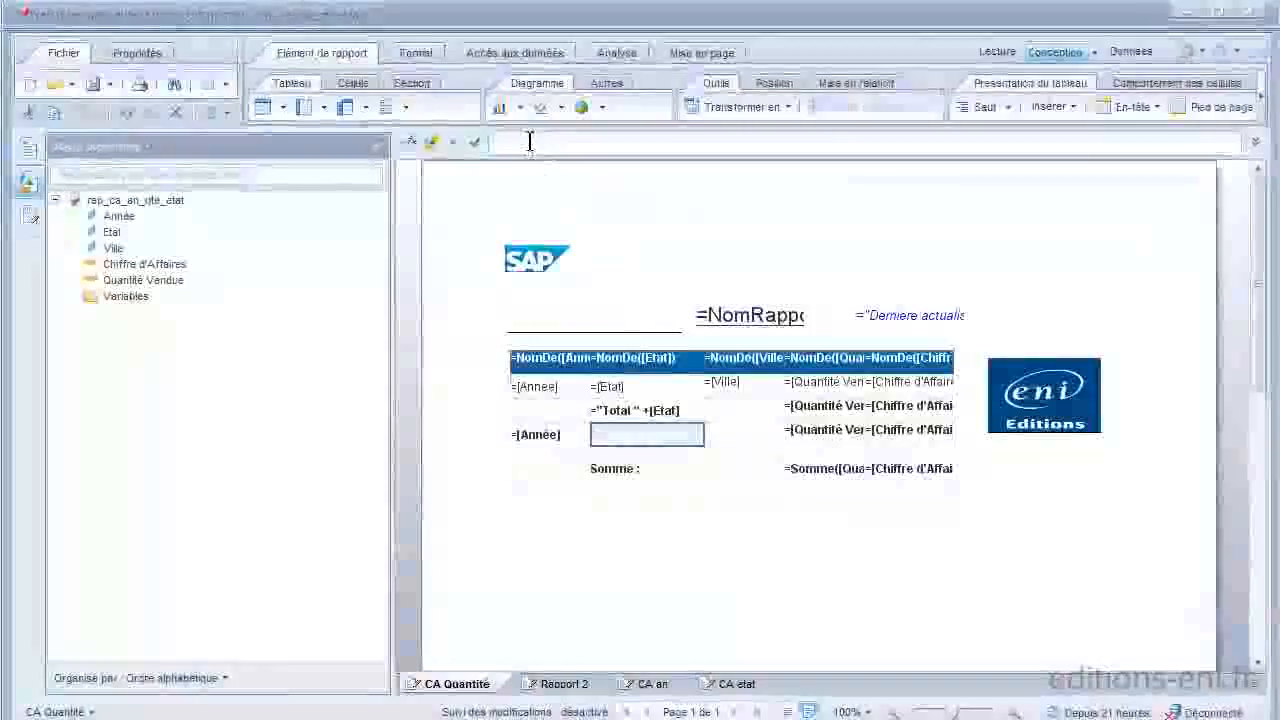
text(Total année)
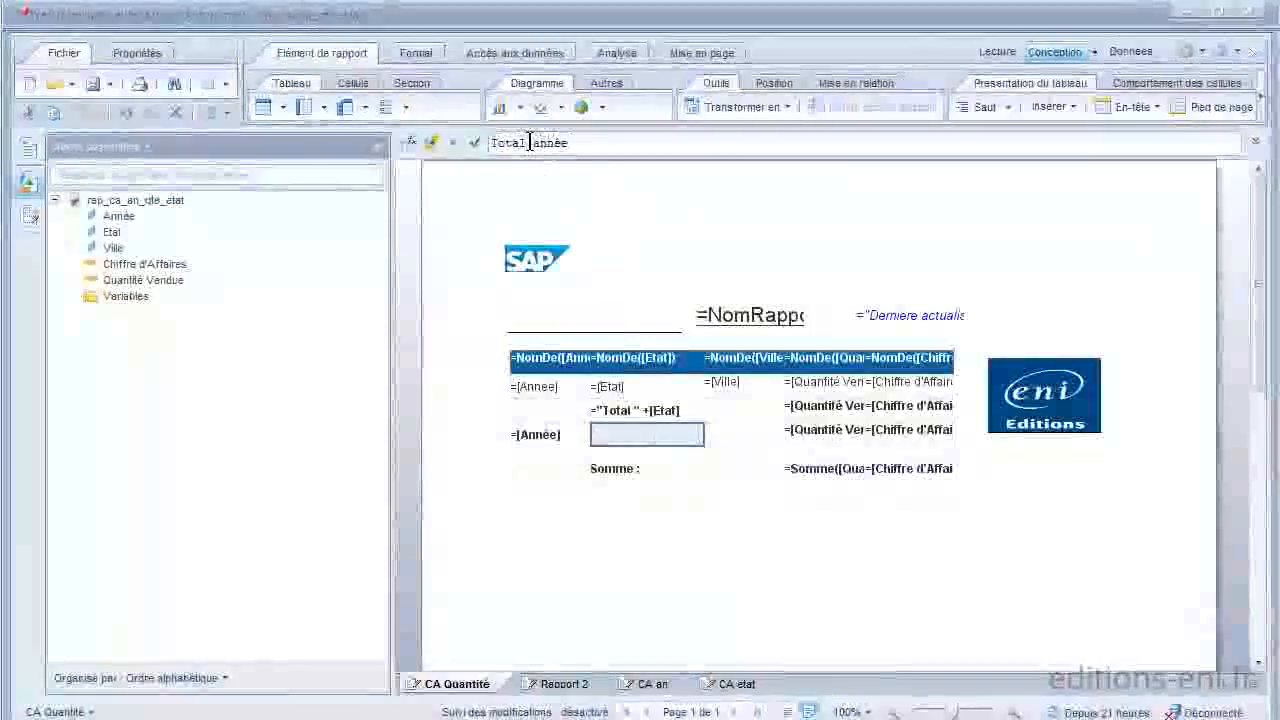
key(Home)
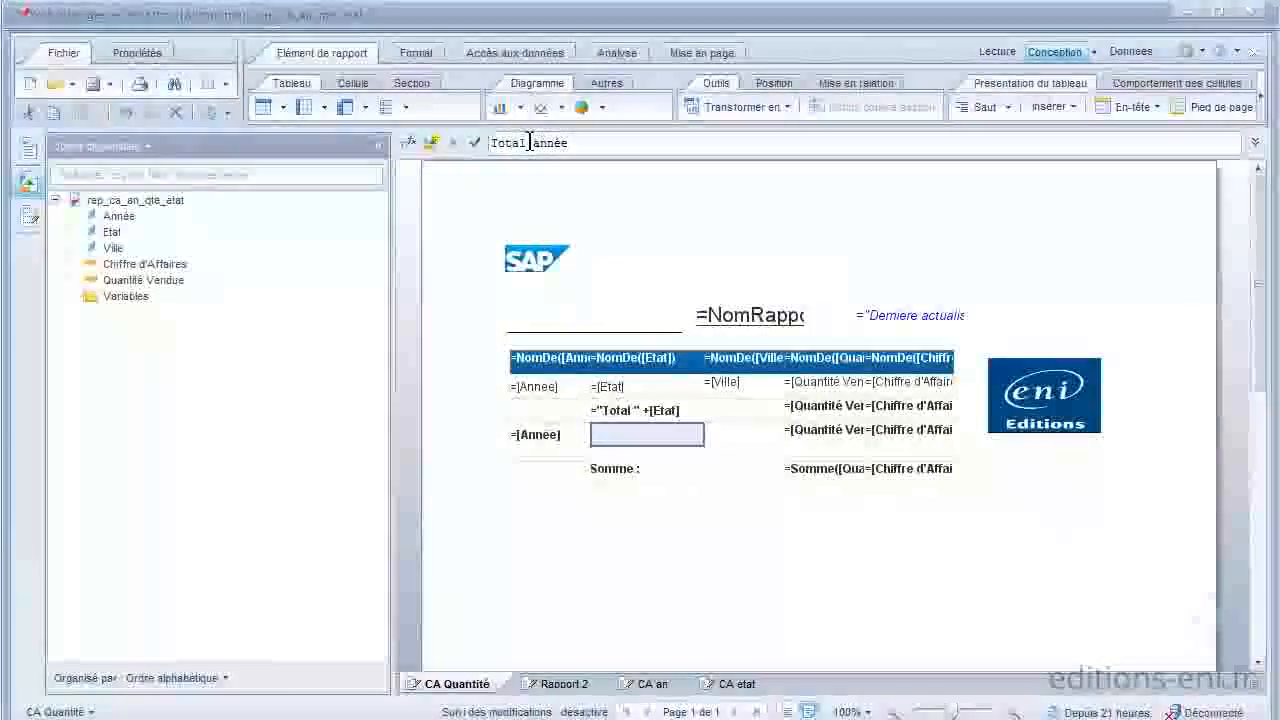
key(Return)
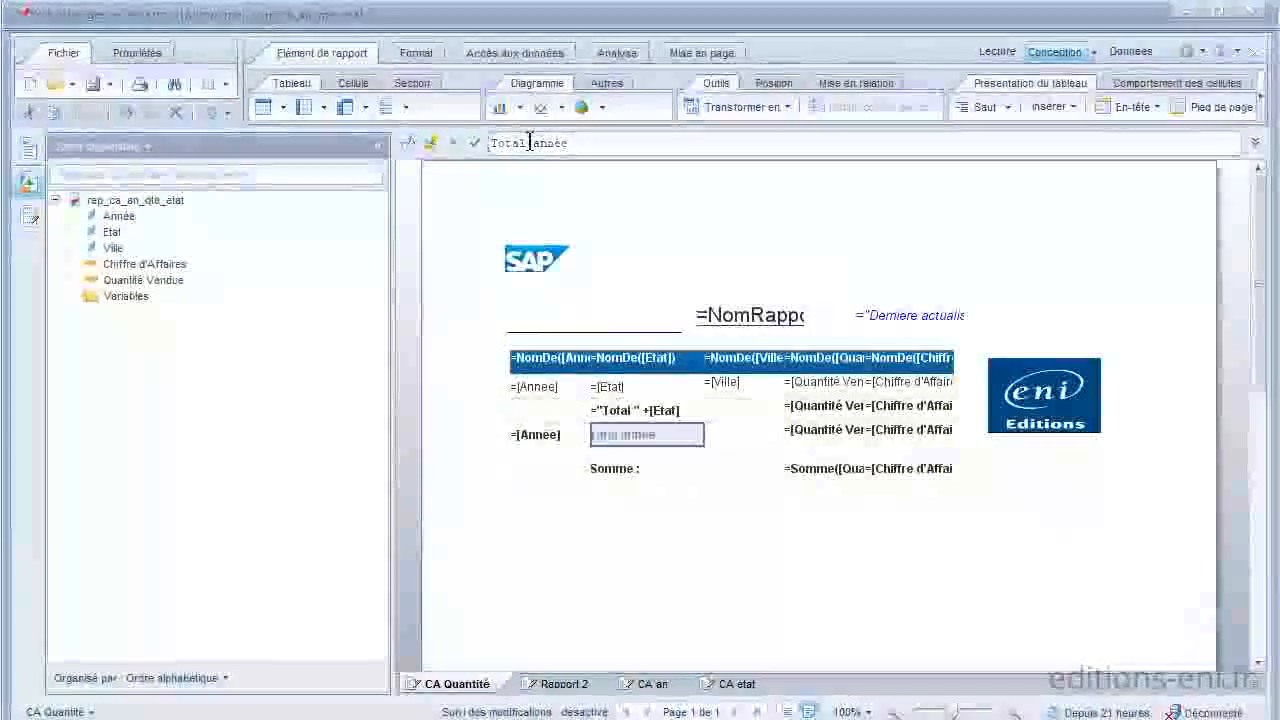
click(822, 545)
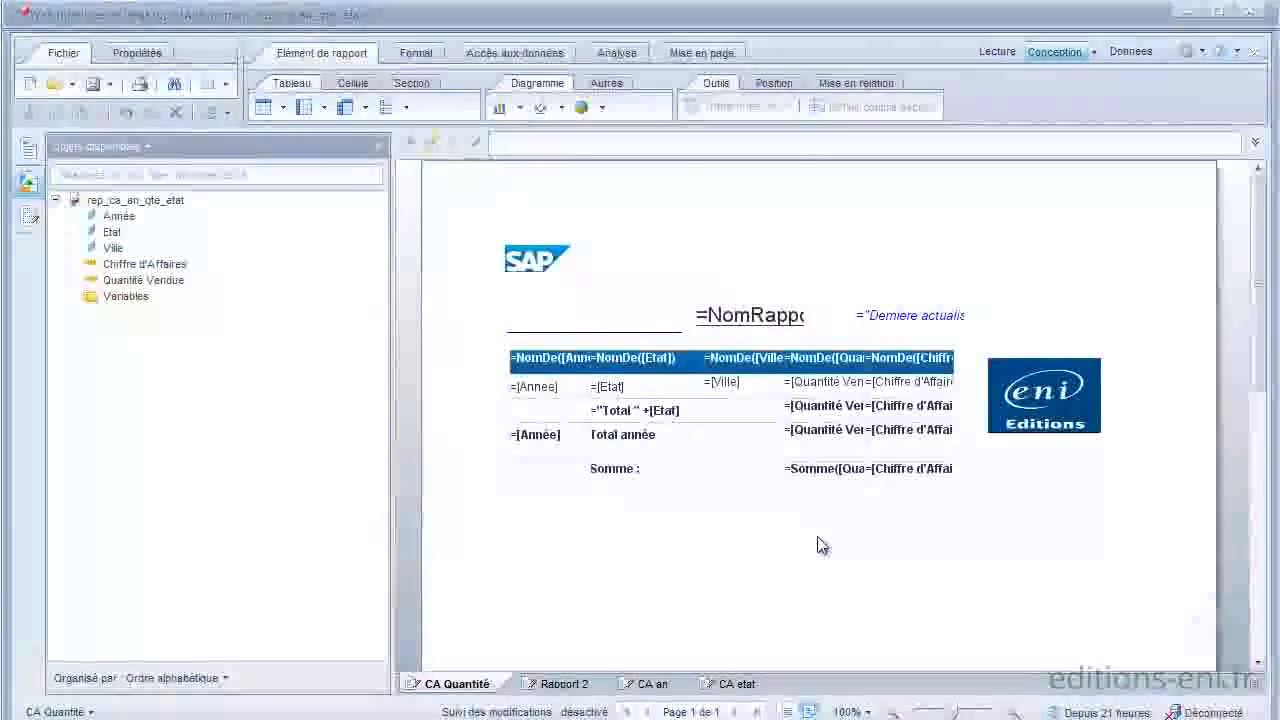
Step: Replace the "Somme :" label in the table's final footer row with "Total tous ans"
right_click(1034, 486)
click(632, 476)
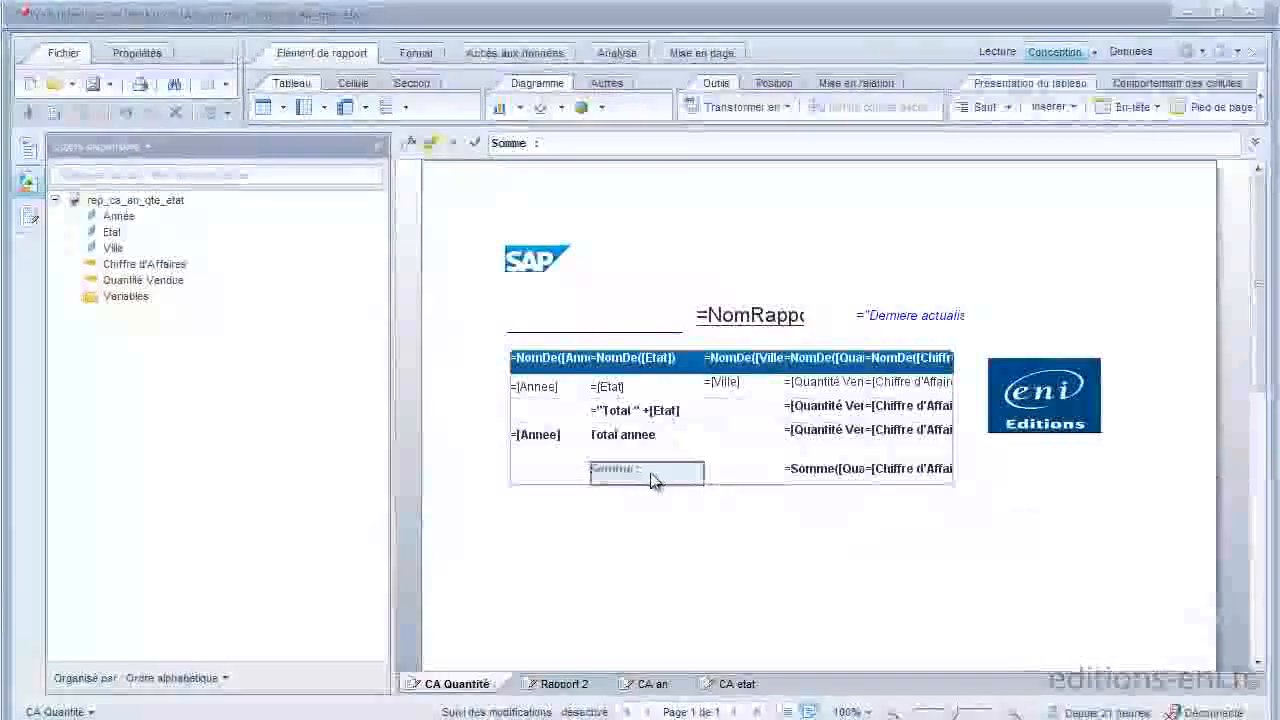
drag(545, 143, 479, 140)
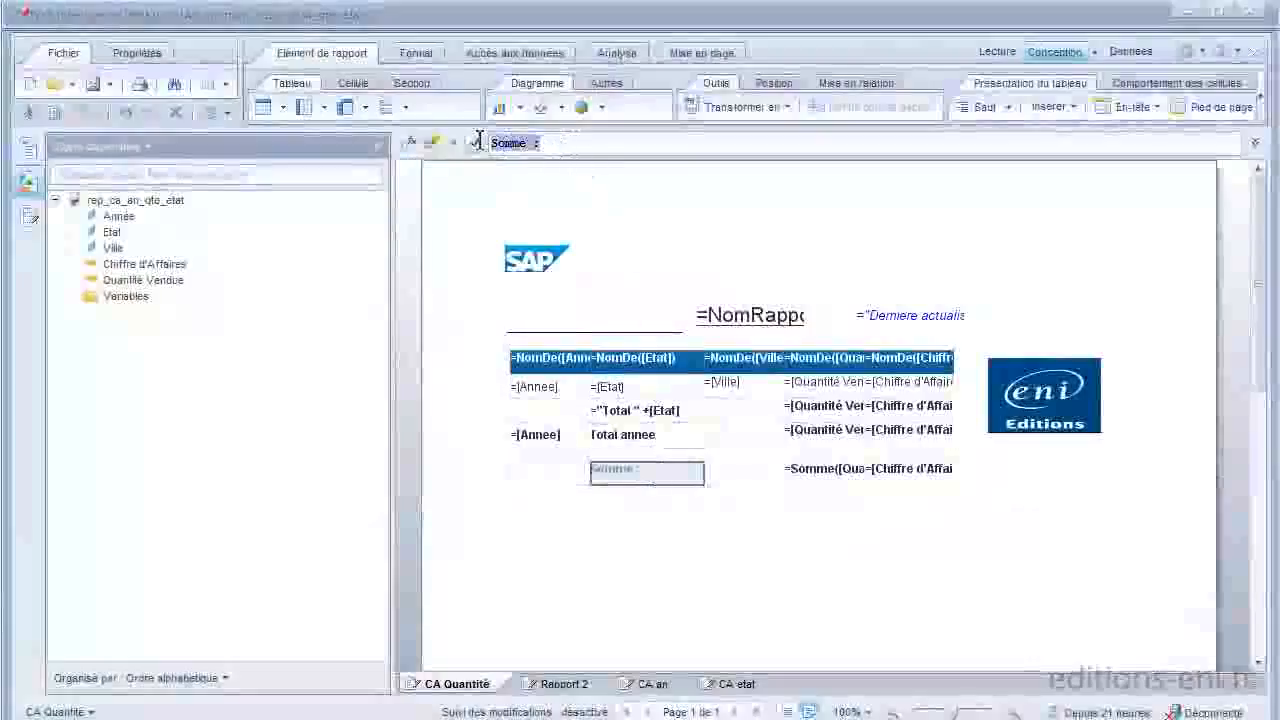
text(Tota)
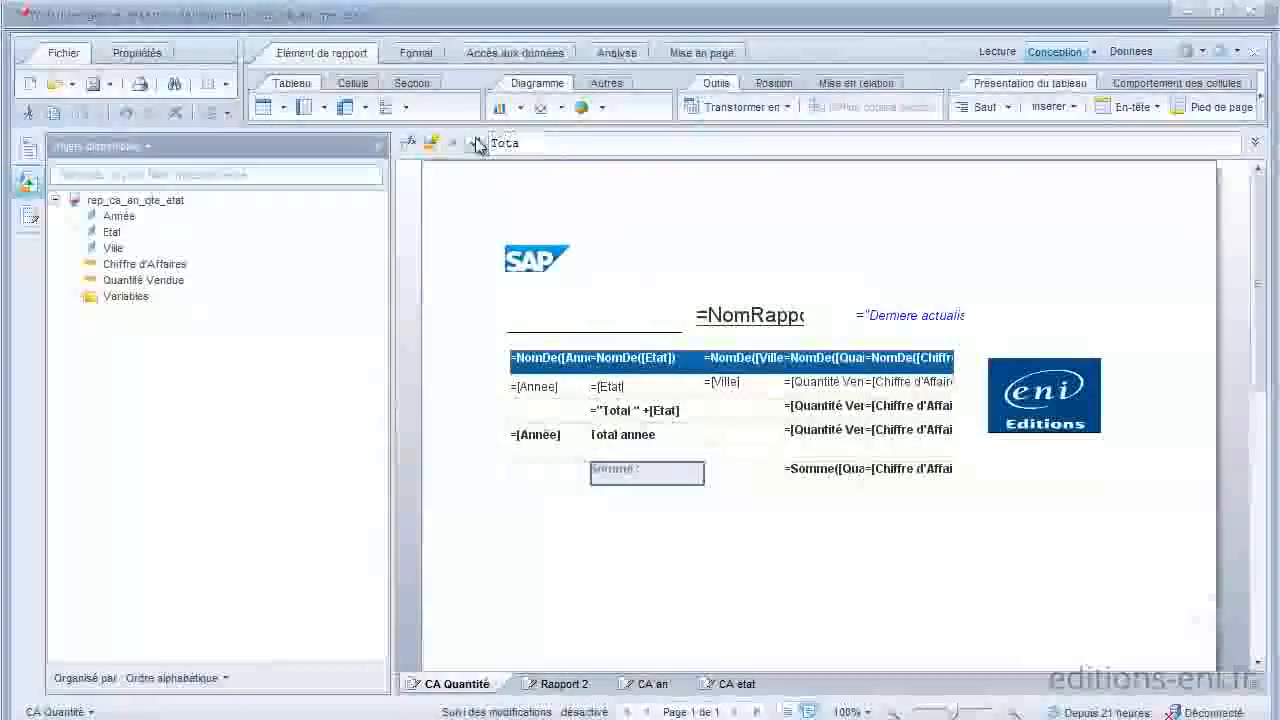
text(l )
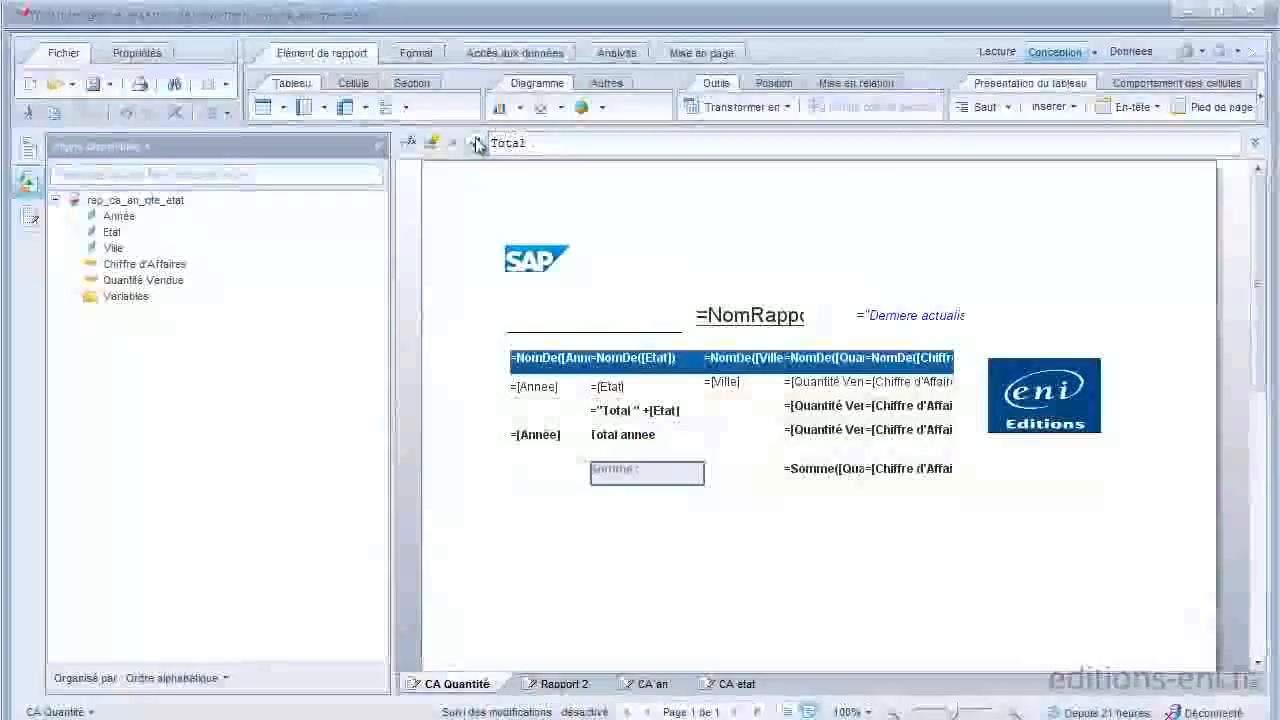
text(to)
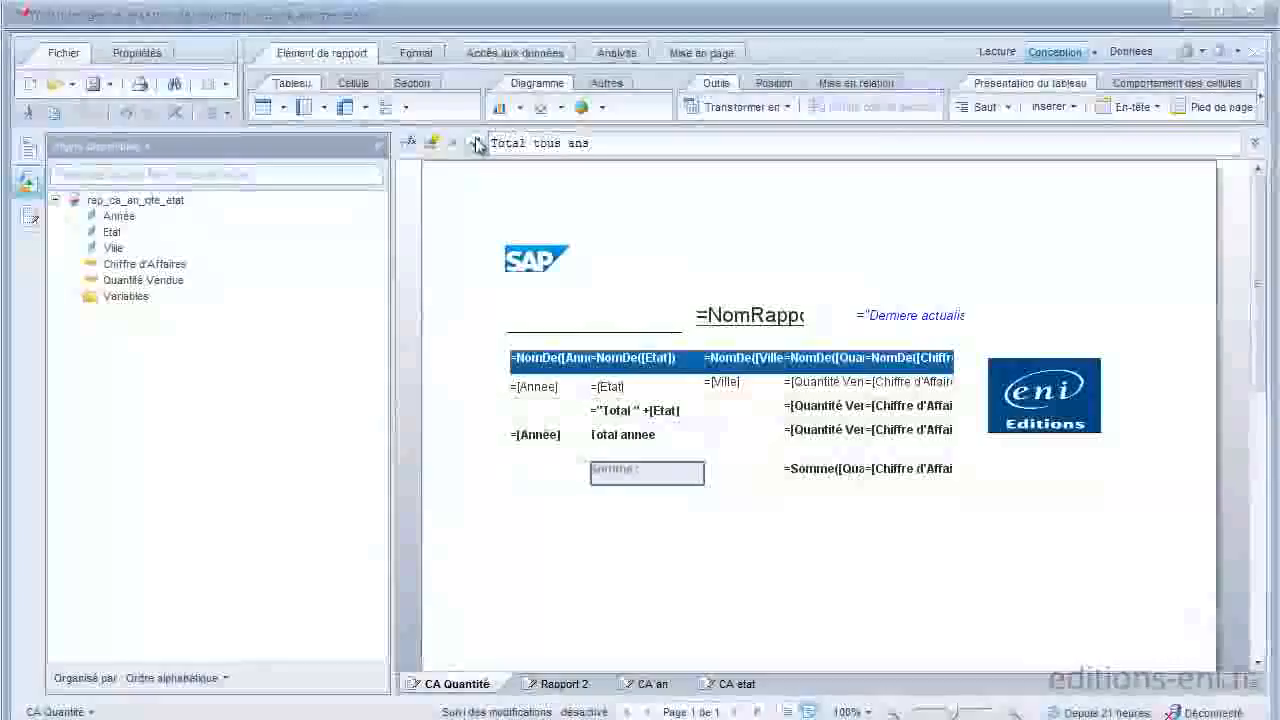
text(us ans)
click(477, 143)
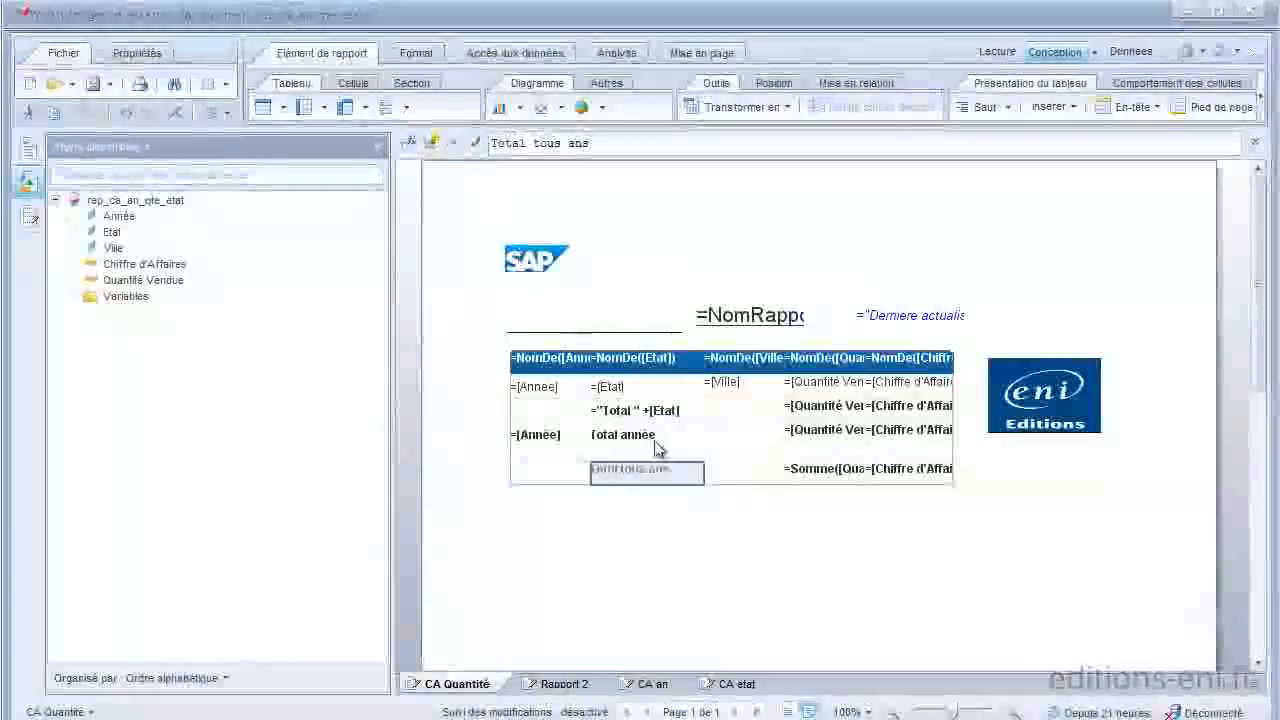
Step: Show the results of the CA Quantité report and review the labelled totals
right_click(1020, 330)
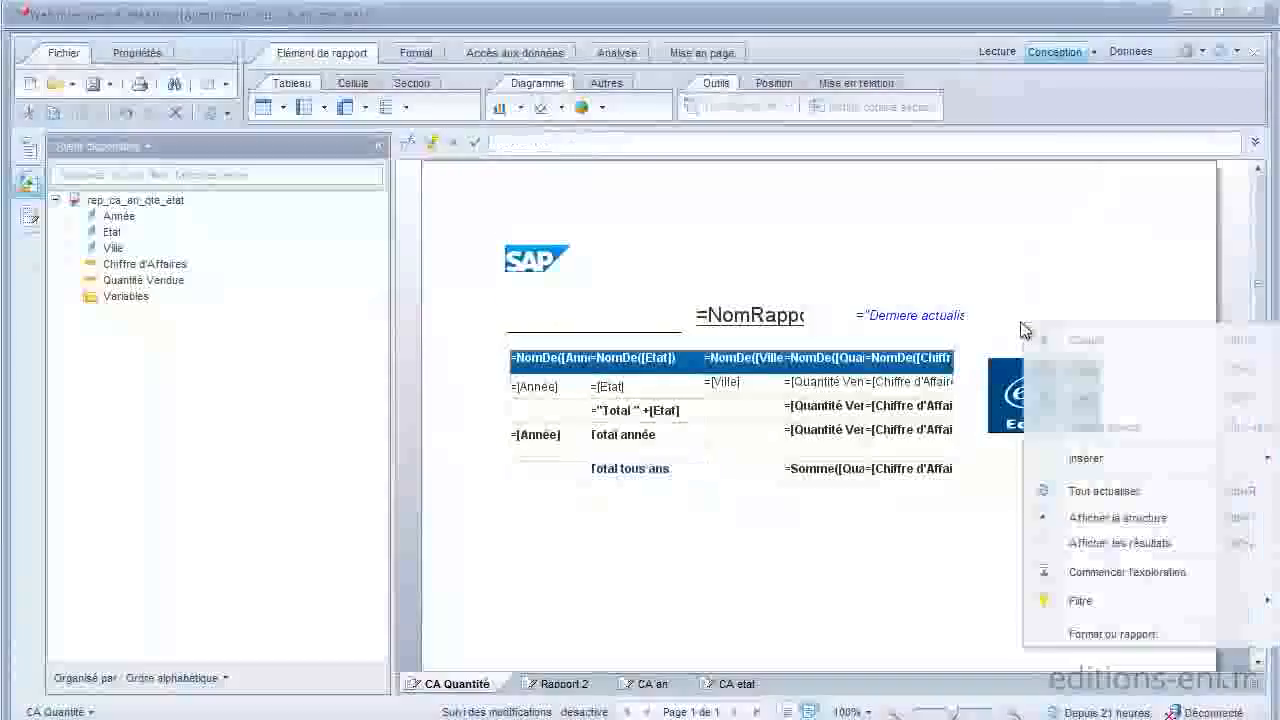
click(1086, 542)
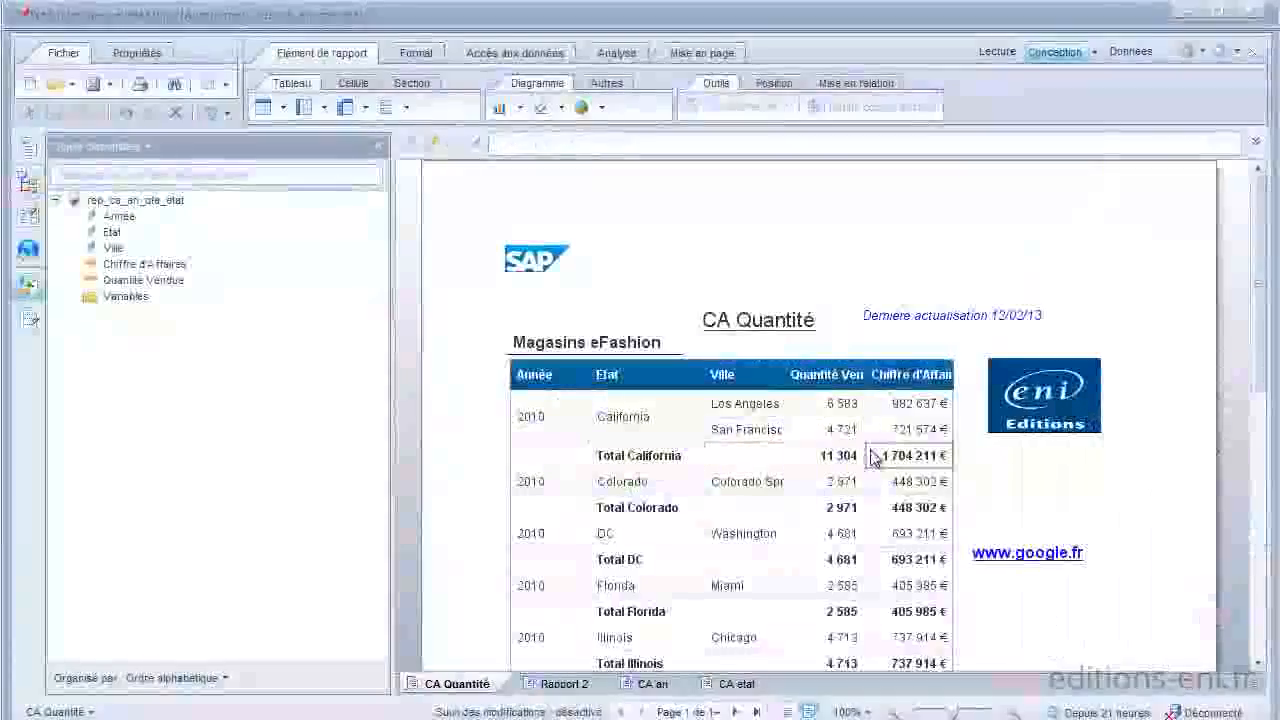
scroll(1050, 632, down, 6)
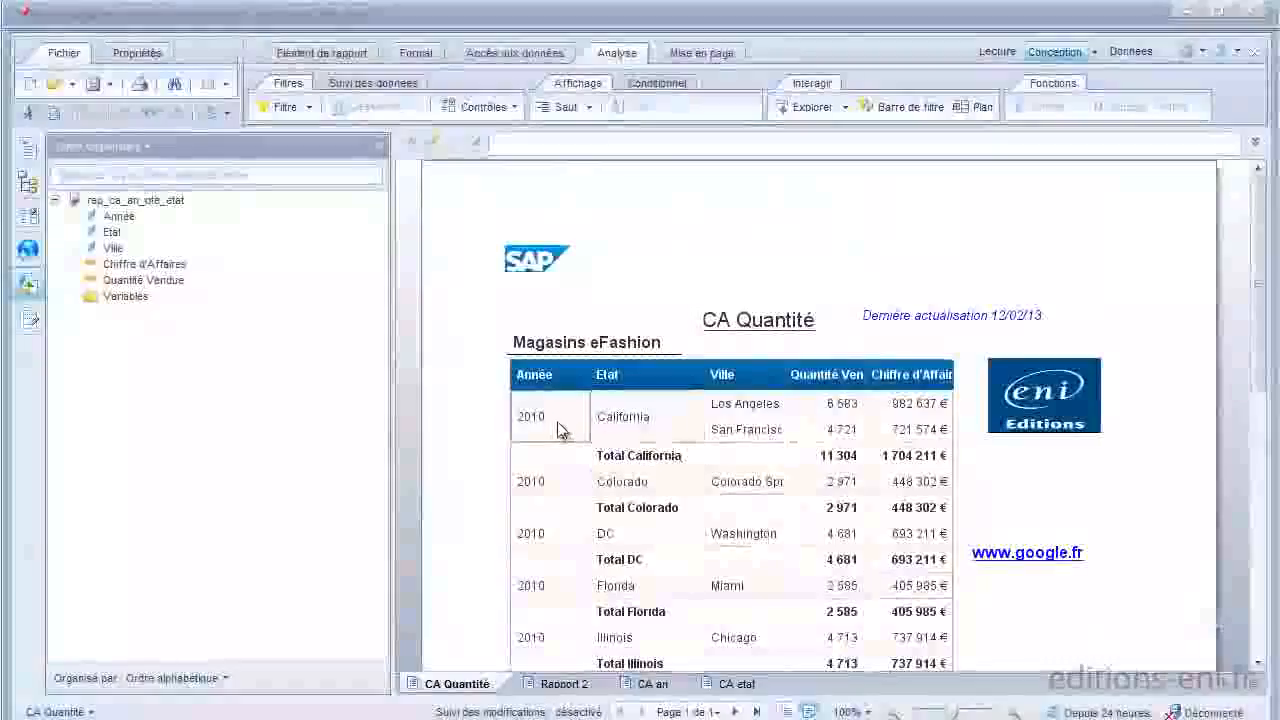
click(556, 479)
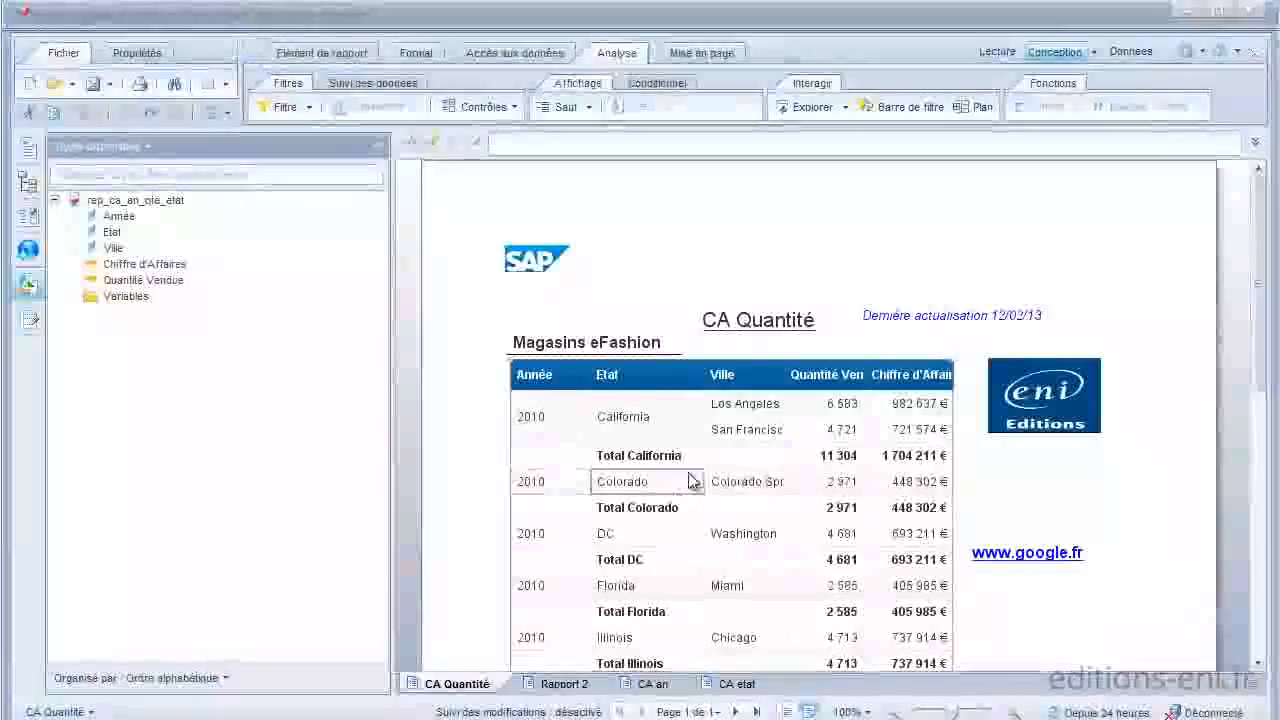
Step: In Rapport 2, remove the Somme totals from the crosstab's Quantité Vendue values
click(570, 683)
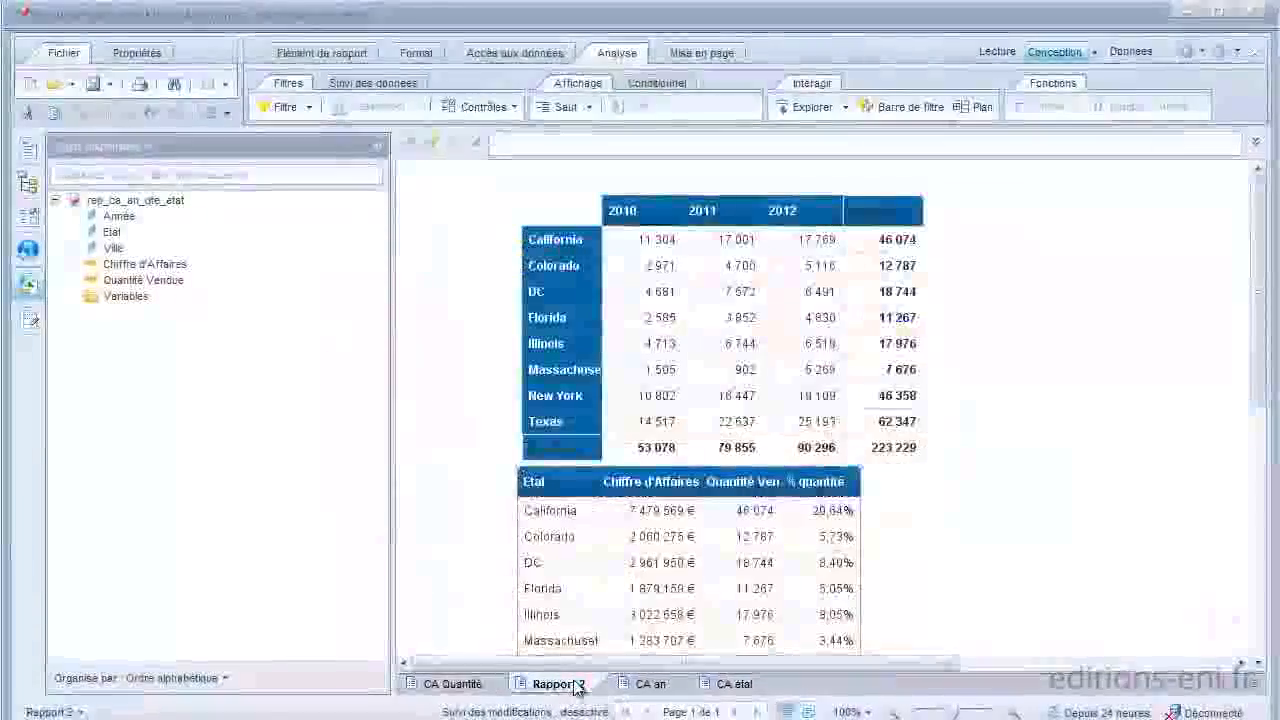
click(643, 245)
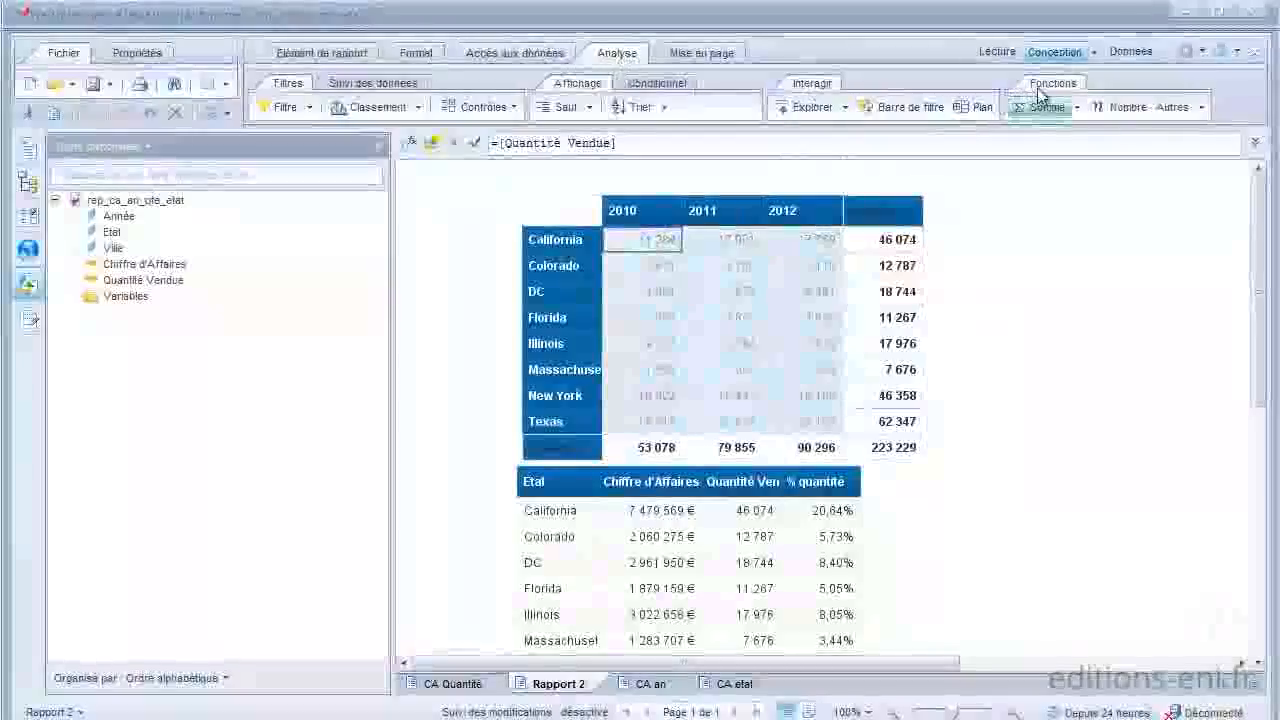
click(1078, 110)
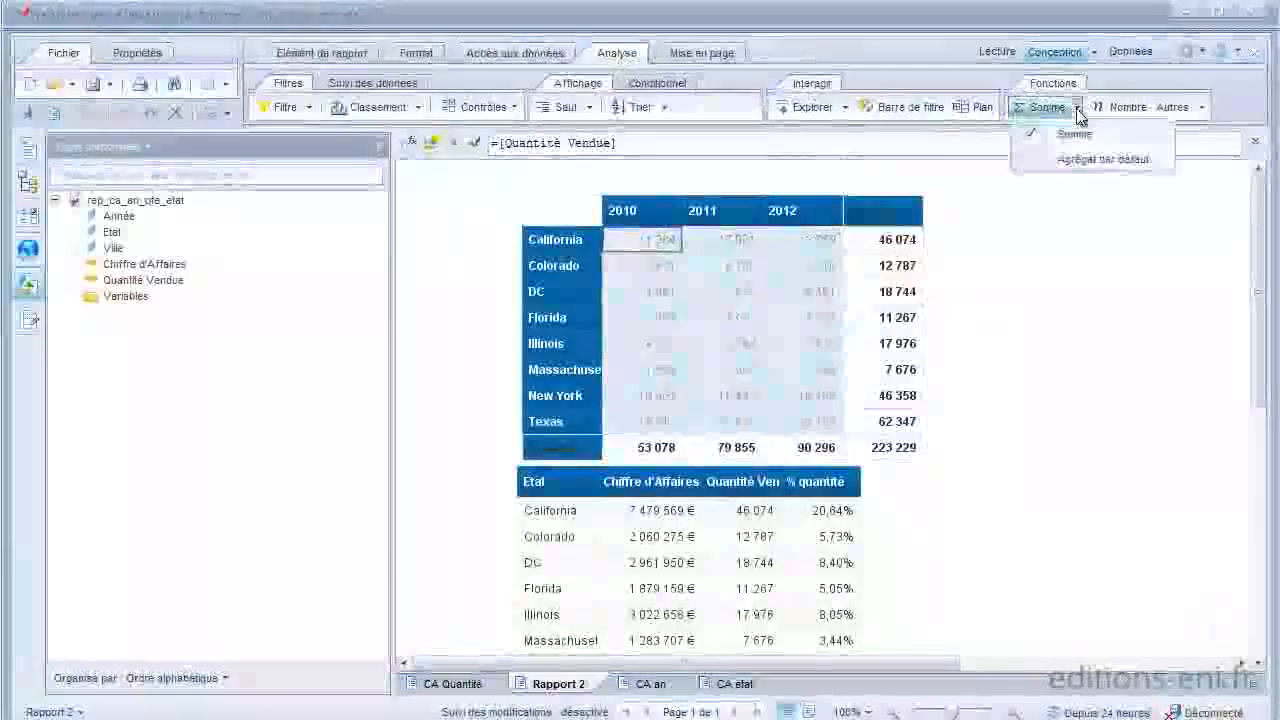
click(1035, 140)
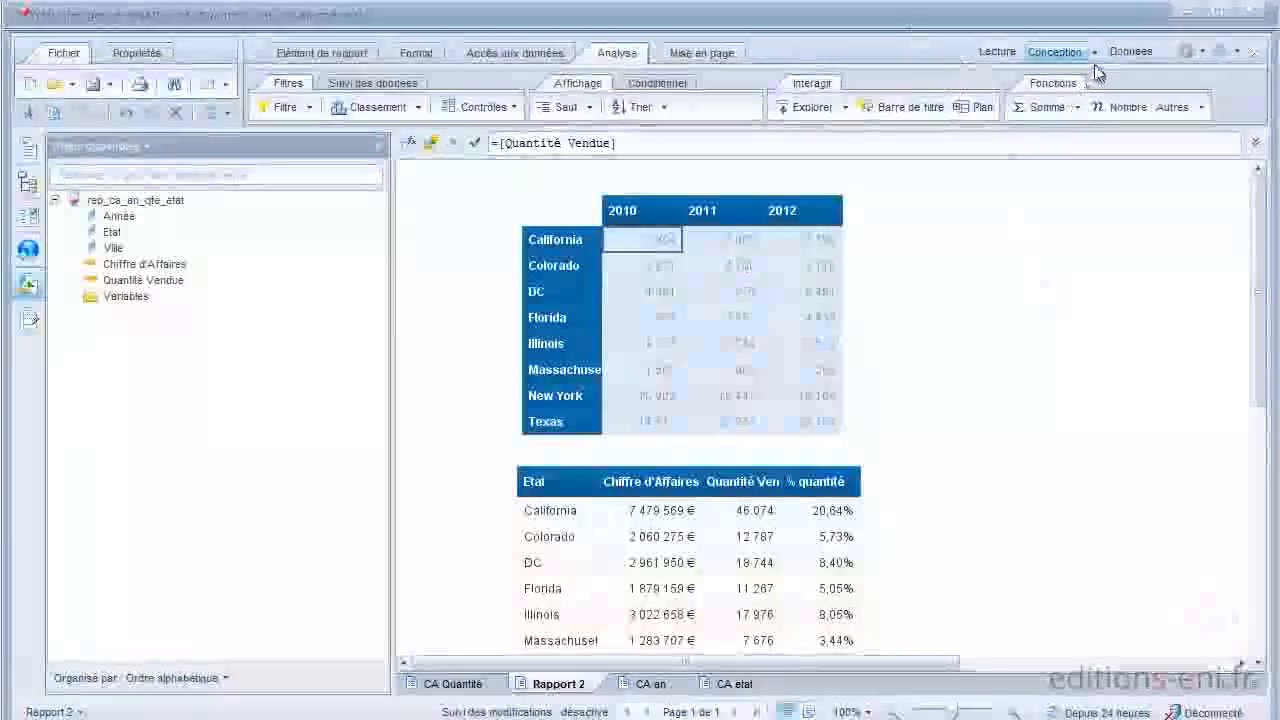
click(1000, 249)
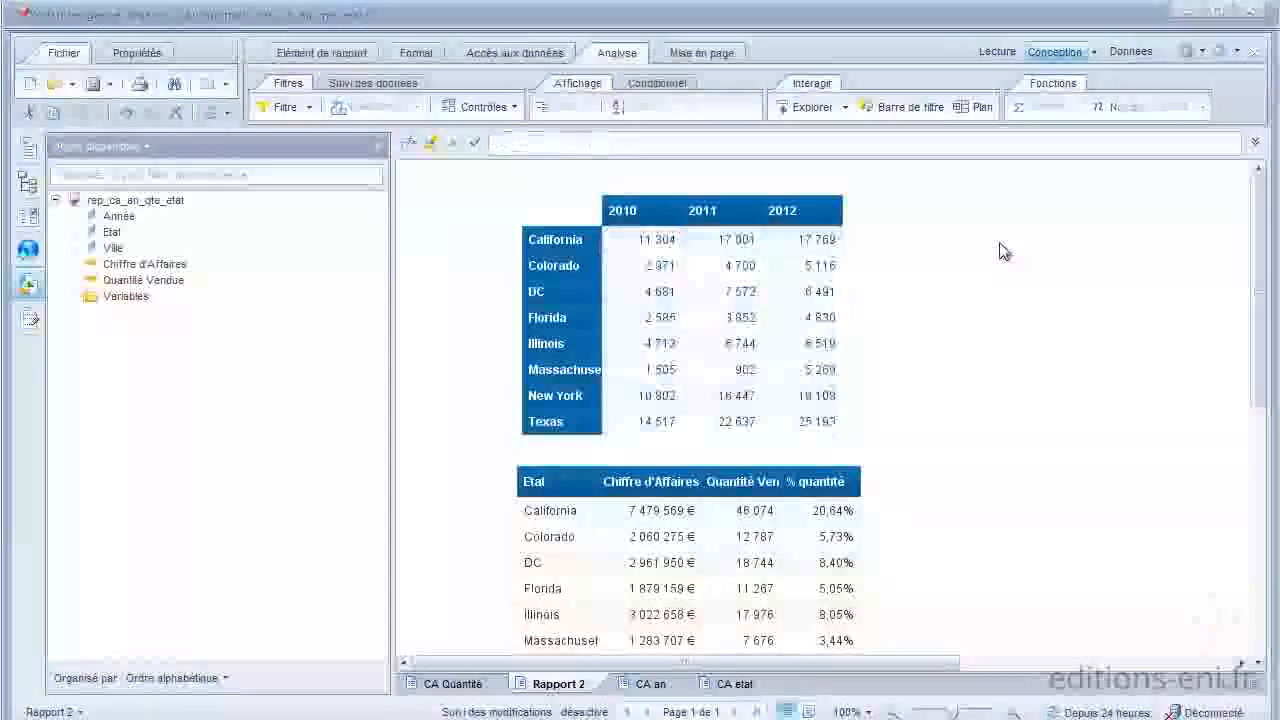
Step: In Rapport 2's structure view, add Ville as a second column header row in the crosstab and swap Année with Etat
right_click(1000, 249)
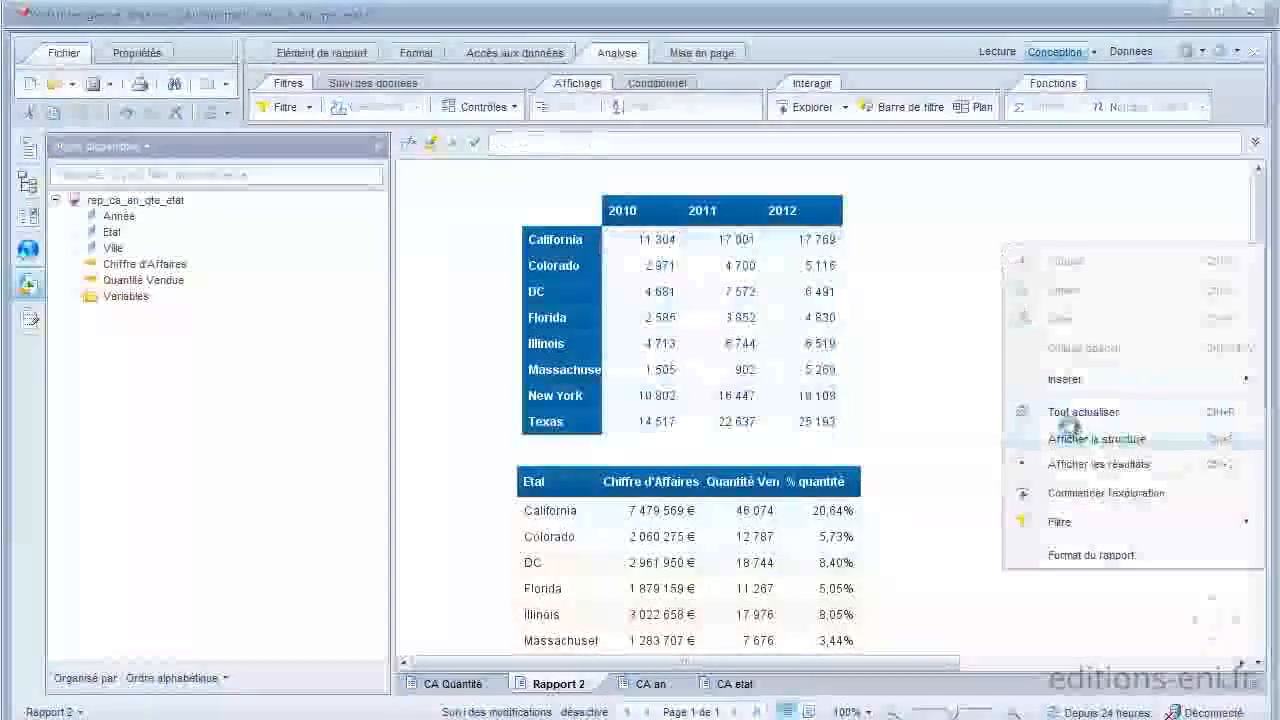
click(1070, 430)
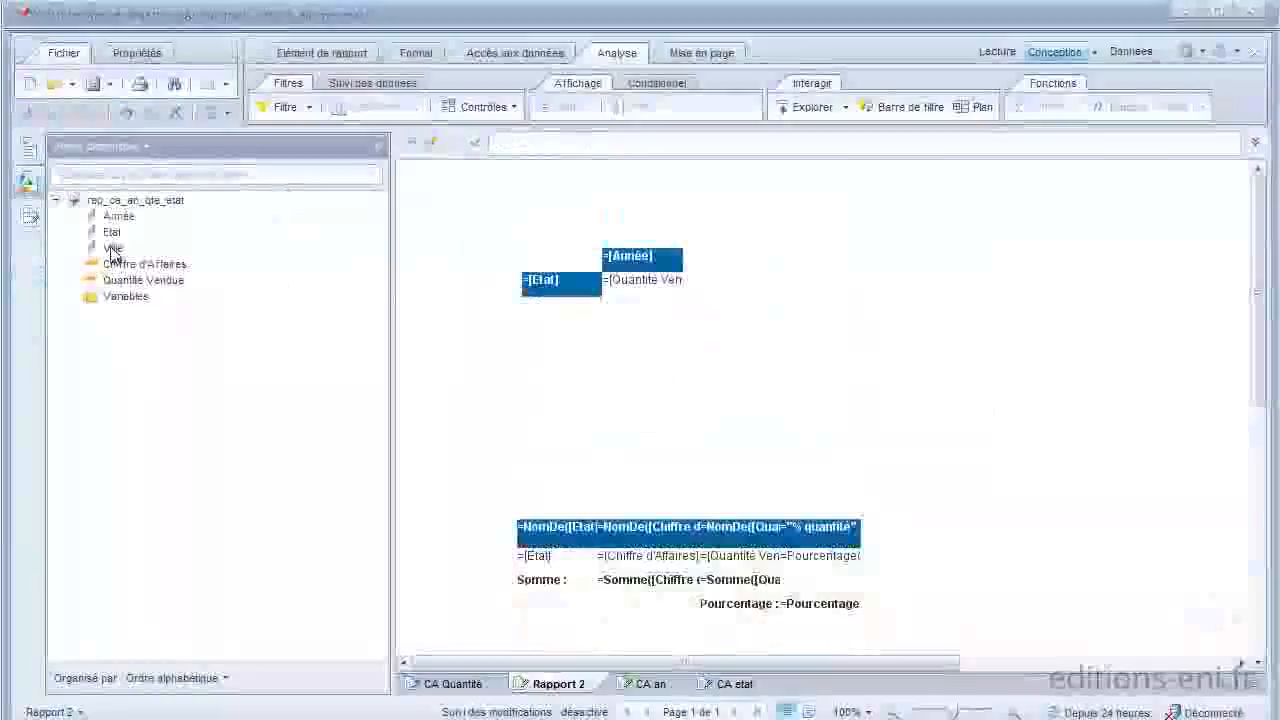
drag(112, 248, 645, 277)
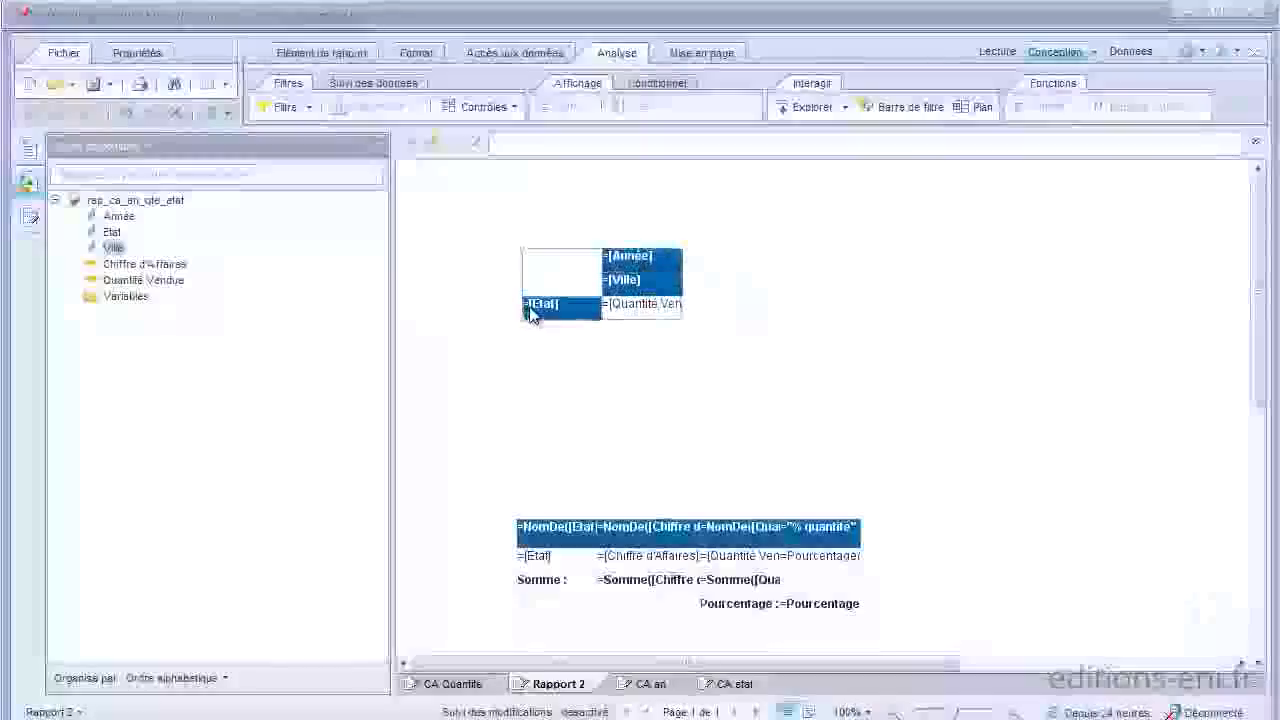
drag(531, 314, 628, 263)
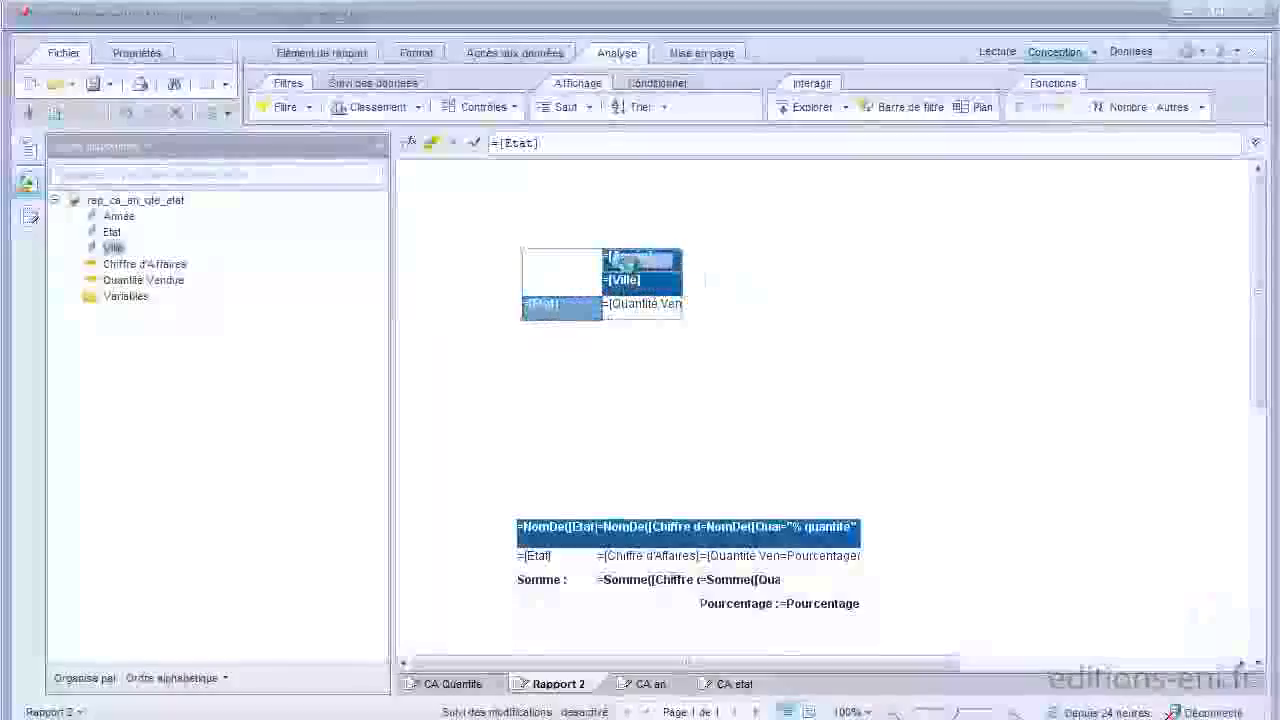
click(591, 421)
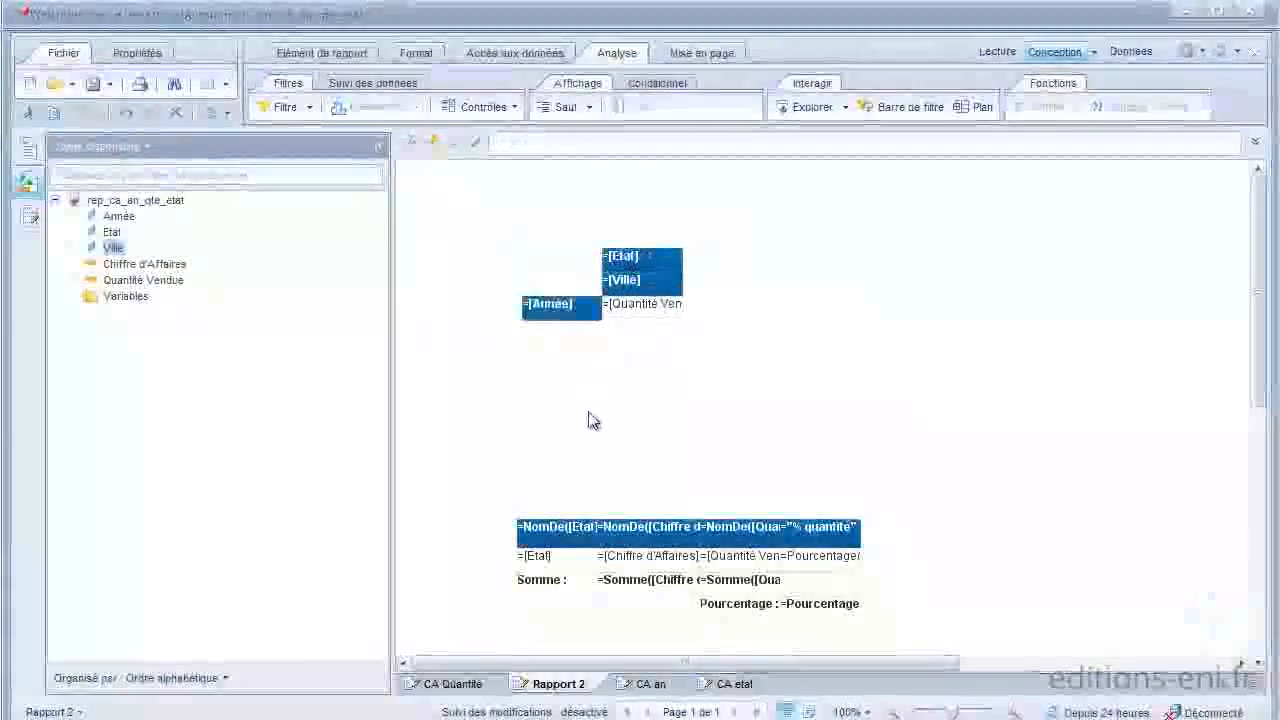
Step: Show the report results, review the crosstab's full width, and move the crosstab further left on the page
right_click(785, 289)
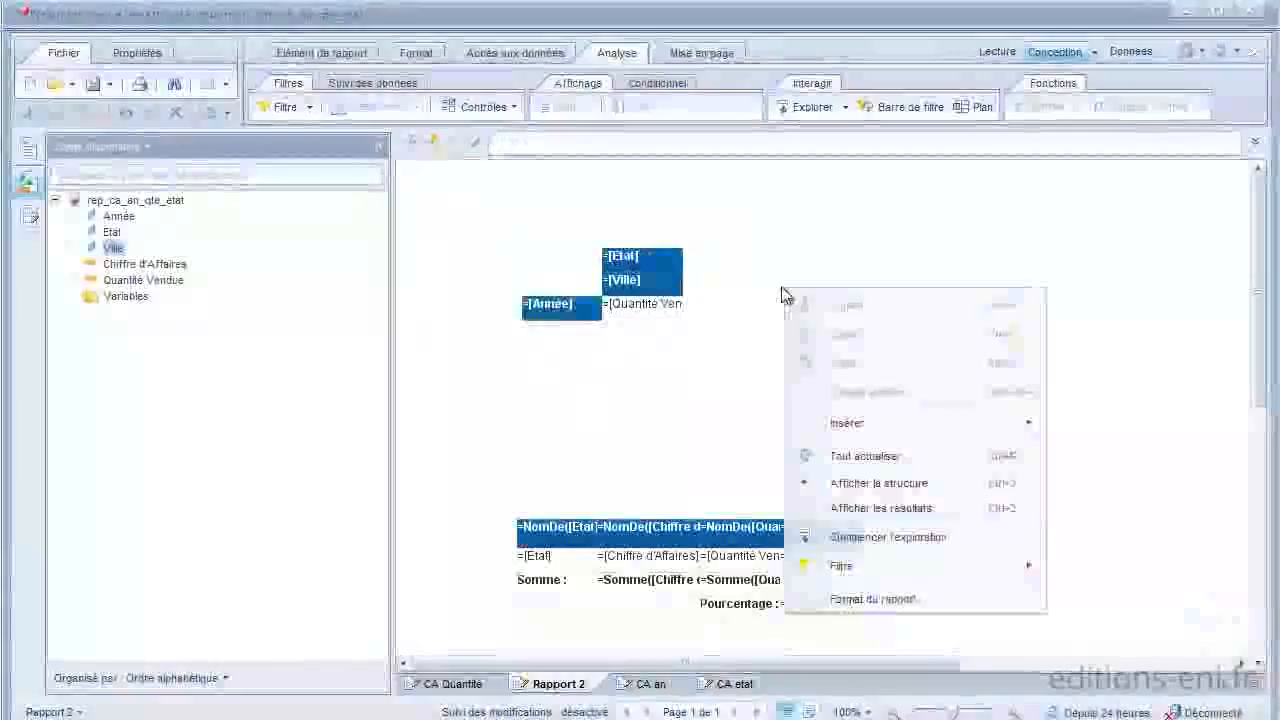
click(858, 508)
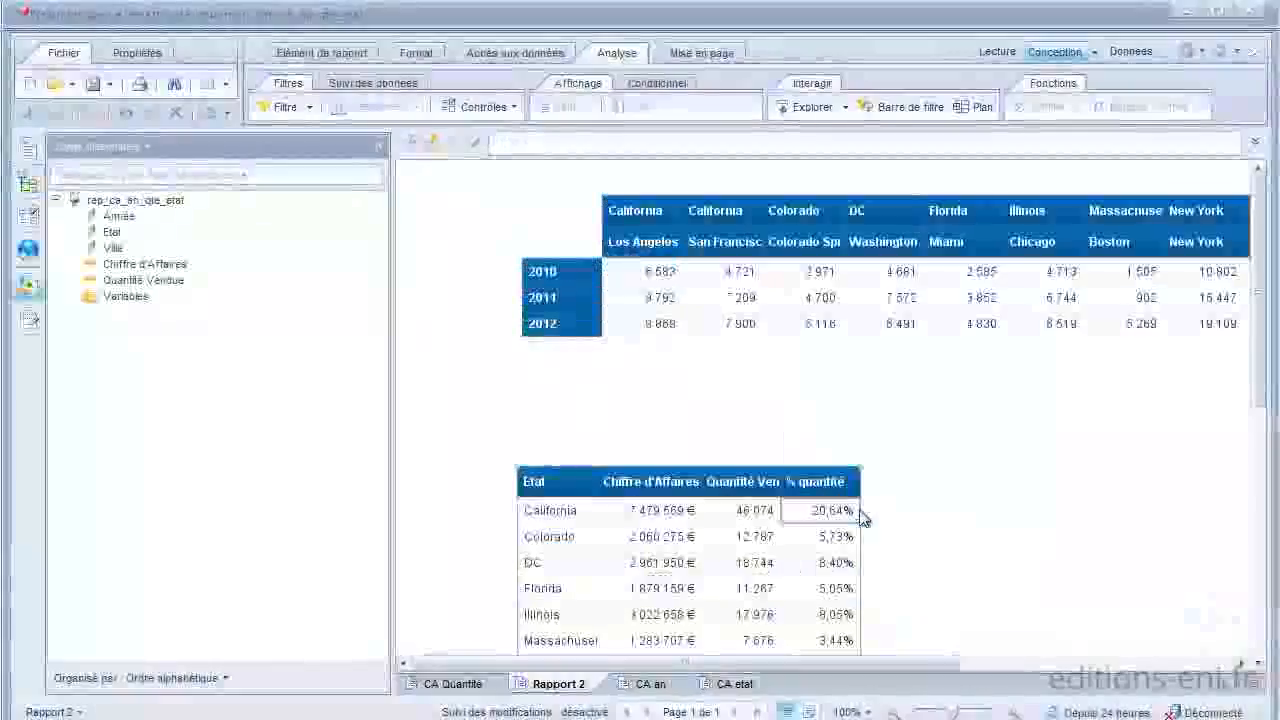
click(742, 274)
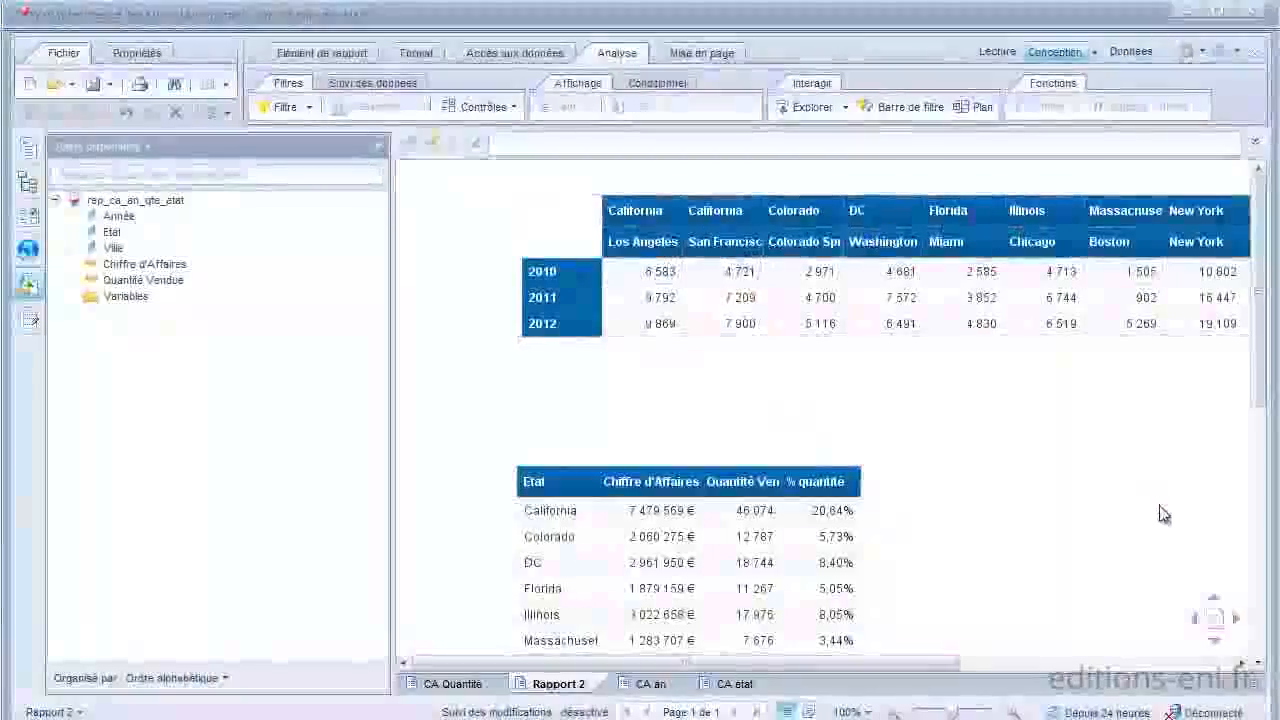
click(1245, 664)
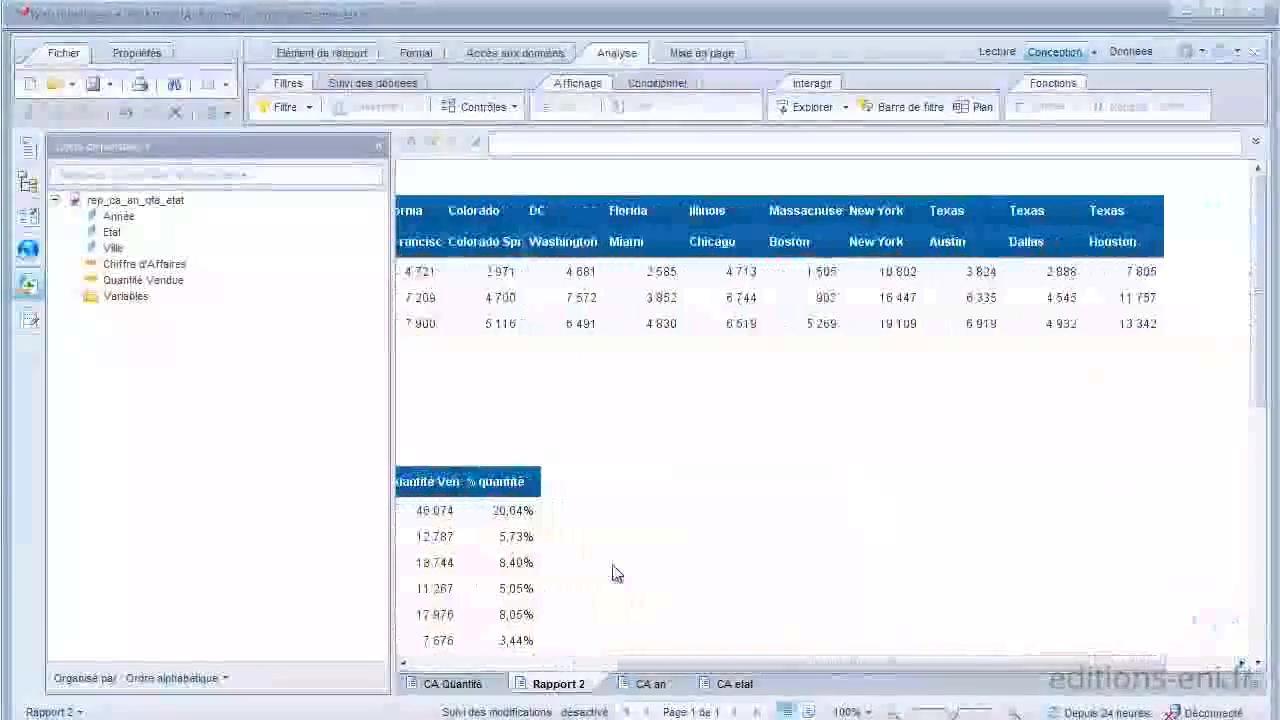
click(462, 670)
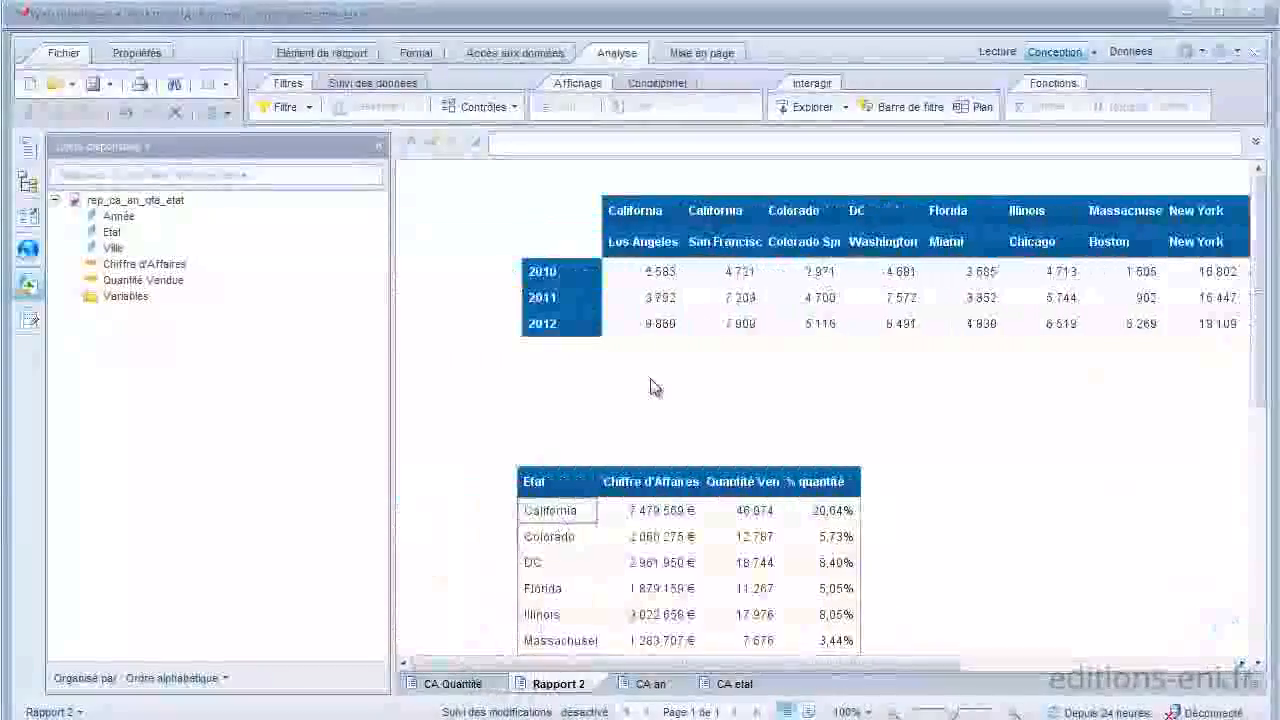
click(695, 205)
click(611, 205)
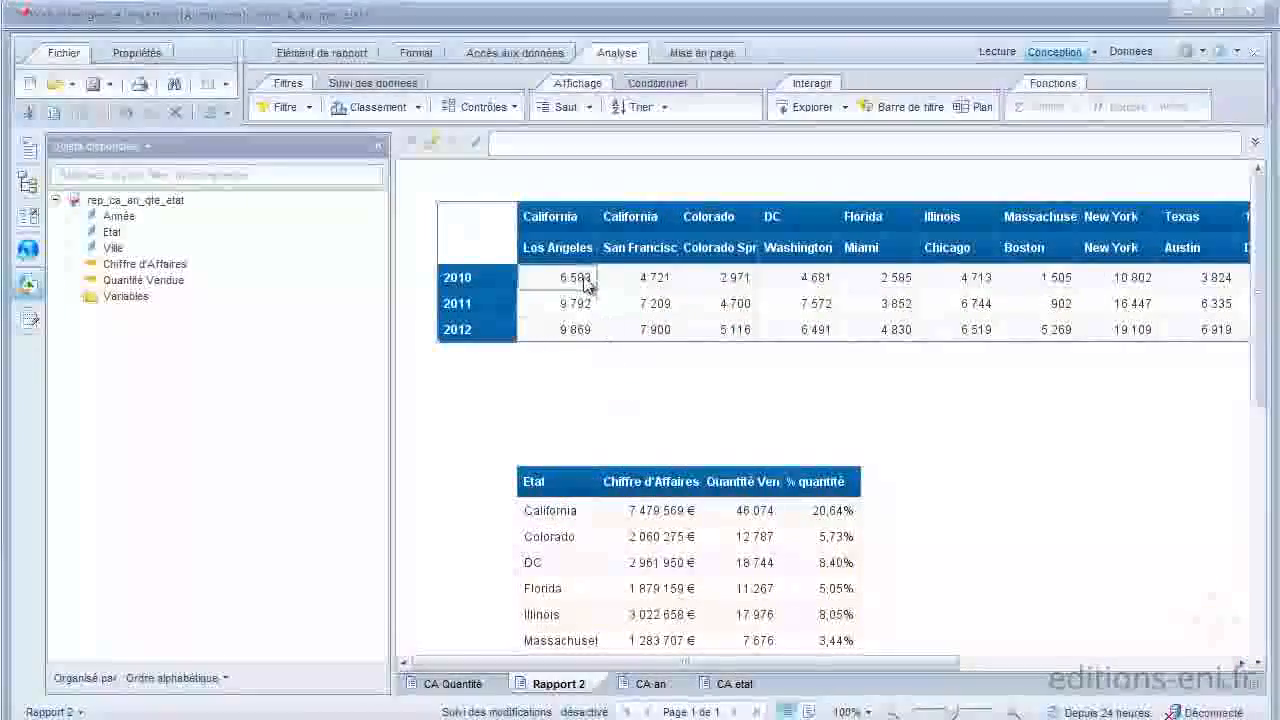
Step: Add a break on the Etat header row of the crosstab
click(568, 217)
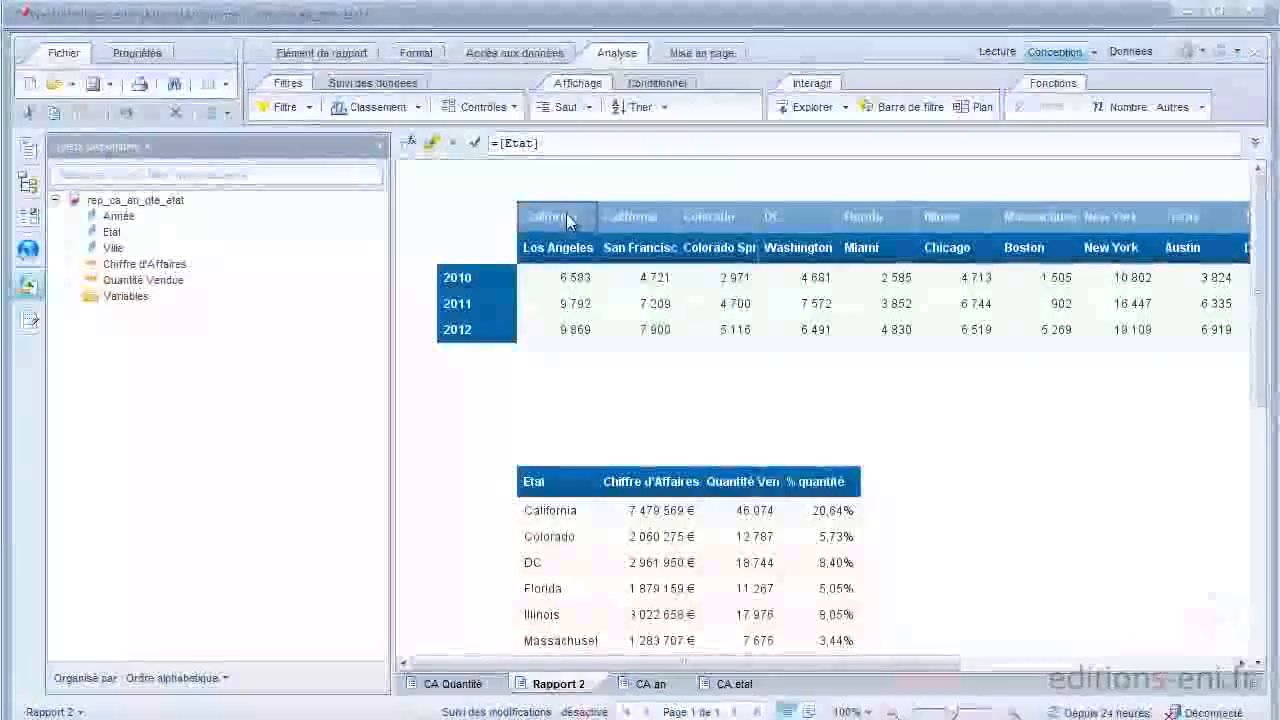
click(338, 56)
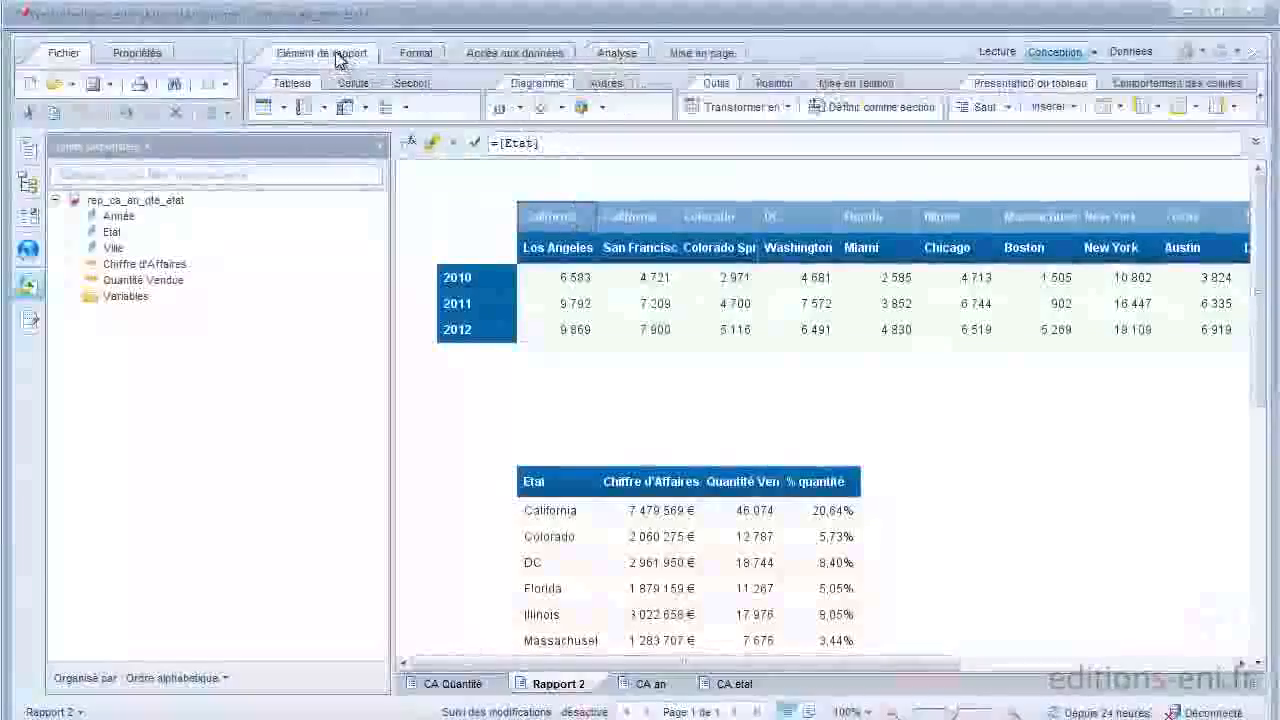
click(1008, 107)
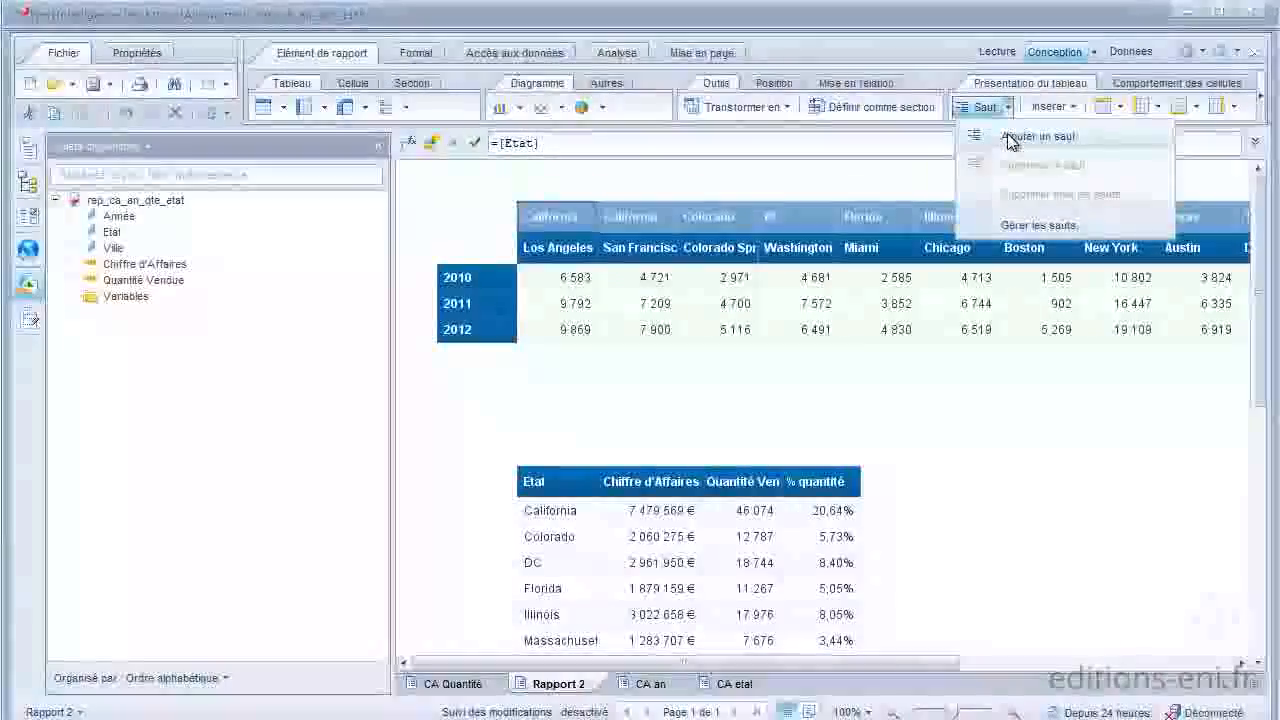
click(1008, 135)
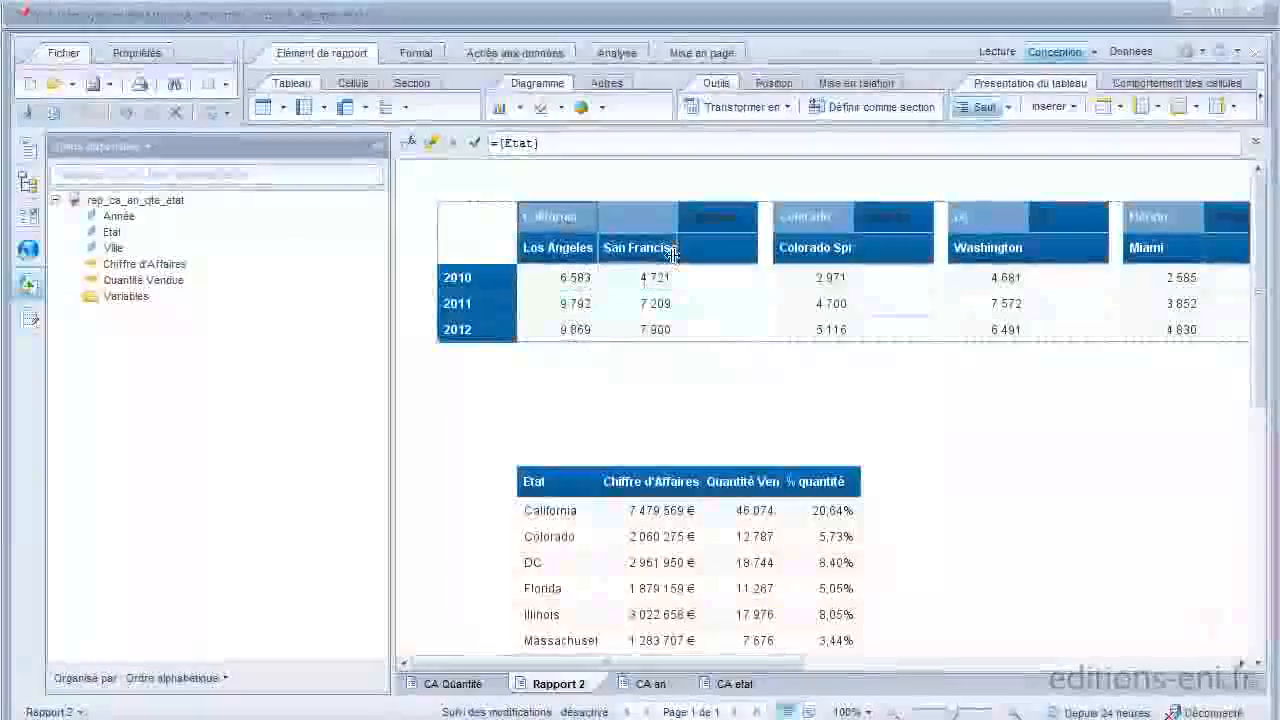
Step: Delete the narrow empty spacer column that separates the Etat groups in the crosstab
click(763, 280)
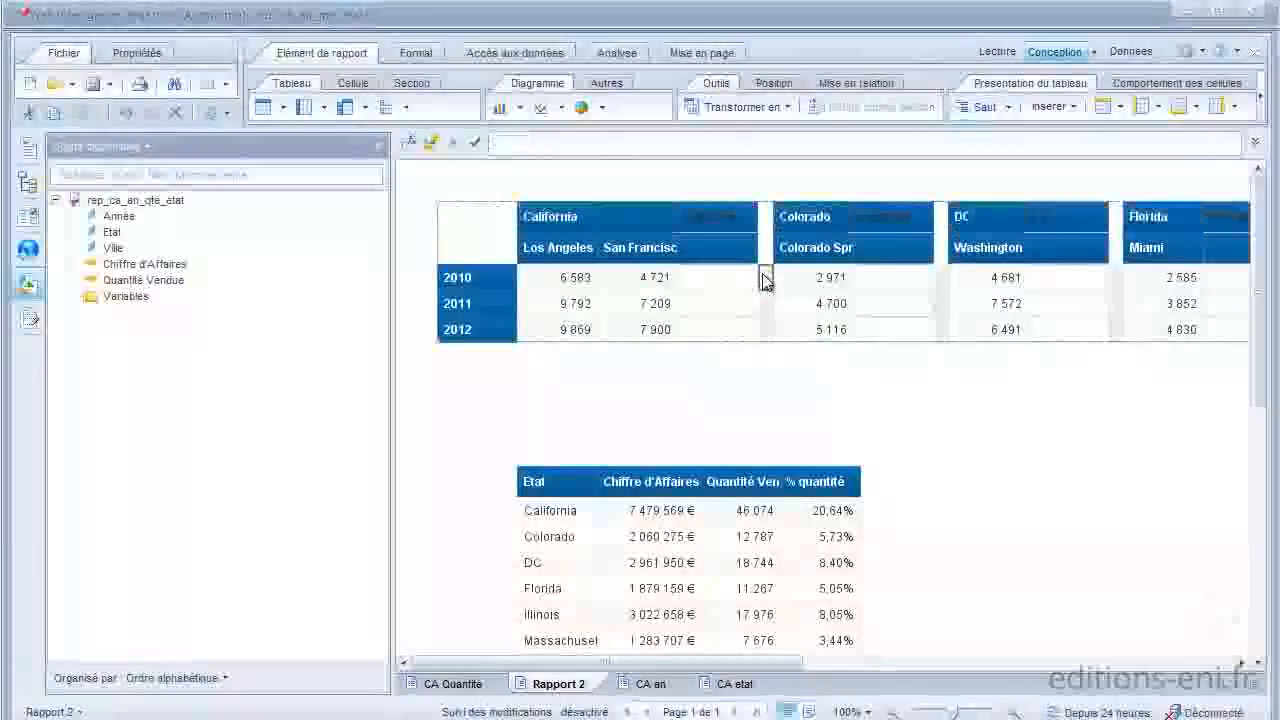
right_click(763, 280)
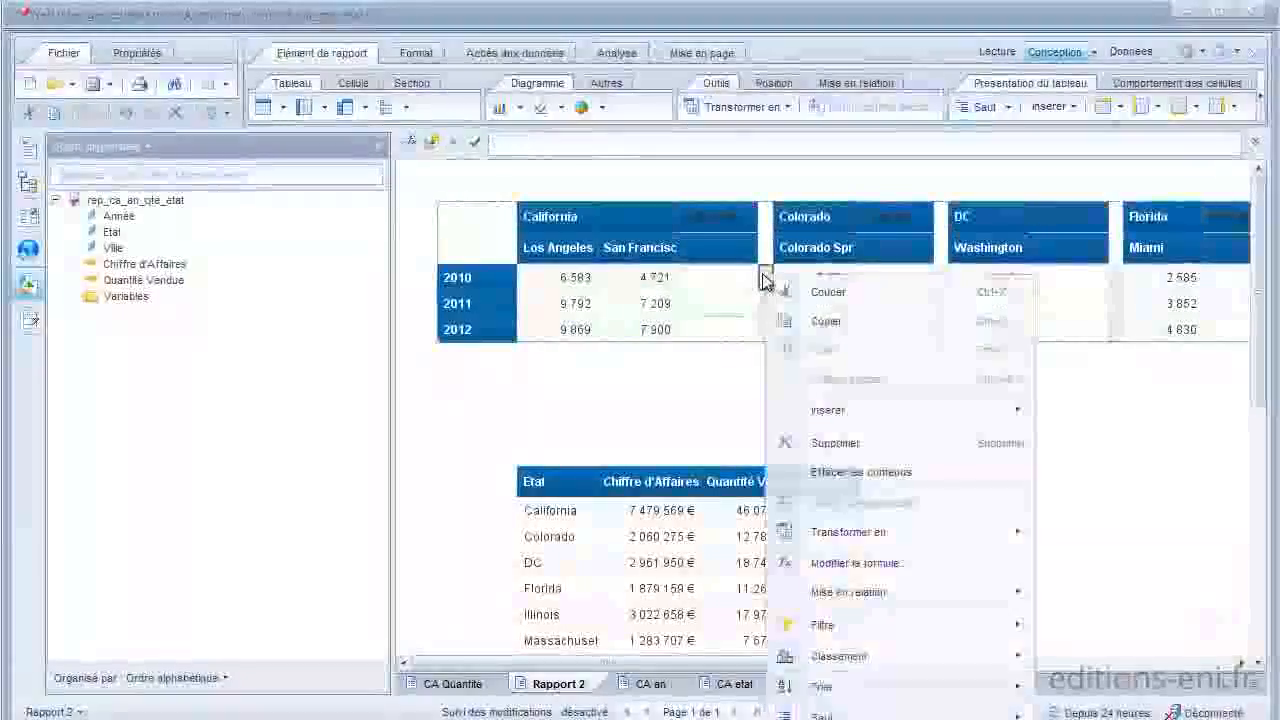
click(840, 443)
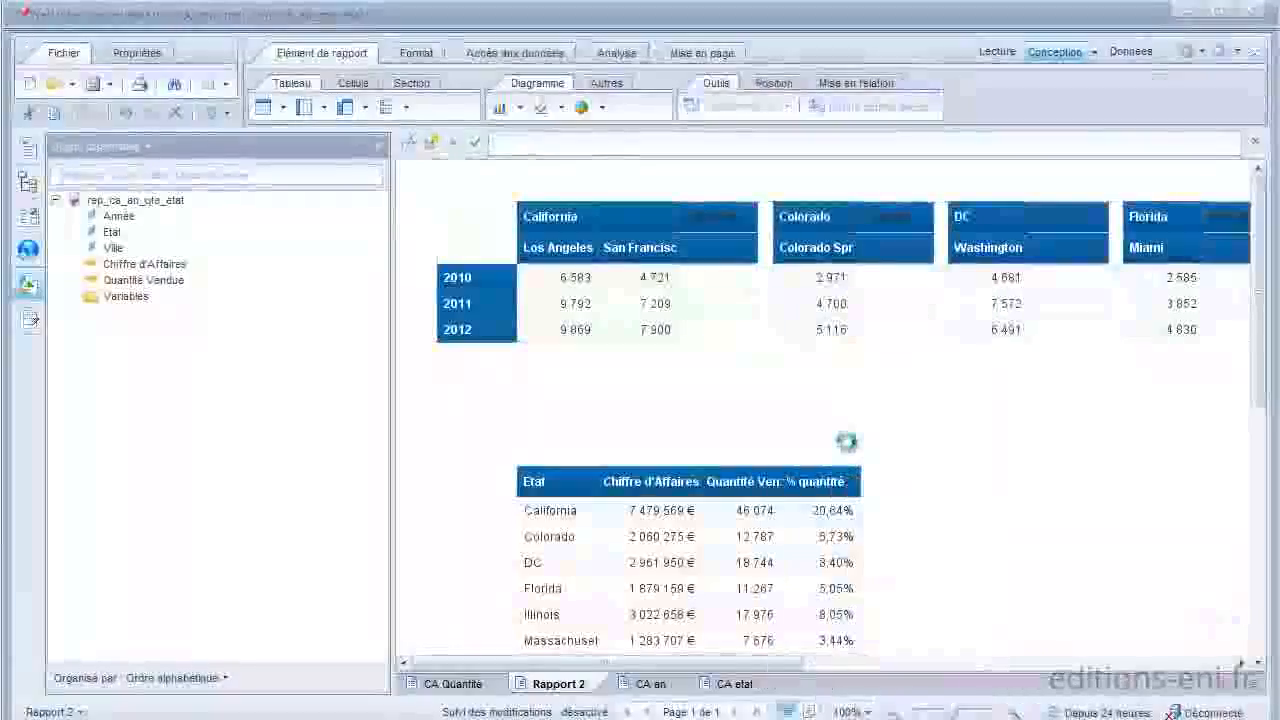
Step: In the break settings for Etat, set duplicated values to Fusionner
click(557, 220)
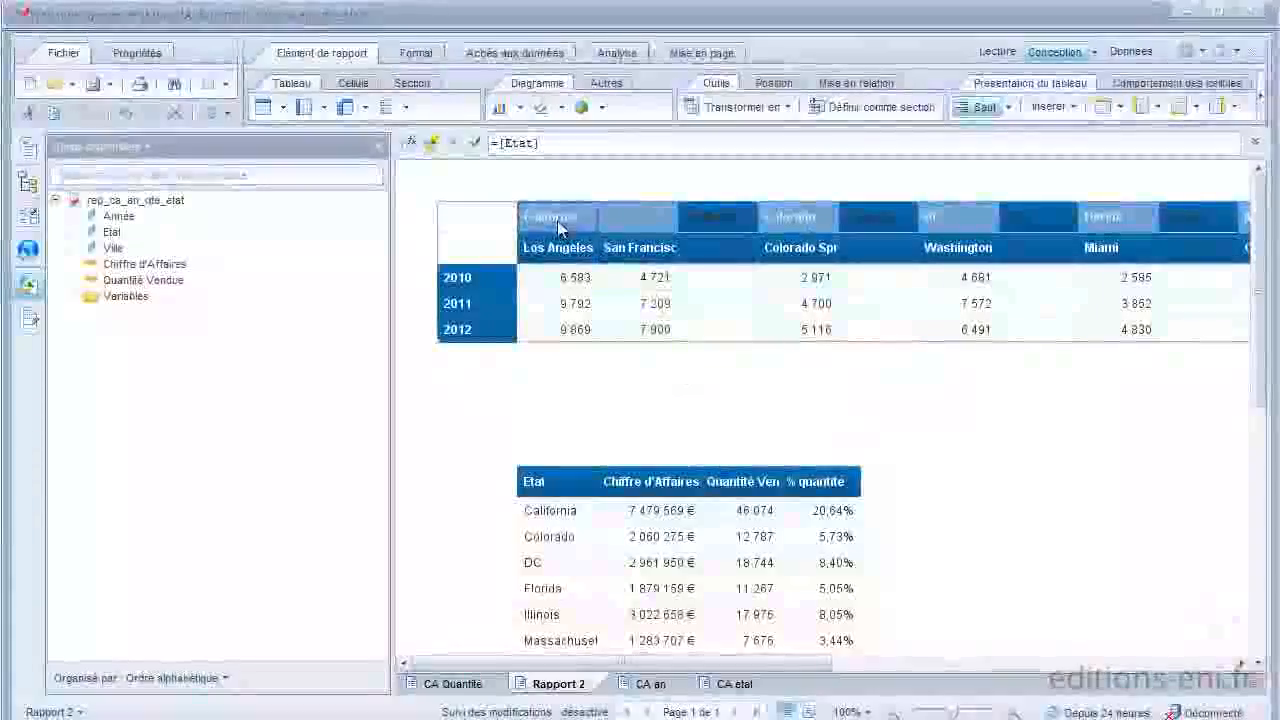
click(1009, 108)
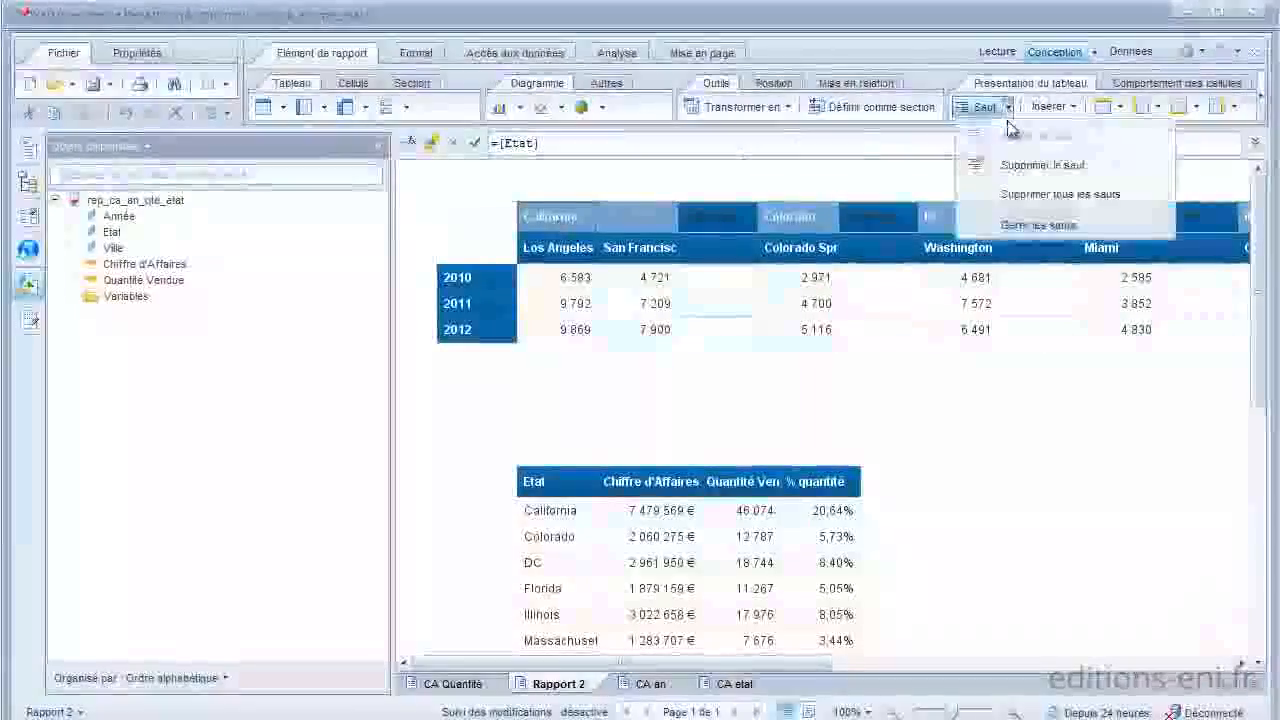
click(1037, 225)
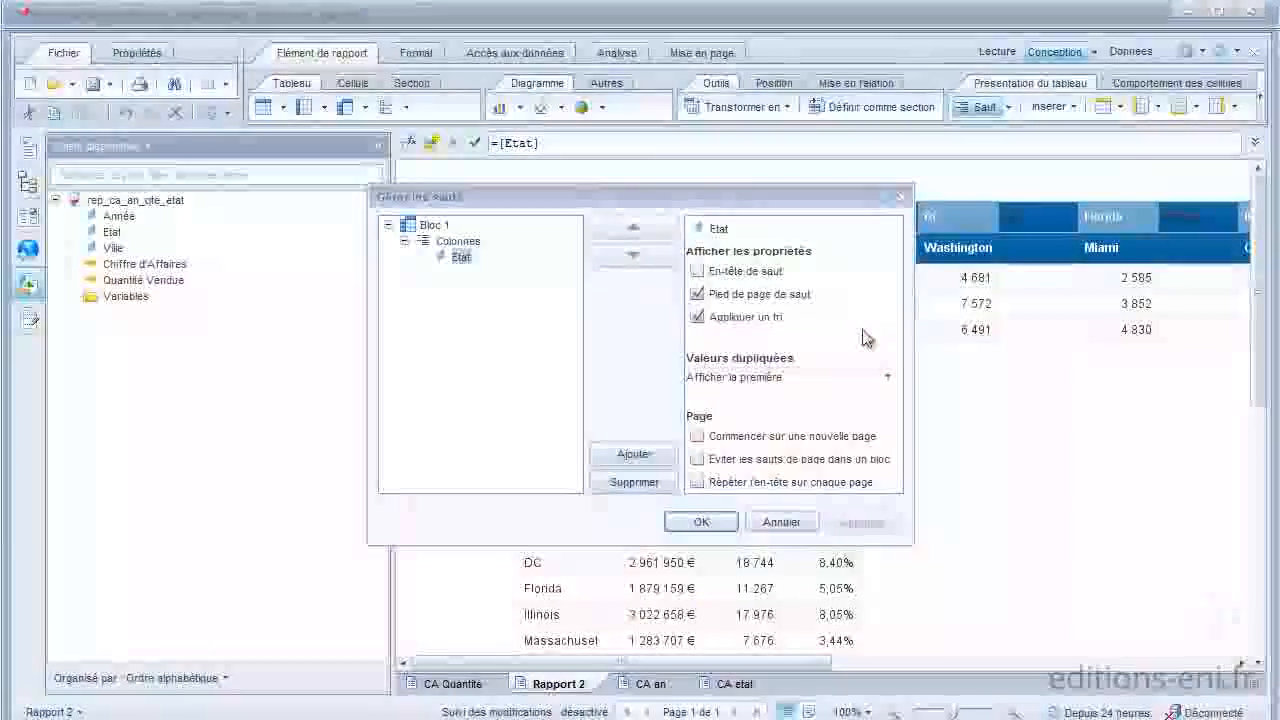
click(889, 377)
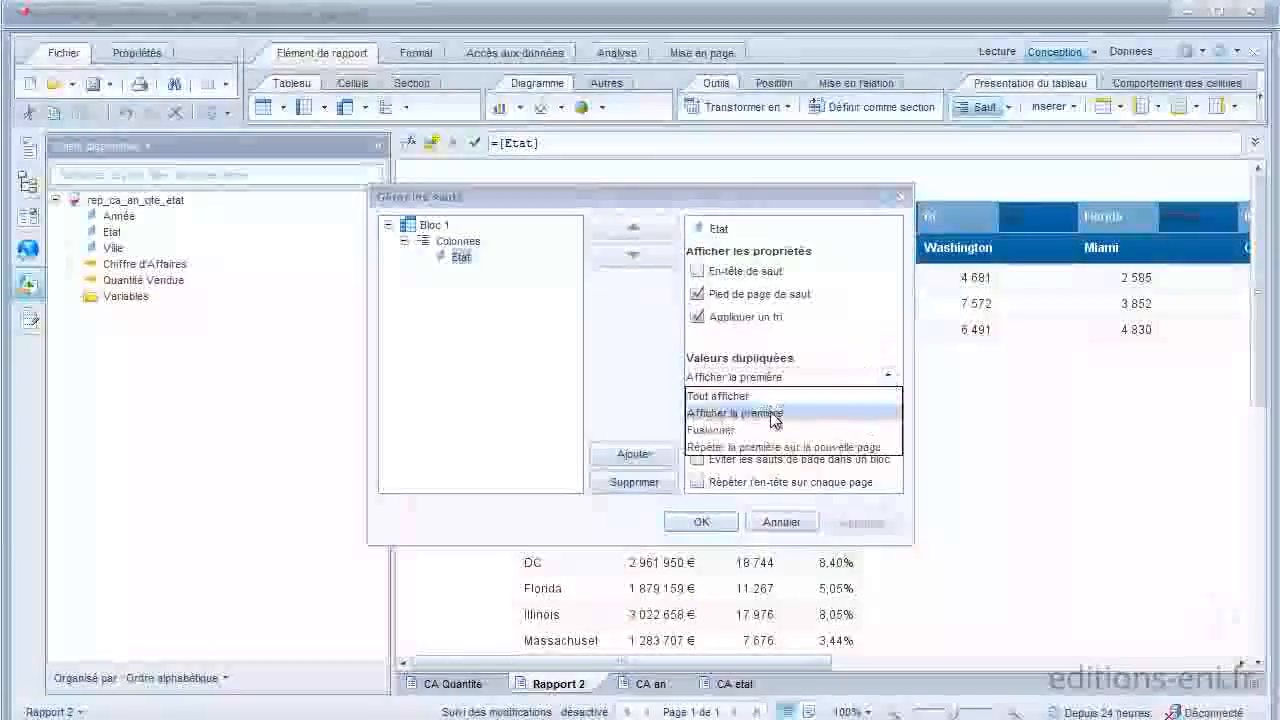
click(745, 432)
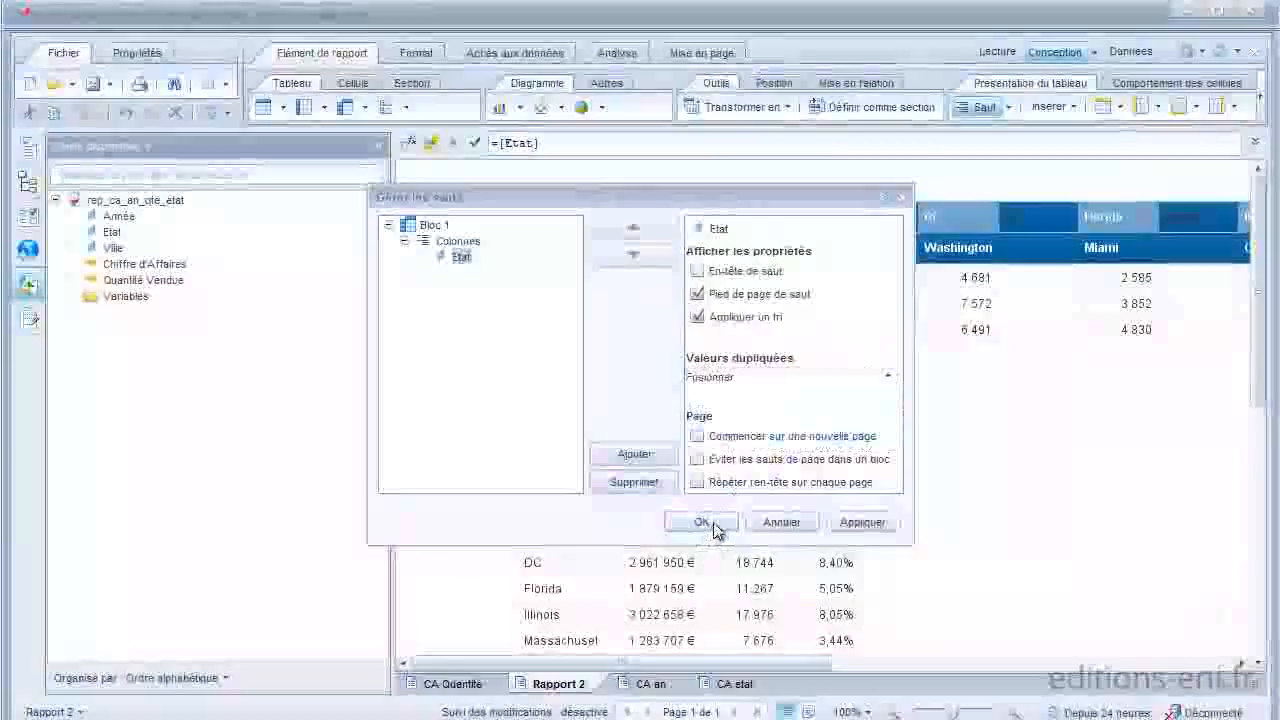
click(710, 523)
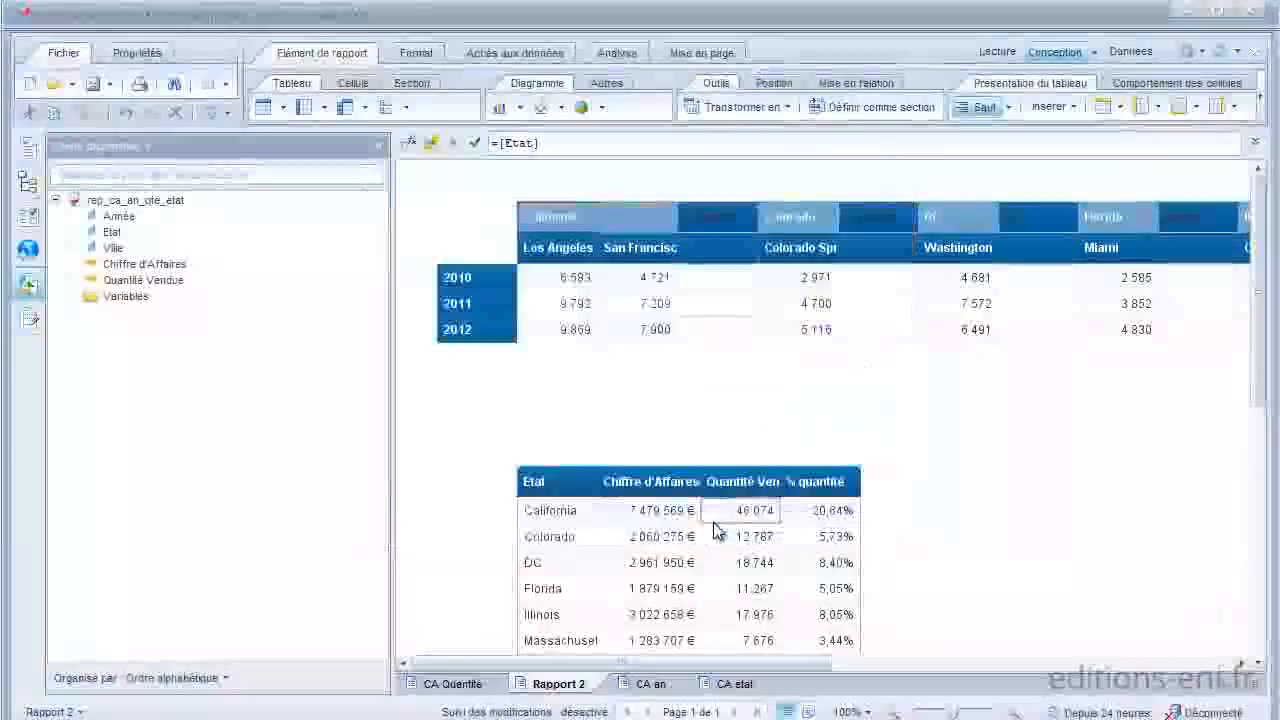
Step: Remove the empty spacer columns between the merged Etat groups again
click(765, 285)
click(765, 285)
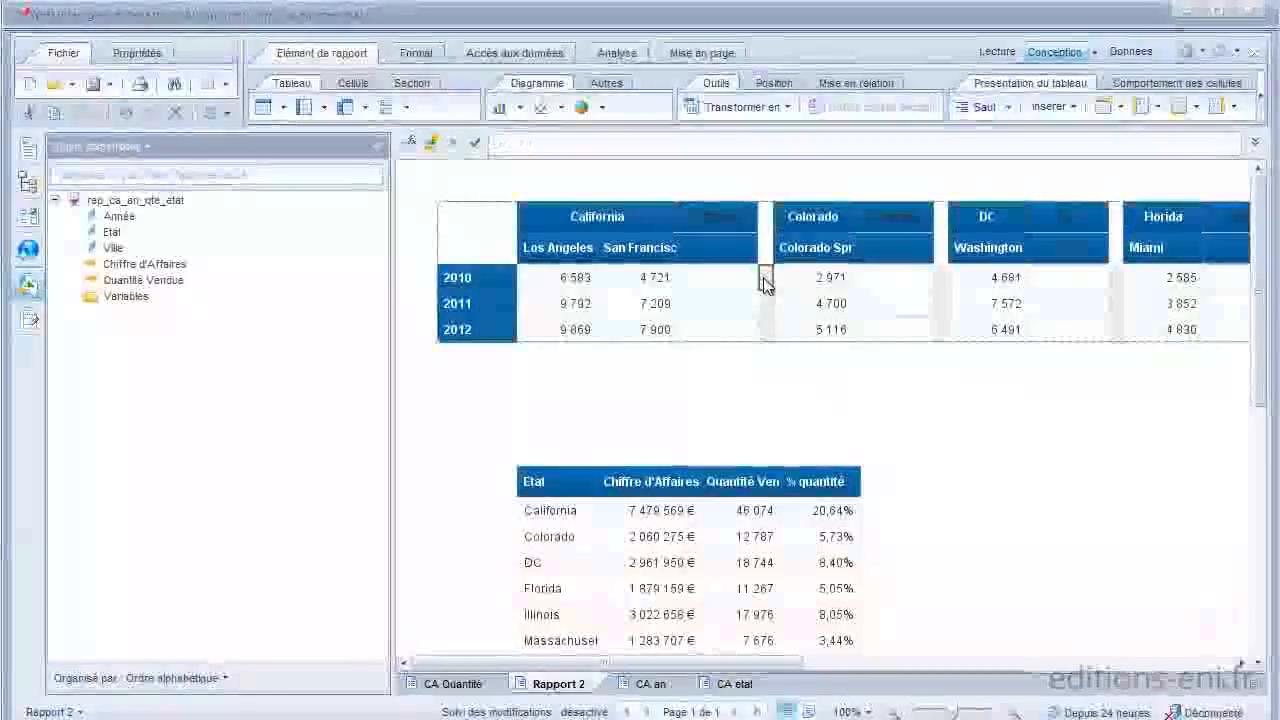
right_click(763, 284)
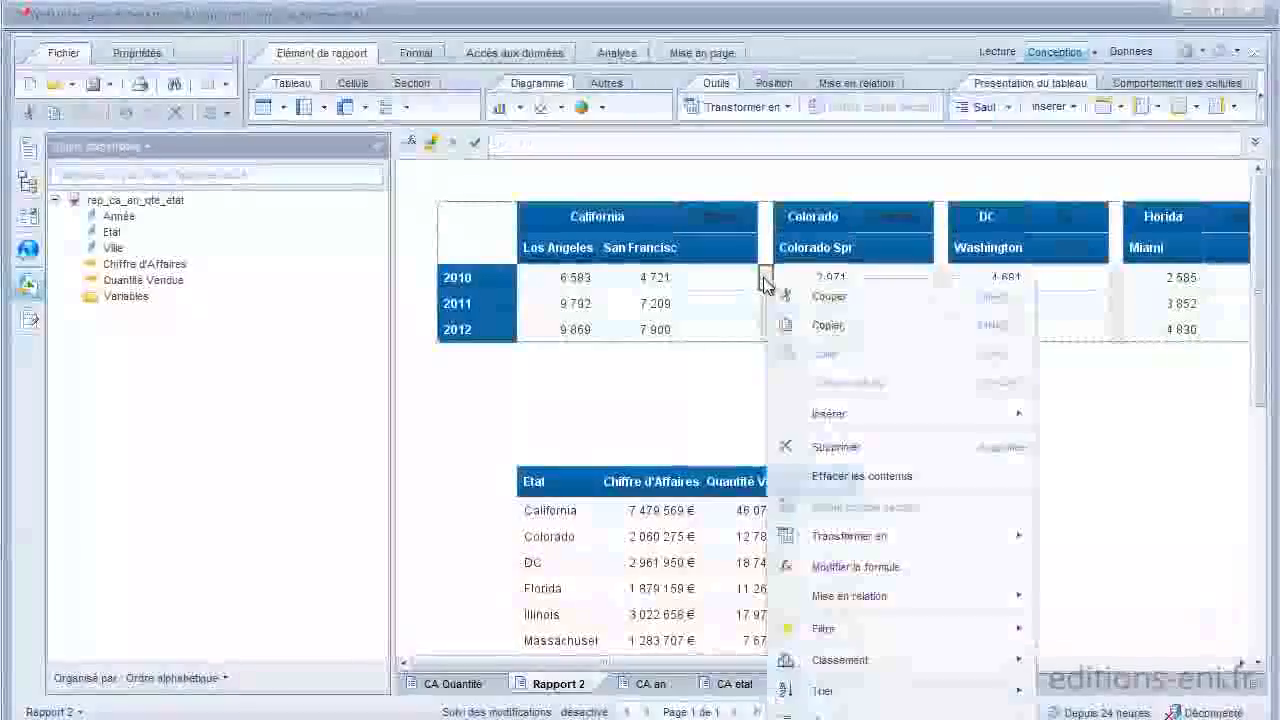
click(843, 446)
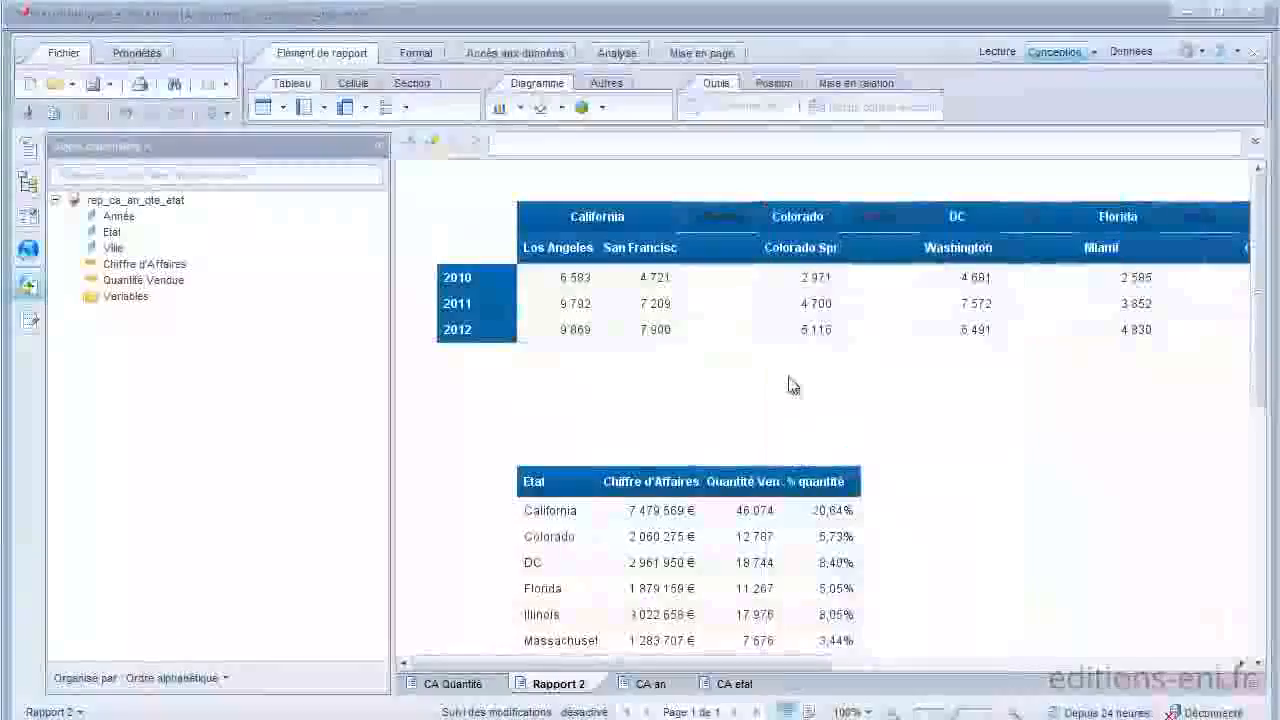
click(726, 330)
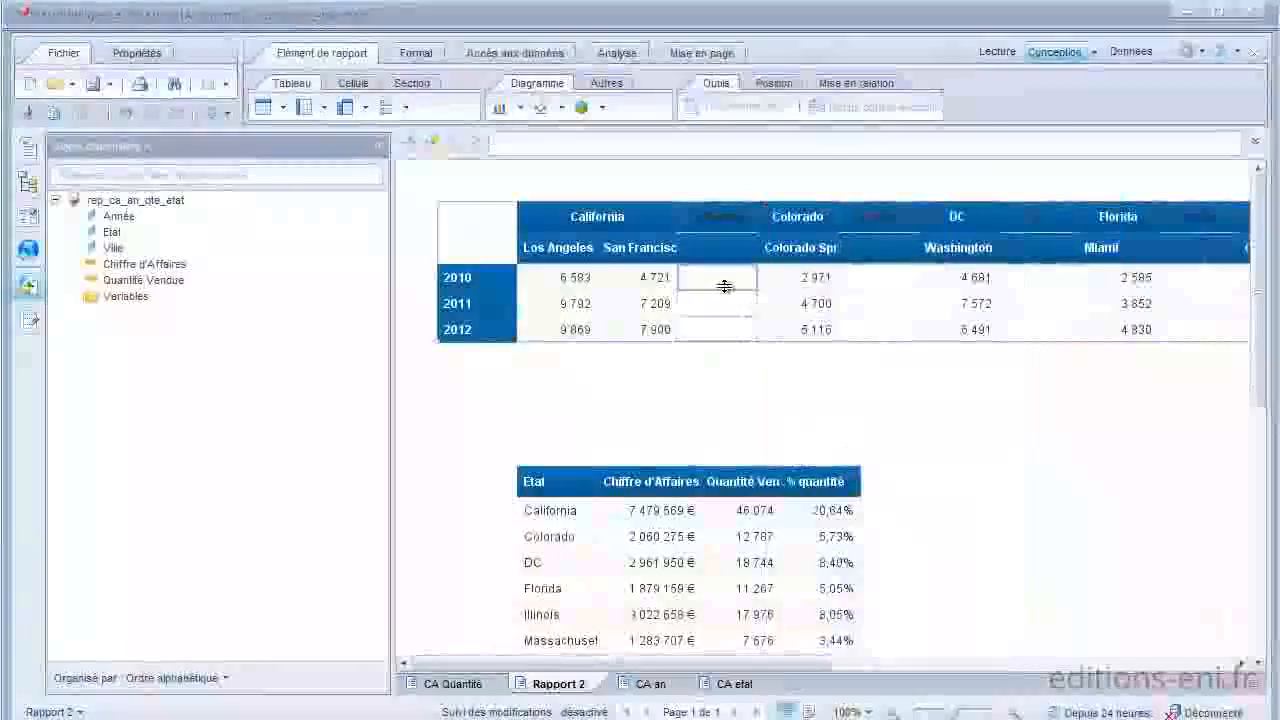
Step: Insert Somme totals for the crosstab's Quantité Vendue values in both directions and place Quantité Vendue in the empty cell where the totals cross
click(563, 287)
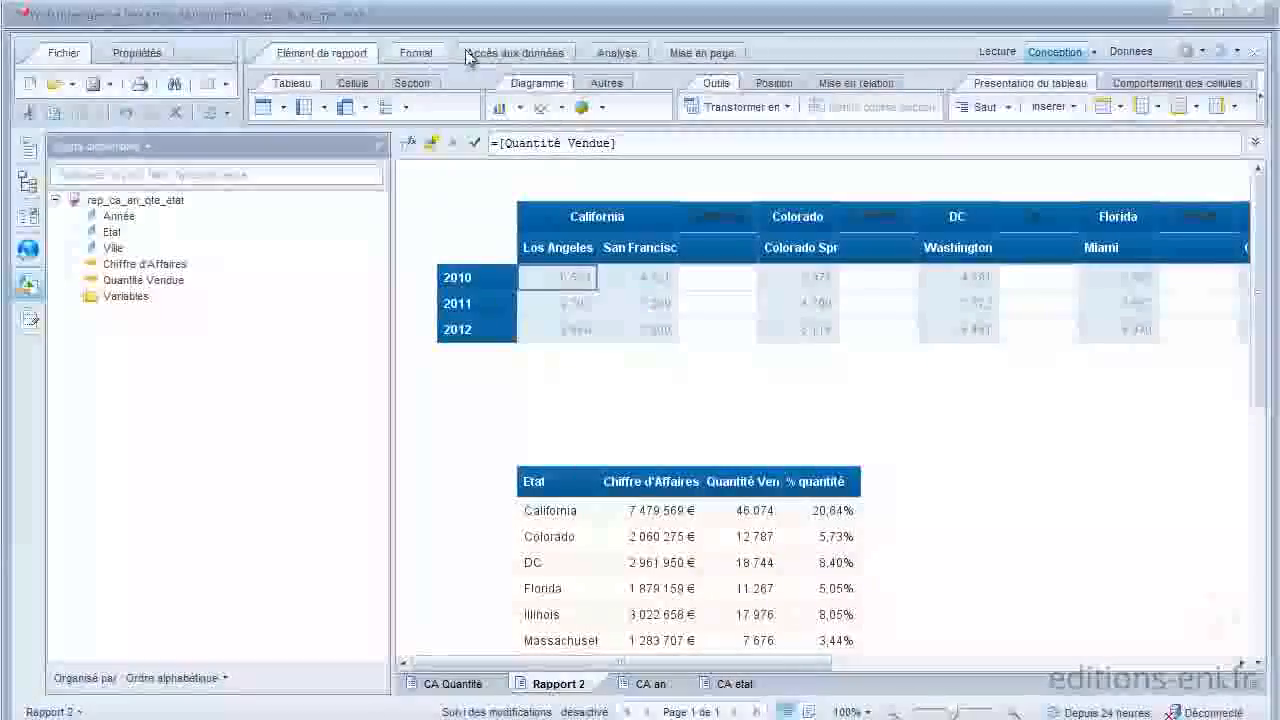
click(620, 58)
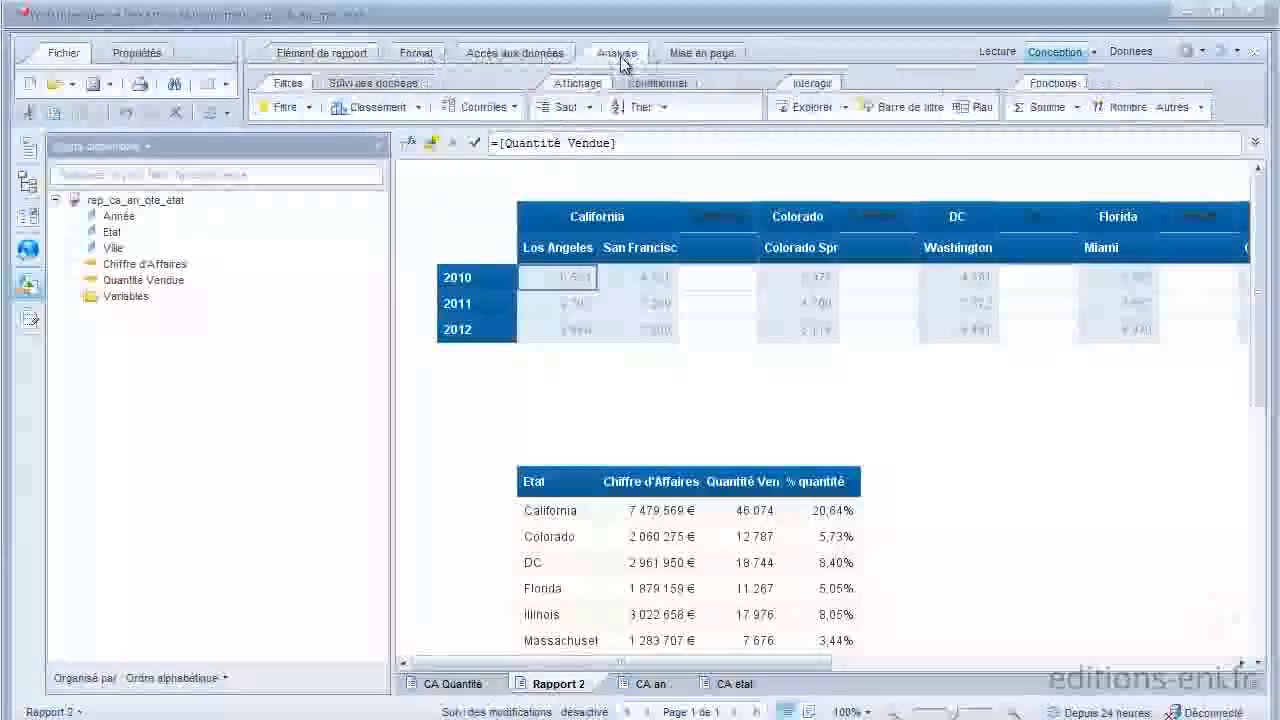
click(1071, 109)
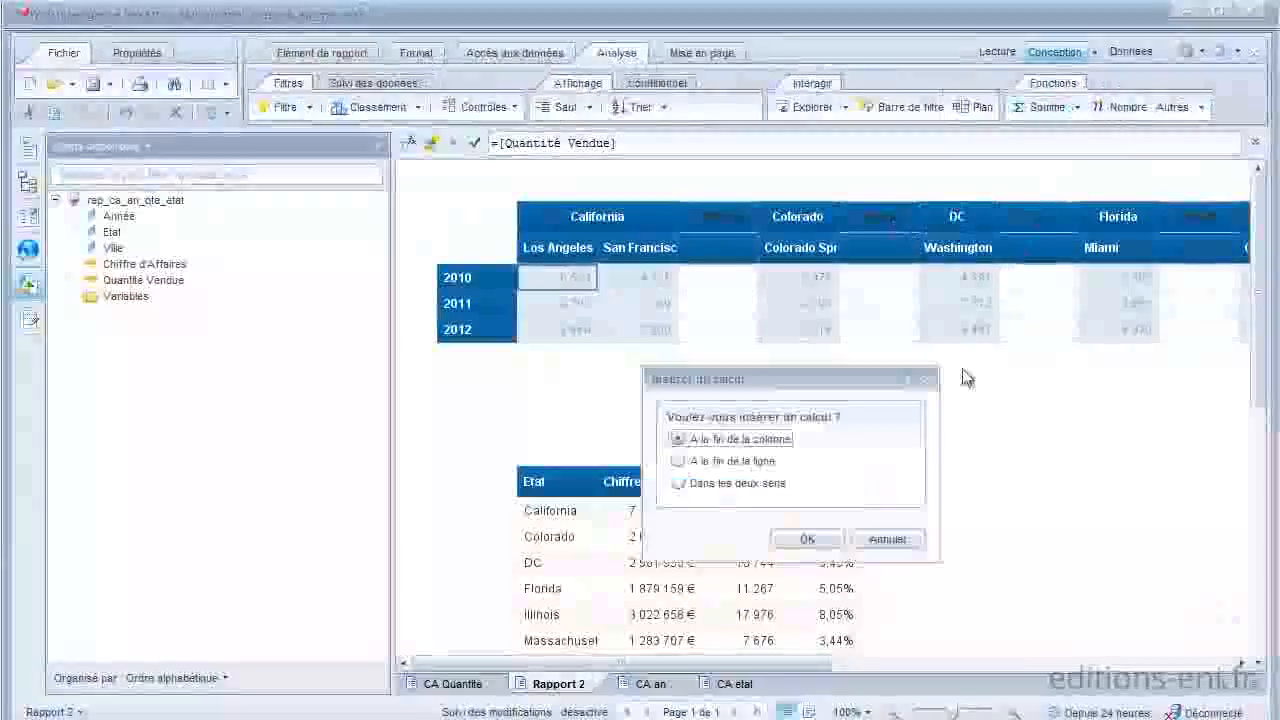
click(733, 485)
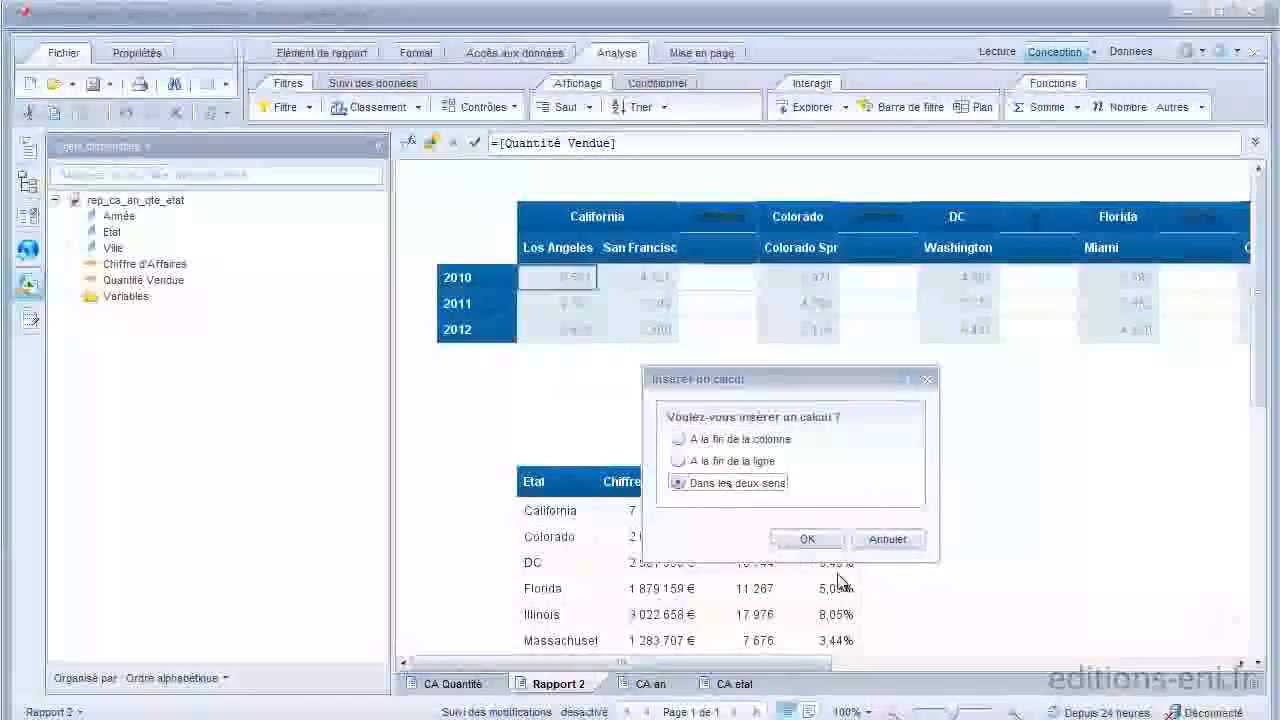
click(816, 545)
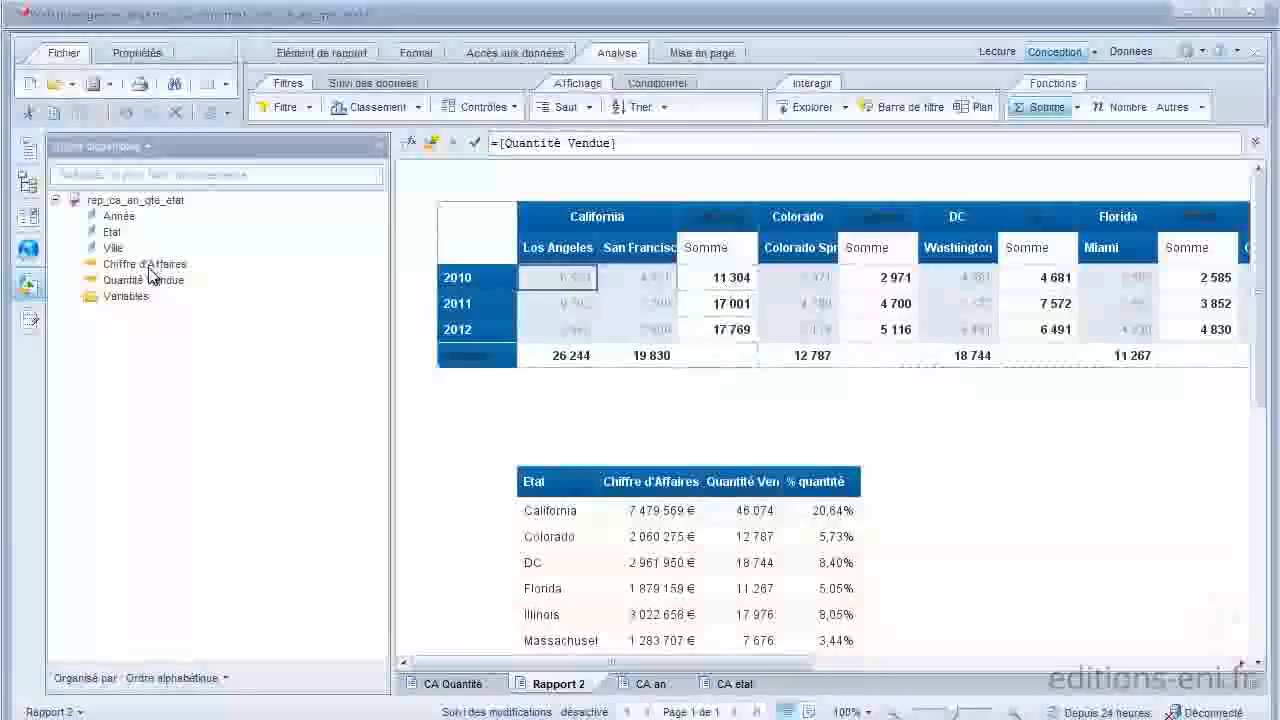
click(692, 278)
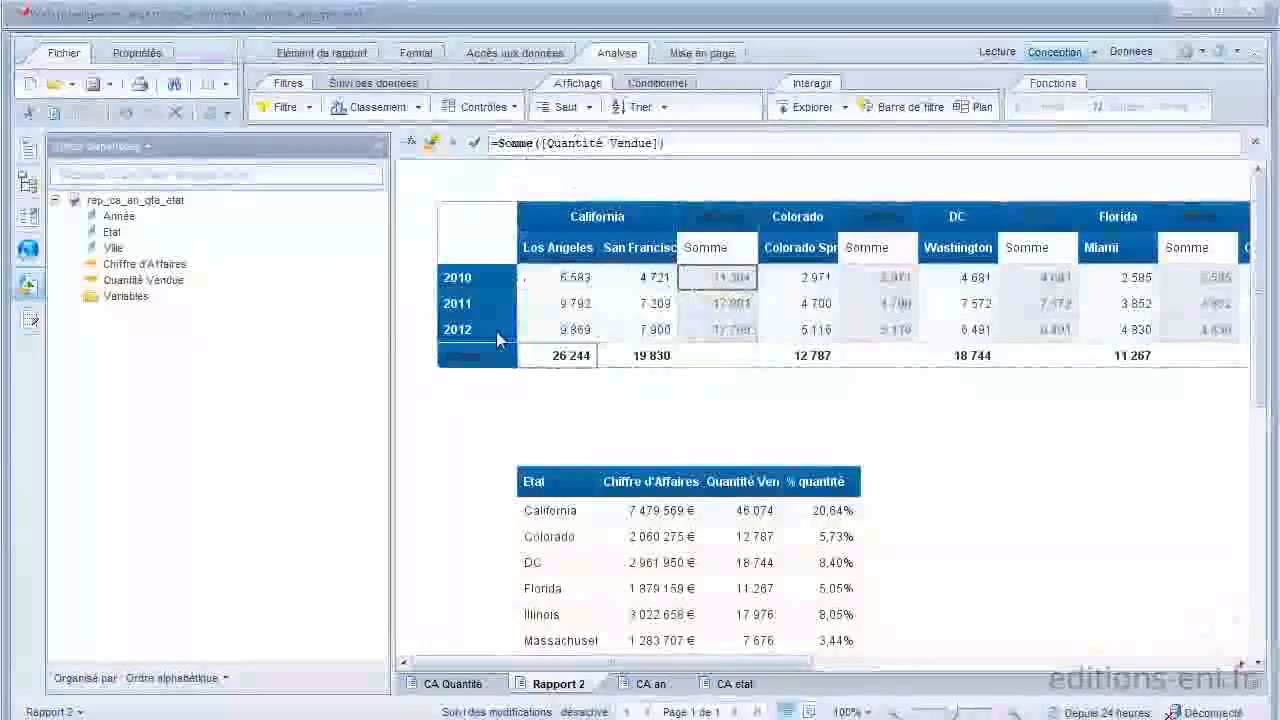
drag(150, 281, 718, 355)
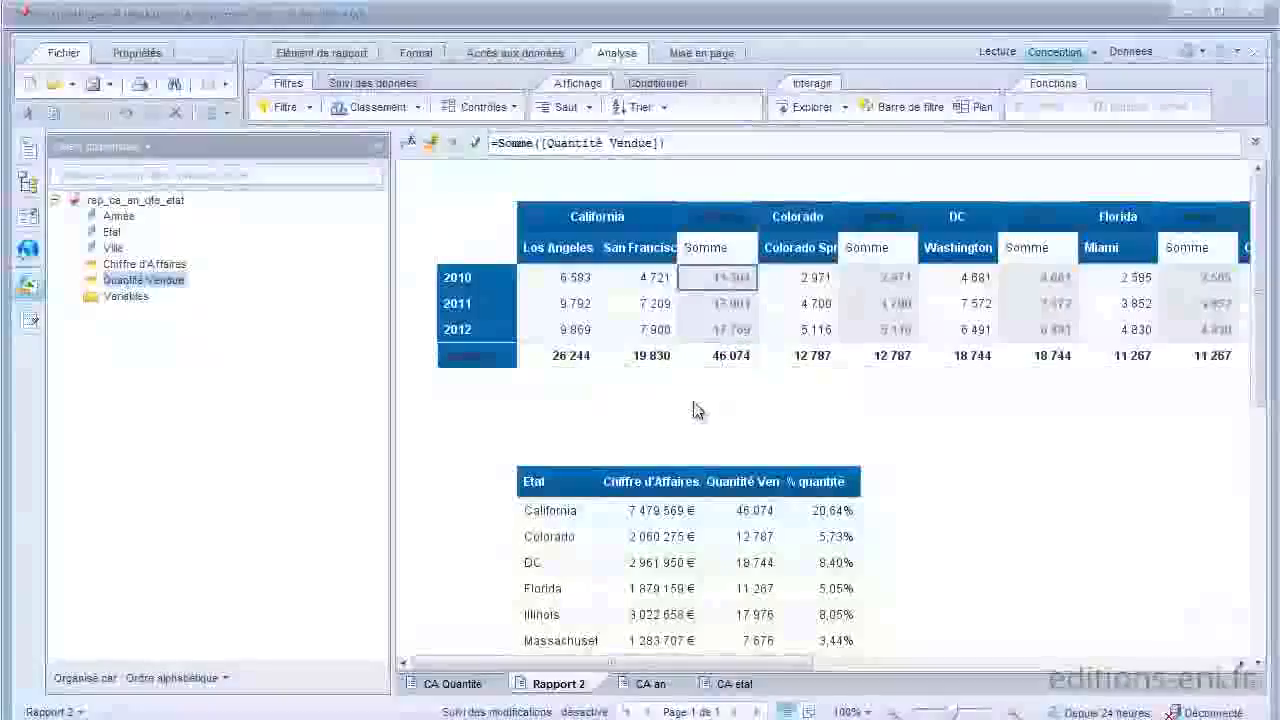
Step: Set the font colour of the Etat header cells above the crosstab's state subtotal columns to white
click(721, 226)
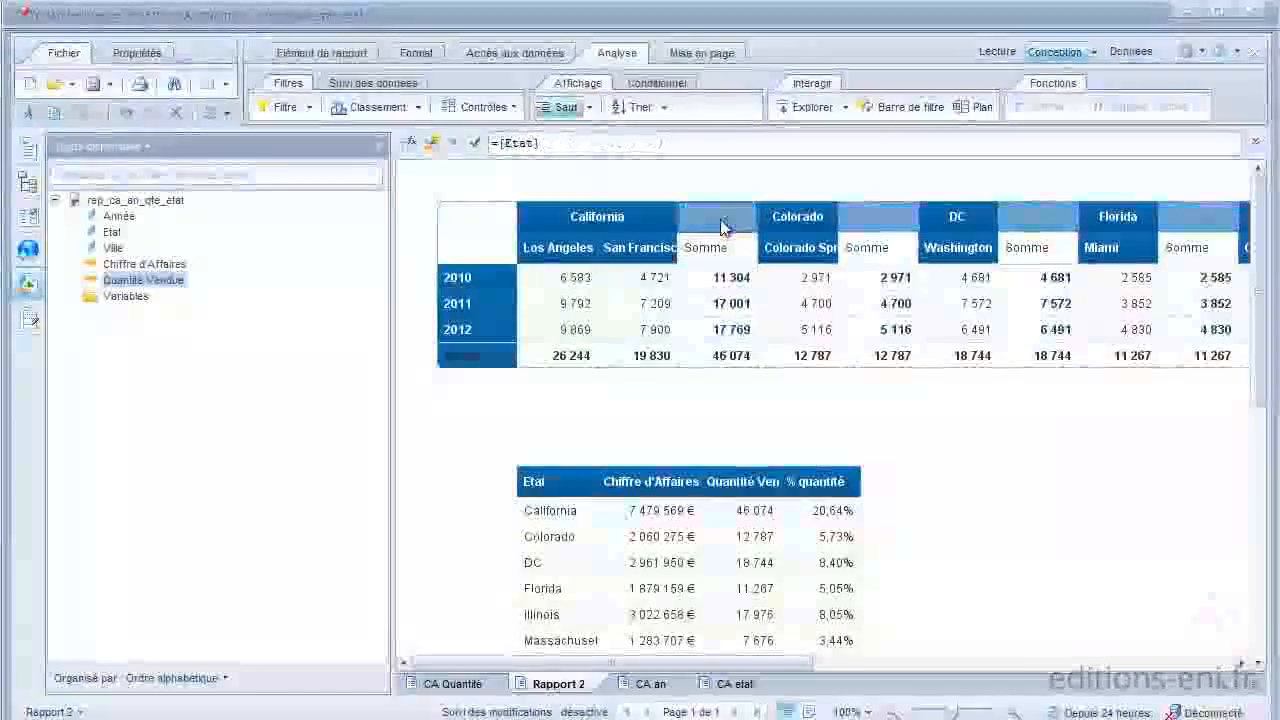
right_click(724, 227)
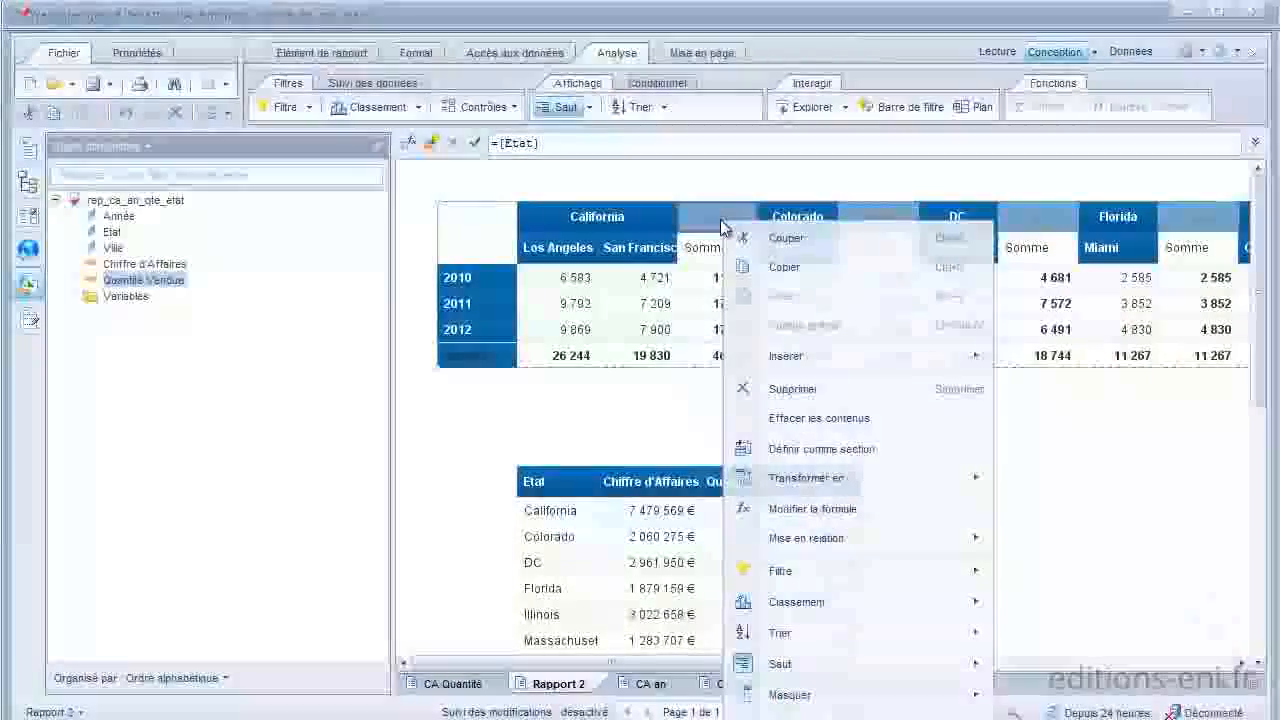
click(706, 214)
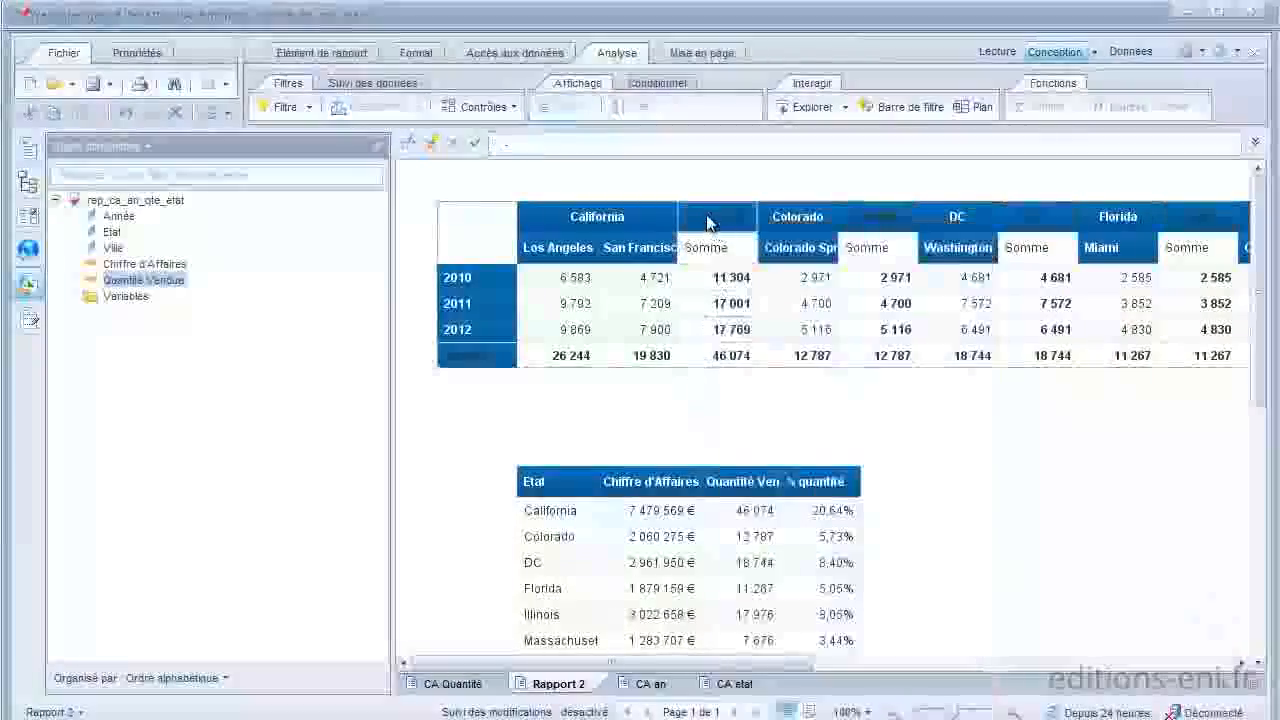
click(706, 214)
click(411, 56)
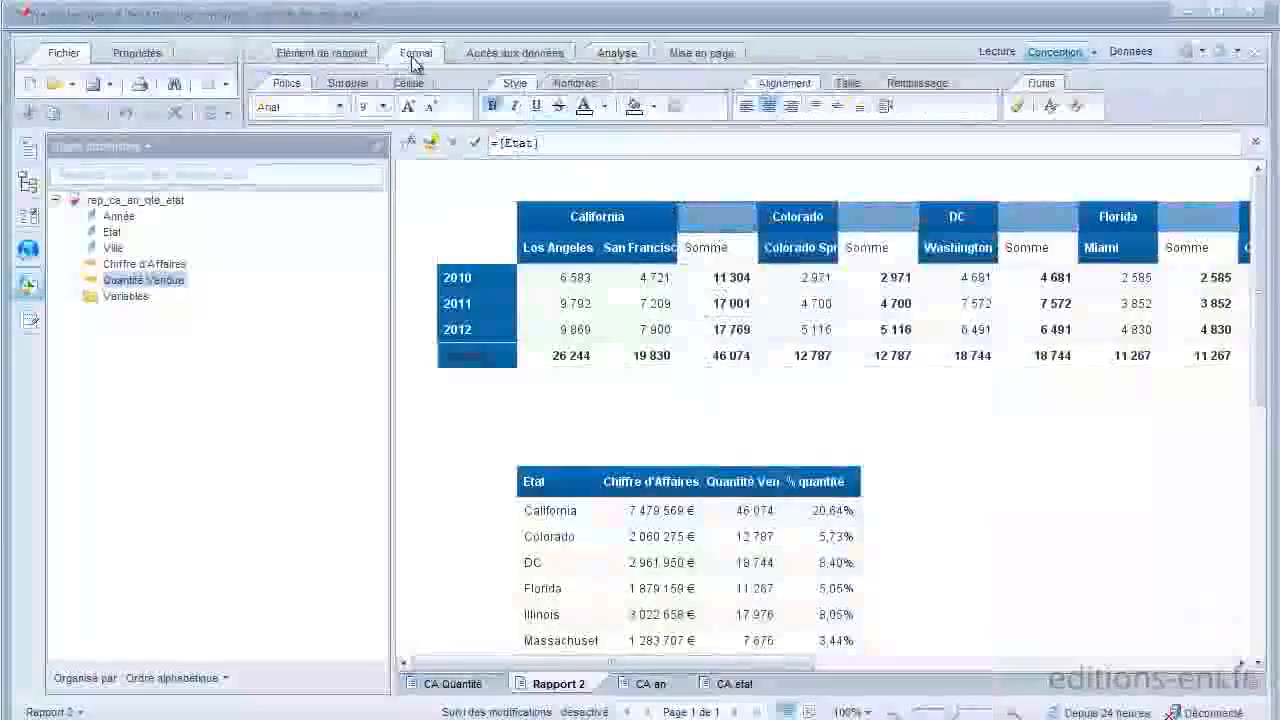
click(605, 107)
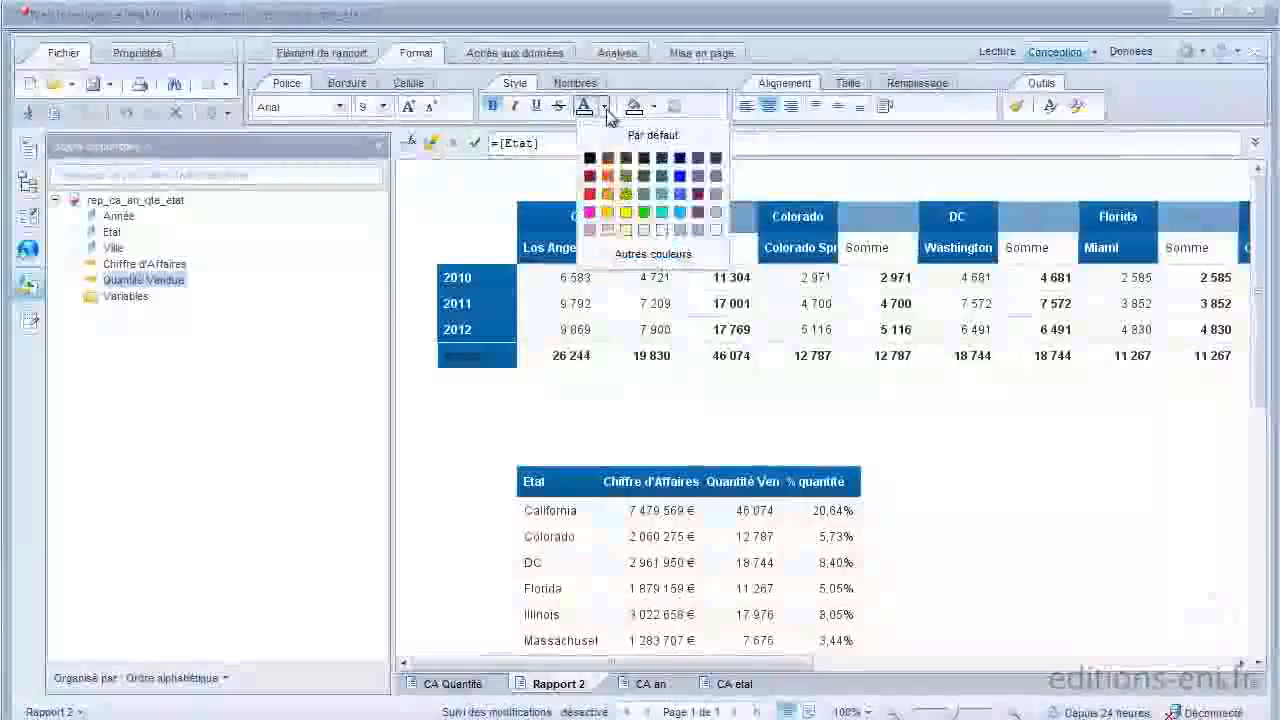
click(716, 231)
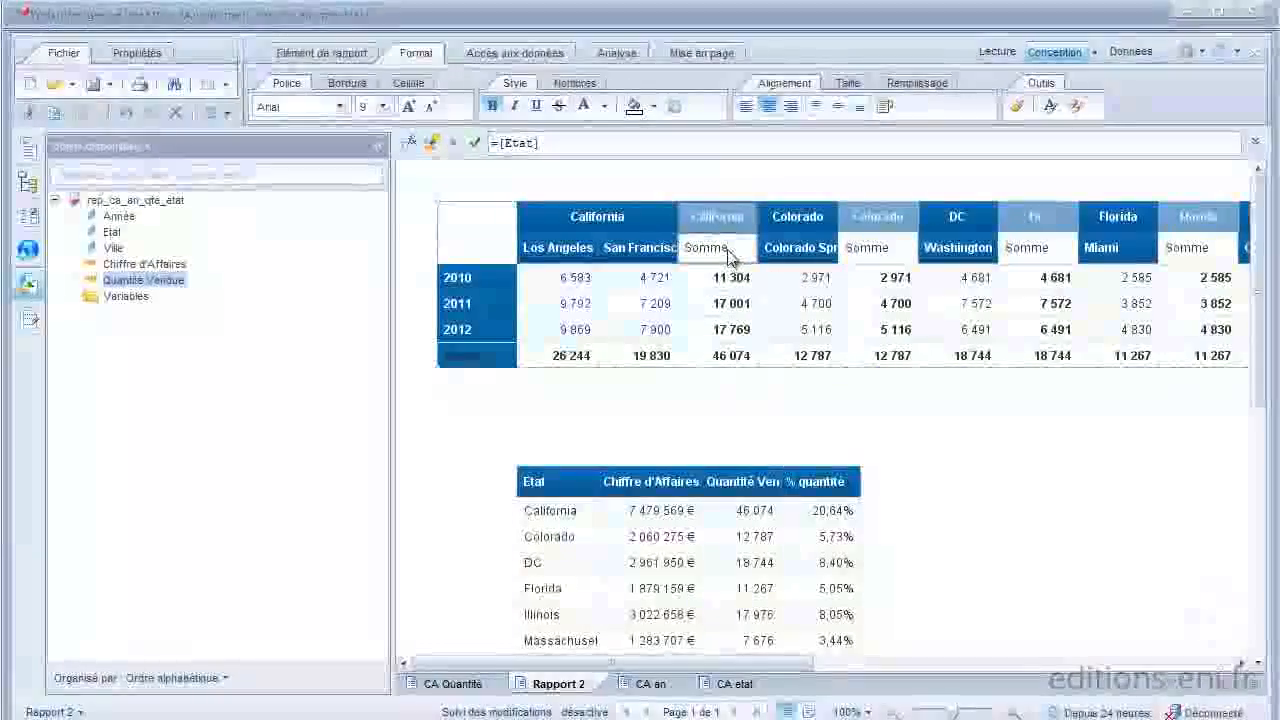
Step: Clear the contents of the Somme label cells heading the crosstab's state subtotal columns
click(729, 254)
right_click(729, 256)
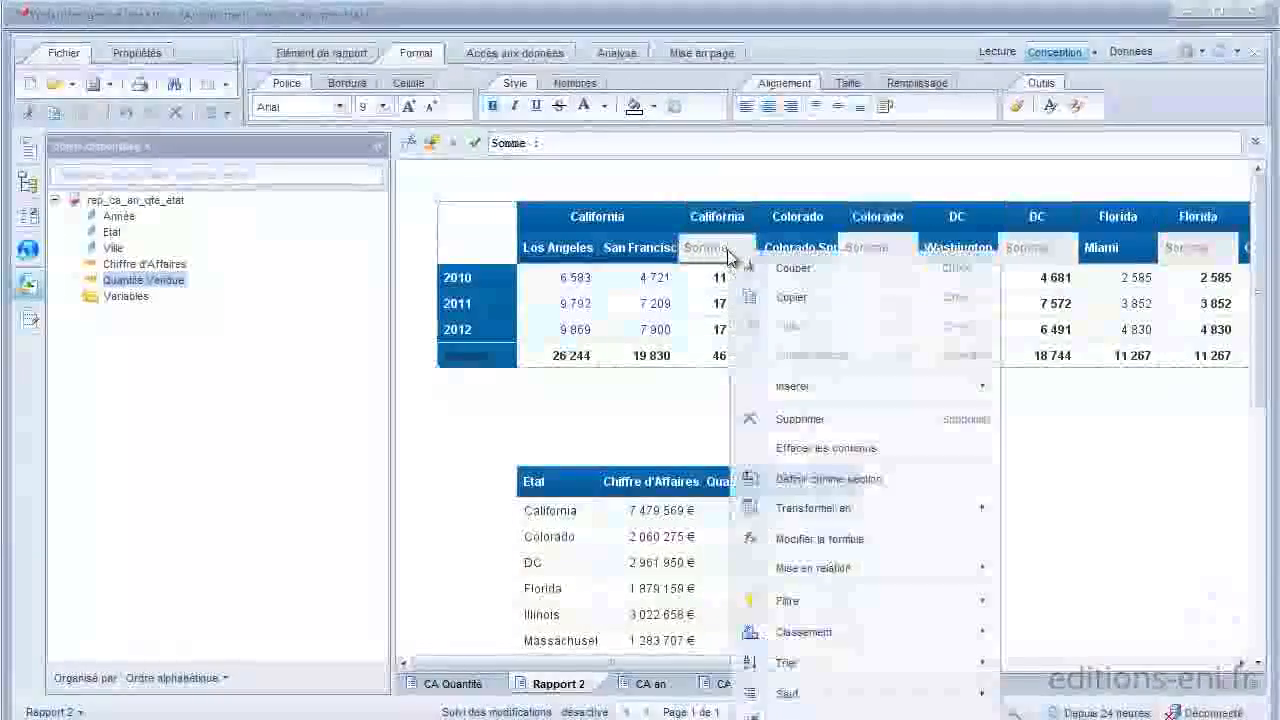
click(820, 450)
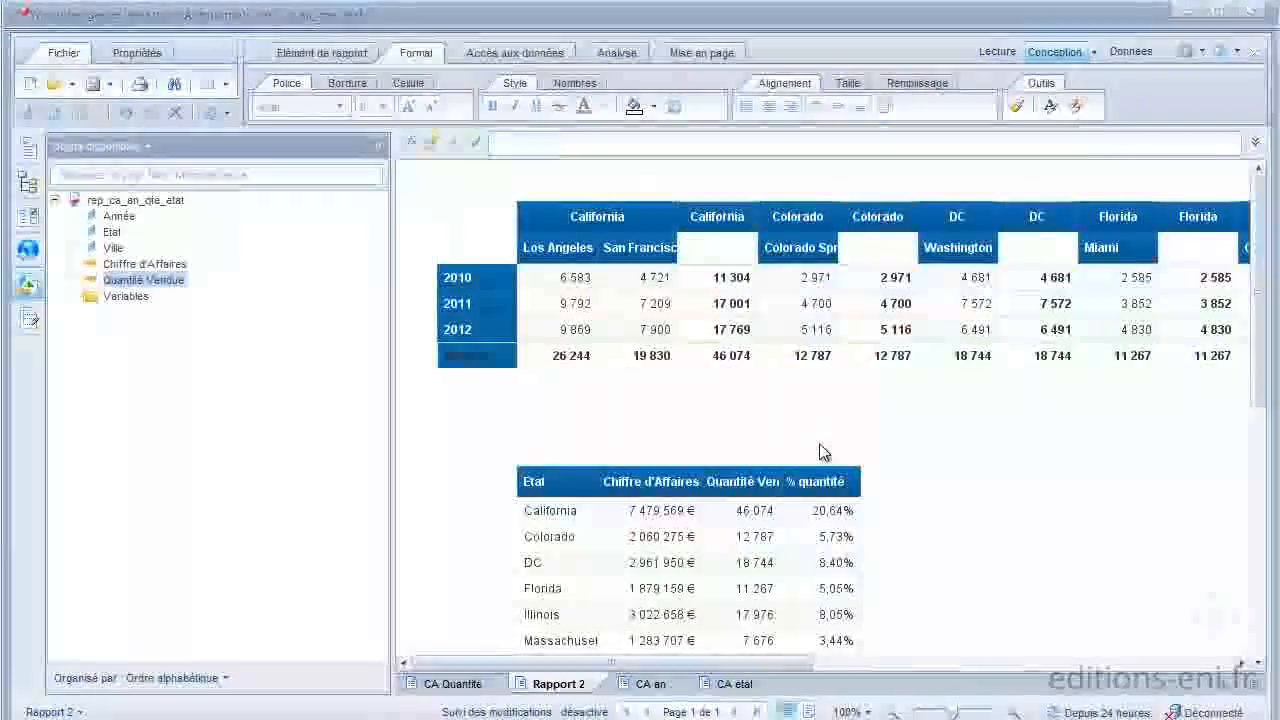
click(603, 256)
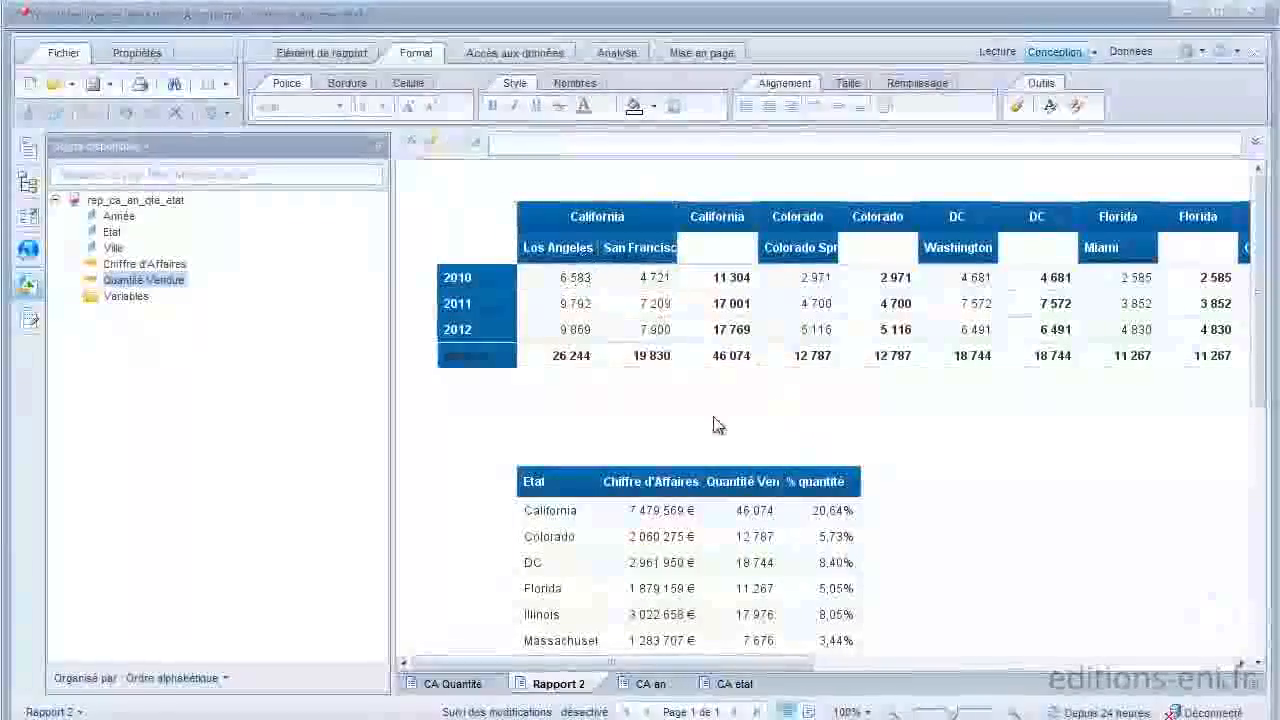
Step: Replace the Somme label of the crosstab's last row with Total, shown in white text
click(480, 355)
drag(567, 148, 422, 165)
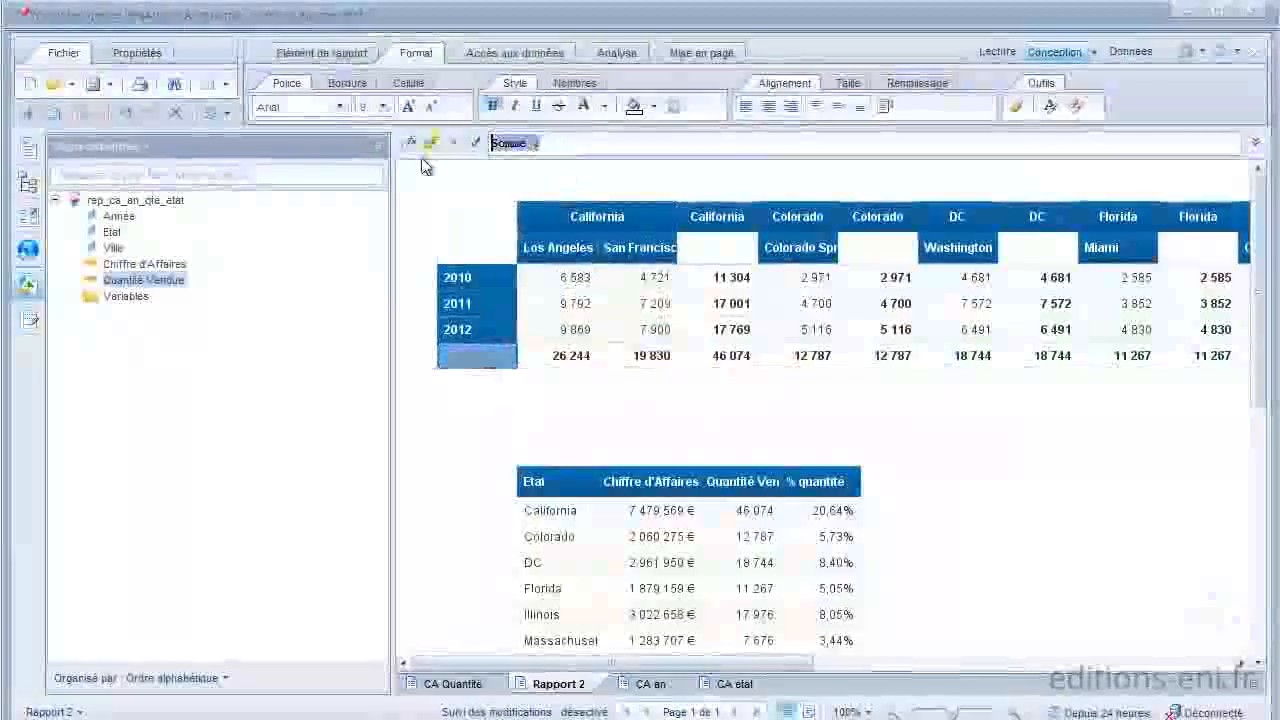
text(To)
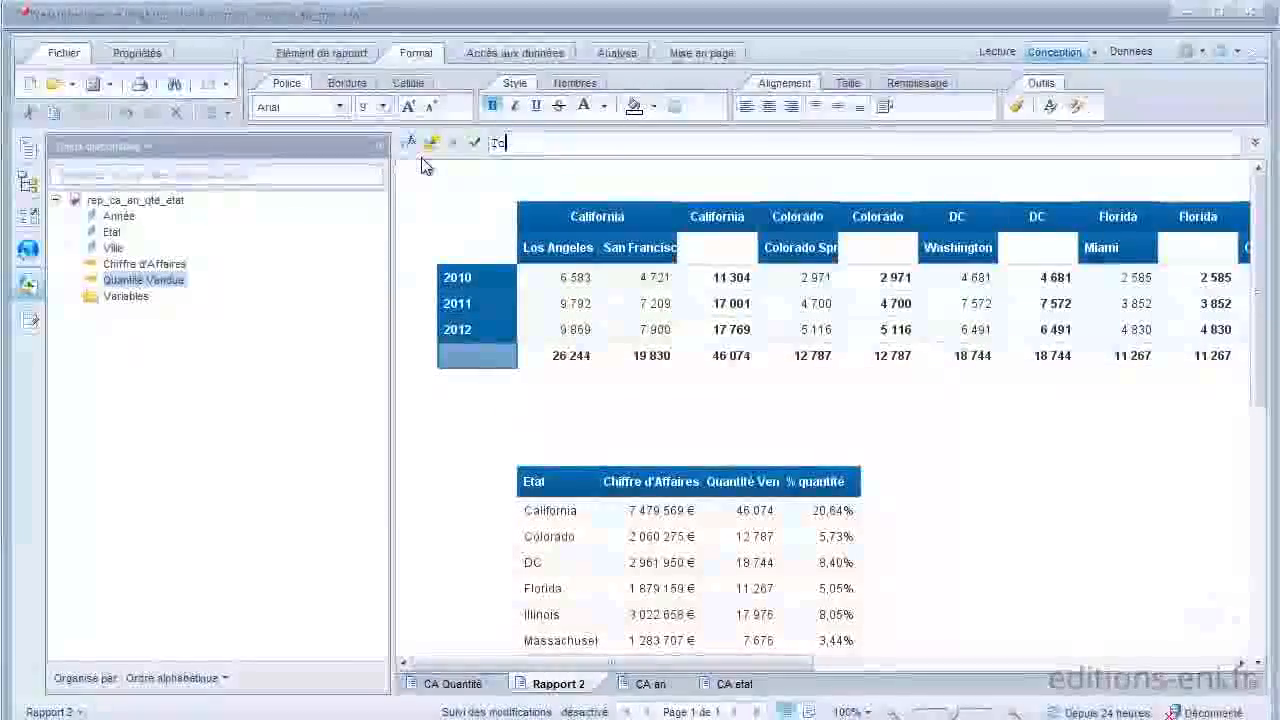
text(ta)
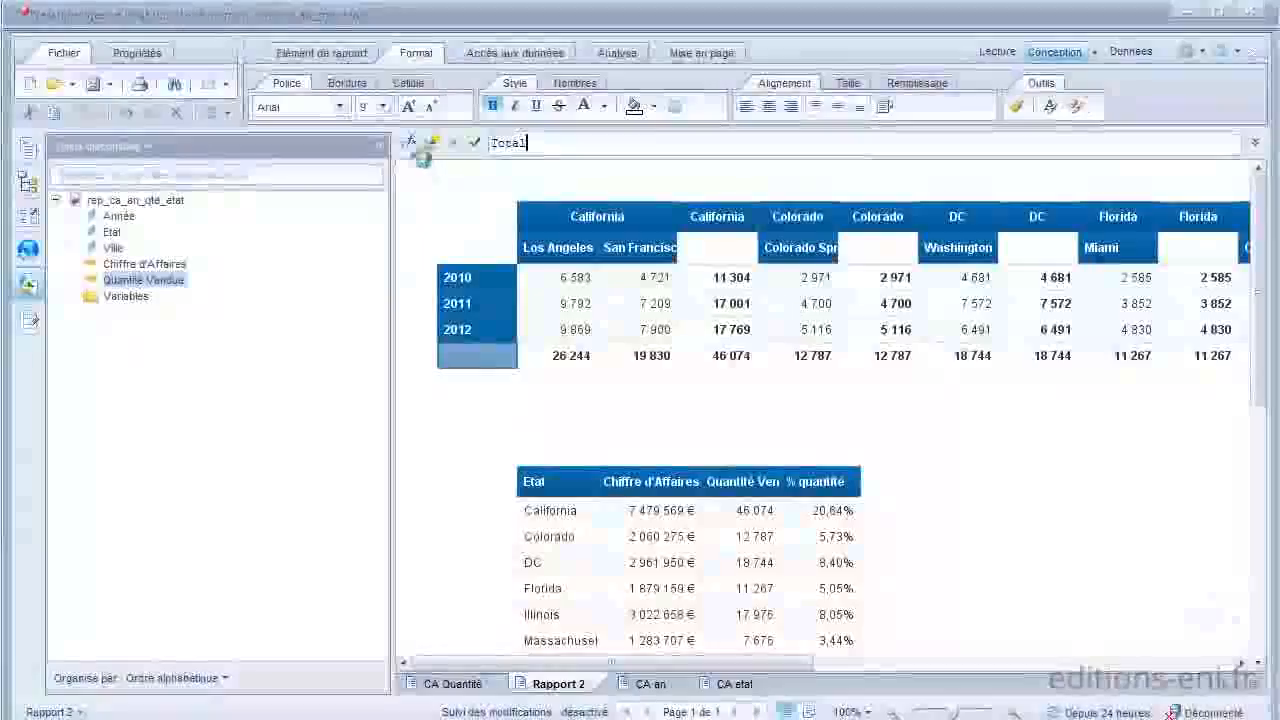
text(l)
key(Return)
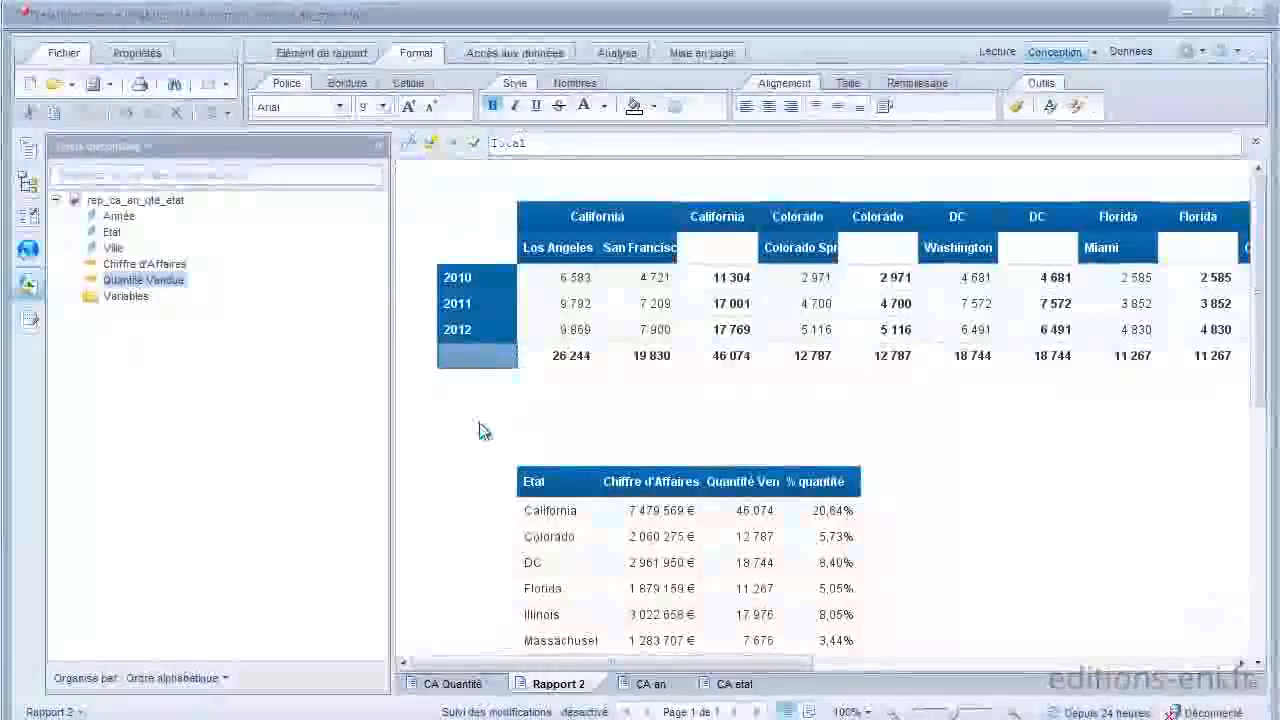
click(484, 367)
click(487, 360)
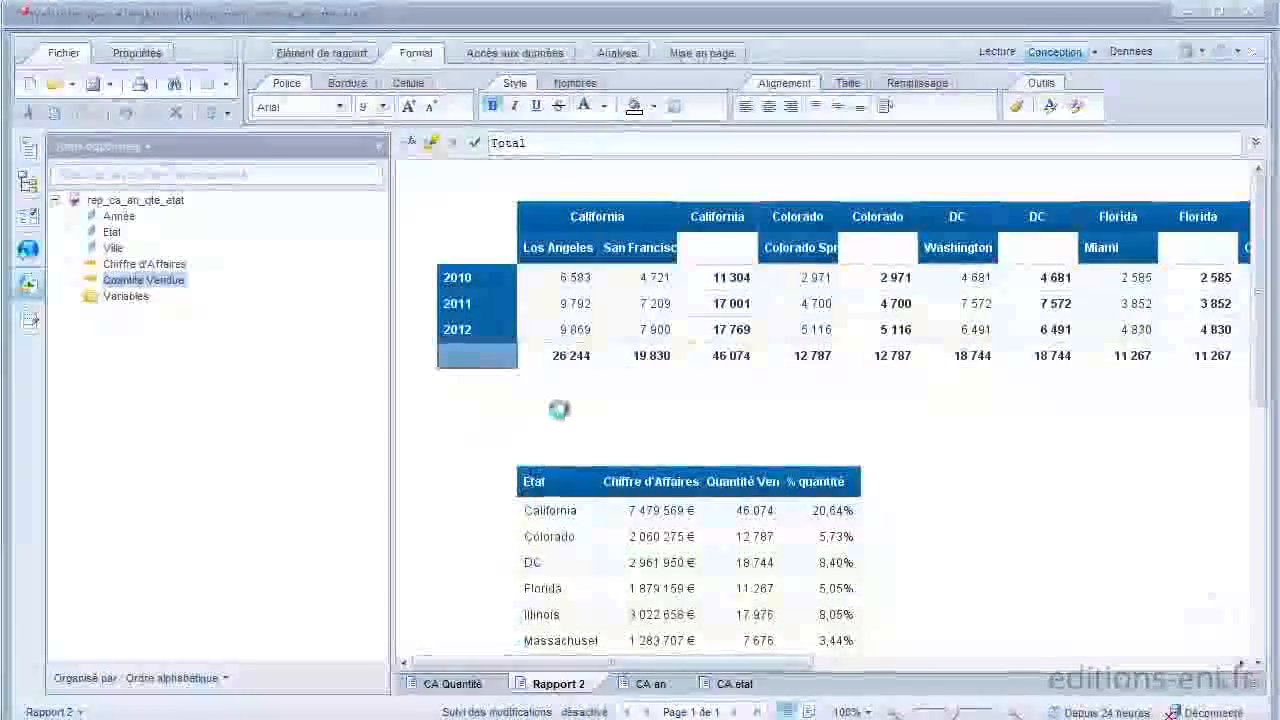
click(560, 417)
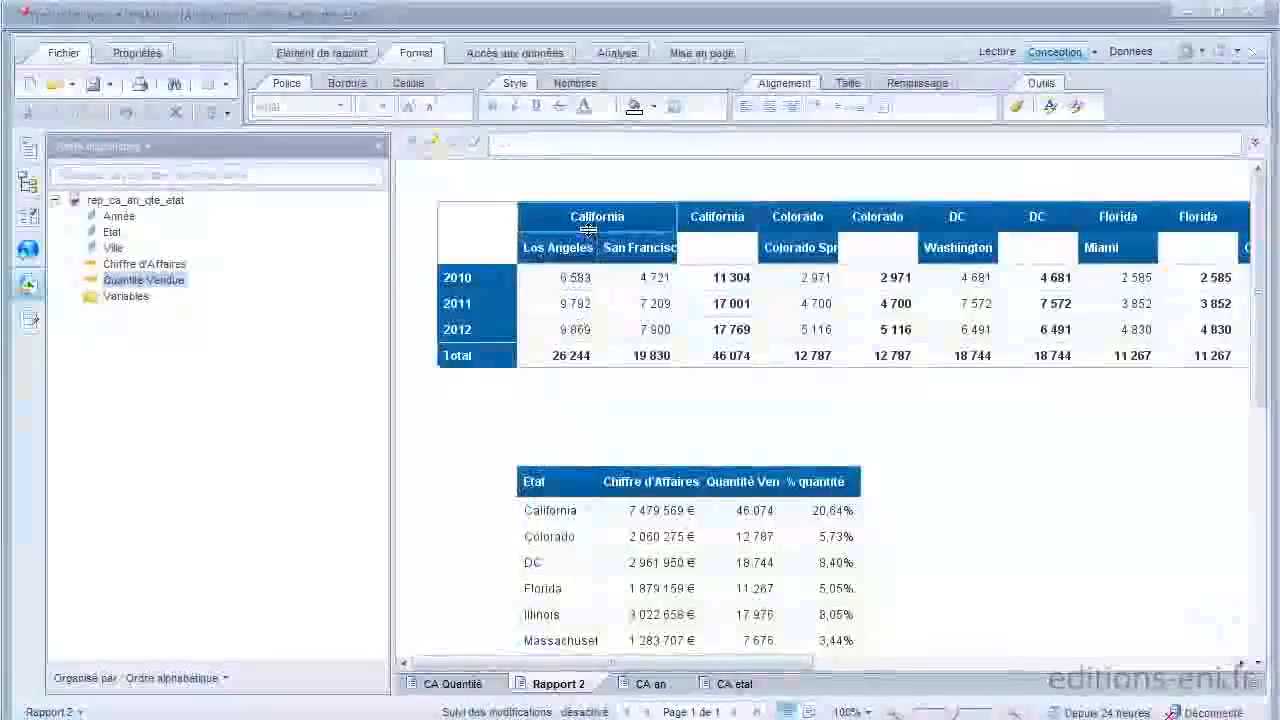
Step: Examine how the crosstab's yearly city quantities, California subtotals and Total row relate to the summary table's quantities below
click(722, 283)
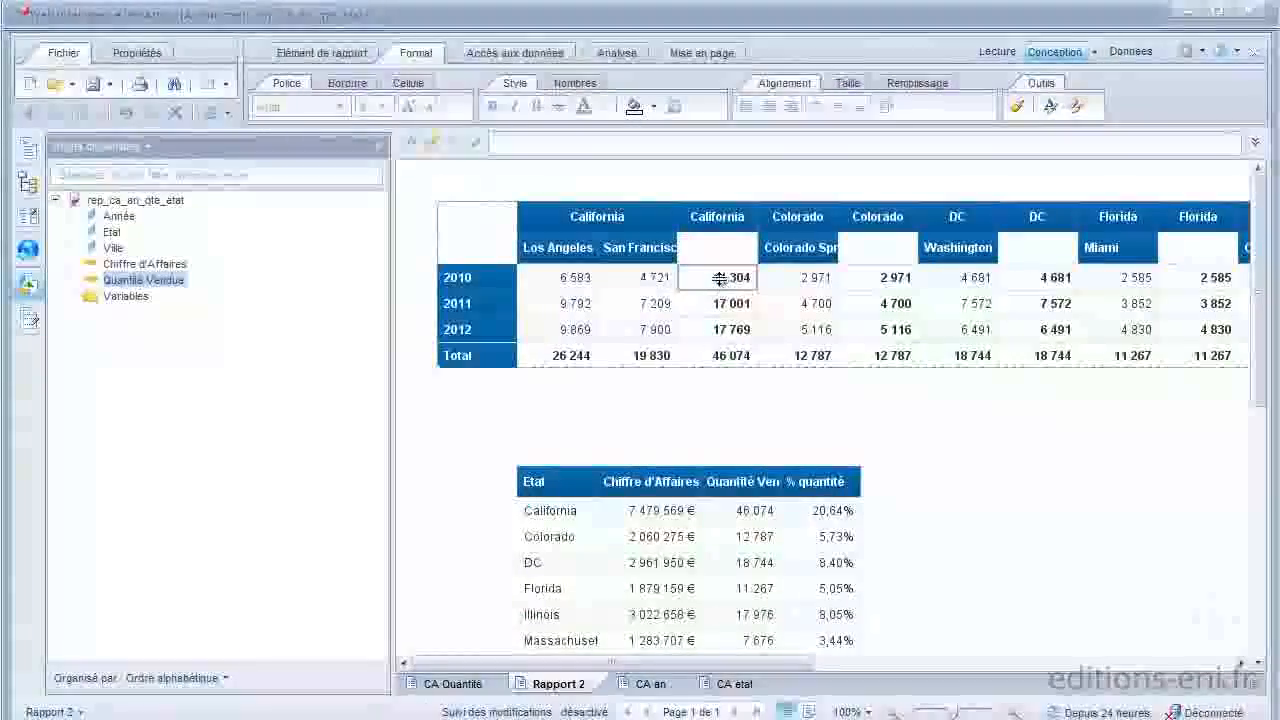
click(576, 236)
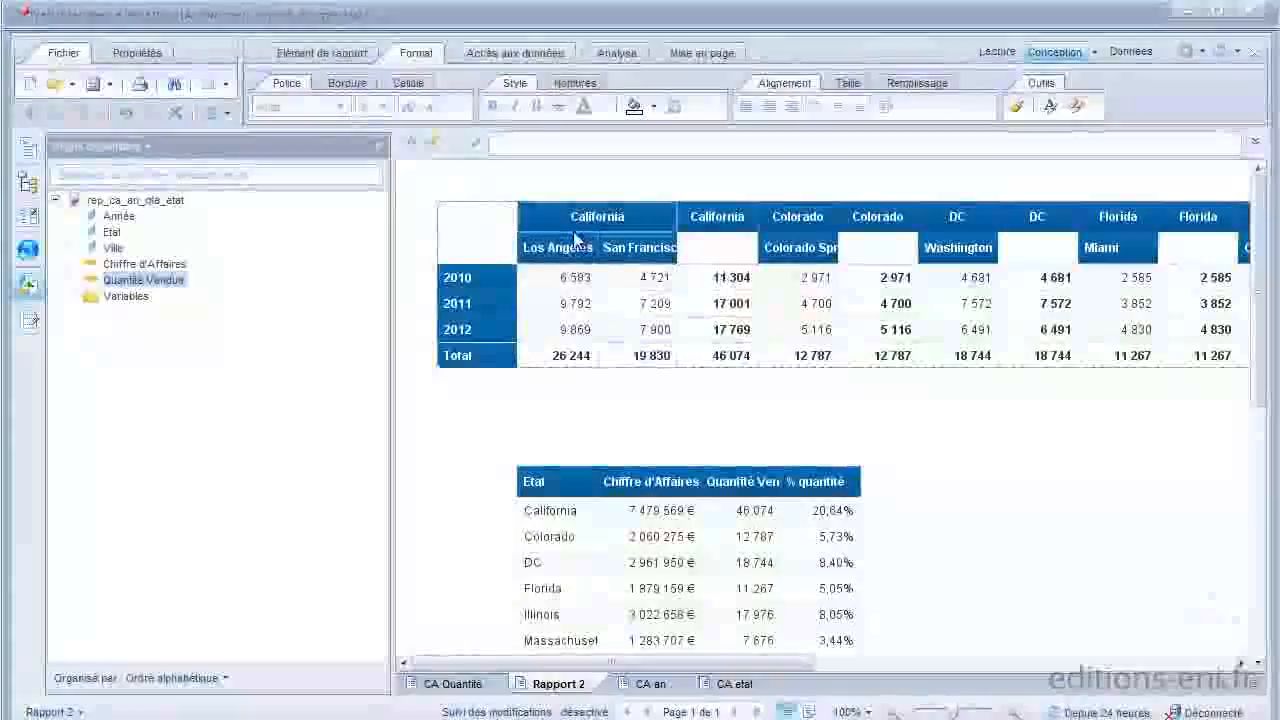
click(563, 285)
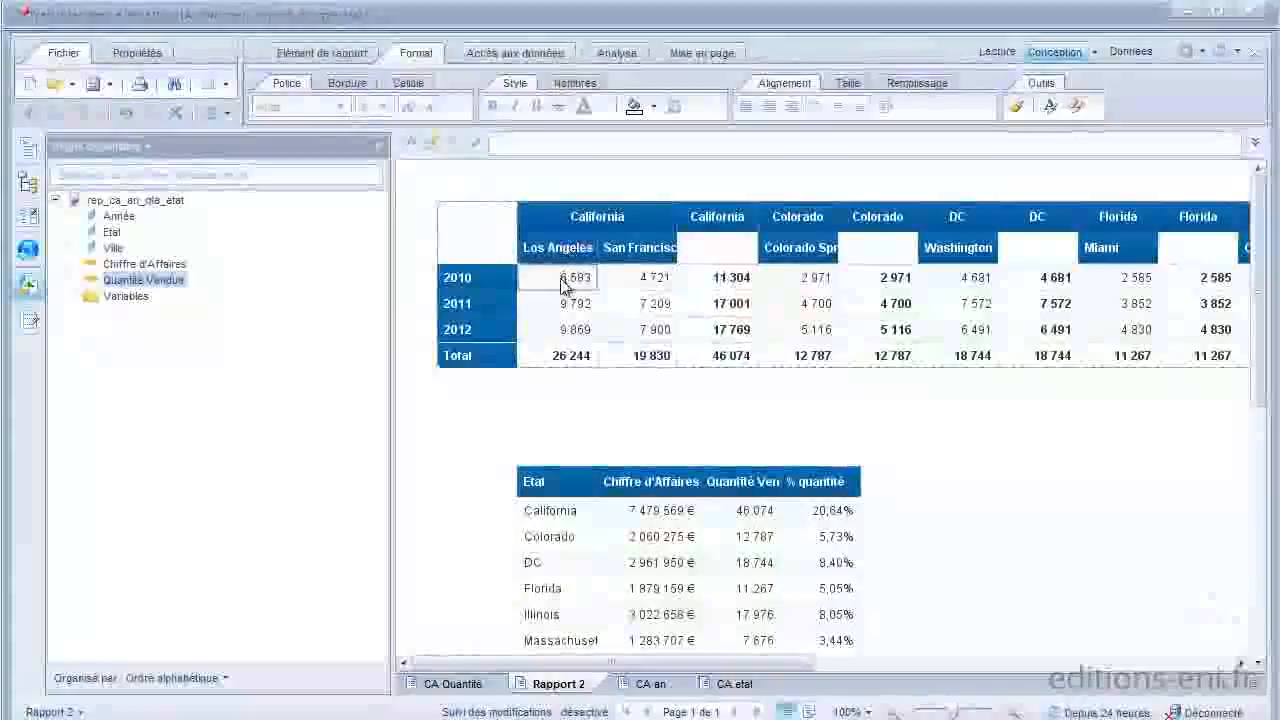
click(632, 255)
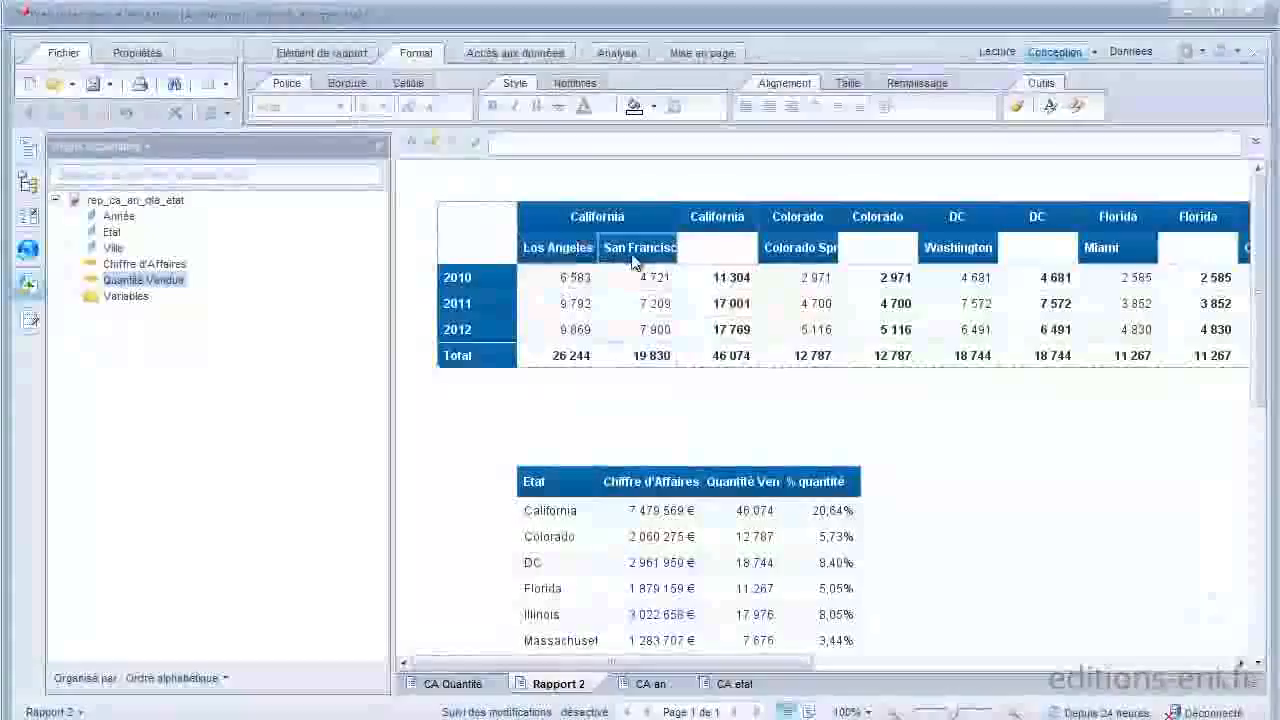
click(716, 247)
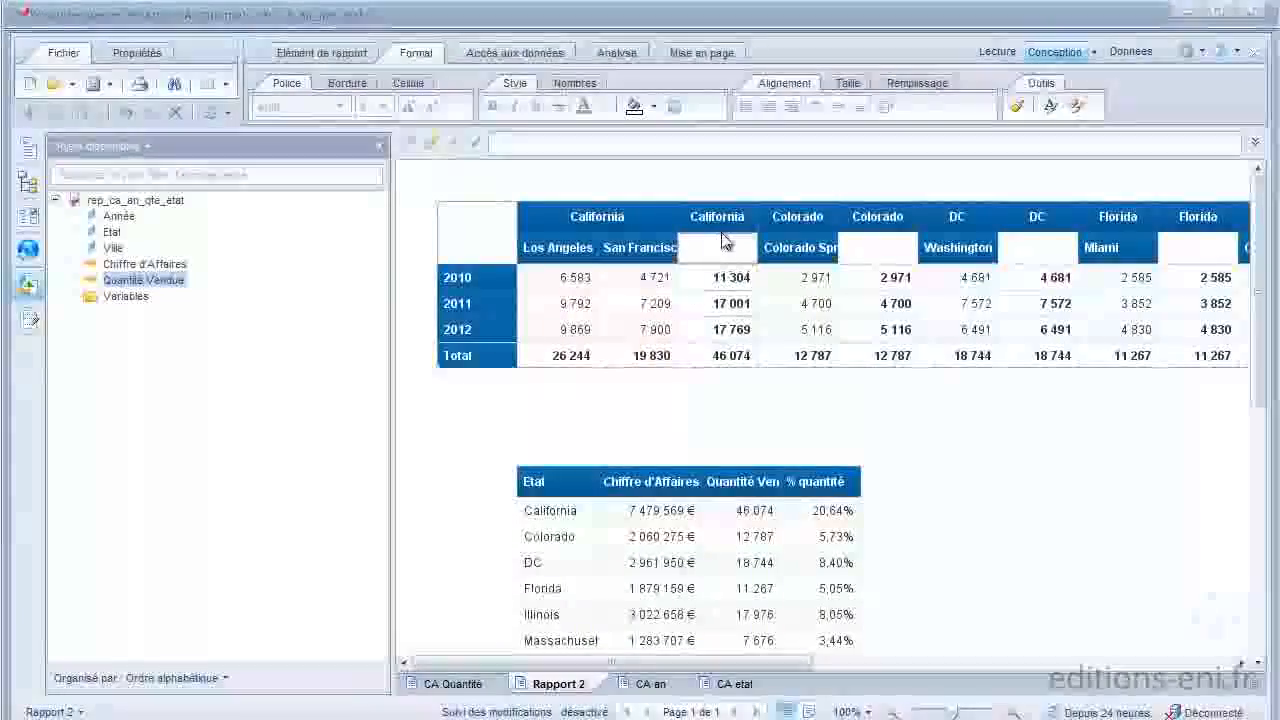
click(717, 356)
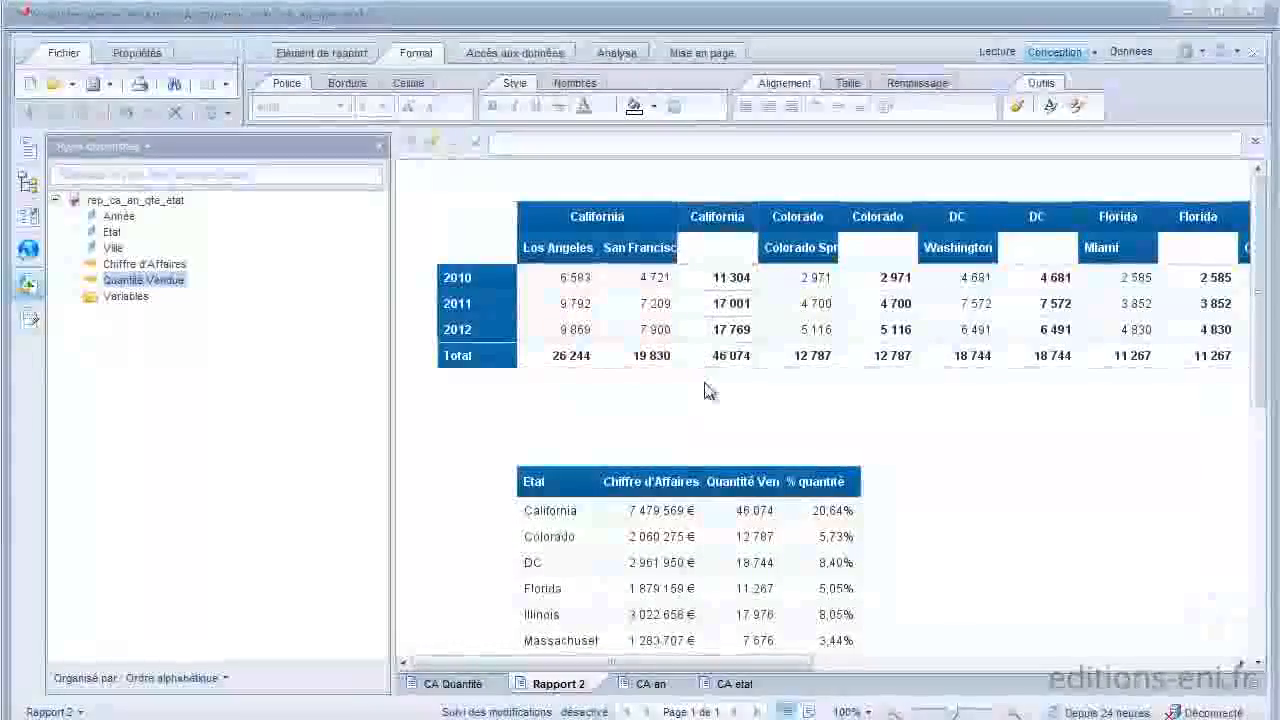
click(740, 588)
click(740, 640)
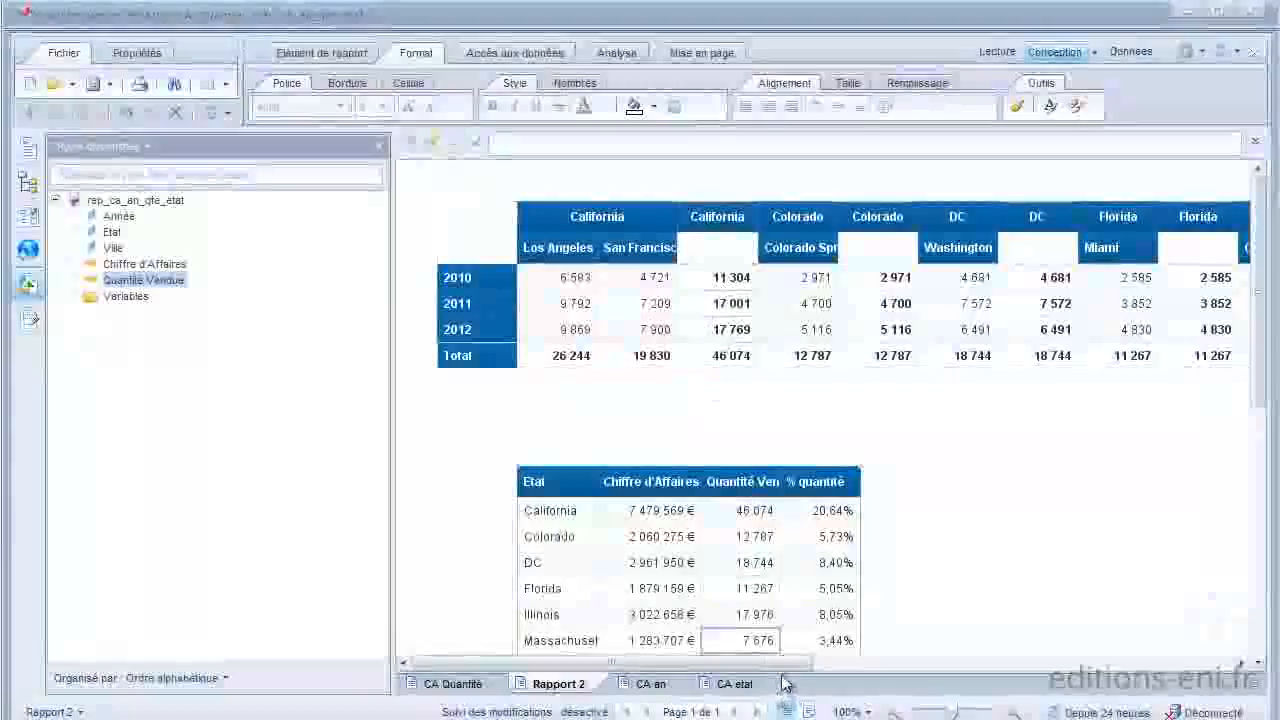
Step: Clear the Somme label heading the grand total column after Texas in the crosstab
drag(775, 667, 1208, 658)
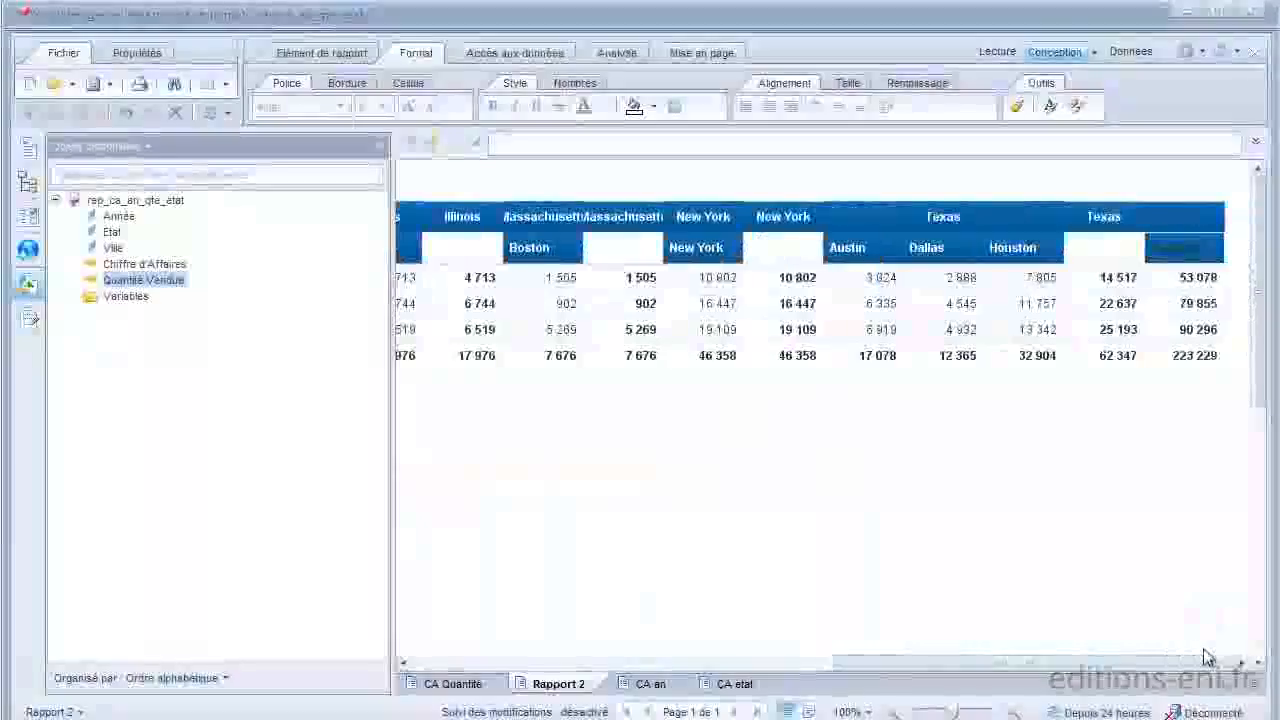
mouse_move(1232, 658)
mouse_down()
mouse_move(1088, 662)
mouse_move(1218, 657)
mouse_up()
click(1205, 250)
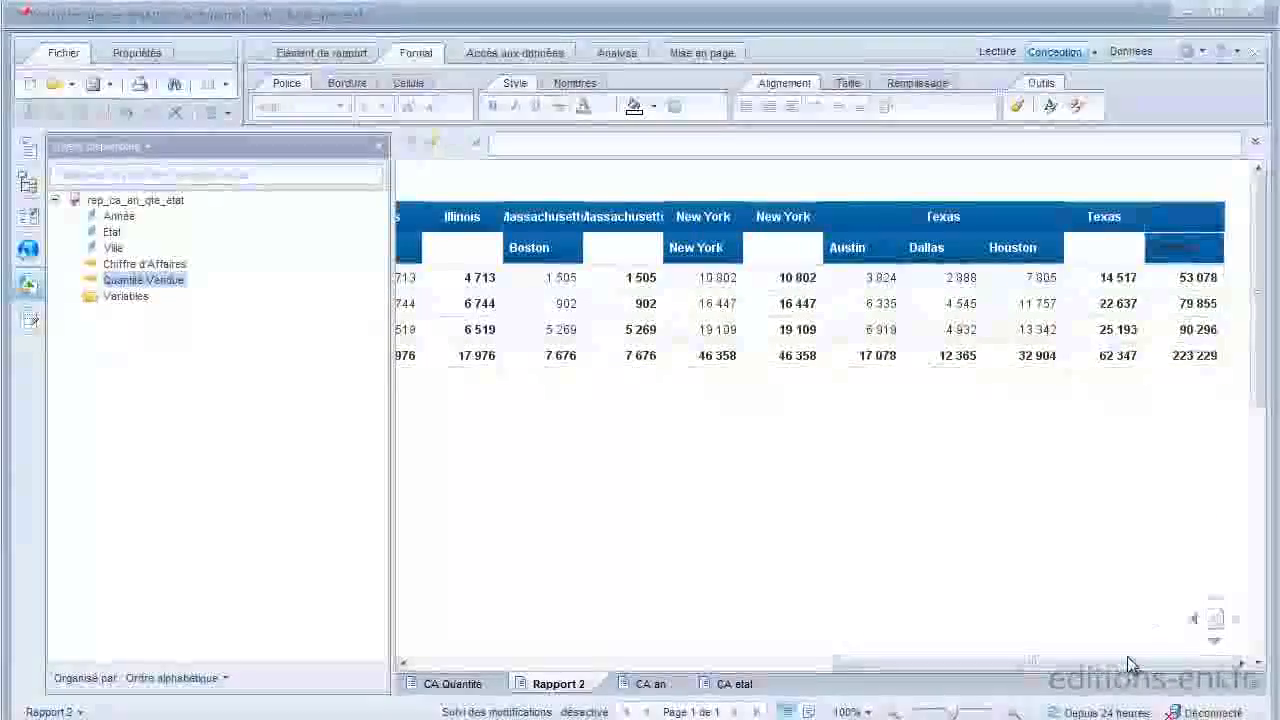
drag(894, 664, 1186, 675)
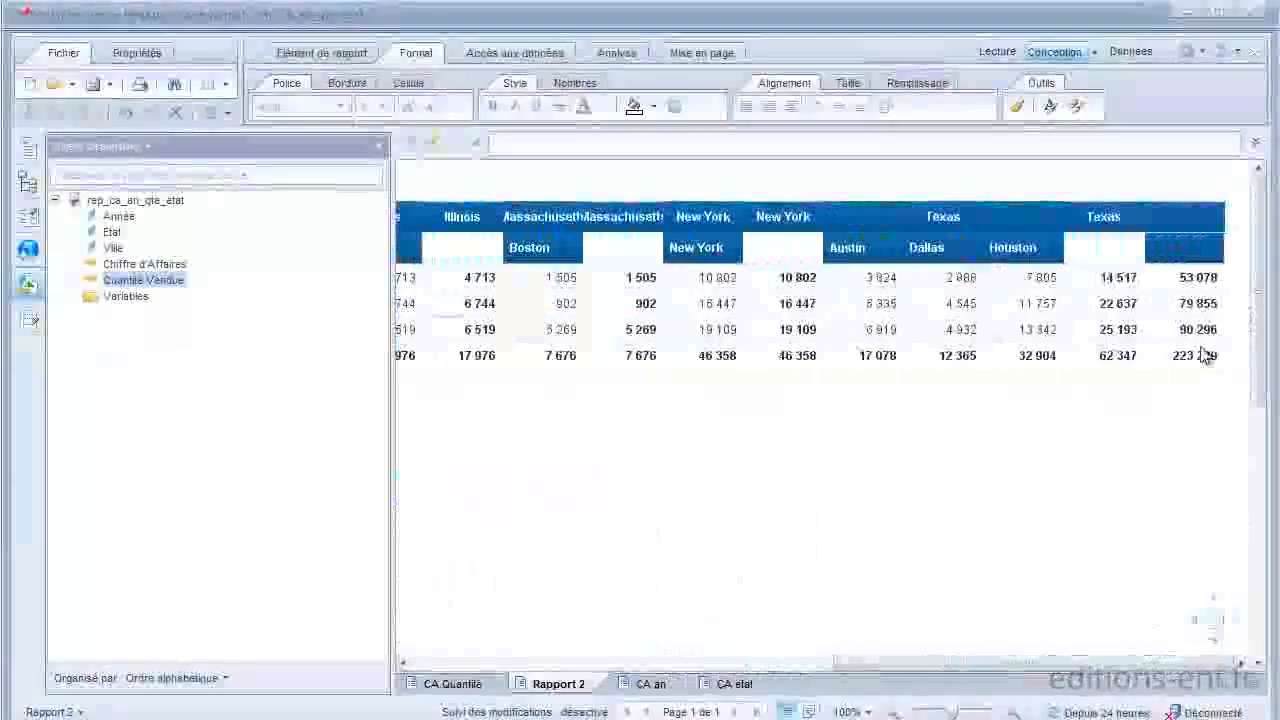
click(1183, 281)
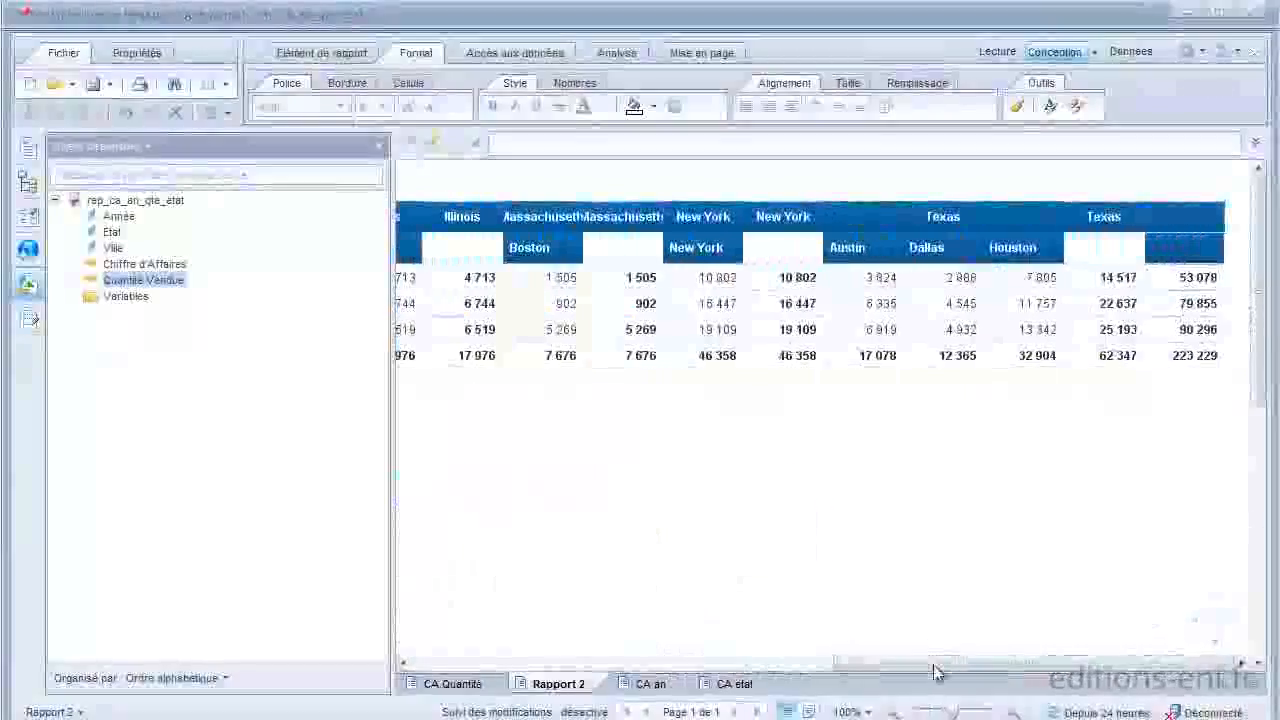
drag(934, 670, 385, 667)
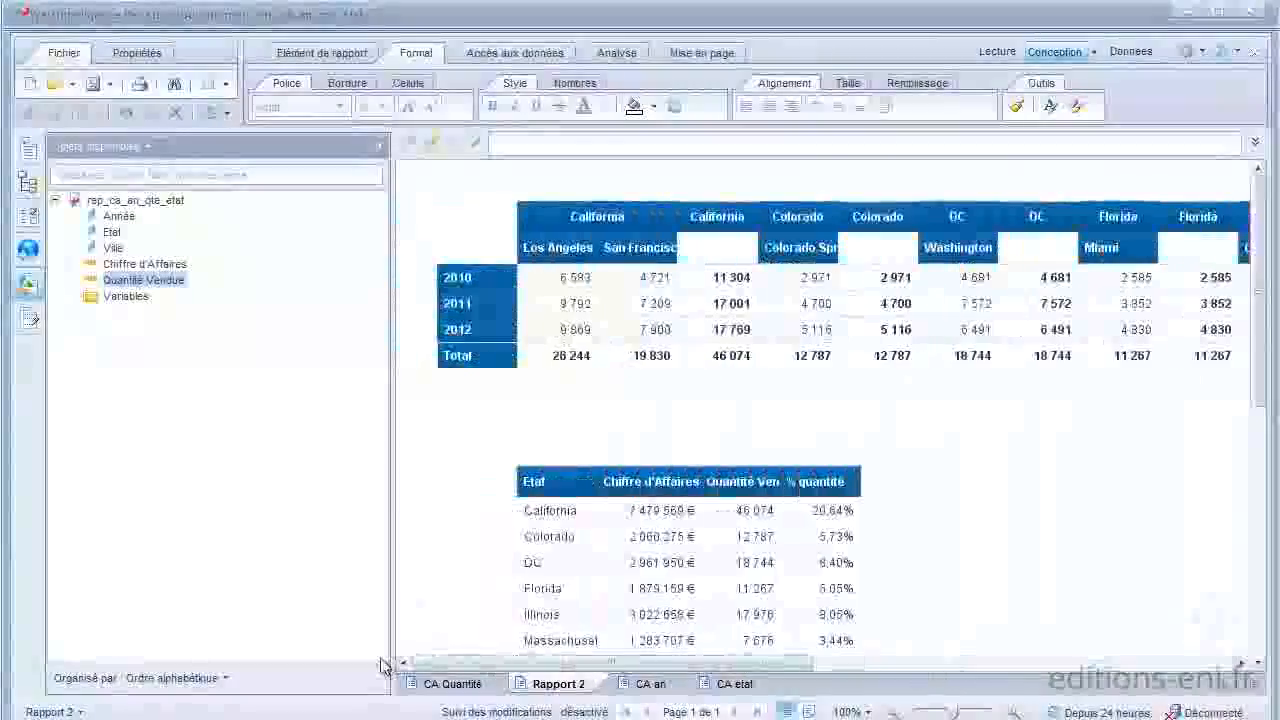